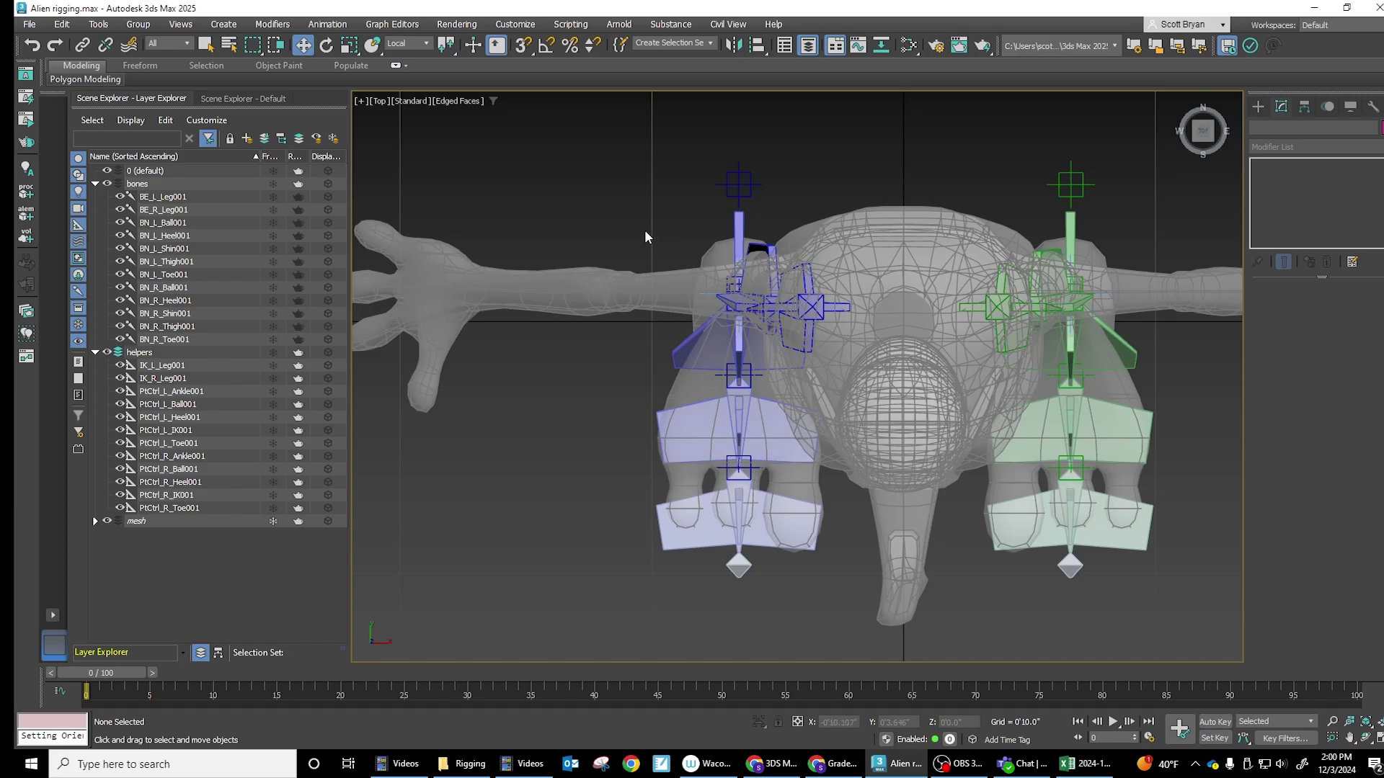
Draw a closed four-corner Line spline around the blue left foot, narrower at the heel and wider at the toes.
{"action": "left_click", "coordinate": [1259, 106]}
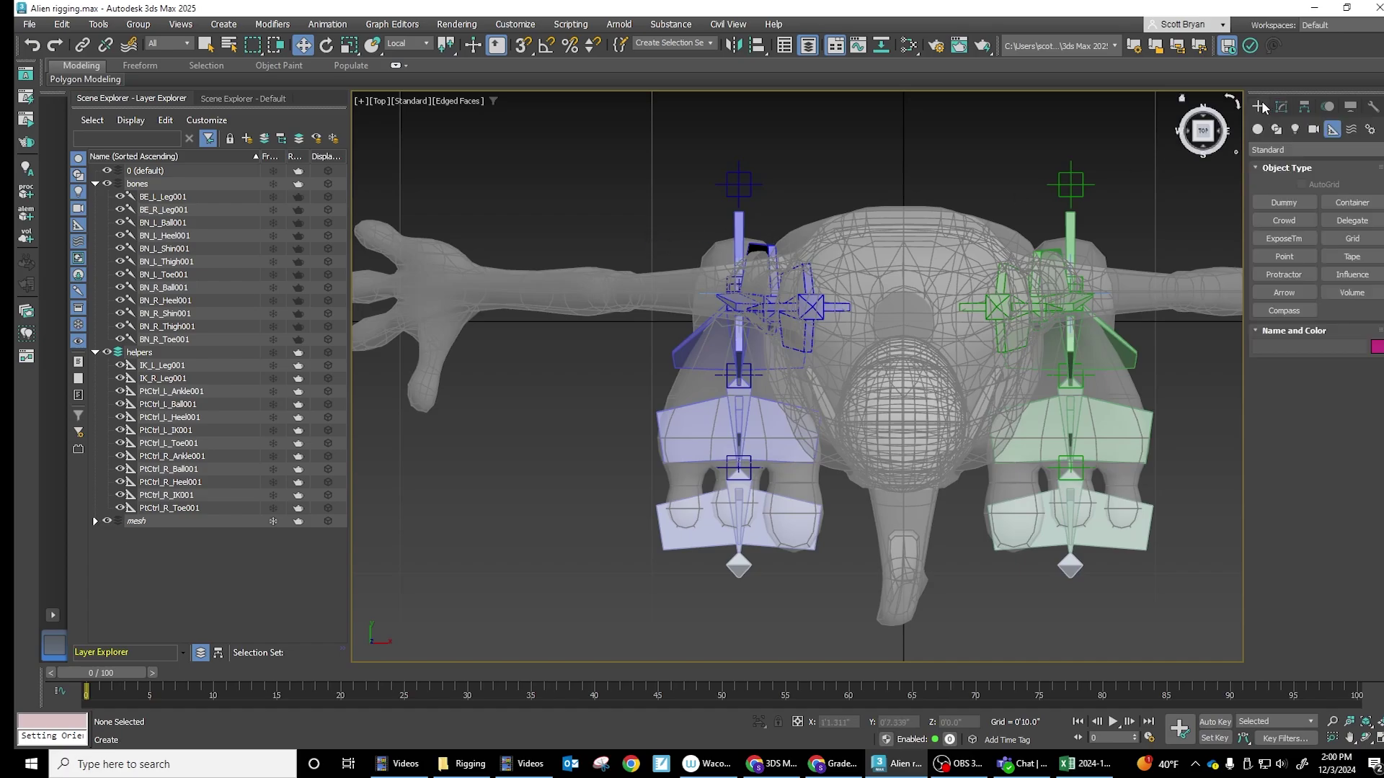
{"action": "left_click", "coordinate": [1276, 129]}
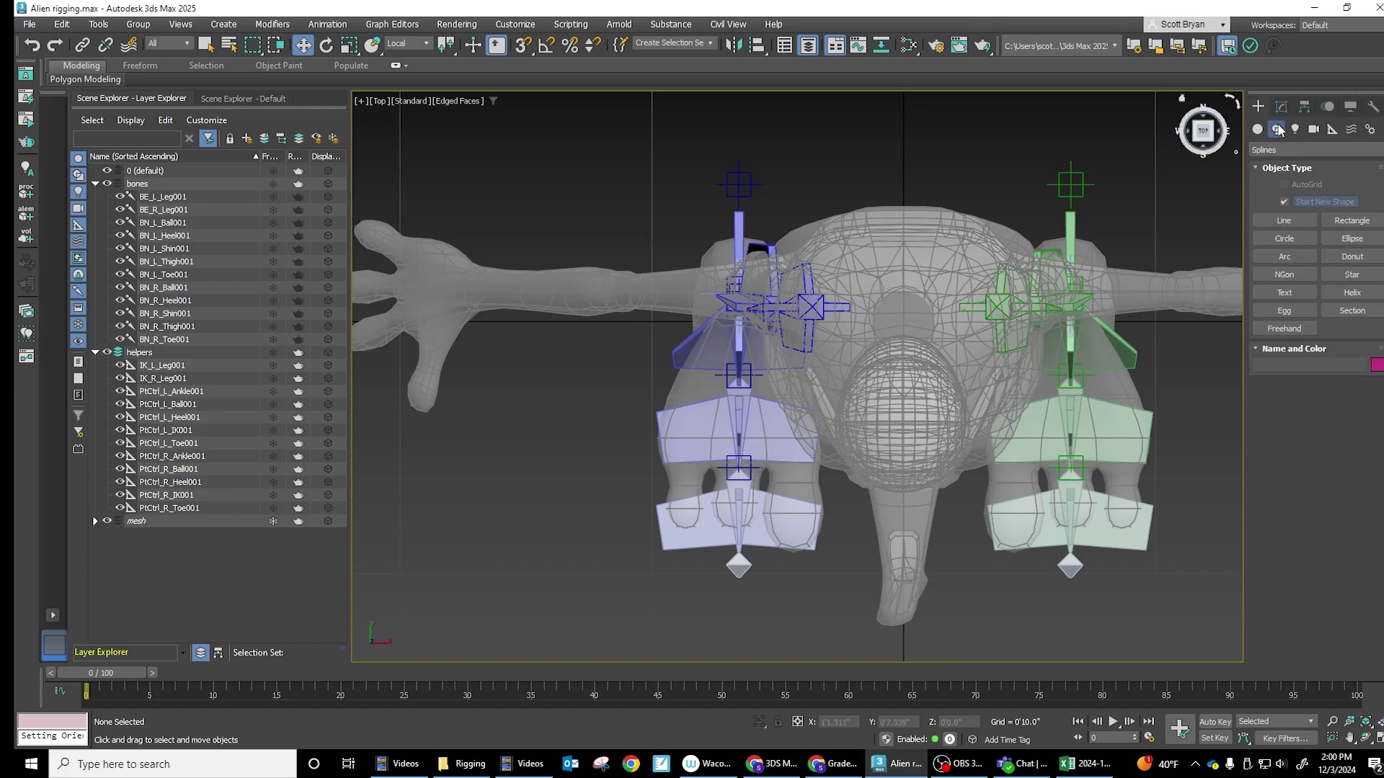
{"action": "left_click", "coordinate": [1297, 222]}
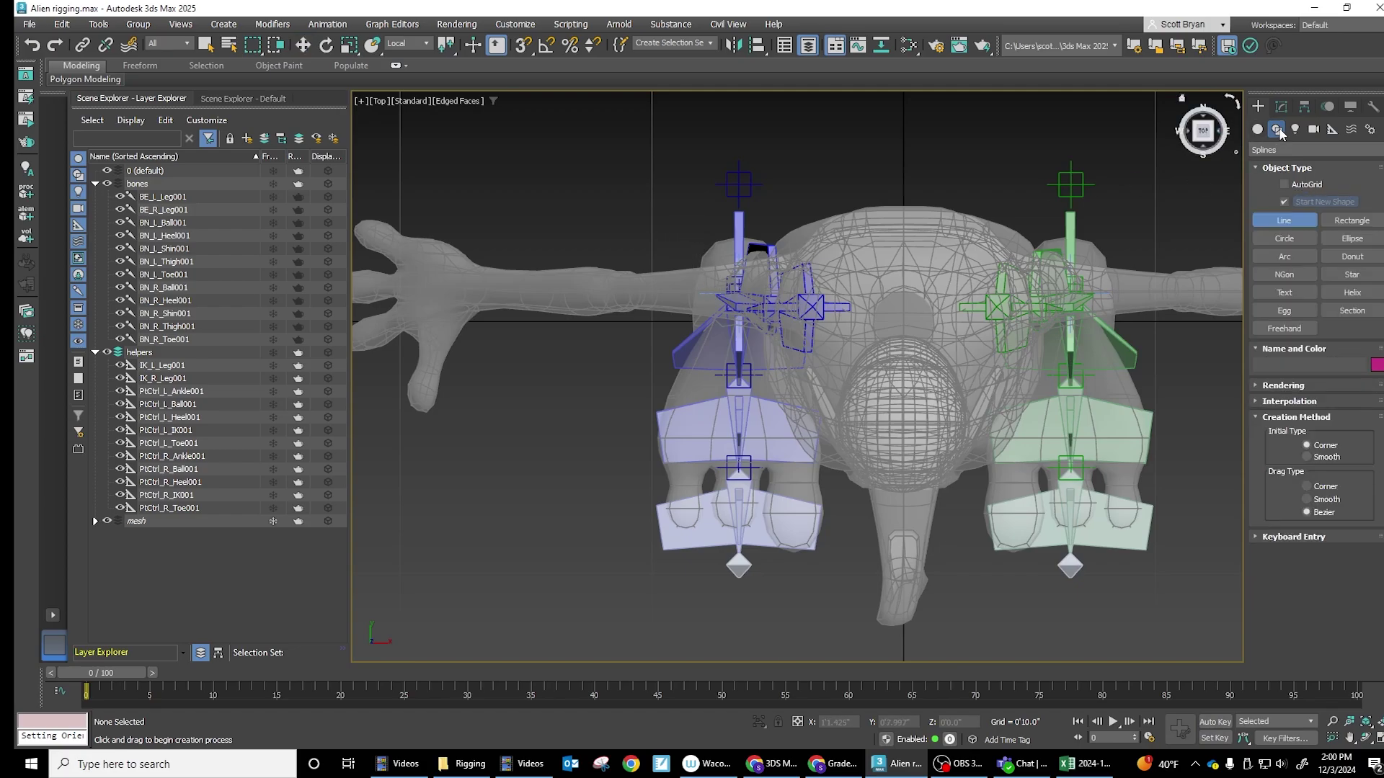
{"action": "middle_click_drag", "start_coordinate": [796, 240], "coordinate": [760, 232]}
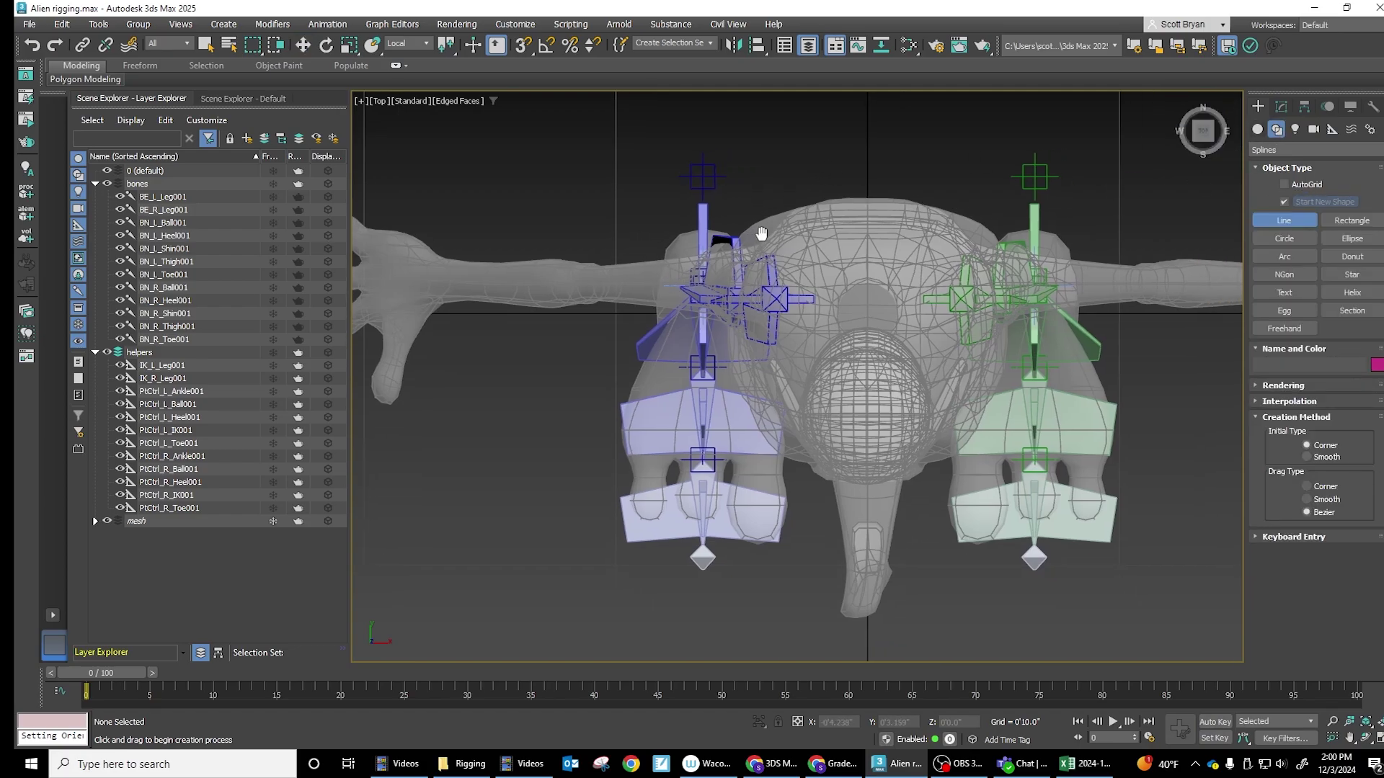
{"action": "left_click", "coordinate": [656, 213]}
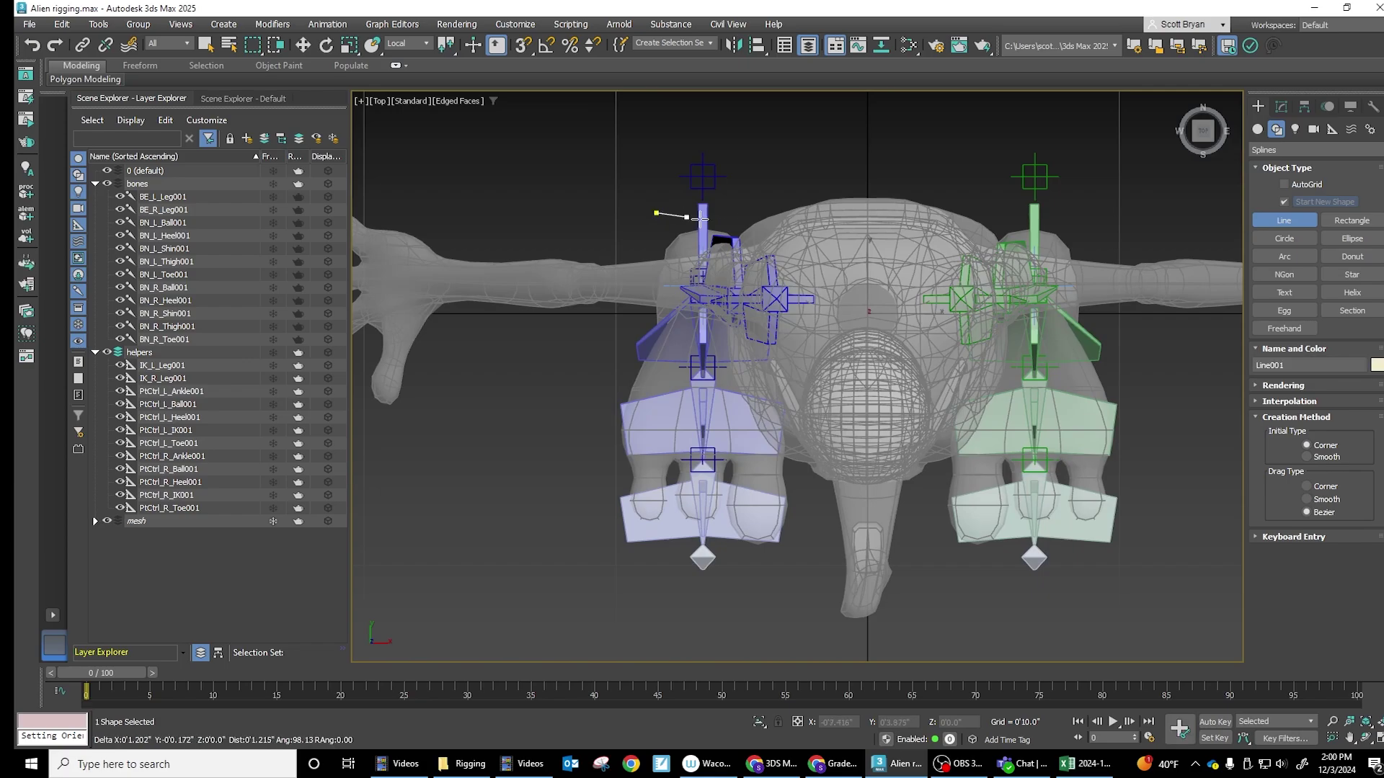
{"action": "left_click", "coordinate": [754, 216]}
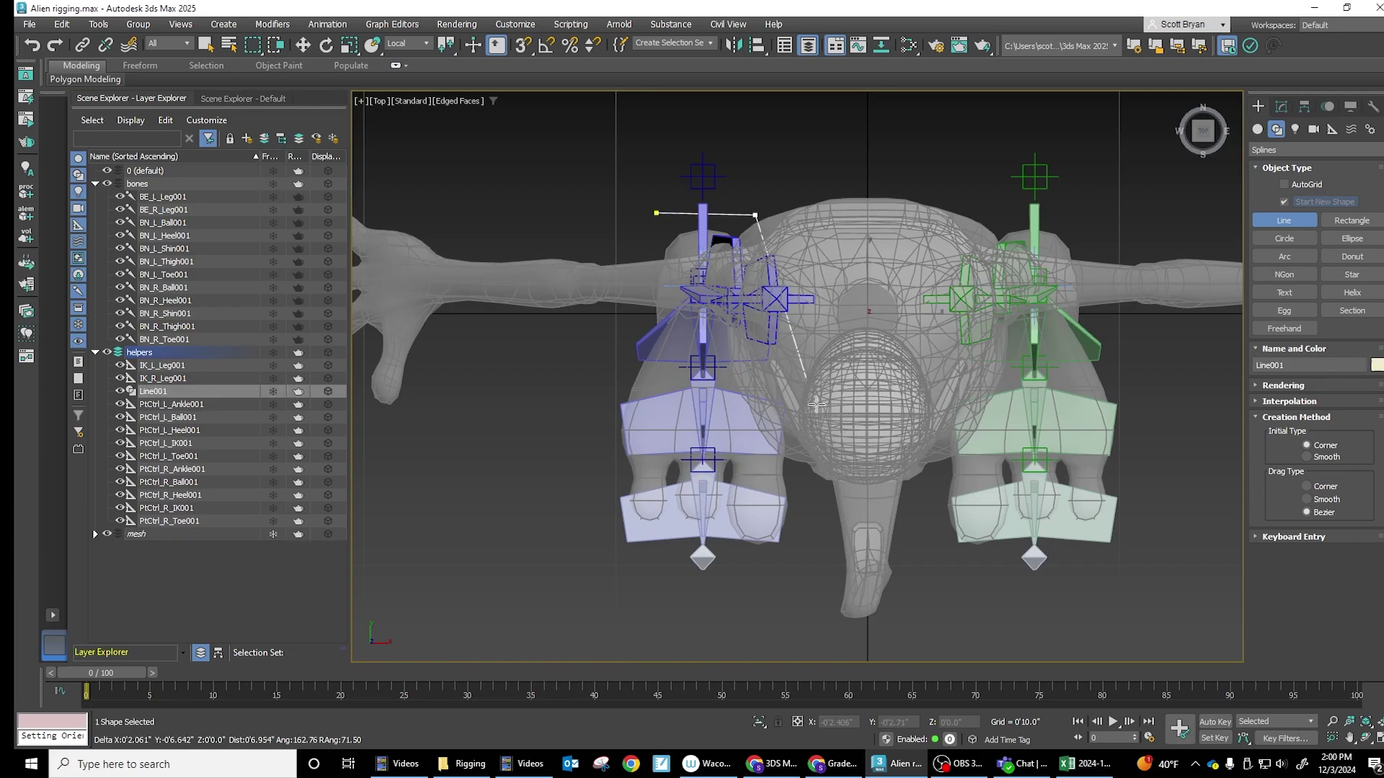
{"action": "left_click", "coordinate": [795, 553]}
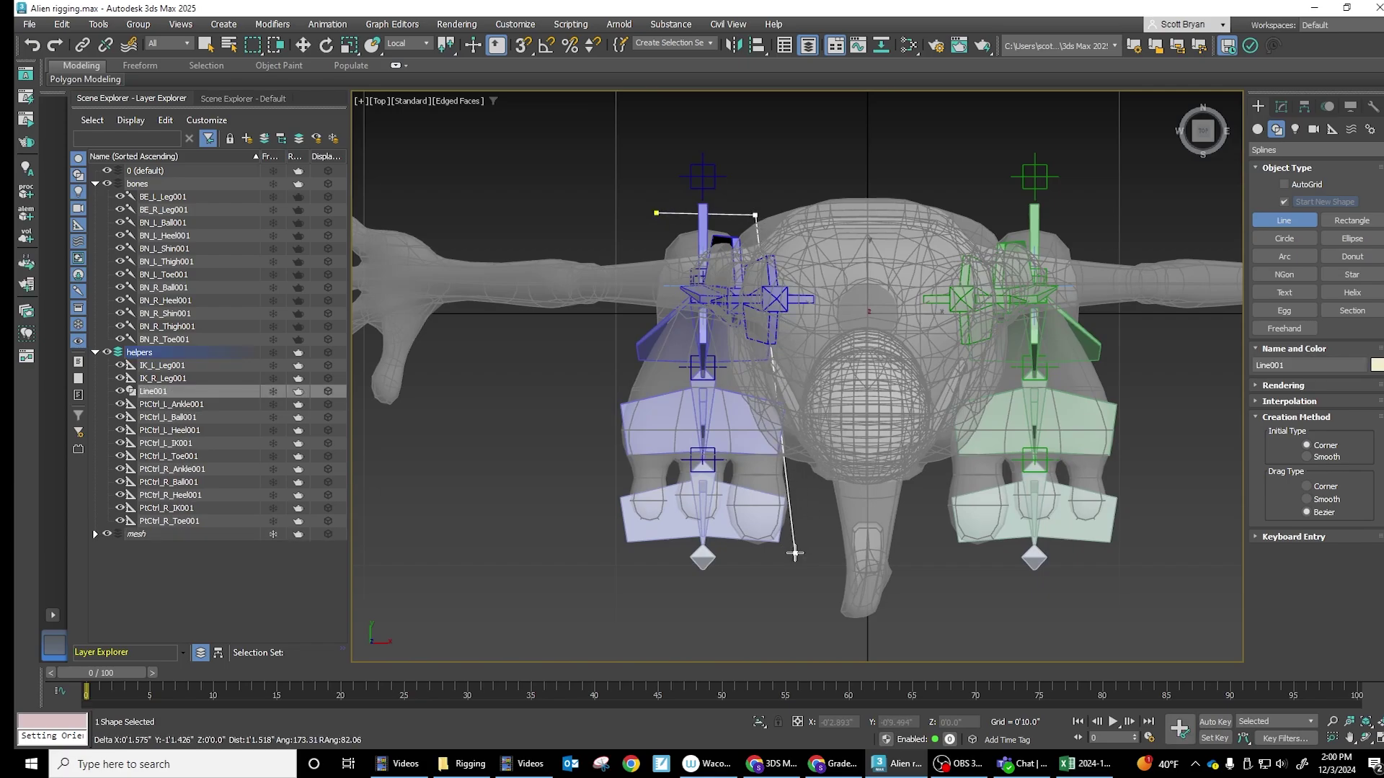
{"action": "left_click", "coordinate": [603, 540]}
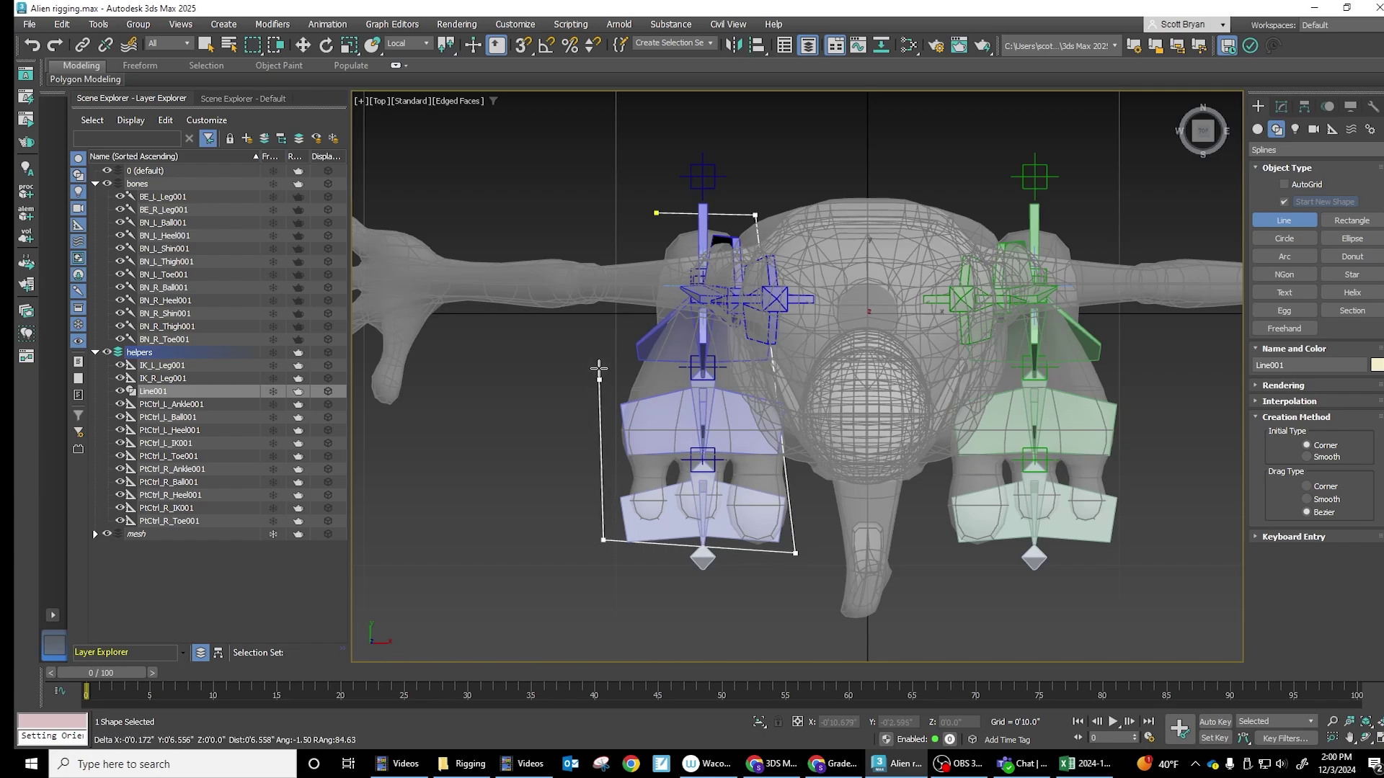
{"action": "left_click", "coordinate": [656, 210]}
{"action": "left_click", "coordinate": [678, 386]}
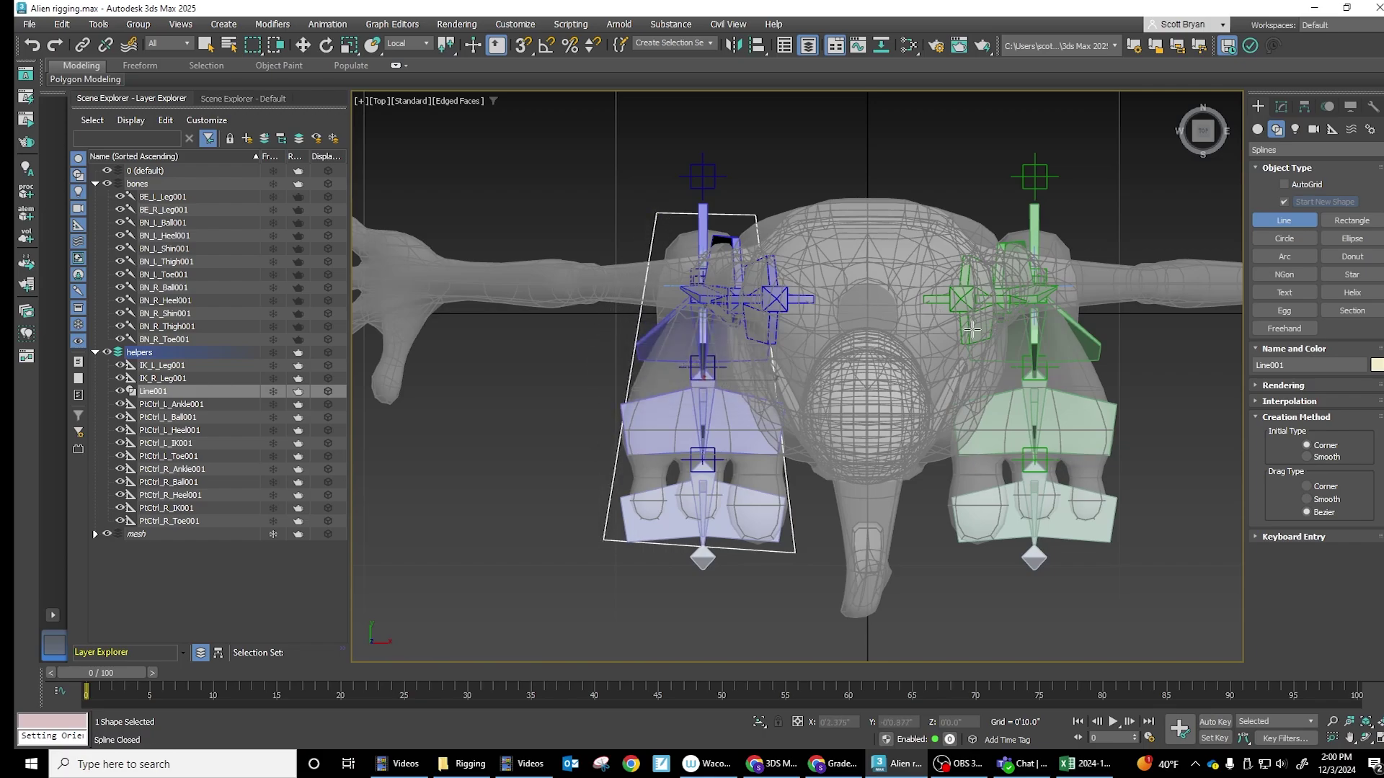
Show the foot outline's thickness in the viewport but not in renders, with radial thickness 0'0.38" and 3 sides.
{"action": "left_click", "coordinate": [1281, 106]}
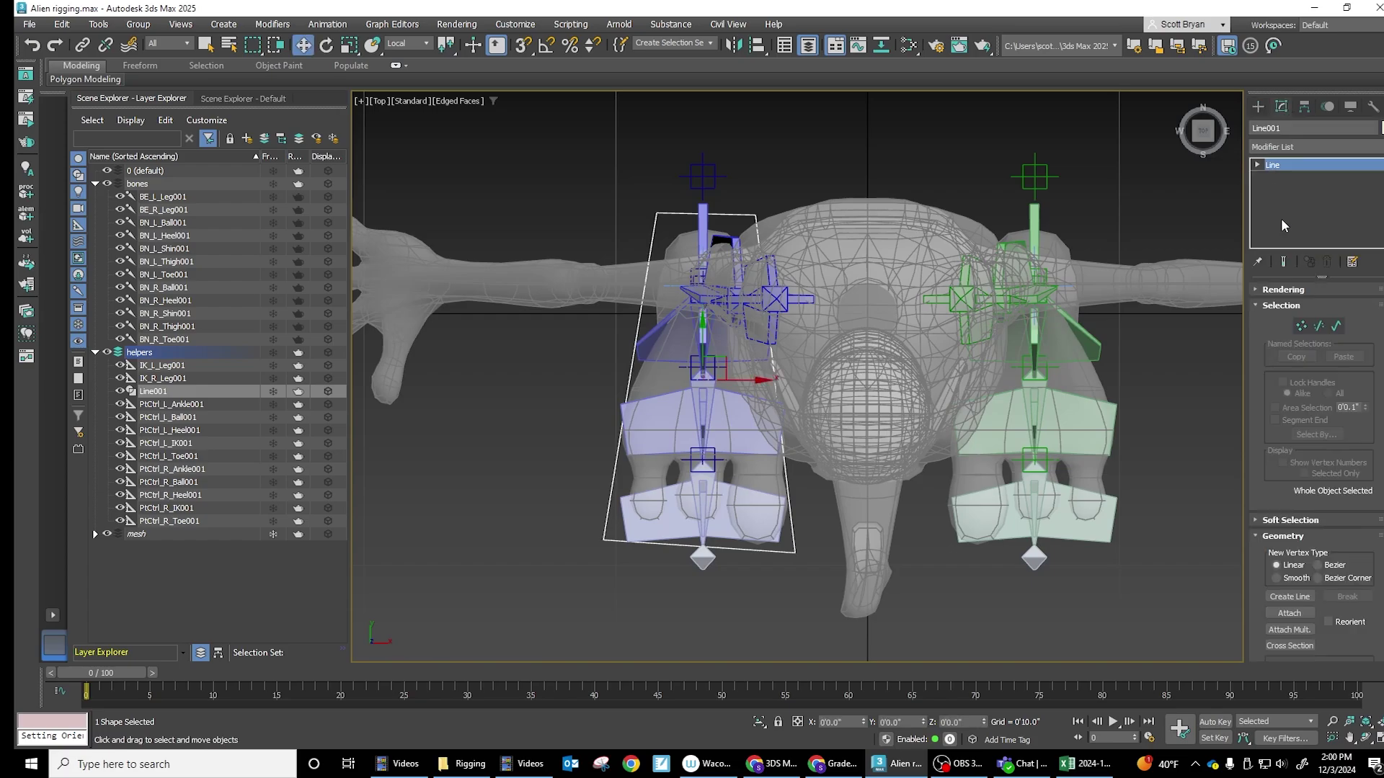
{"action": "left_click", "coordinate": [1256, 291]}
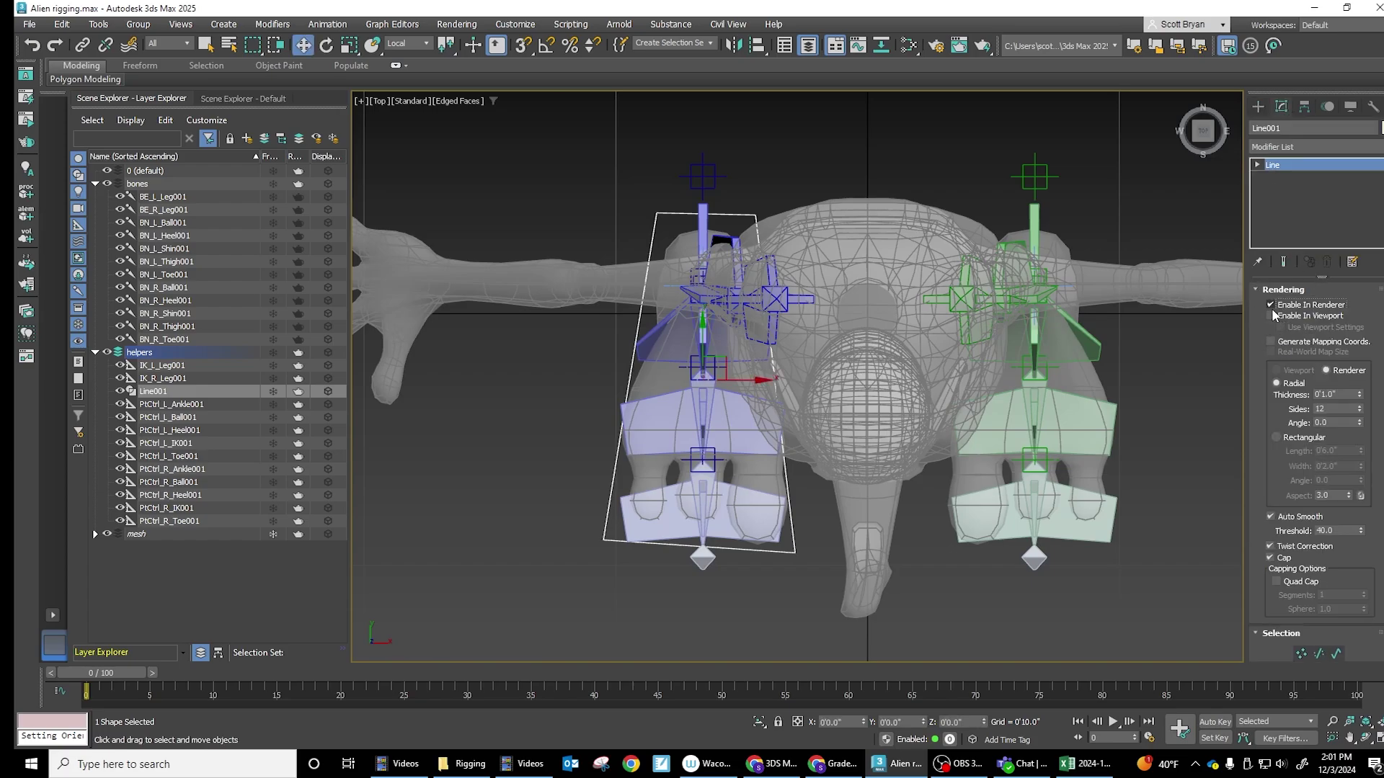
{"action": "left_click", "coordinate": [1270, 316]}
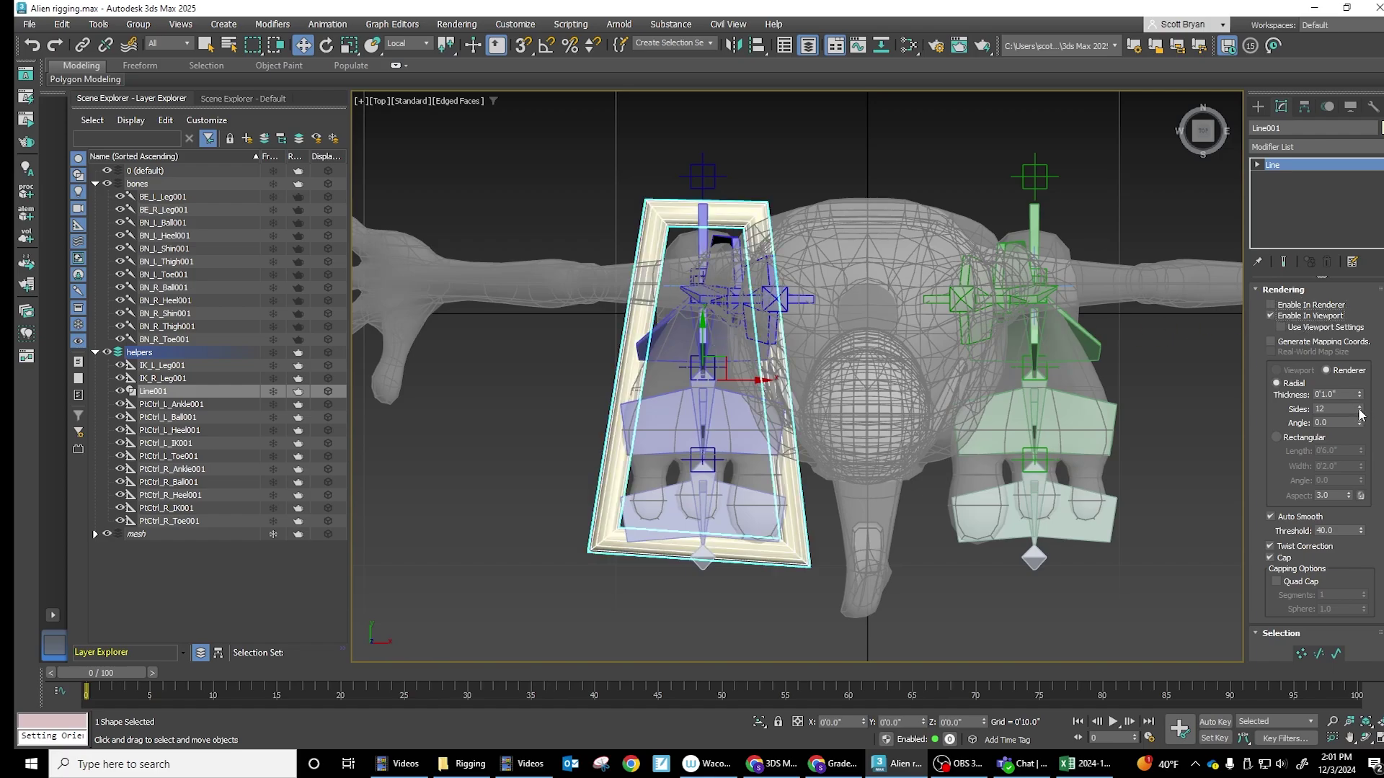
{"action": "left_click_drag", "start_coordinate": [1361, 413], "coordinate": [1360, 506]}
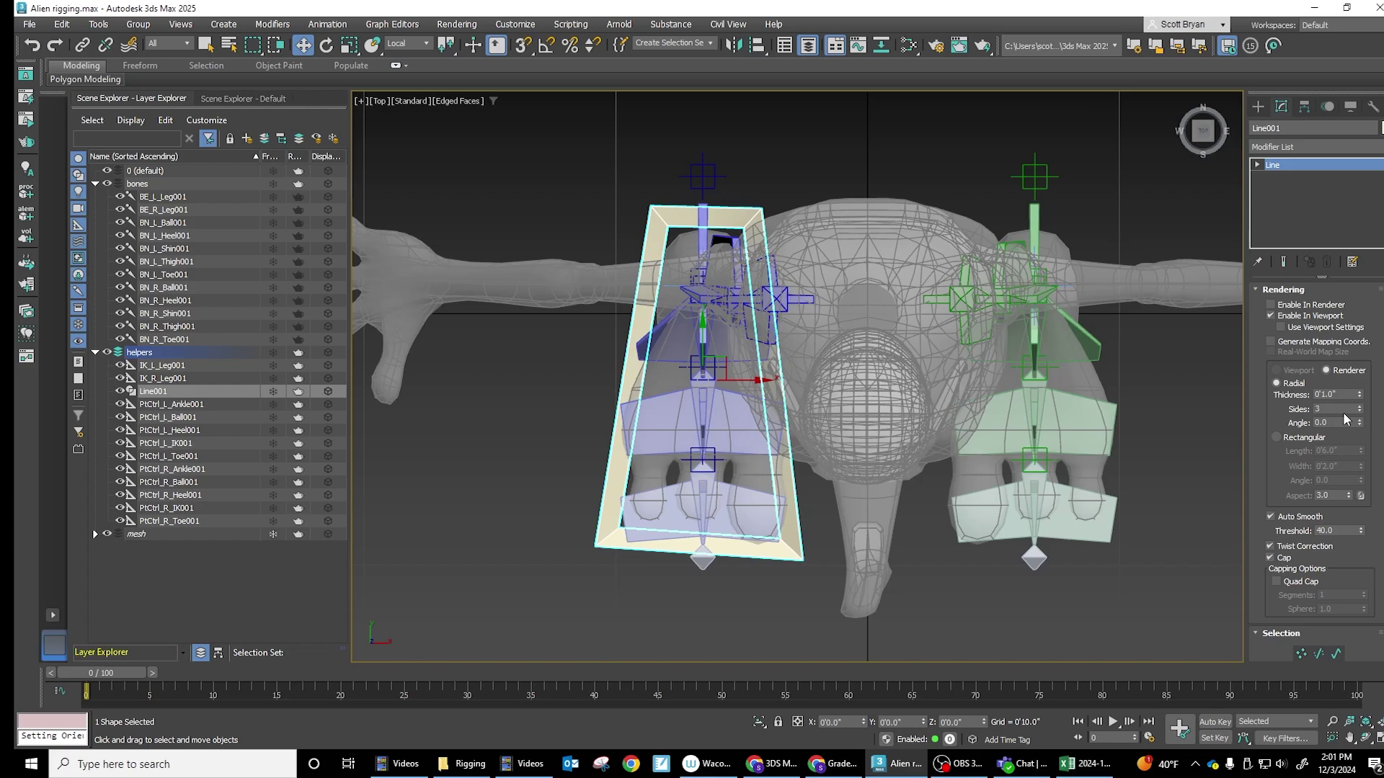
{"action": "left_click_drag", "start_coordinate": [1360, 398], "coordinate": [1359, 438]}
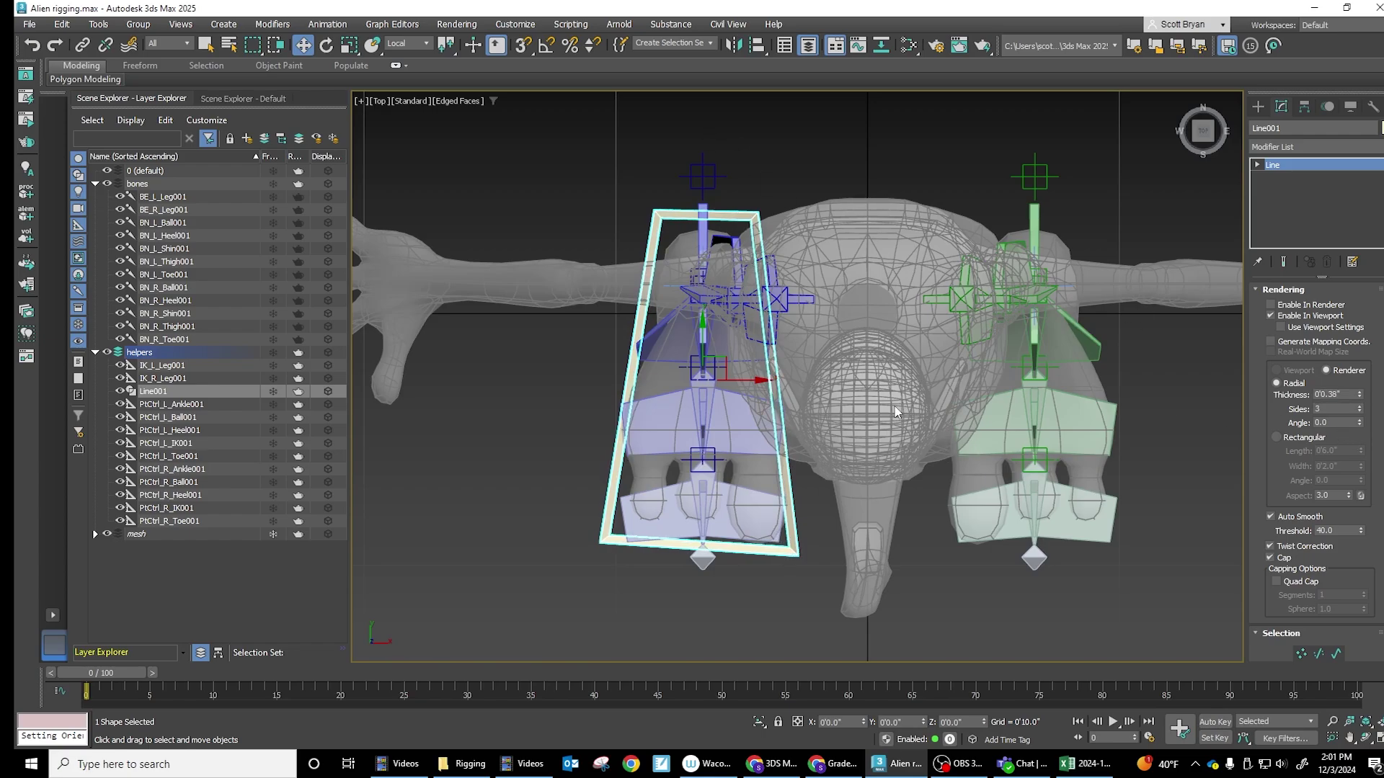
Change the foot outline's object color to dark blue to match the left leg's helpers.
{"action": "middle_click_drag", "start_coordinate": [865, 421], "coordinate": [838, 330], "text": "alt"}
{"action": "middle_click_drag", "start_coordinate": [773, 425], "coordinate": [829, 452], "text": "alt"}
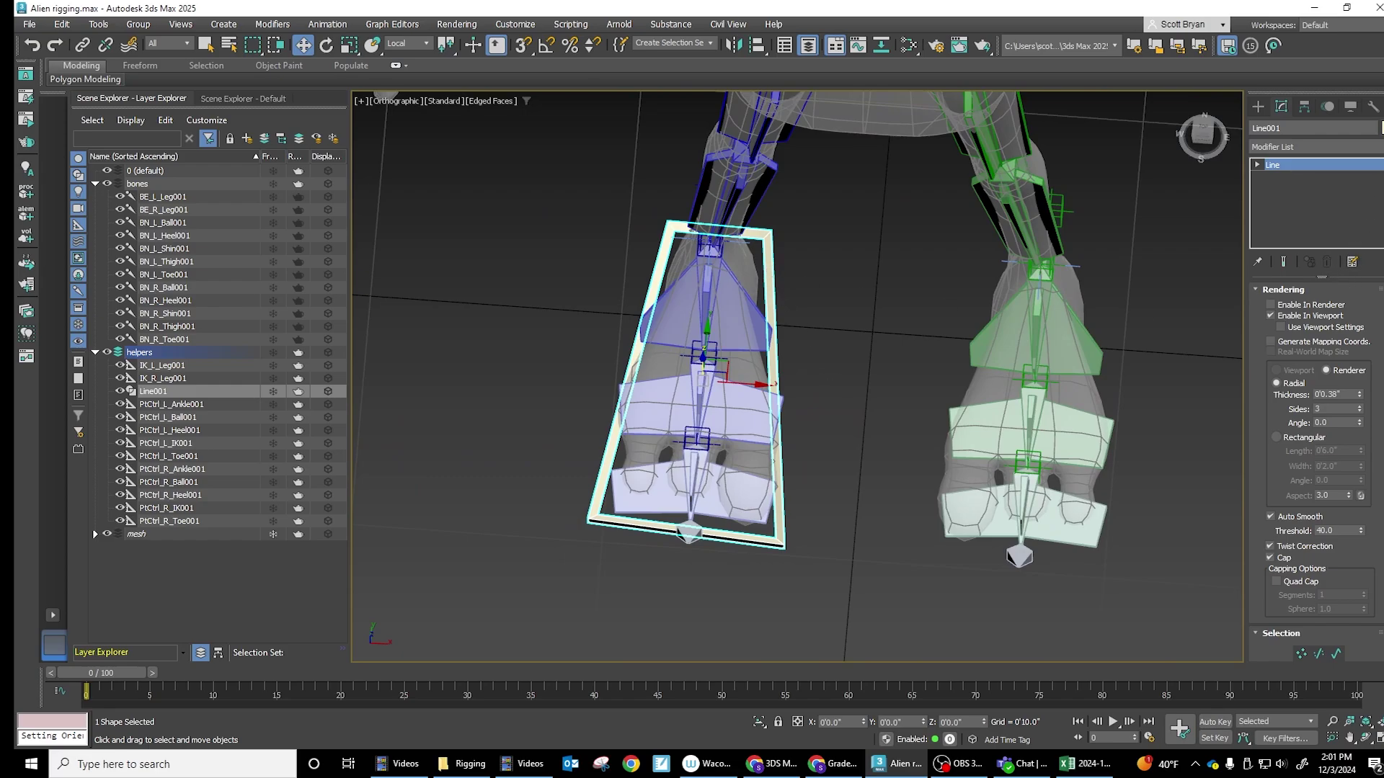
{"action": "left_click", "coordinate": [1381, 127]}
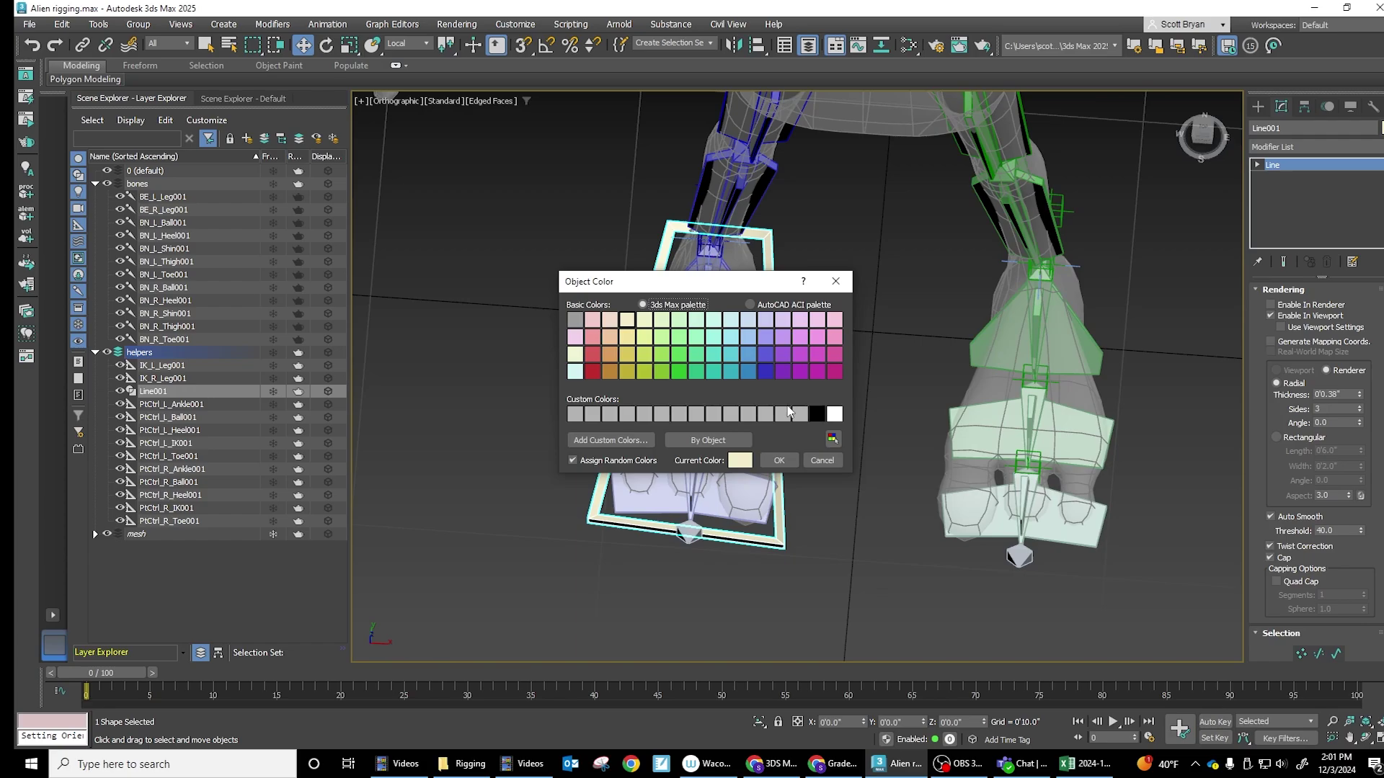
{"action": "left_click", "coordinate": [765, 371]}
{"action": "left_click", "coordinate": [779, 461]}
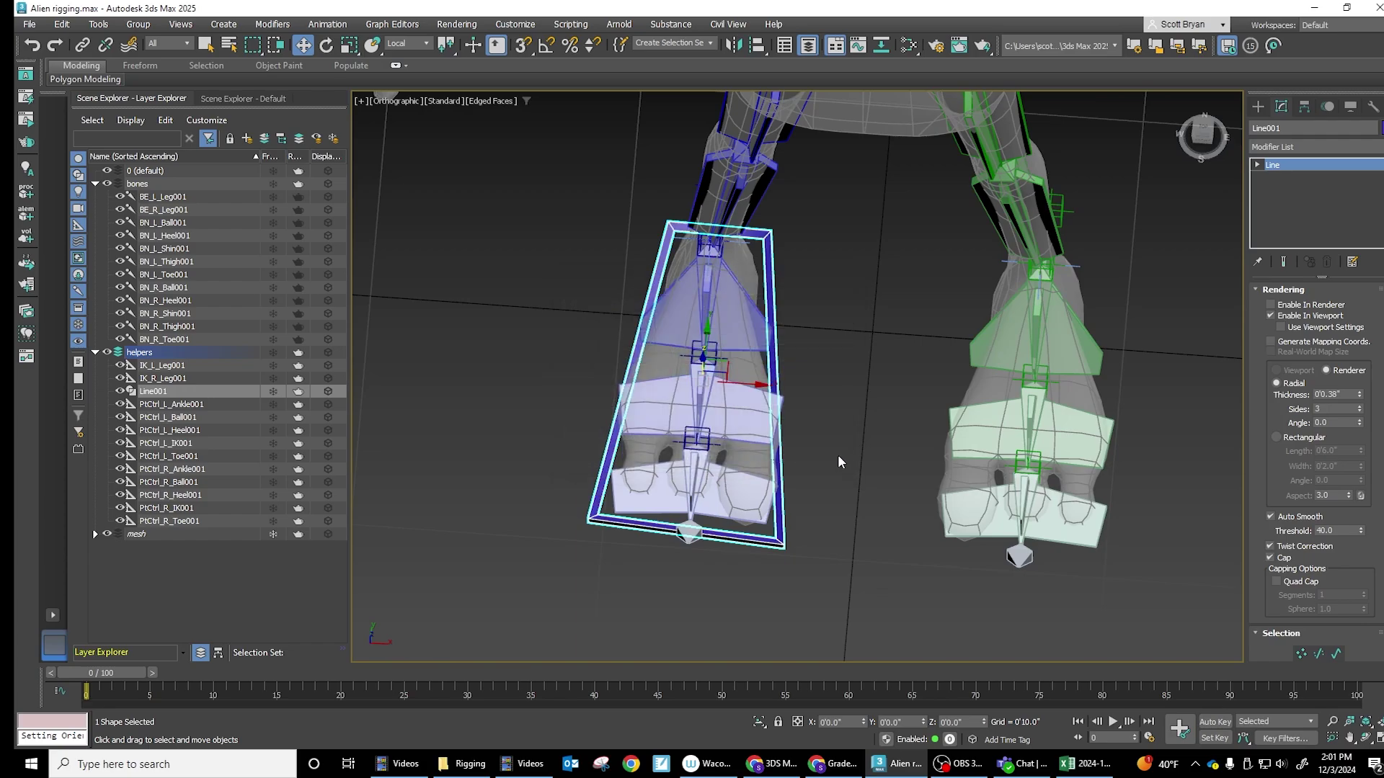
{"action": "middle_click_drag", "start_coordinate": [837, 456], "coordinate": [877, 386]}
{"action": "scroll", "coordinate": [746, 478], "scroll_direction": "up", "scroll_amount": 5}
{"action": "middle_click_drag", "start_coordinate": [754, 474], "coordinate": [808, 482], "text": "alt"}
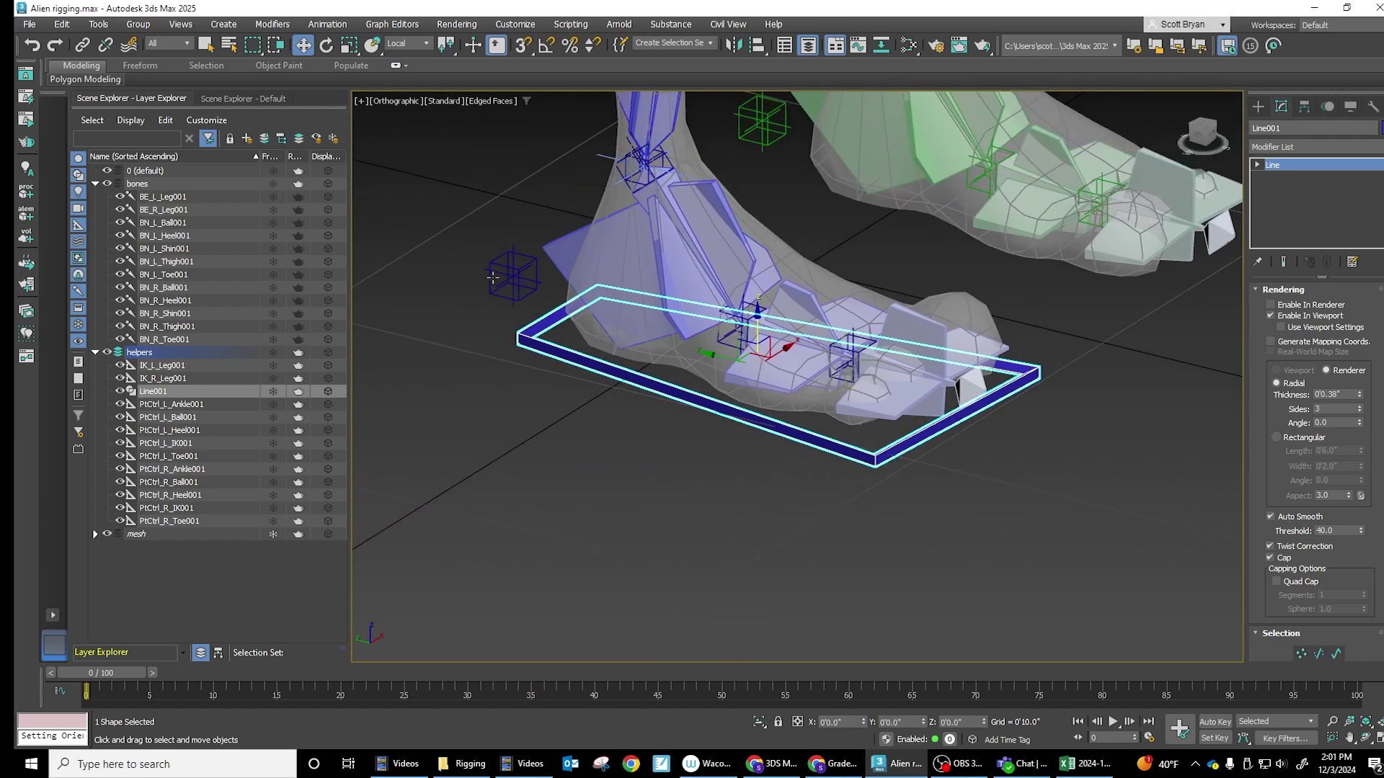
{"action": "left_click", "coordinate": [516, 283]}
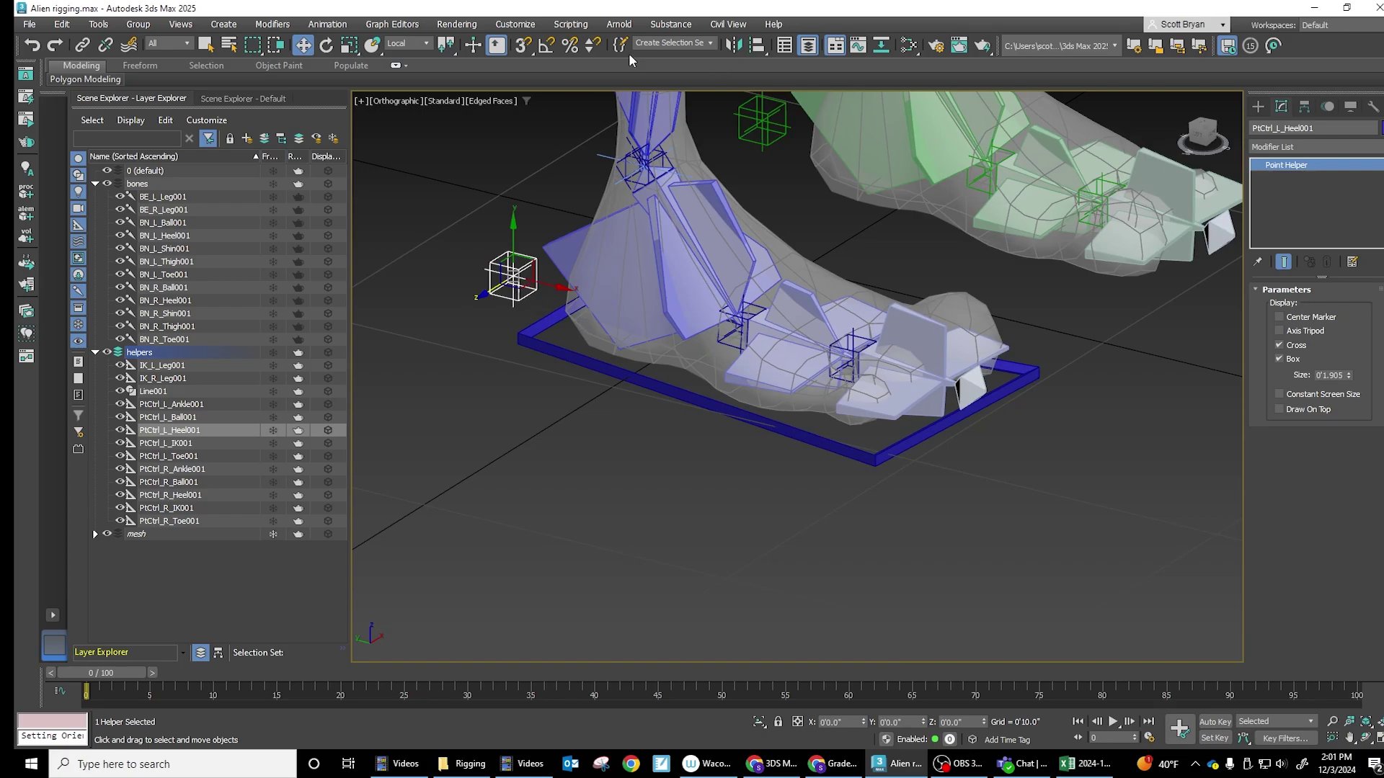
{"action": "left_click", "coordinate": [82, 44]}
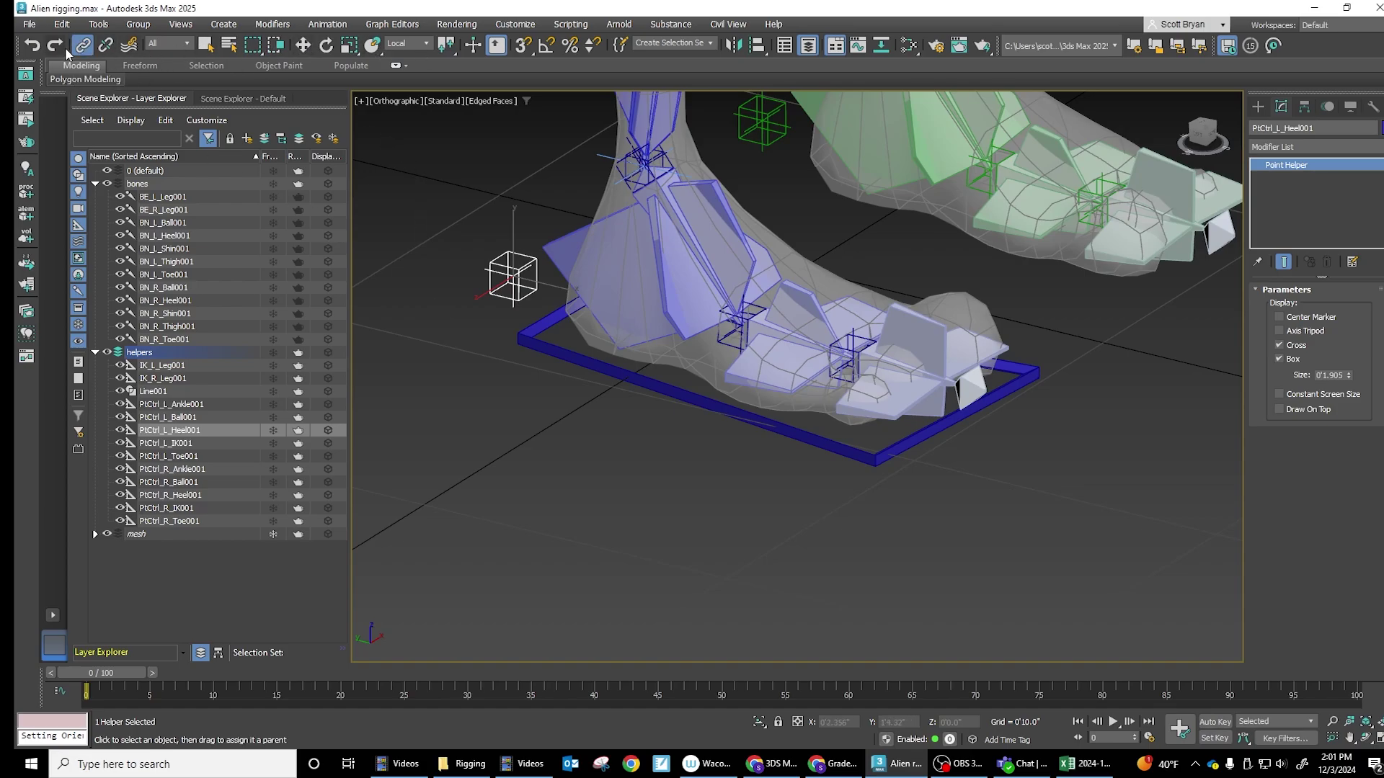
{"action": "left_click", "coordinate": [302, 45]}
Align only the foot outline's pivot orientation to PtCtrl_L_Heel001 on the X, Y and Z axes, leaving all position axes off.
{"action": "left_click", "coordinate": [591, 367]}
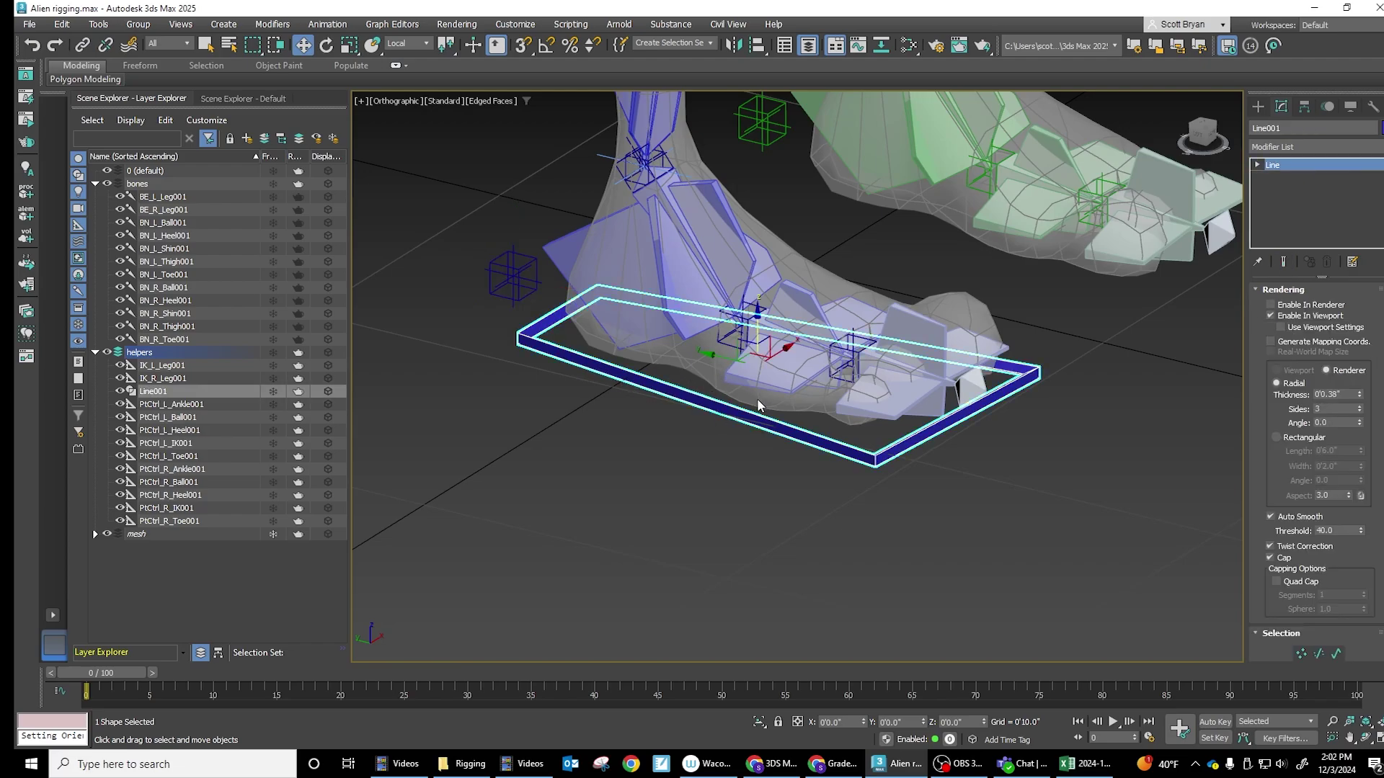
{"action": "left_click", "coordinate": [506, 281]}
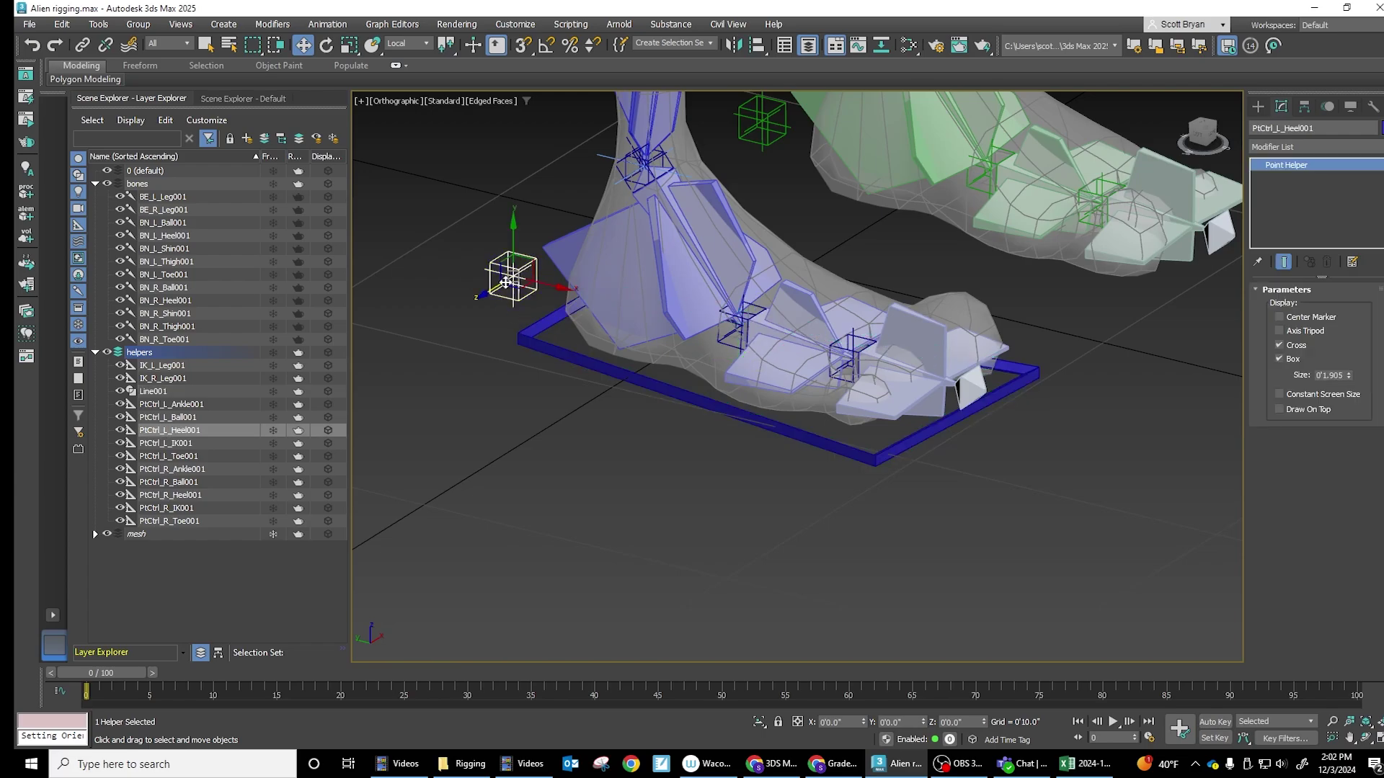
{"action": "left_click", "coordinate": [611, 382]}
{"action": "left_click", "coordinate": [1304, 107]}
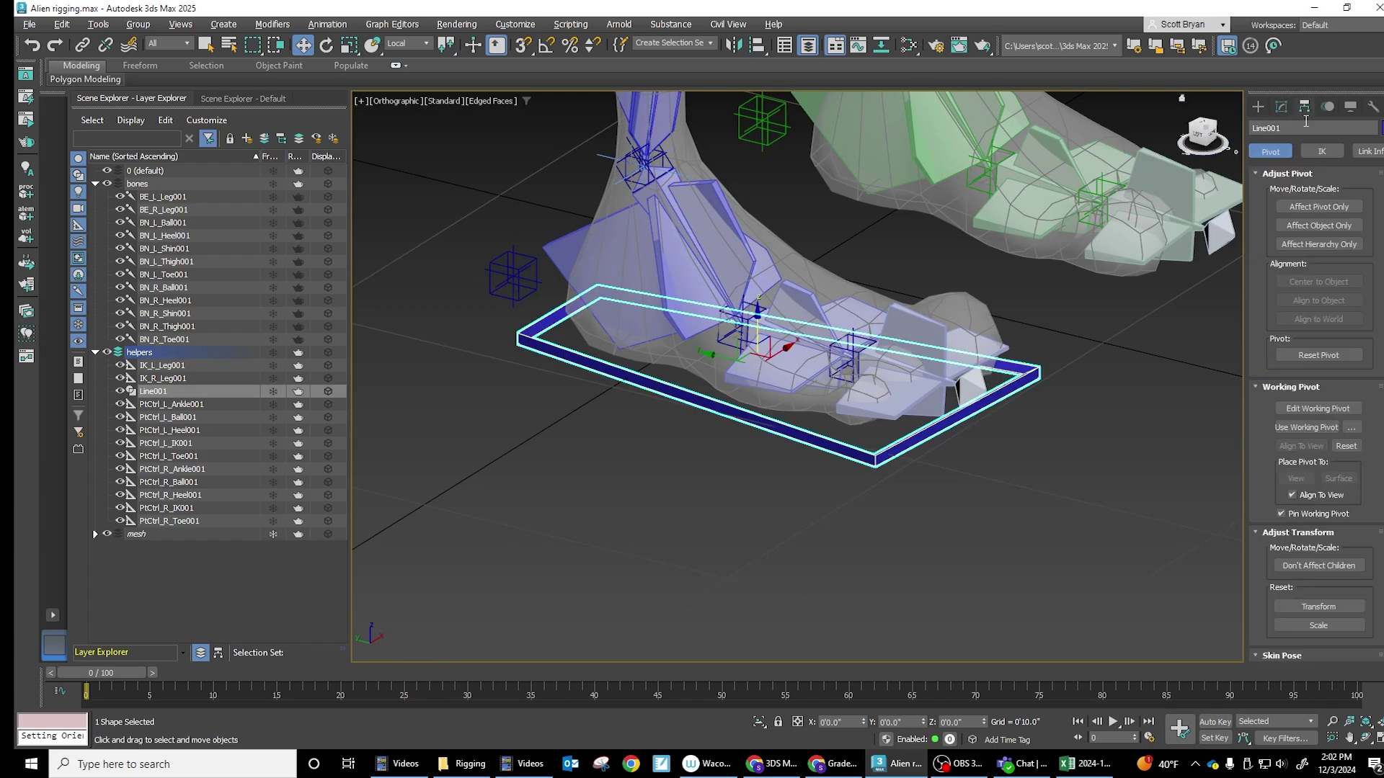
{"action": "left_click", "coordinate": [1320, 206]}
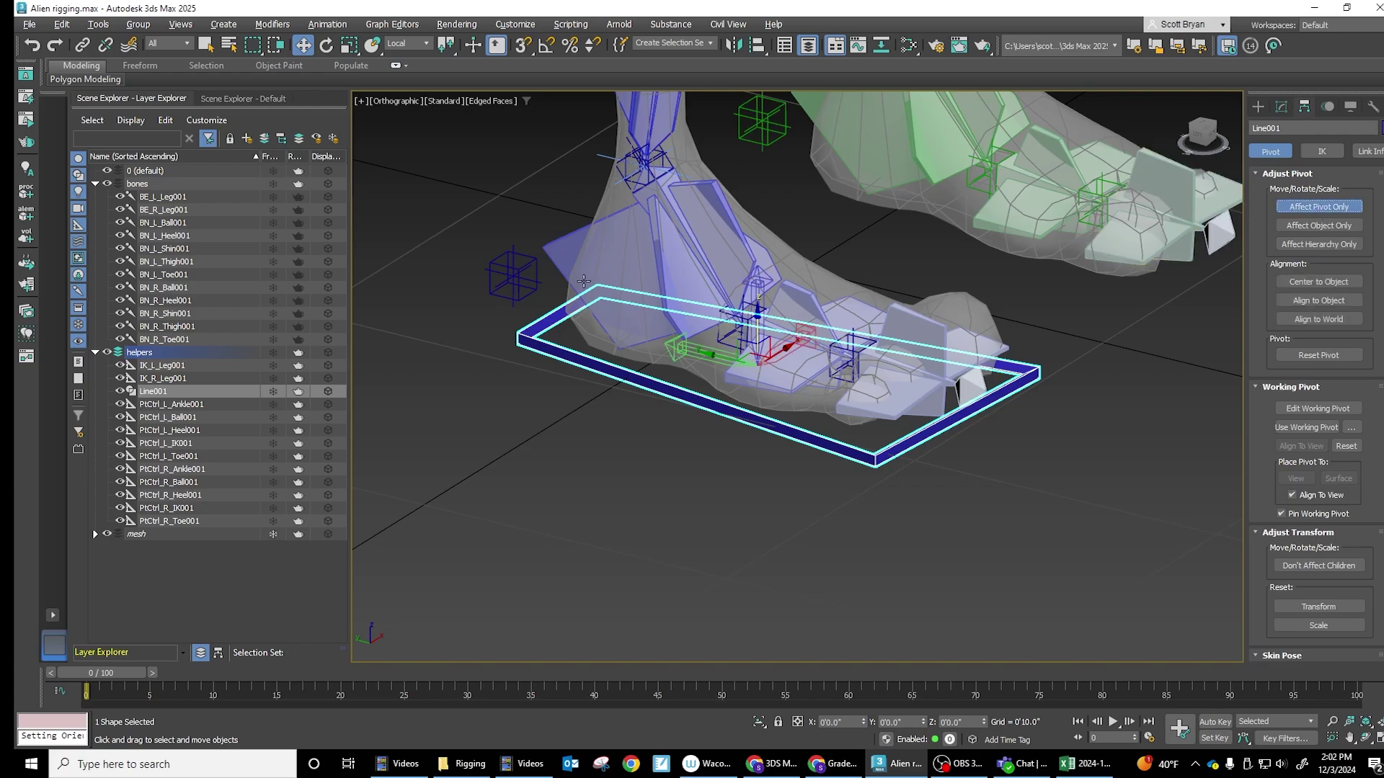
{"action": "left_click", "coordinate": [516, 282]}
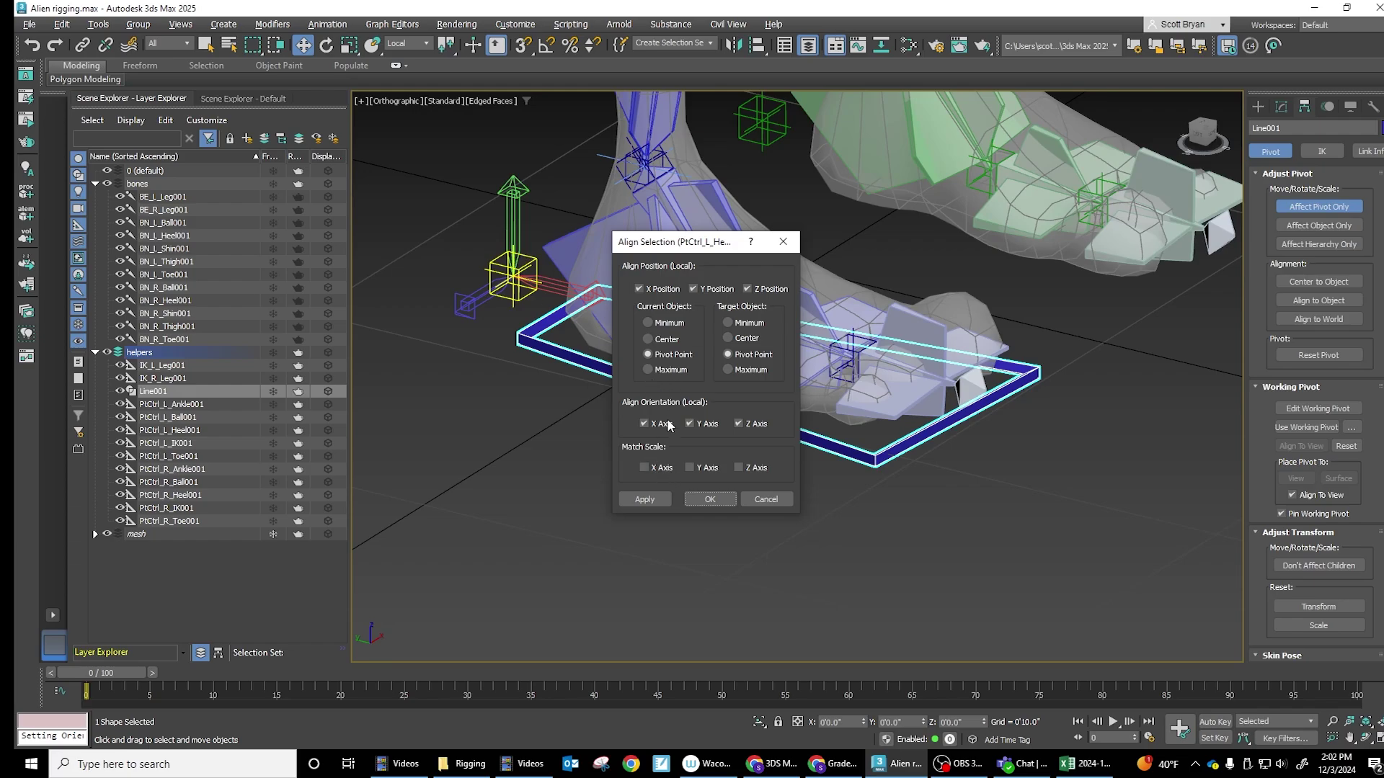
{"action": "left_click", "coordinate": [653, 289]}
{"action": "left_click", "coordinate": [710, 289]}
{"action": "left_click", "coordinate": [757, 289]}
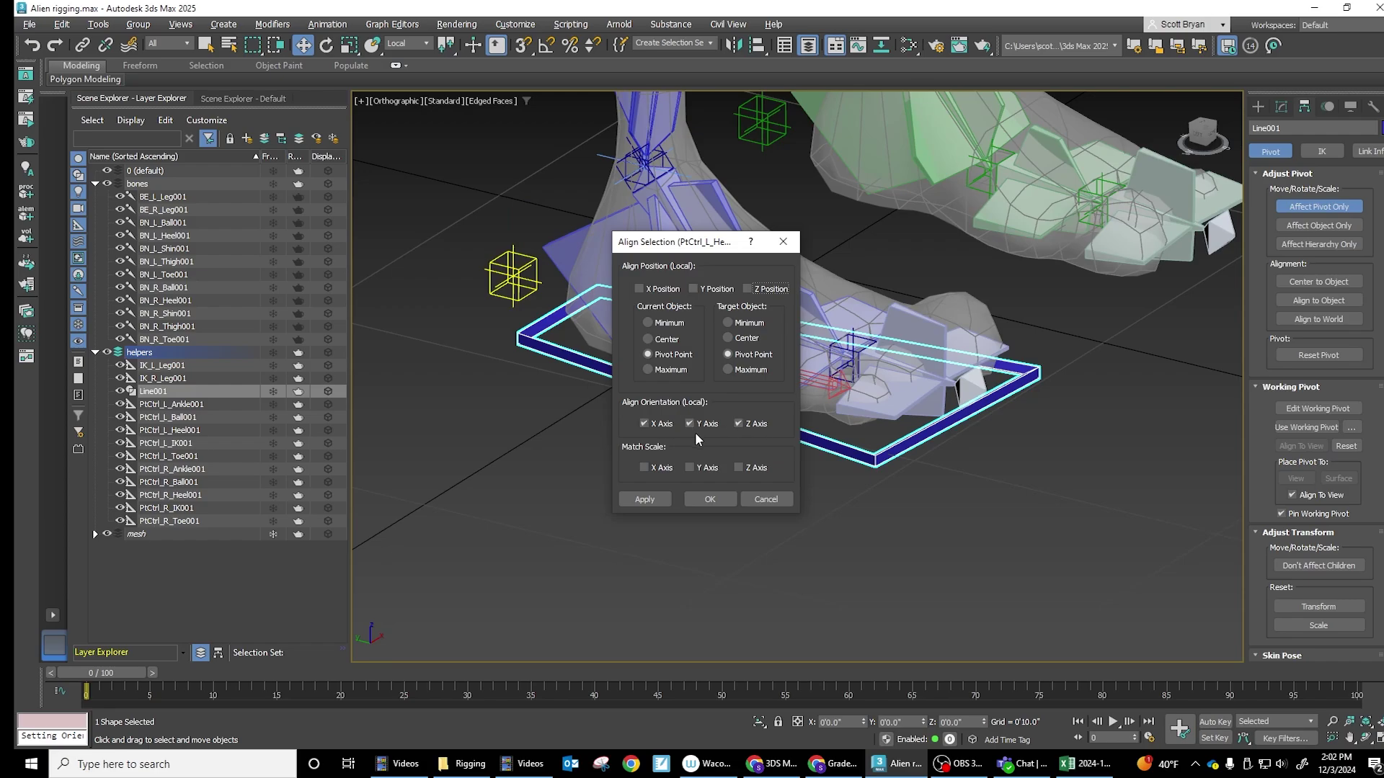
{"action": "left_click", "coordinate": [710, 500]}
{"action": "left_click", "coordinate": [1308, 205]}
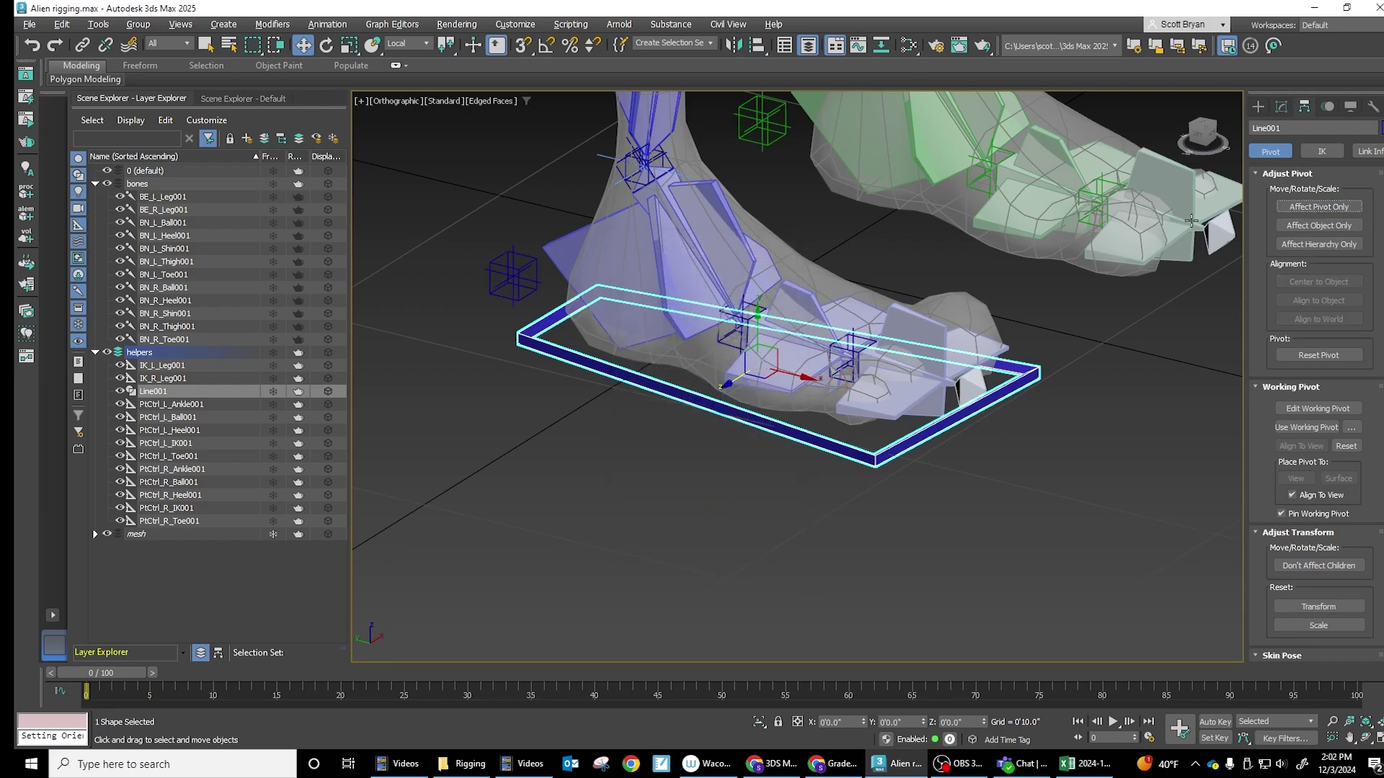
Link the PtCtrl_L_Heel001 helper to the left foot outline so that the outline becomes its parent.
{"action": "left_click", "coordinate": [506, 278]}
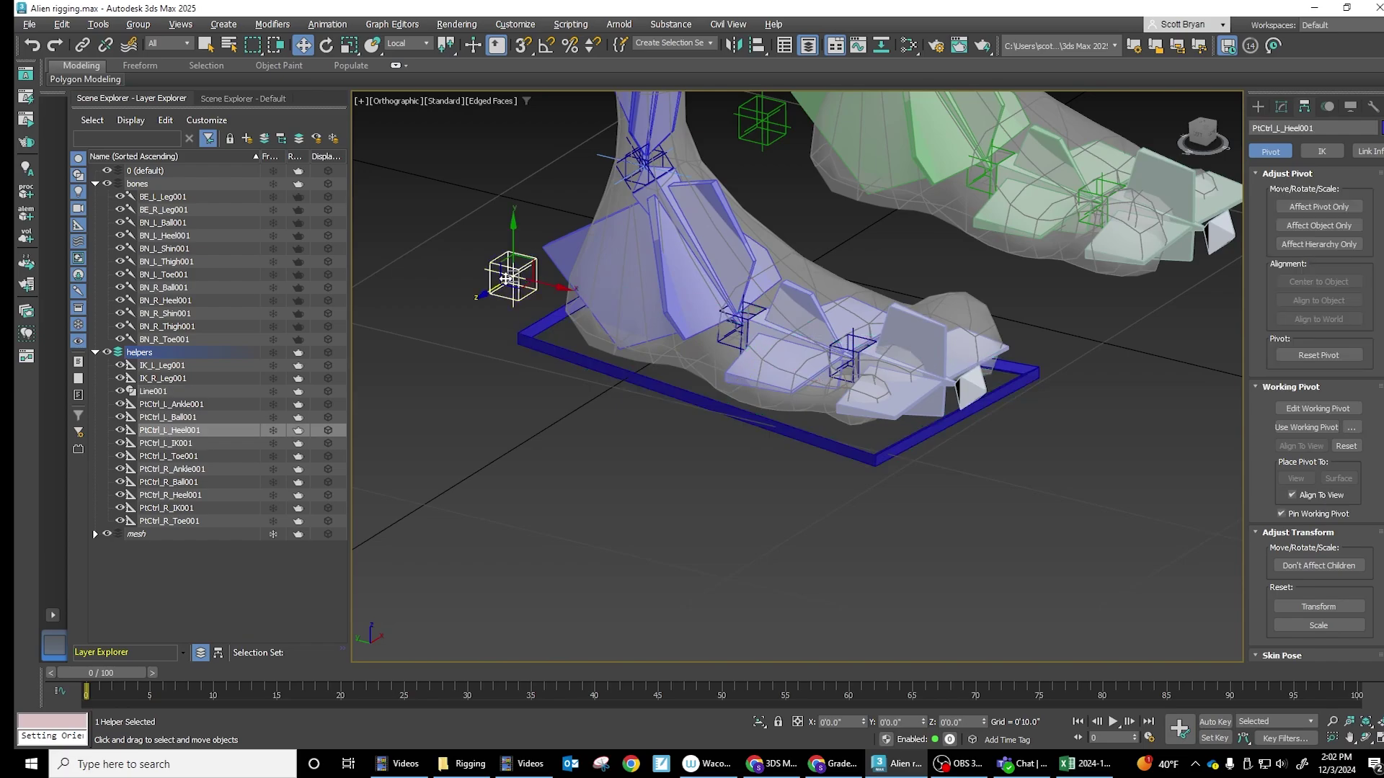
{"action": "left_click", "coordinate": [602, 363]}
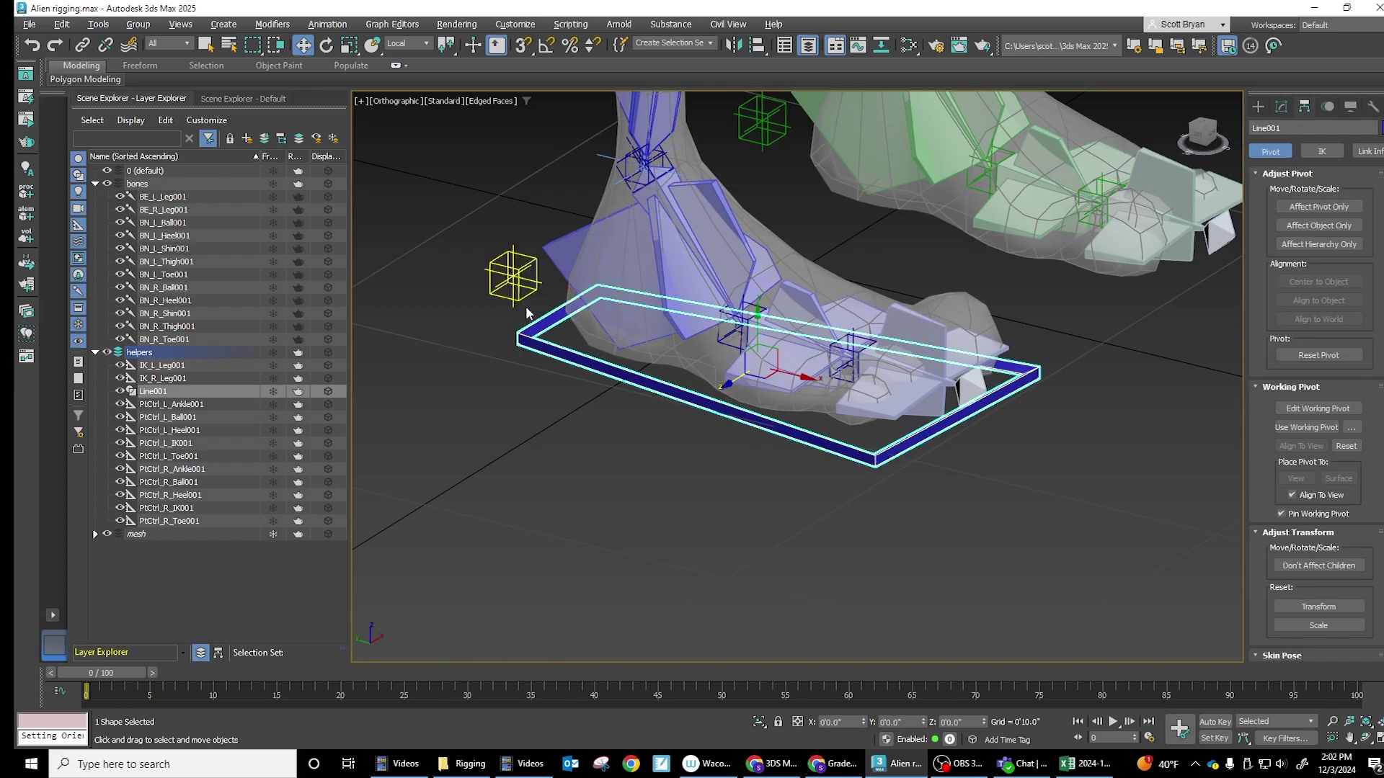
{"action": "left_click", "coordinate": [513, 280]}
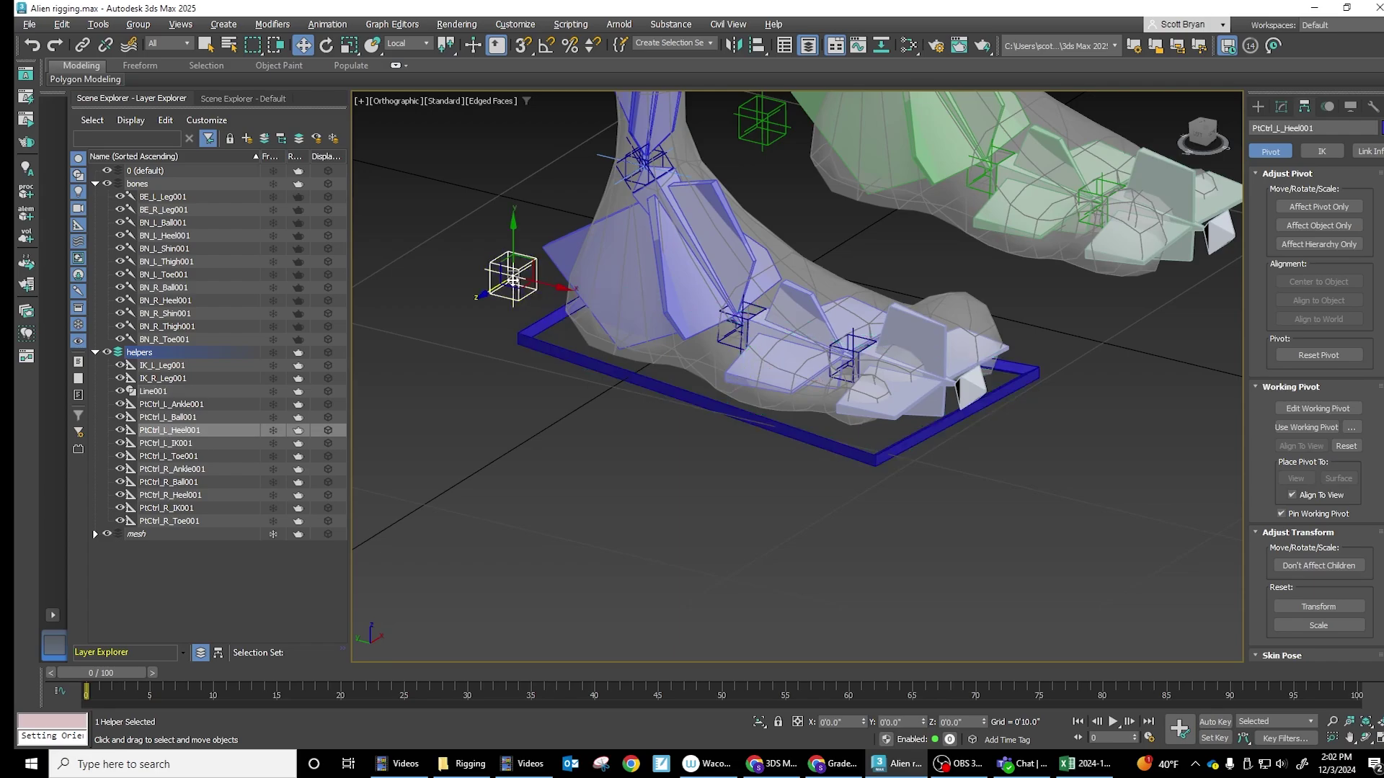
{"action": "left_click", "coordinate": [82, 45]}
{"action": "left_click_drag", "start_coordinate": [522, 281], "coordinate": [540, 337]}
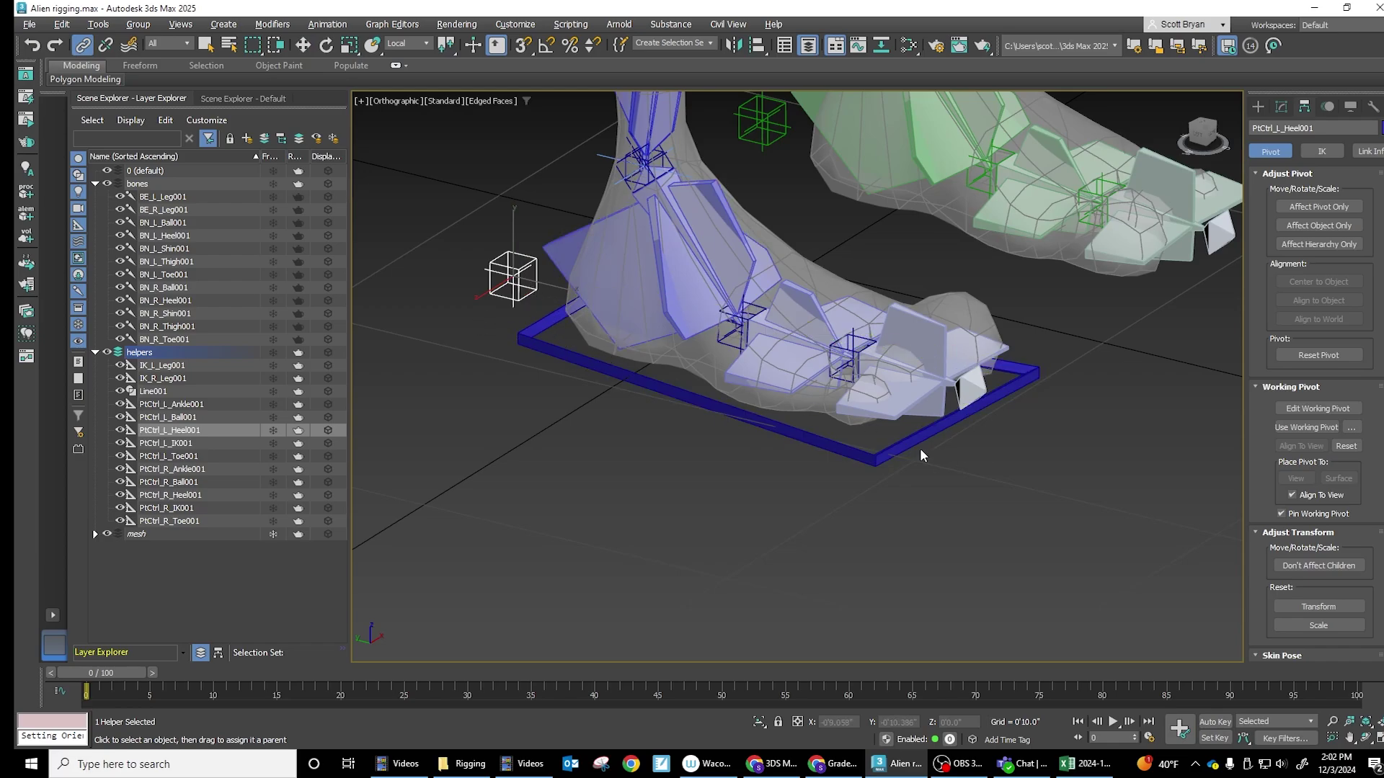
{"action": "left_click", "coordinate": [303, 45]}
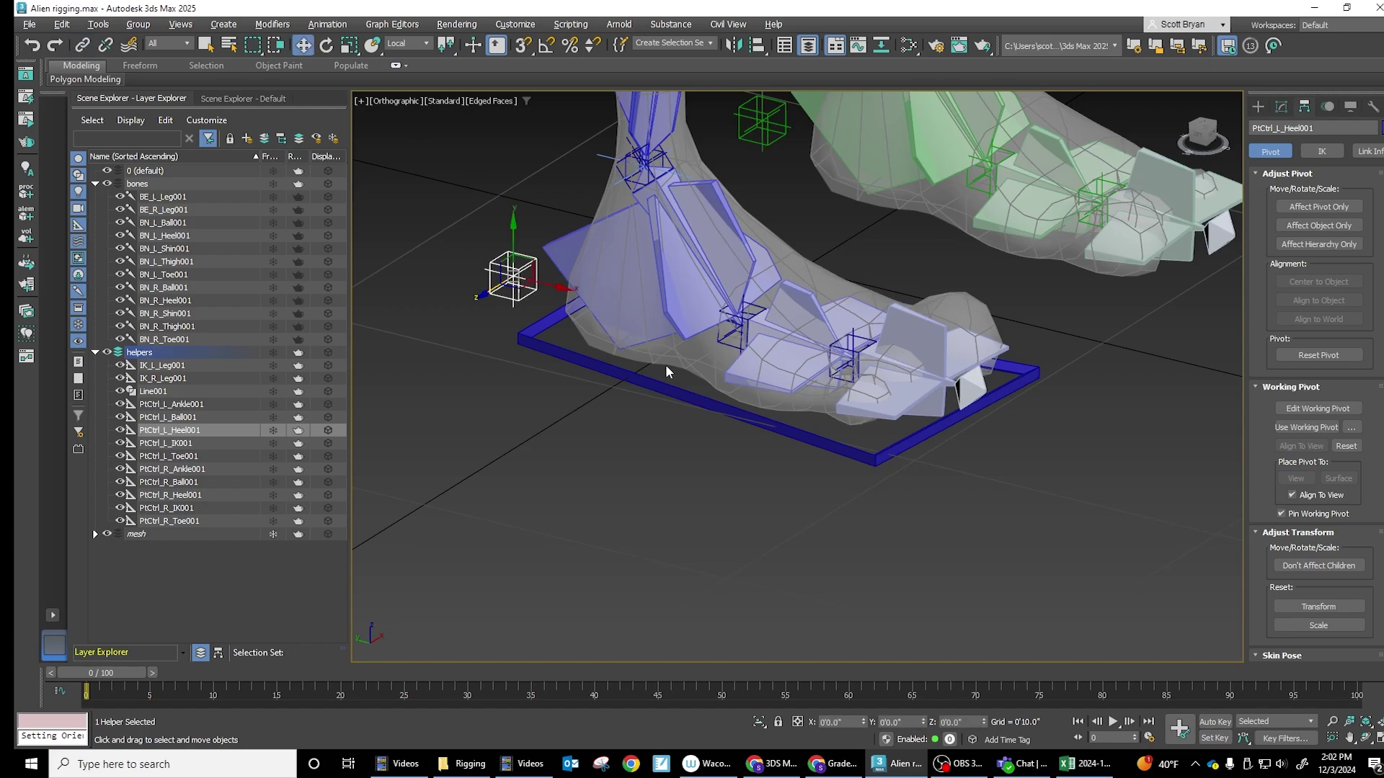
Test the left foot control by moving the blue outline upward and rotating it.
{"action": "left_click", "coordinate": [658, 386]}
{"action": "scroll", "coordinate": [753, 404], "scroll_direction": "down", "scroll_amount": 2}
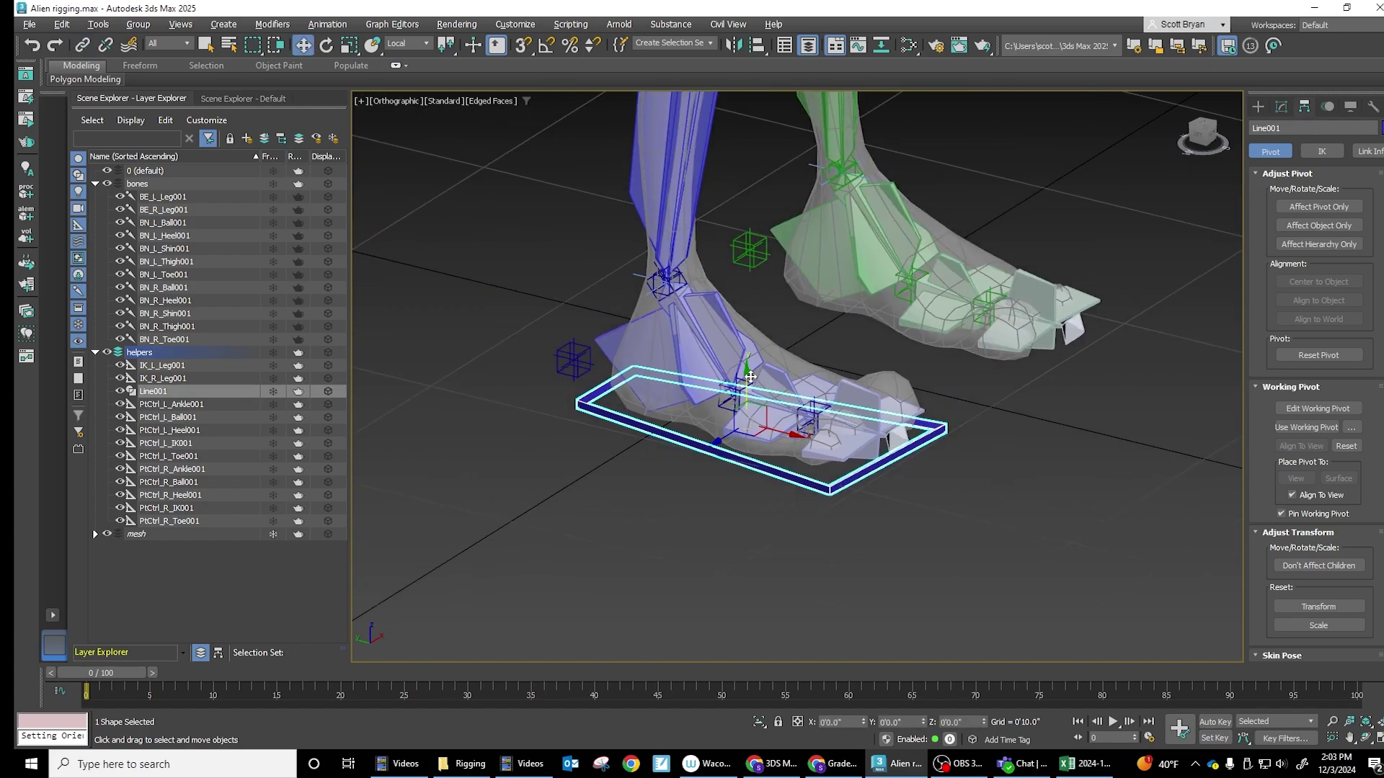
{"action": "left_click_drag", "start_coordinate": [747, 378], "coordinate": [721, 302]}
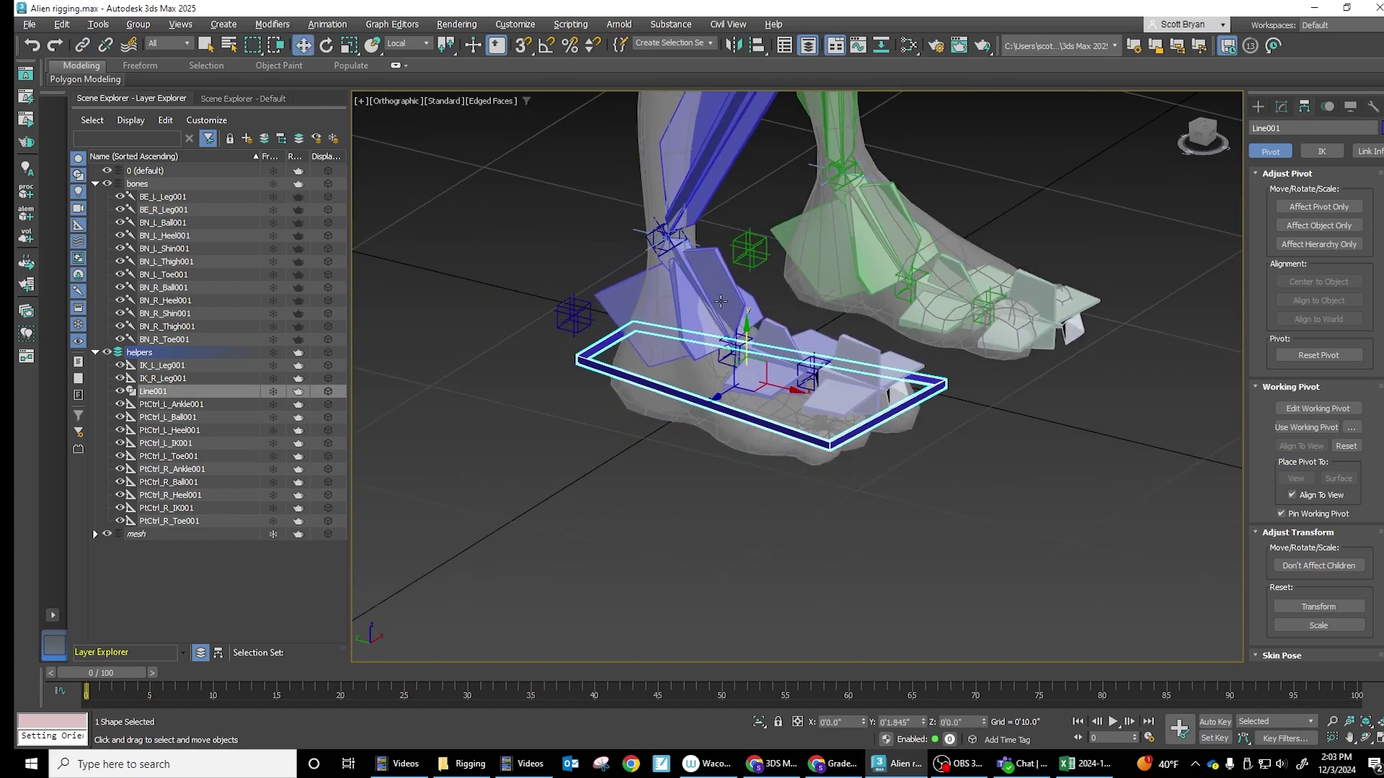
{"action": "left_click", "coordinate": [327, 45]}
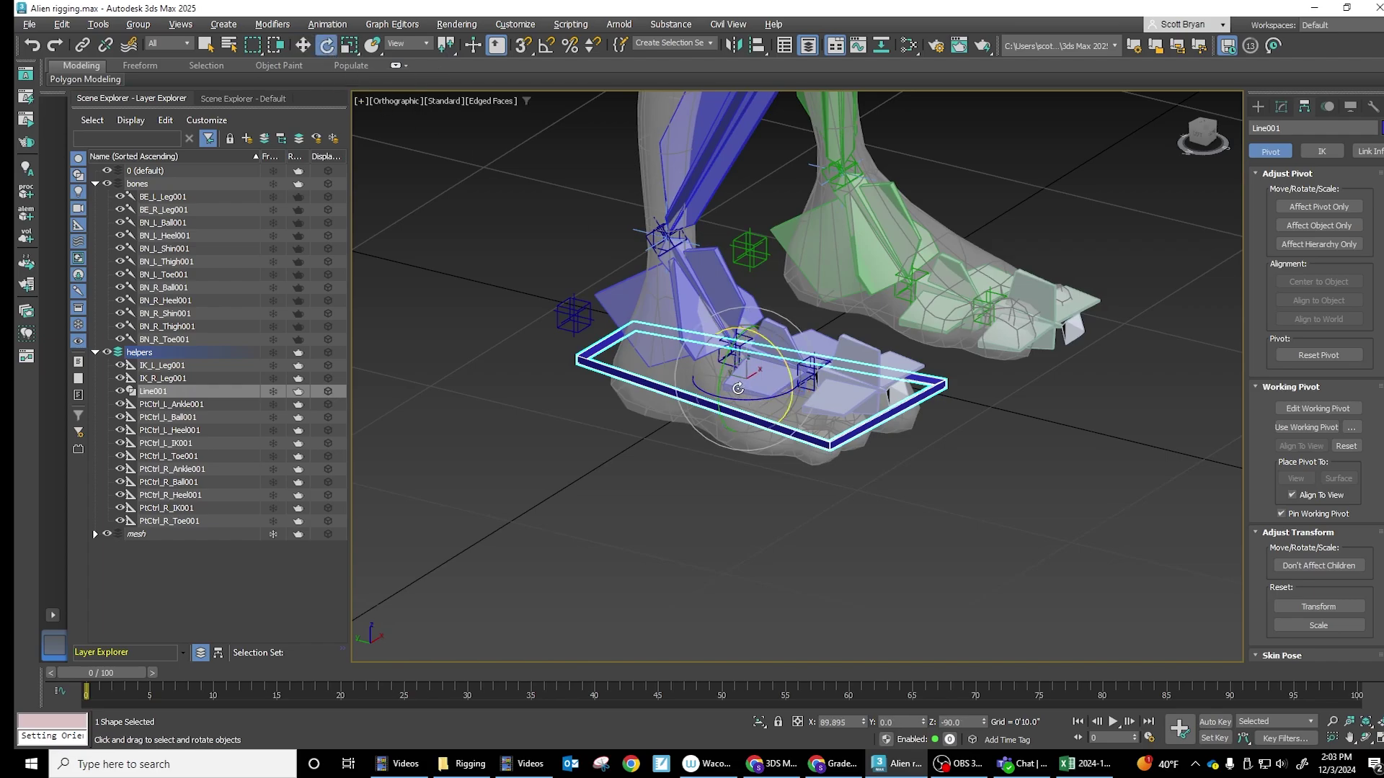
{"action": "mouse_move", "coordinate": [720, 371]}
{"action": "left_mouse_down"}
{"action": "mouse_move", "coordinate": [722, 400]}
{"action": "mouse_move", "coordinate": [716, 364]}
{"action": "mouse_move", "coordinate": [733, 343]}
{"action": "mouse_move", "coordinate": [742, 382]}
{"action": "left_mouse_up"}
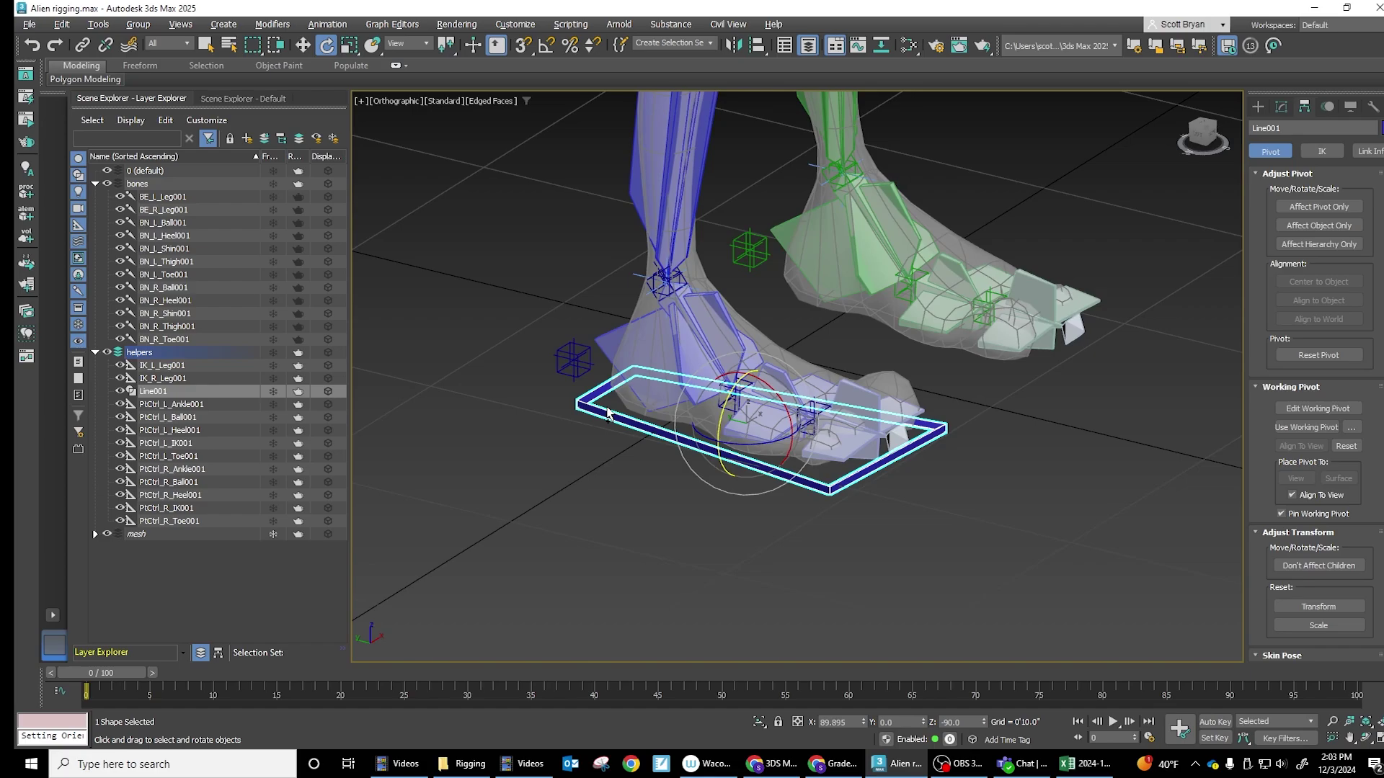
{"action": "left_click", "coordinate": [573, 358]}
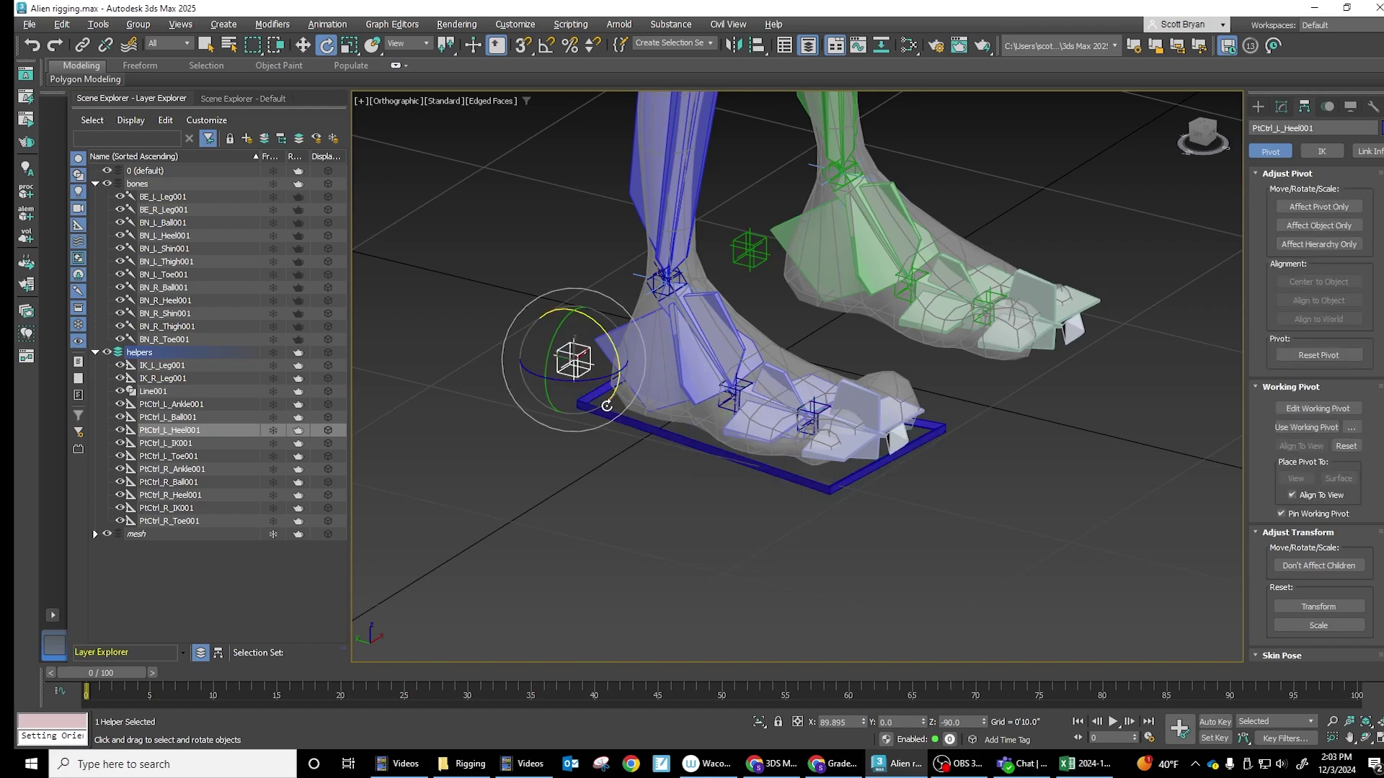
{"action": "left_click", "coordinate": [83, 45]}
{"action": "left_click_drag", "start_coordinate": [589, 402], "coordinate": [584, 369]}
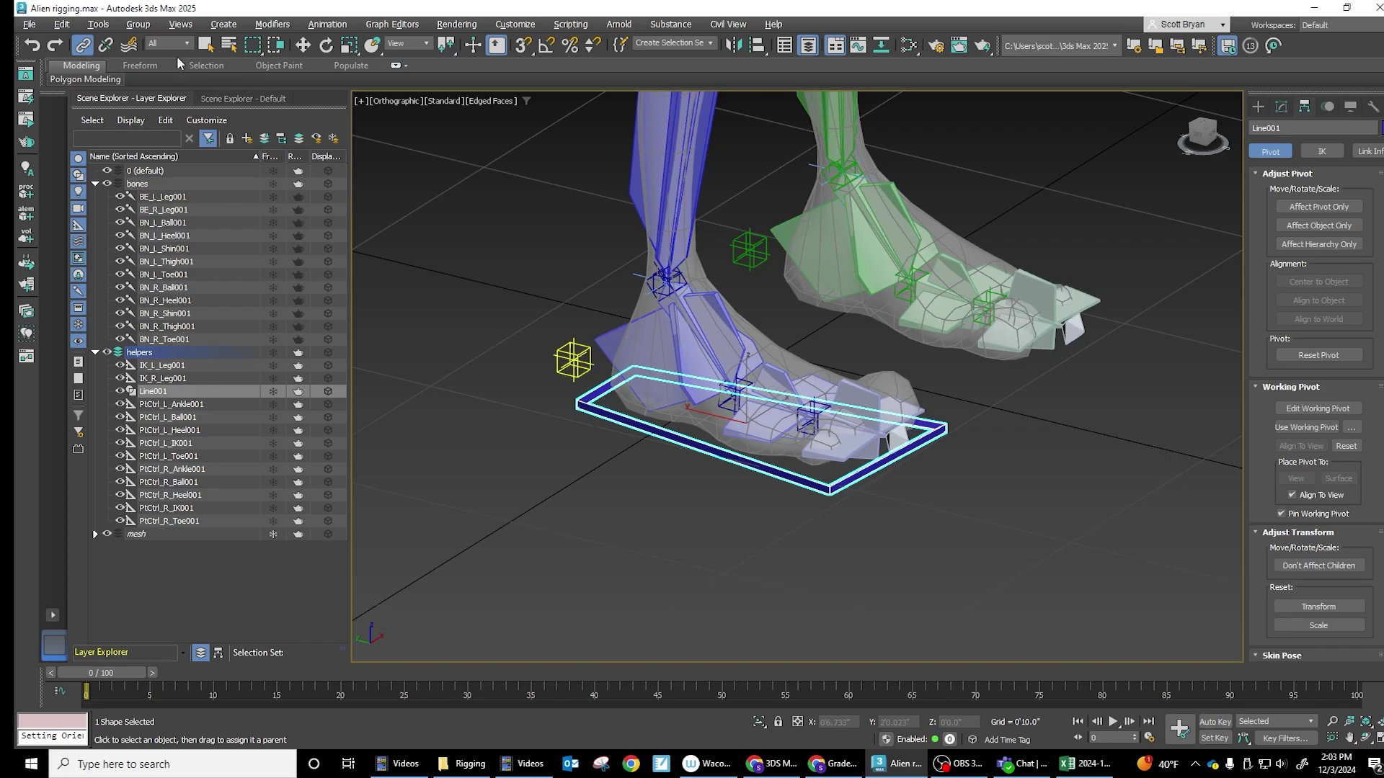
{"action": "left_click_drag", "start_coordinate": [566, 403], "coordinate": [581, 366]}
{"action": "left_click", "coordinate": [574, 433]}
Mirror the left foot outline in the front view as a copy across X, offset to sit under the right foot.
{"action": "left_click", "coordinate": [594, 403]}
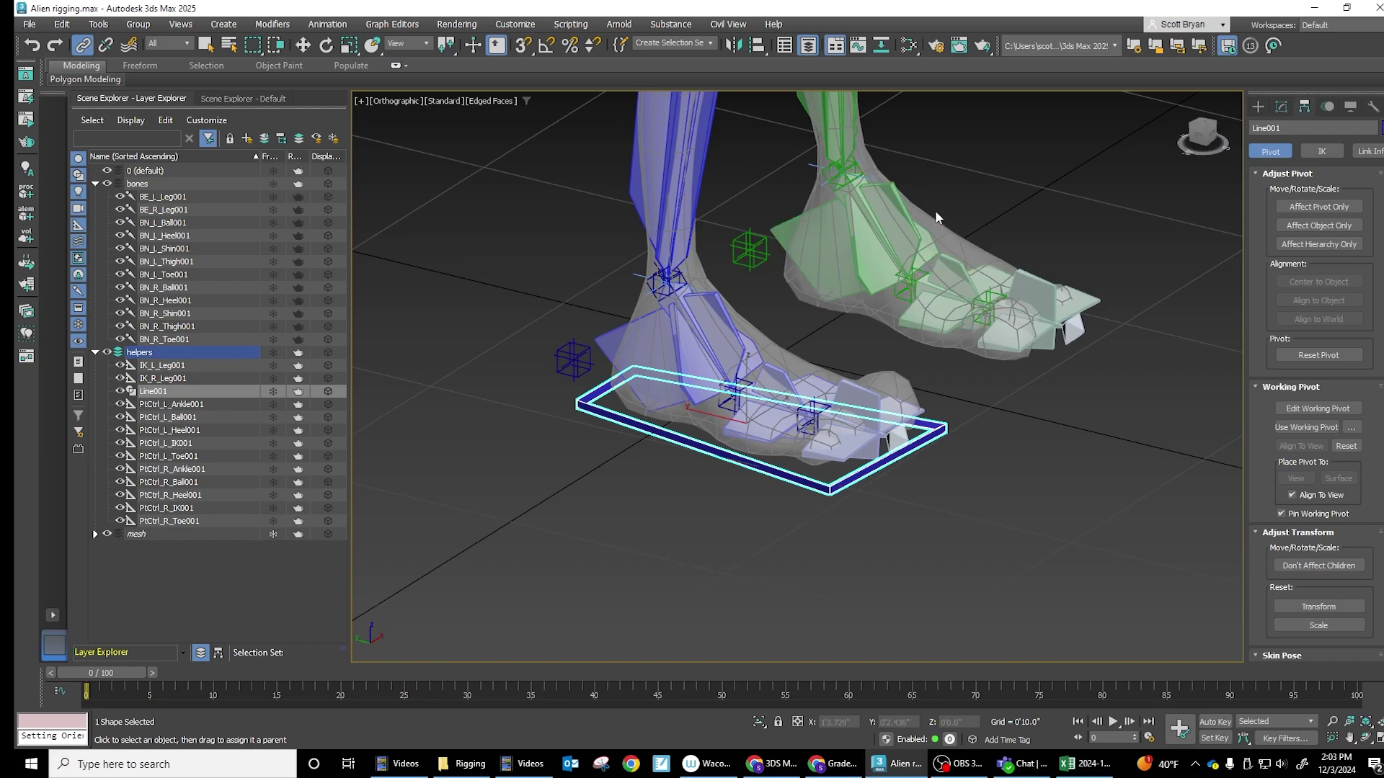
{"action": "key", "text": "f"}
{"action": "scroll", "coordinate": [781, 392], "scroll_direction": "up", "scroll_amount": 5}
{"action": "middle_click_drag", "start_coordinate": [855, 281], "coordinate": [651, 500]}
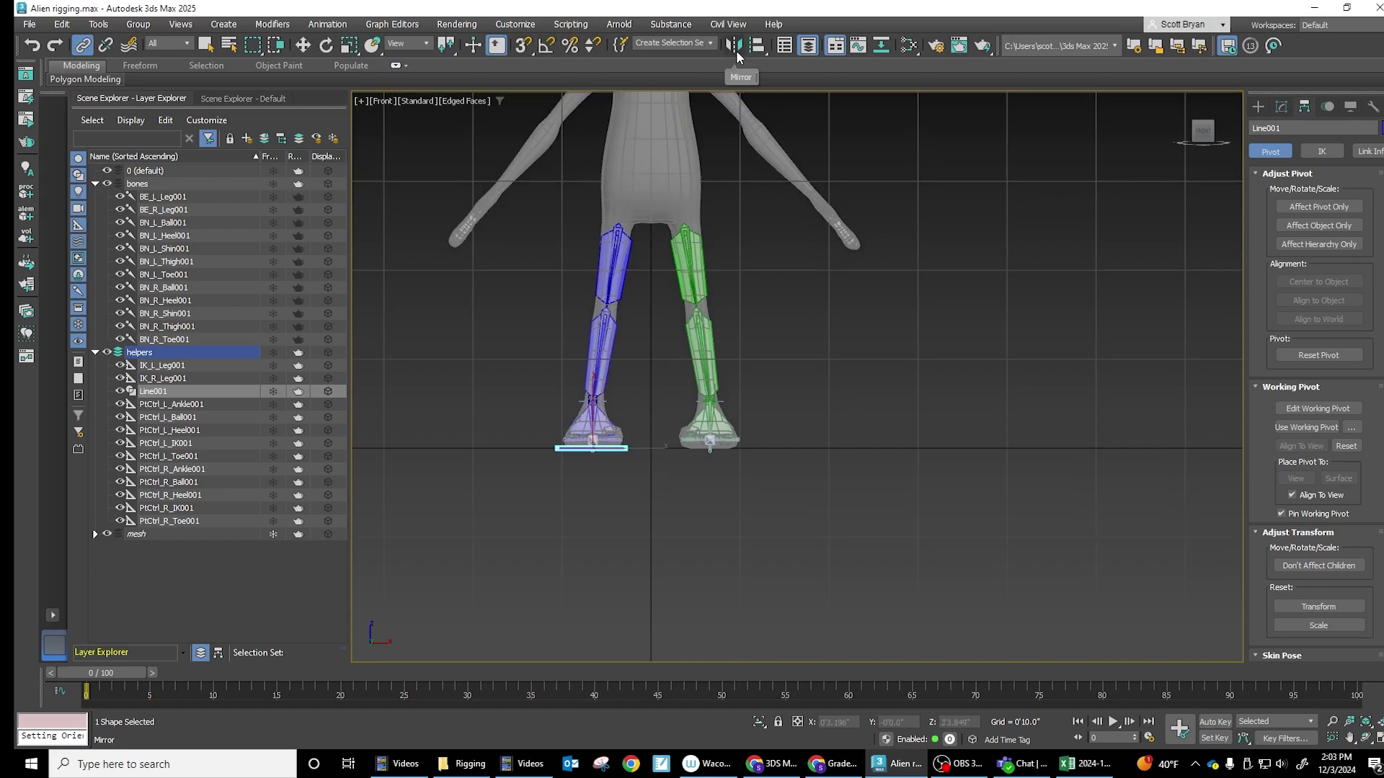
{"action": "left_click", "coordinate": [736, 56]}
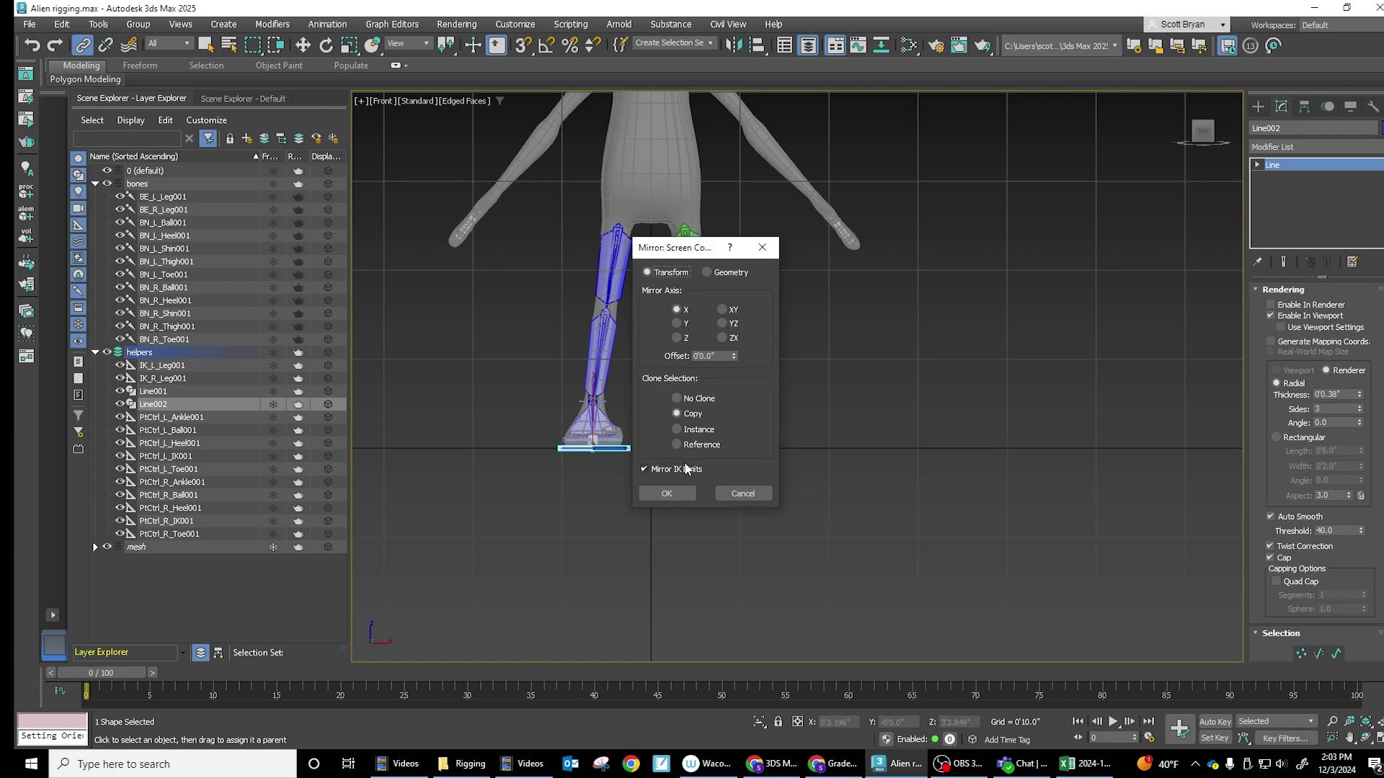
{"action": "left_click_drag", "start_coordinate": [732, 355], "coordinate": [846, 193]}
{"action": "left_click_drag", "start_coordinate": [670, 254], "coordinate": [1025, 245]}
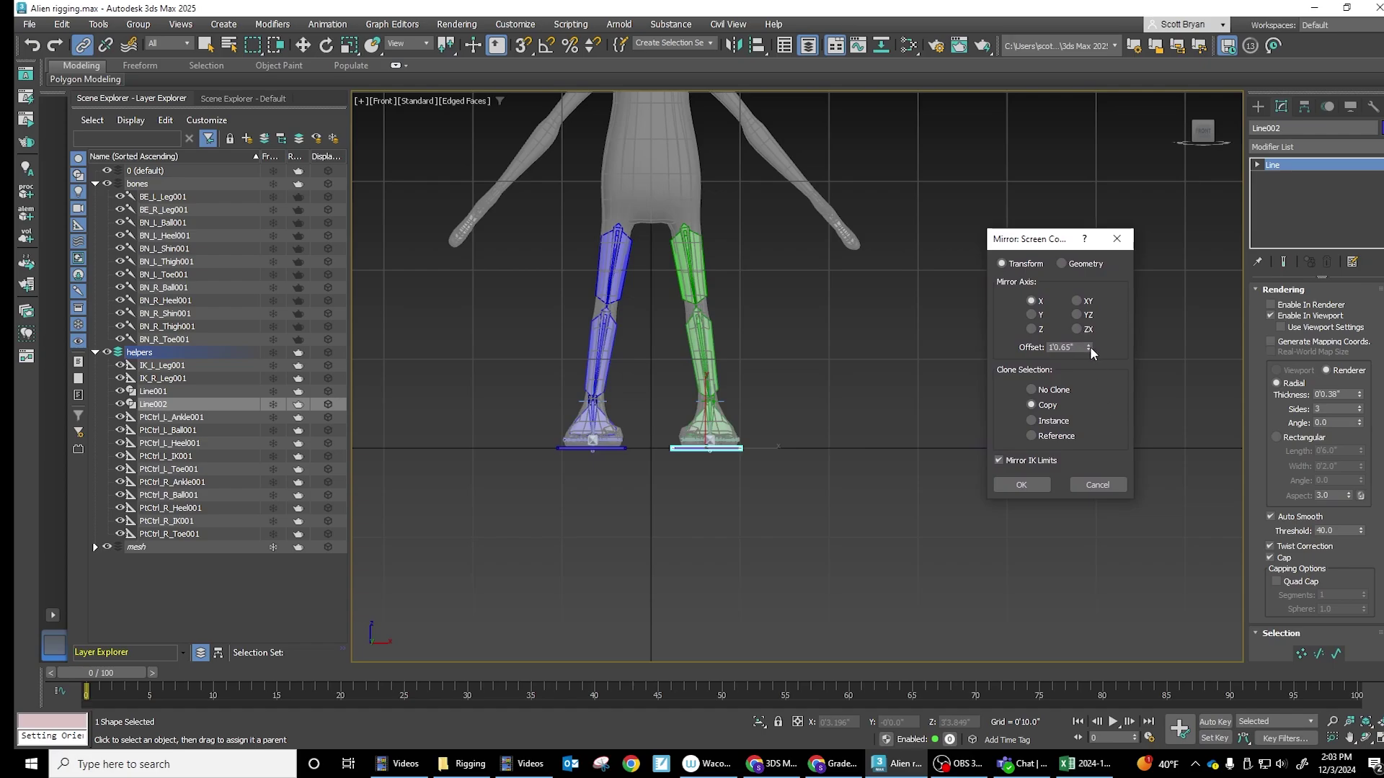
{"action": "left_click_drag", "start_coordinate": [1088, 347], "coordinate": [1087, 348]}
{"action": "left_click", "coordinate": [1023, 484]}
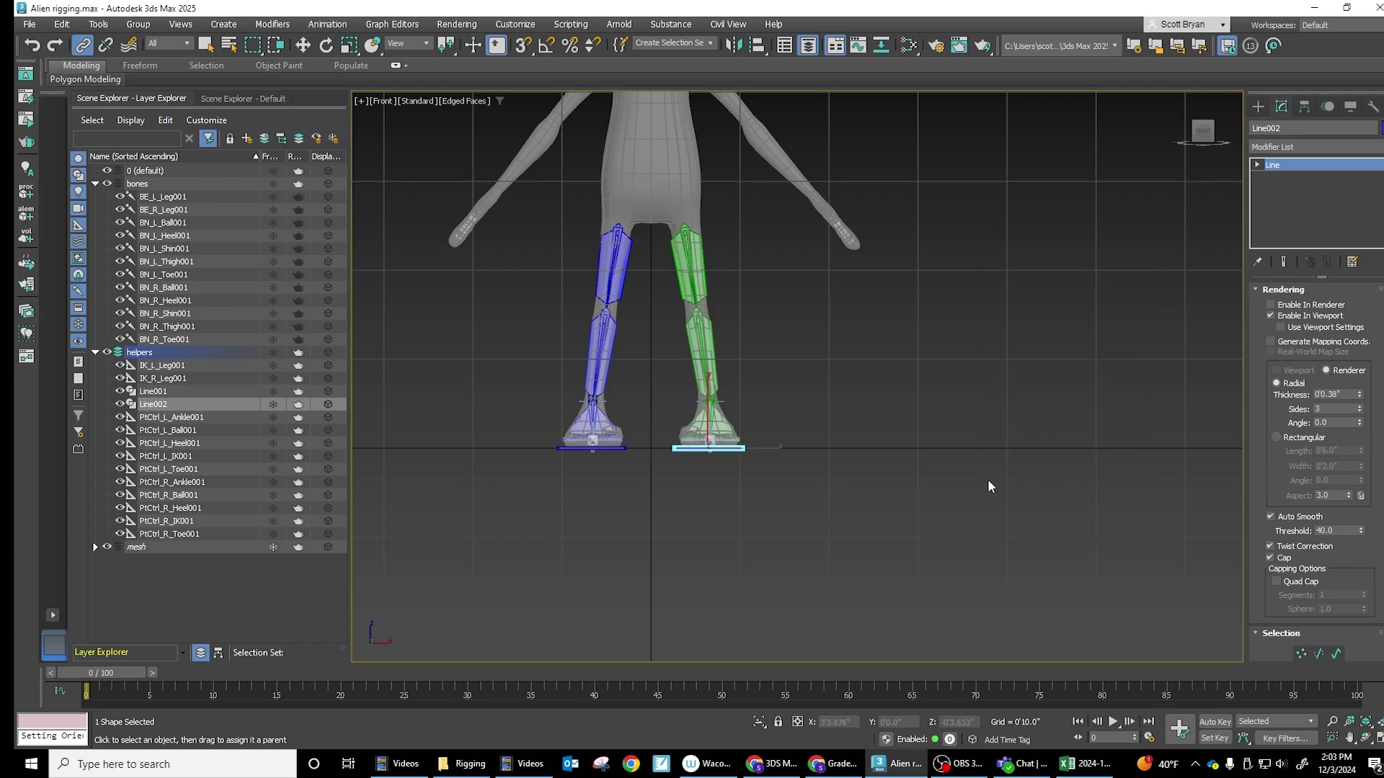
Change the right foot outline's object color to bright green to match the right leg.
{"action": "middle_click_drag", "start_coordinate": [798, 403], "coordinate": [764, 493], "text": "alt"}
{"action": "key", "text": "shift+z"}
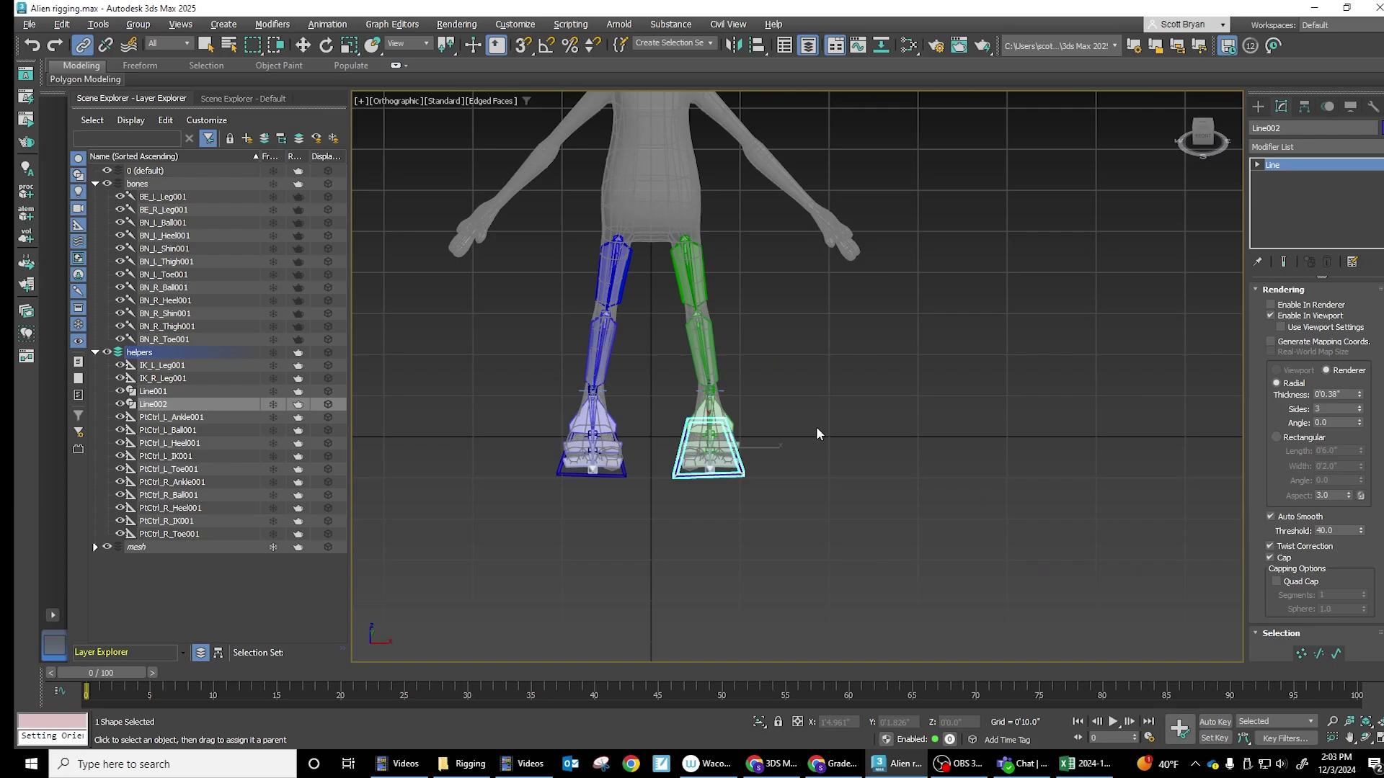
{"action": "left_click", "coordinate": [1380, 128]}
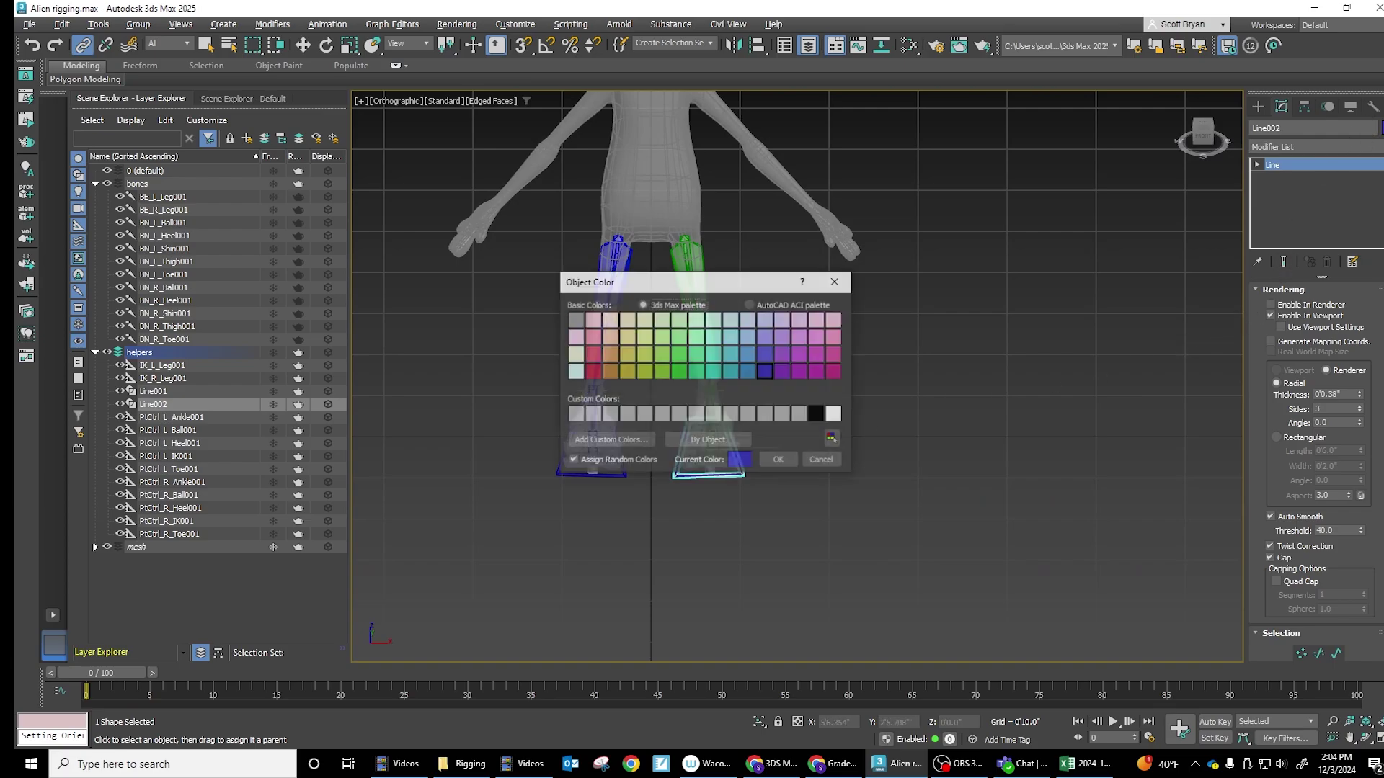
{"action": "left_click", "coordinate": [677, 372]}
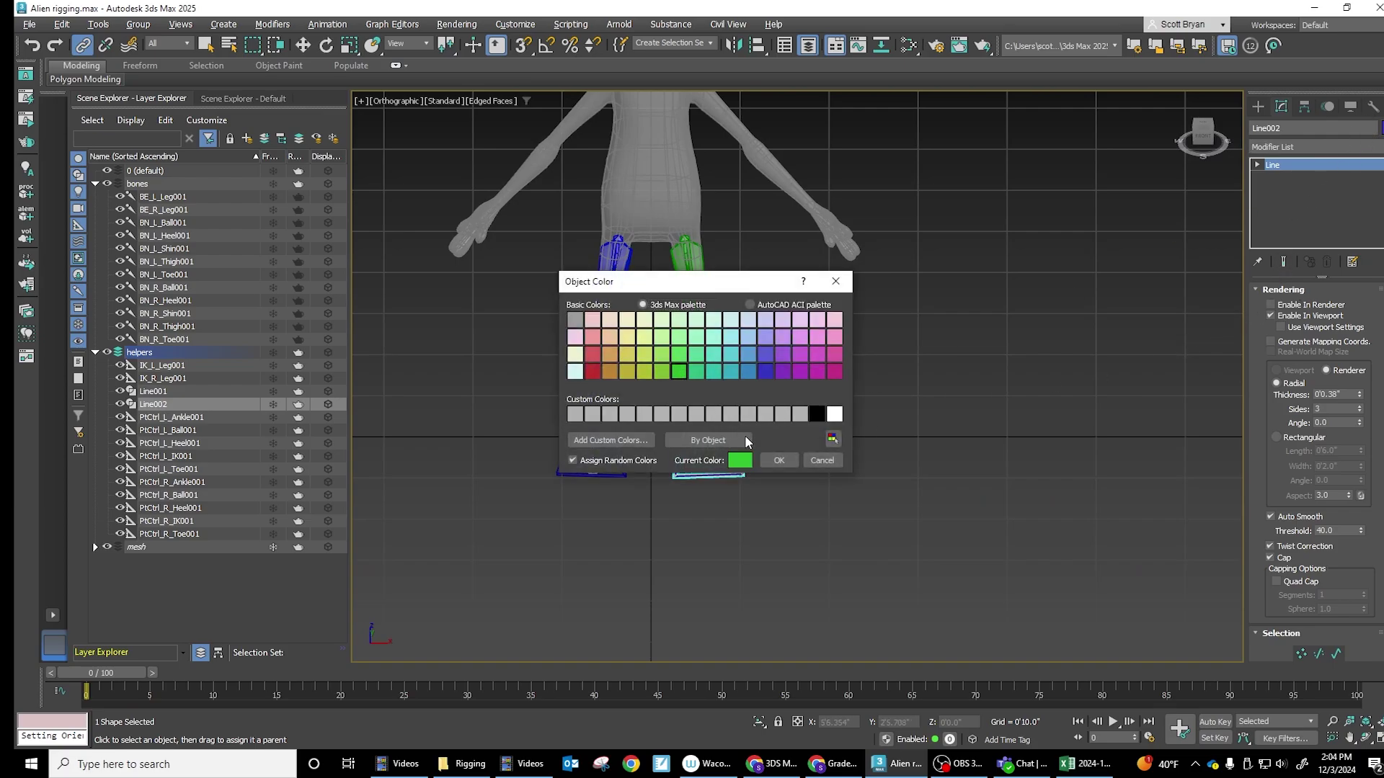
{"action": "left_click", "coordinate": [778, 460]}
Link PtCtrl_R_Heel001 to the green right foot outline and PtCtrl_L_Heel001 to the blue left foot outline, making the outlines the parents.
{"action": "scroll", "coordinate": [680, 473], "scroll_direction": "up", "scroll_amount": 5}
{"action": "scroll", "coordinate": [680, 473], "scroll_direction": "up", "scroll_amount": 3}
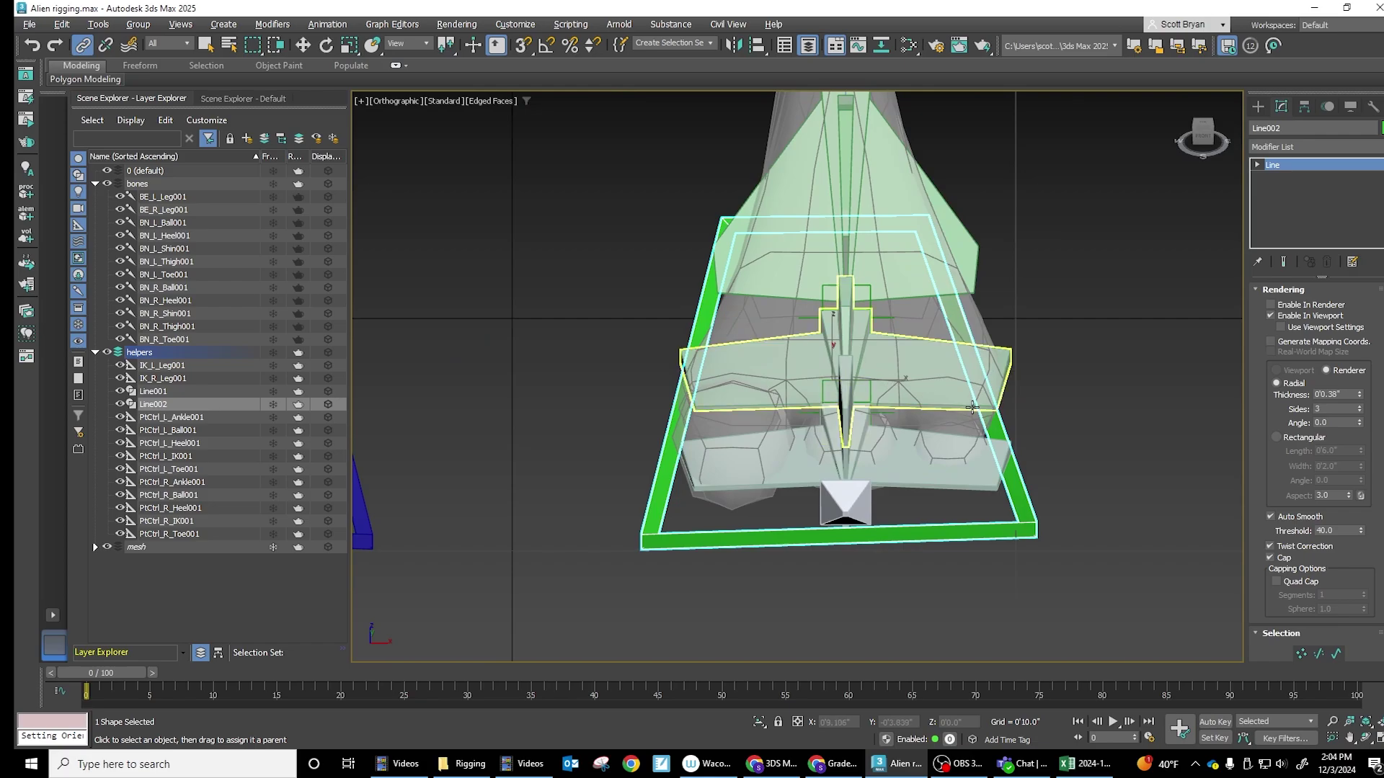
{"action": "middle_click_drag", "start_coordinate": [721, 418], "coordinate": [845, 376], "text": "alt"}
{"action": "scroll", "coordinate": [814, 382], "scroll_direction": "up", "scroll_amount": 5}
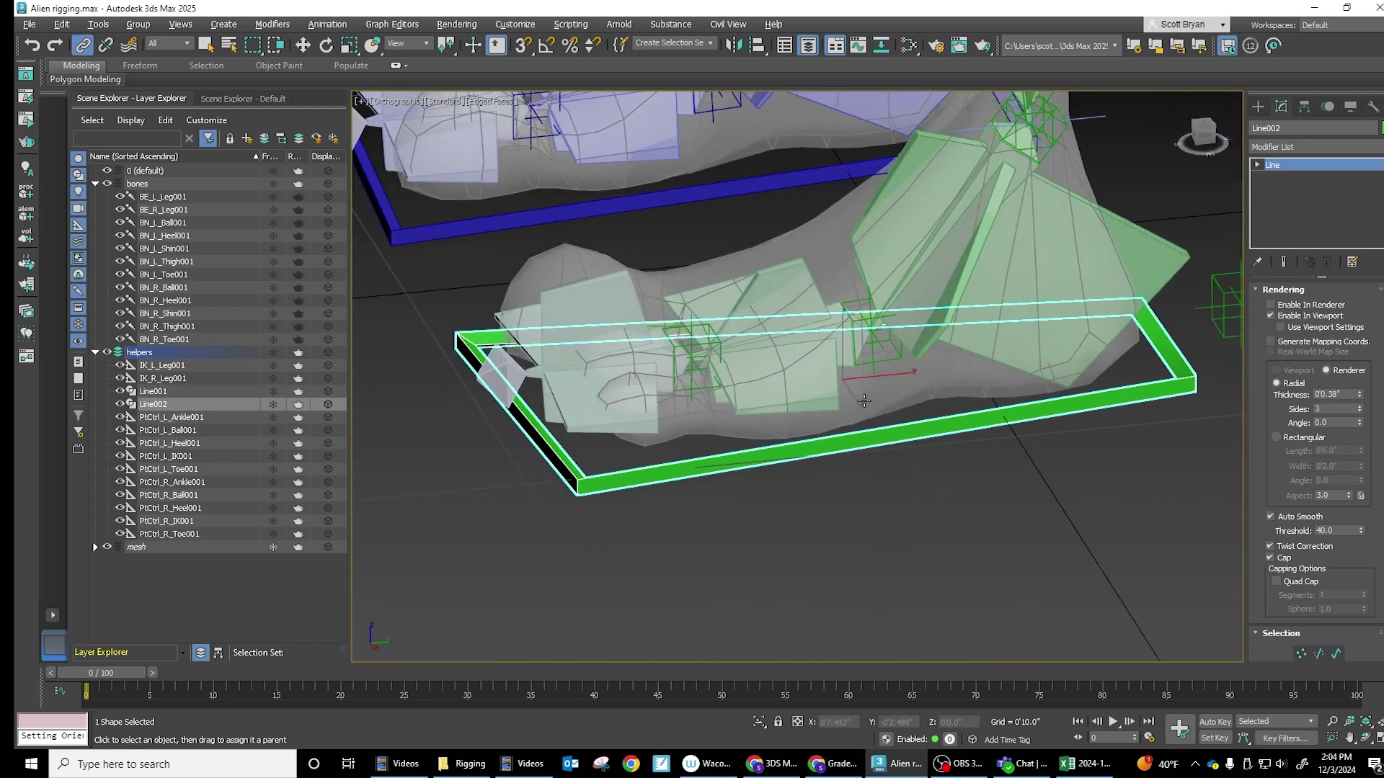
{"action": "left_click", "coordinate": [1001, 328]}
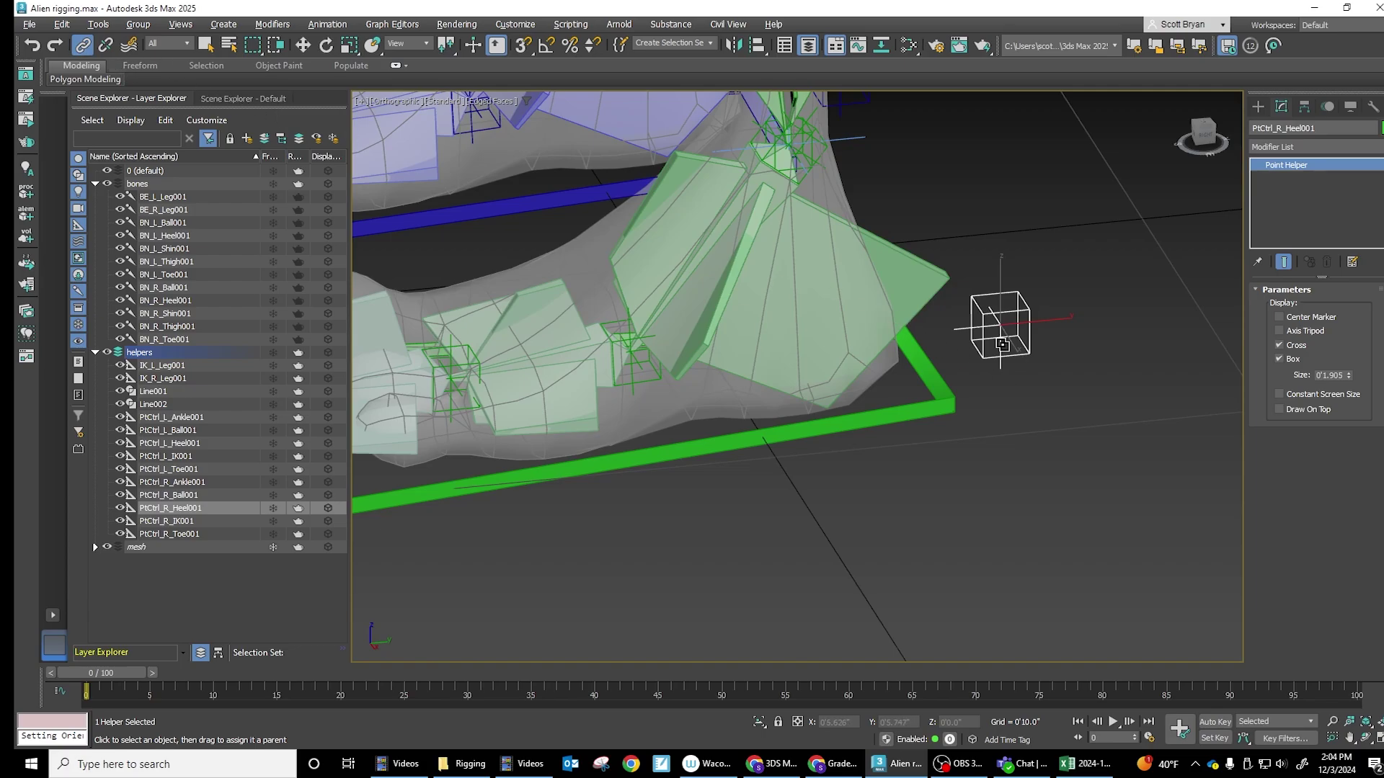
{"action": "left_click_drag", "start_coordinate": [997, 328], "coordinate": [934, 387]}
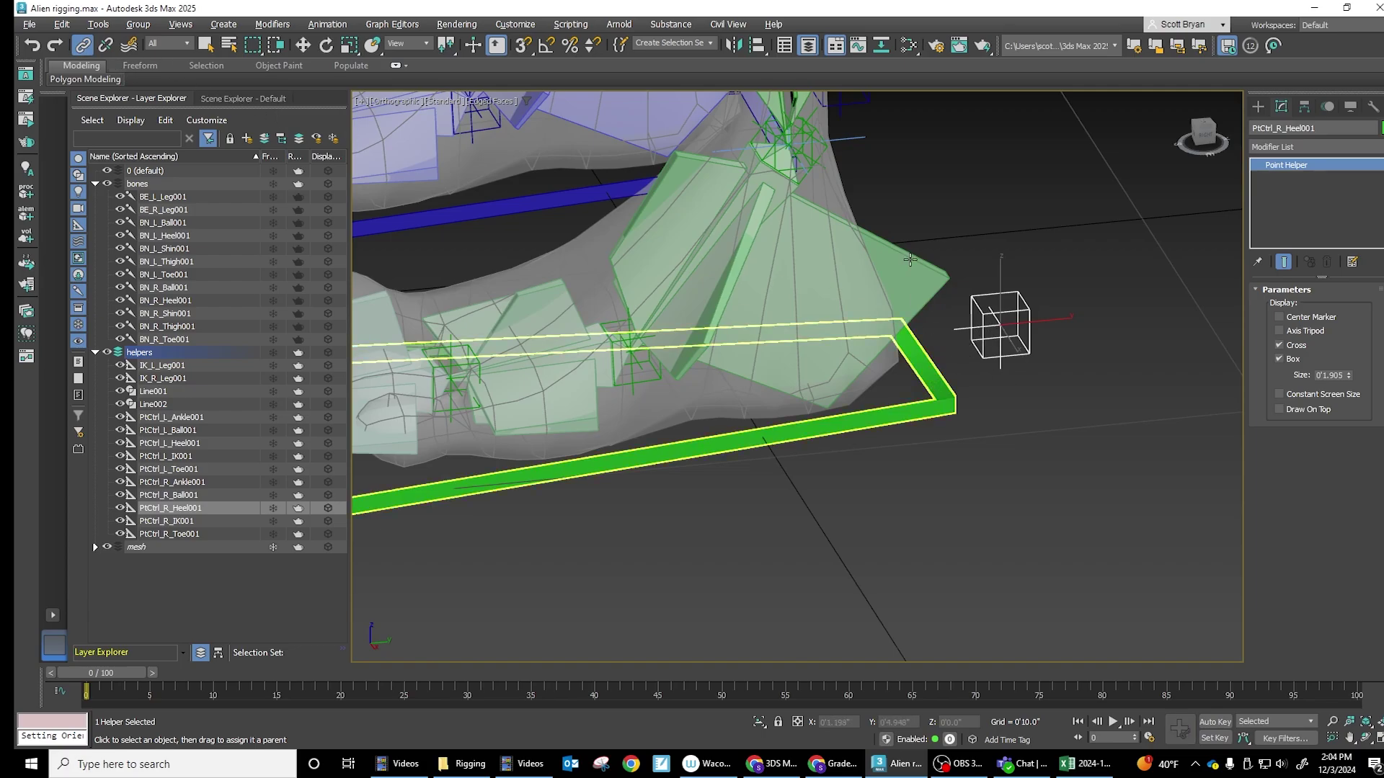
{"action": "middle_click_drag", "start_coordinate": [933, 387], "coordinate": [988, 544], "text": "alt"}
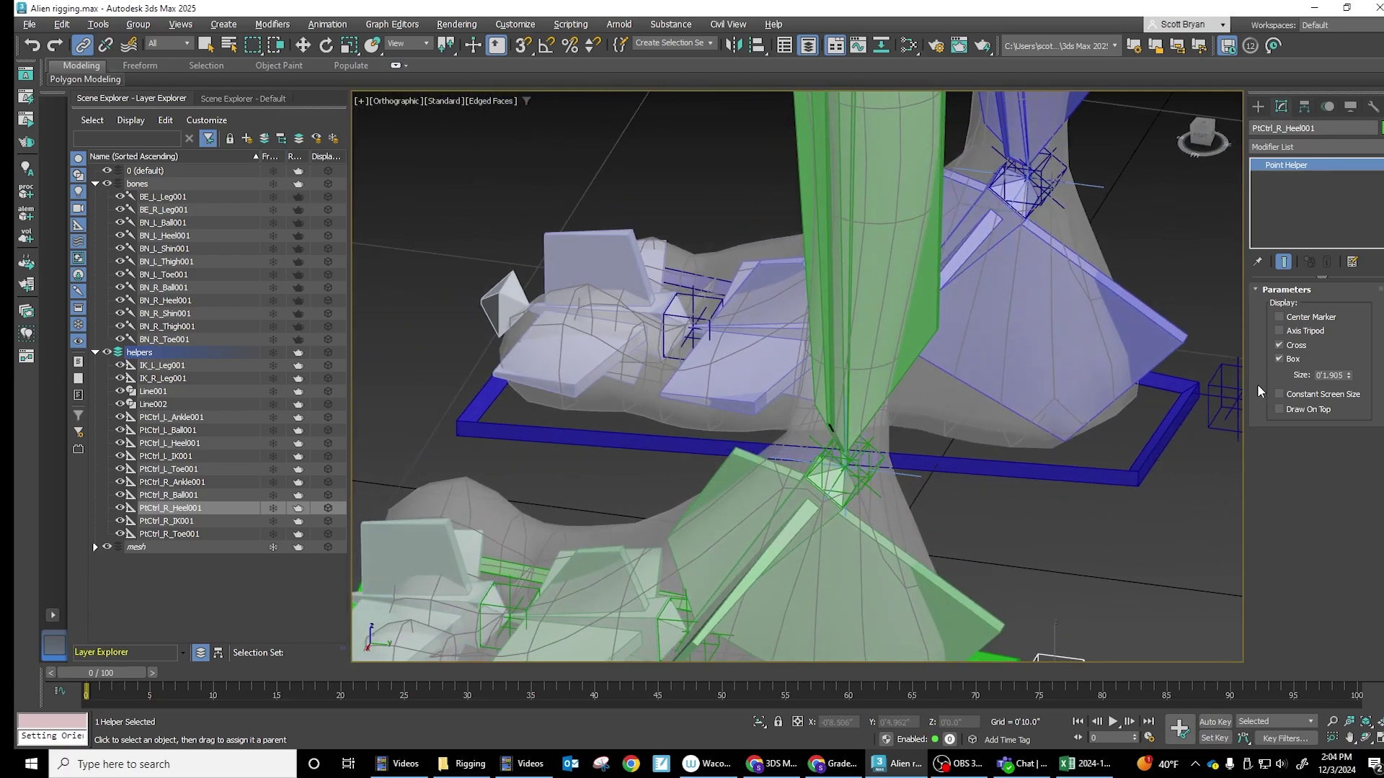
{"action": "left_click_drag", "start_coordinate": [1224, 391], "coordinate": [1176, 426]}
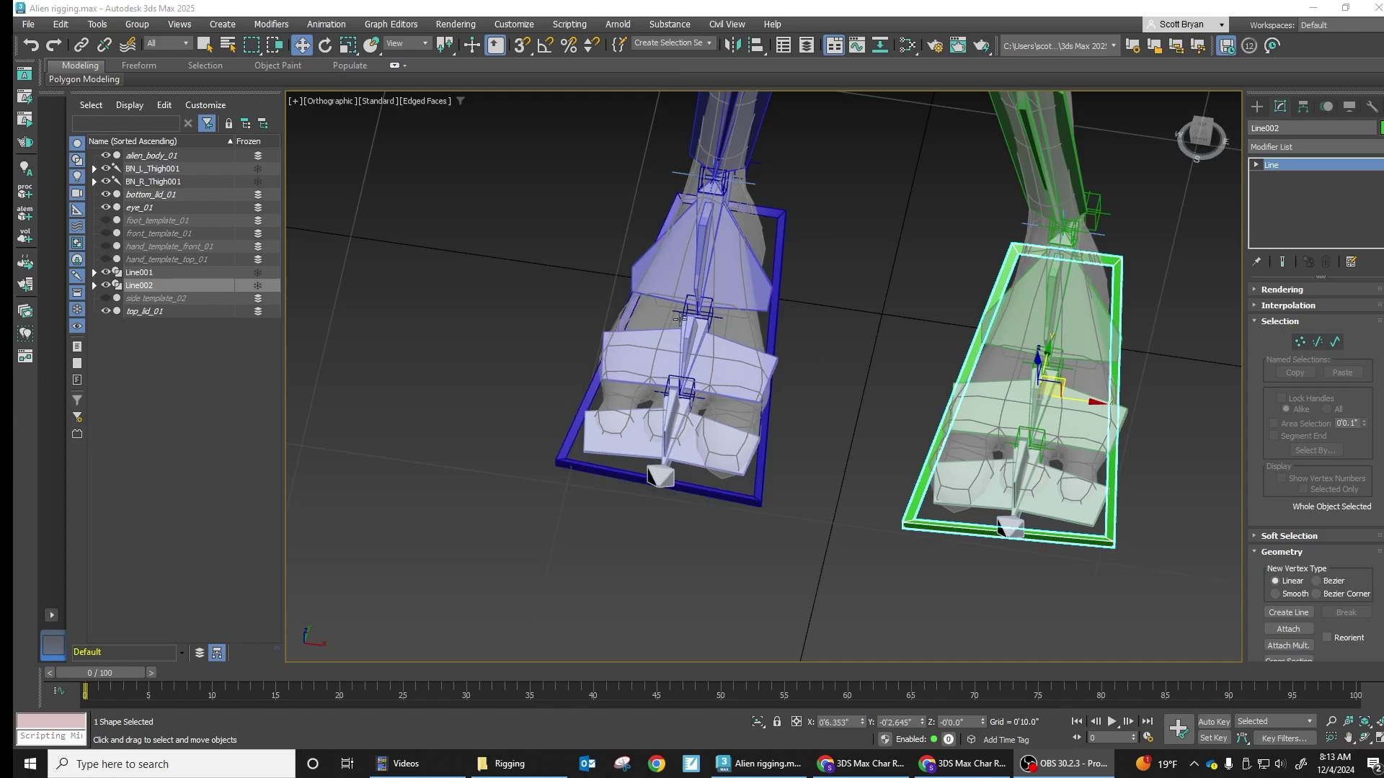
Add an Attribute Holder modifier to the blue left foot outline, Line001.
{"action": "scroll", "coordinate": [715, 419], "scroll_direction": "up", "scroll_amount": 2}
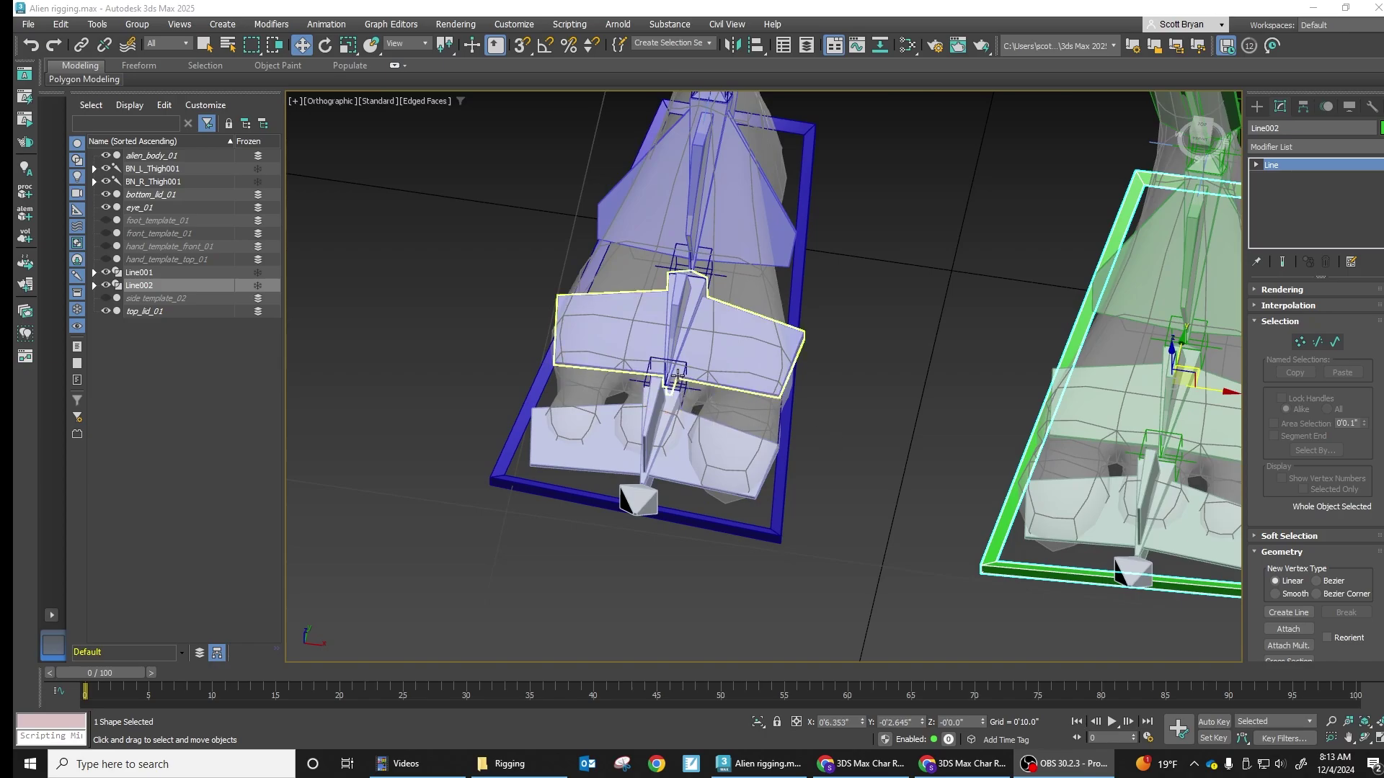
{"action": "left_click", "coordinate": [782, 436]}
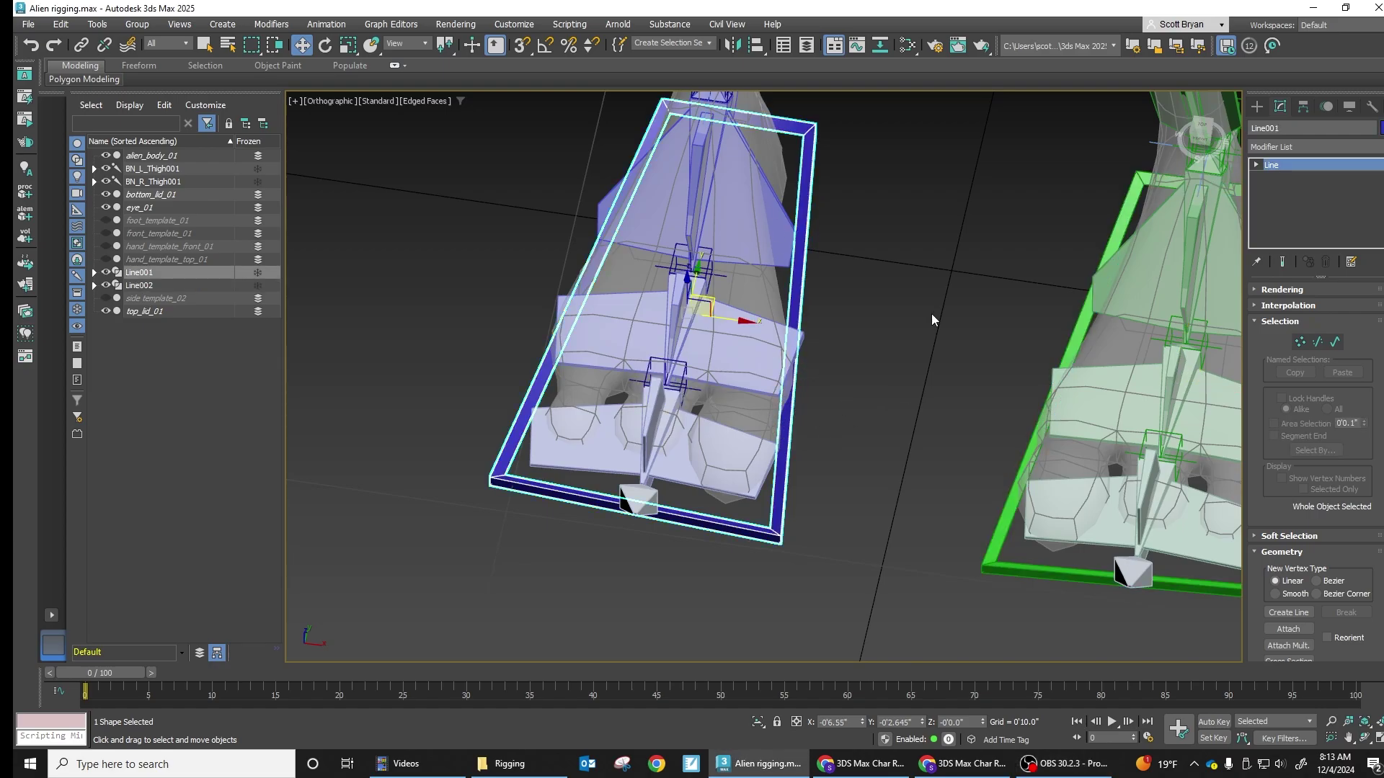
{"action": "left_click", "coordinate": [1317, 147]}
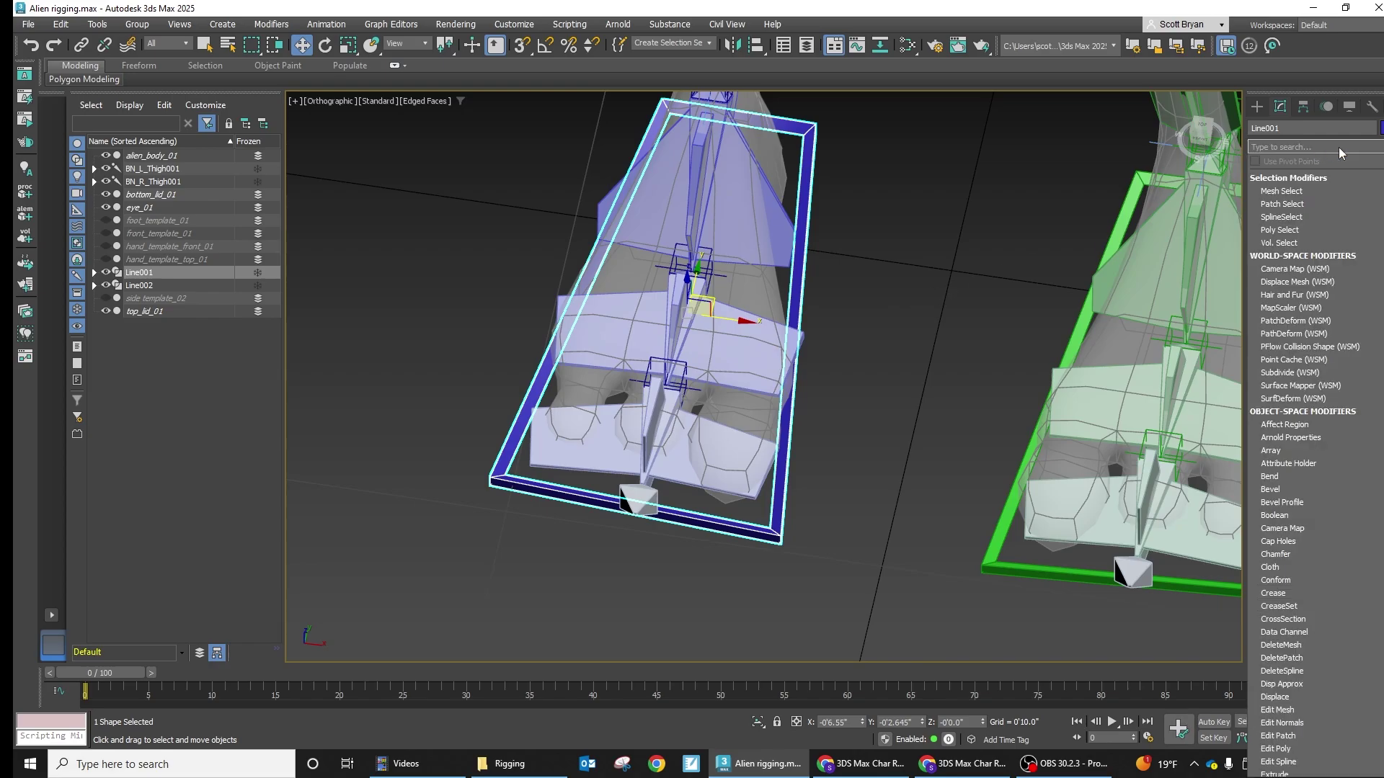
{"action": "type", "text": "att"}
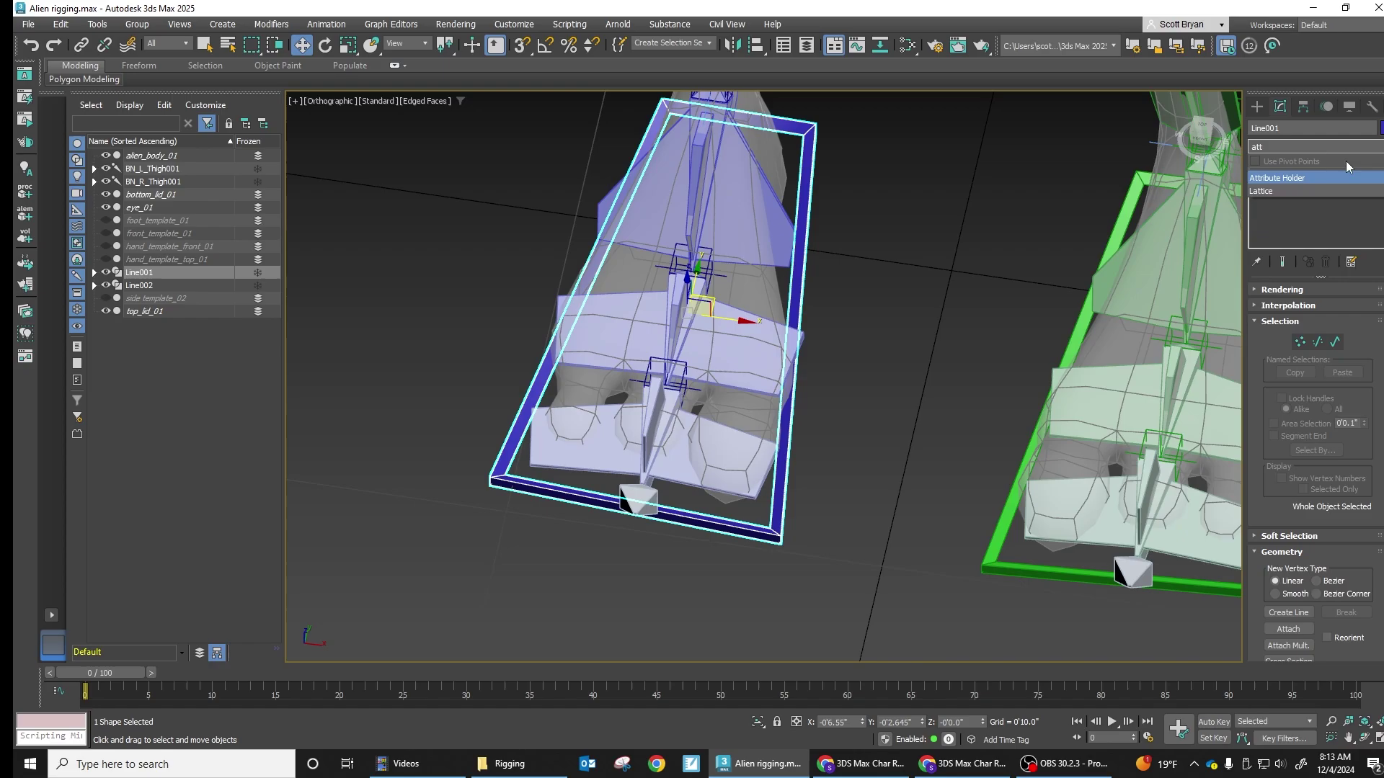
{"action": "key", "text": "Return"}
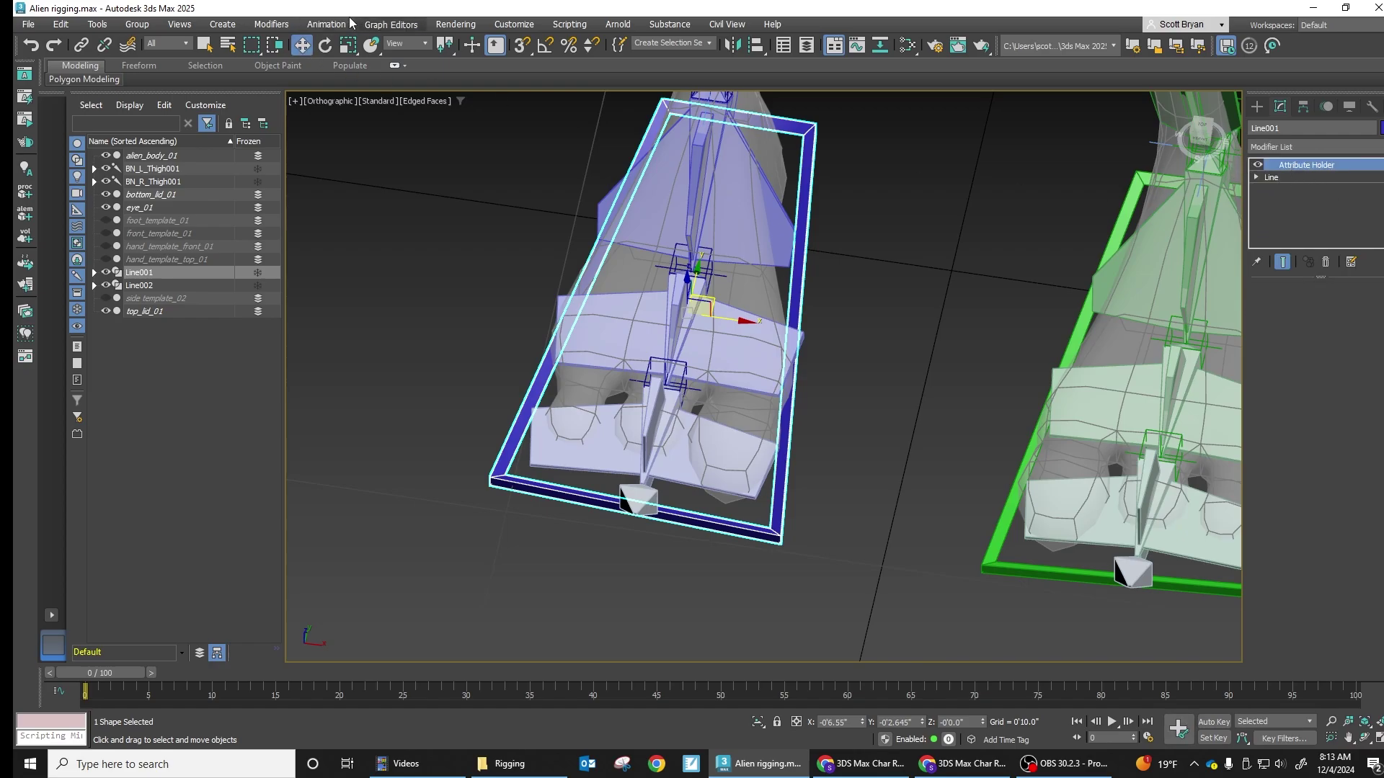
Open the Parameter Editor for the left foot outline and turn off Add Presets Options.
{"action": "left_click", "coordinate": [327, 25]}
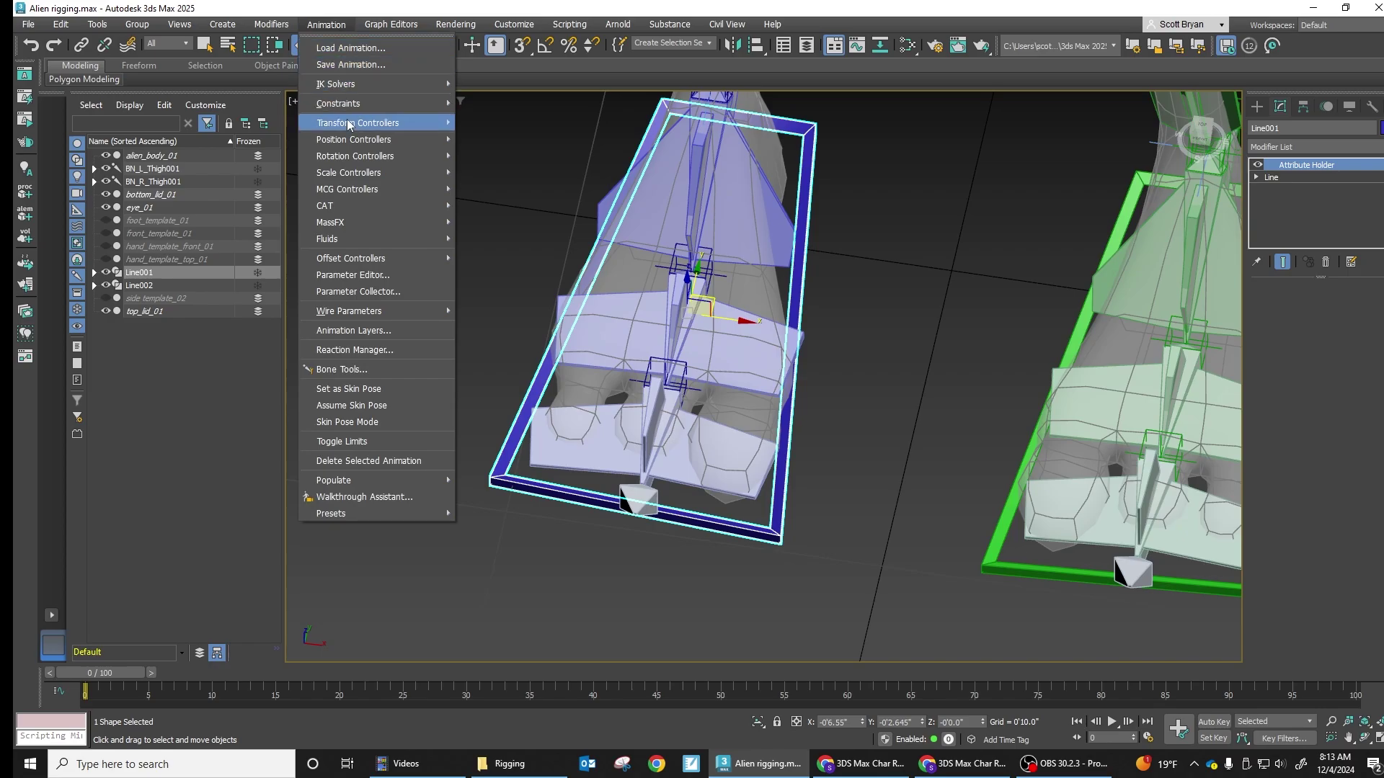
{"action": "left_click", "coordinate": [353, 275]}
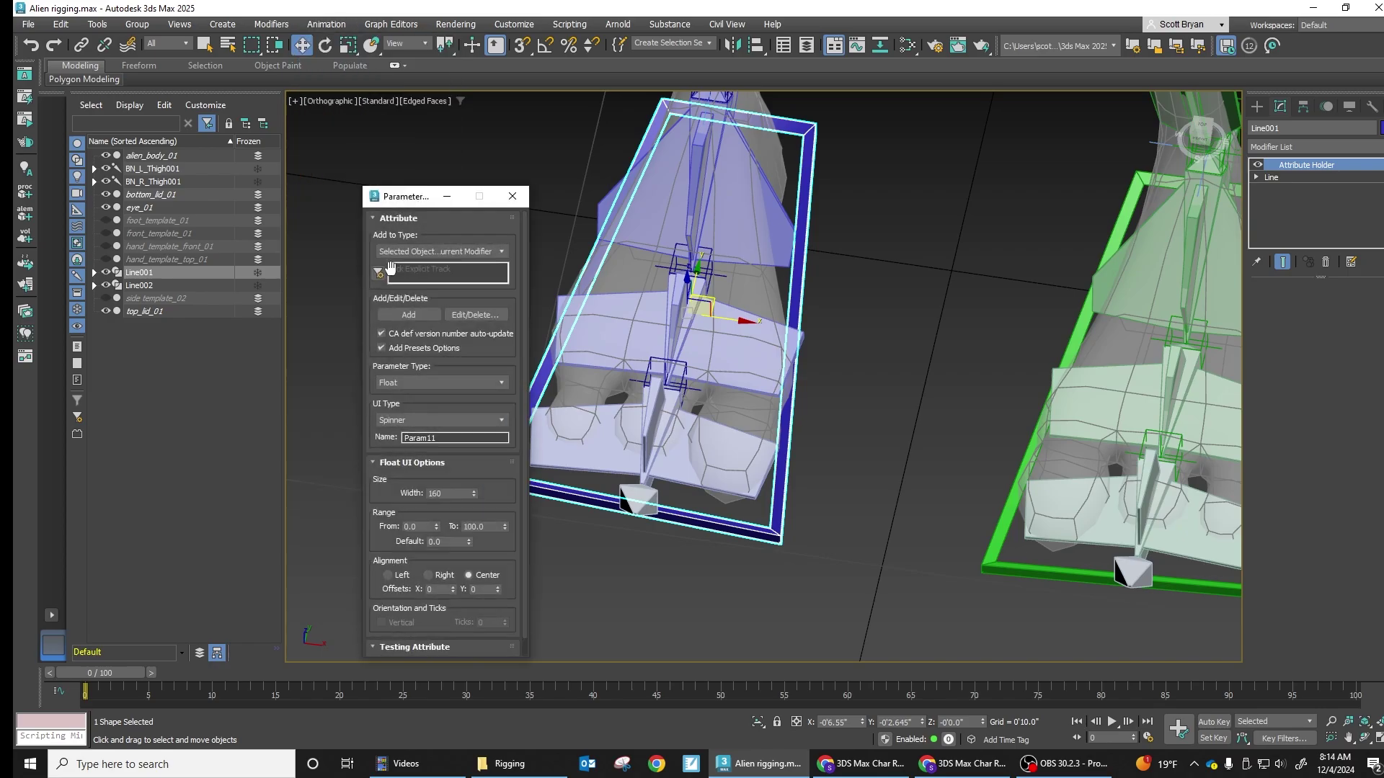
{"action": "left_click_drag", "start_coordinate": [421, 205], "coordinate": [439, 113]}
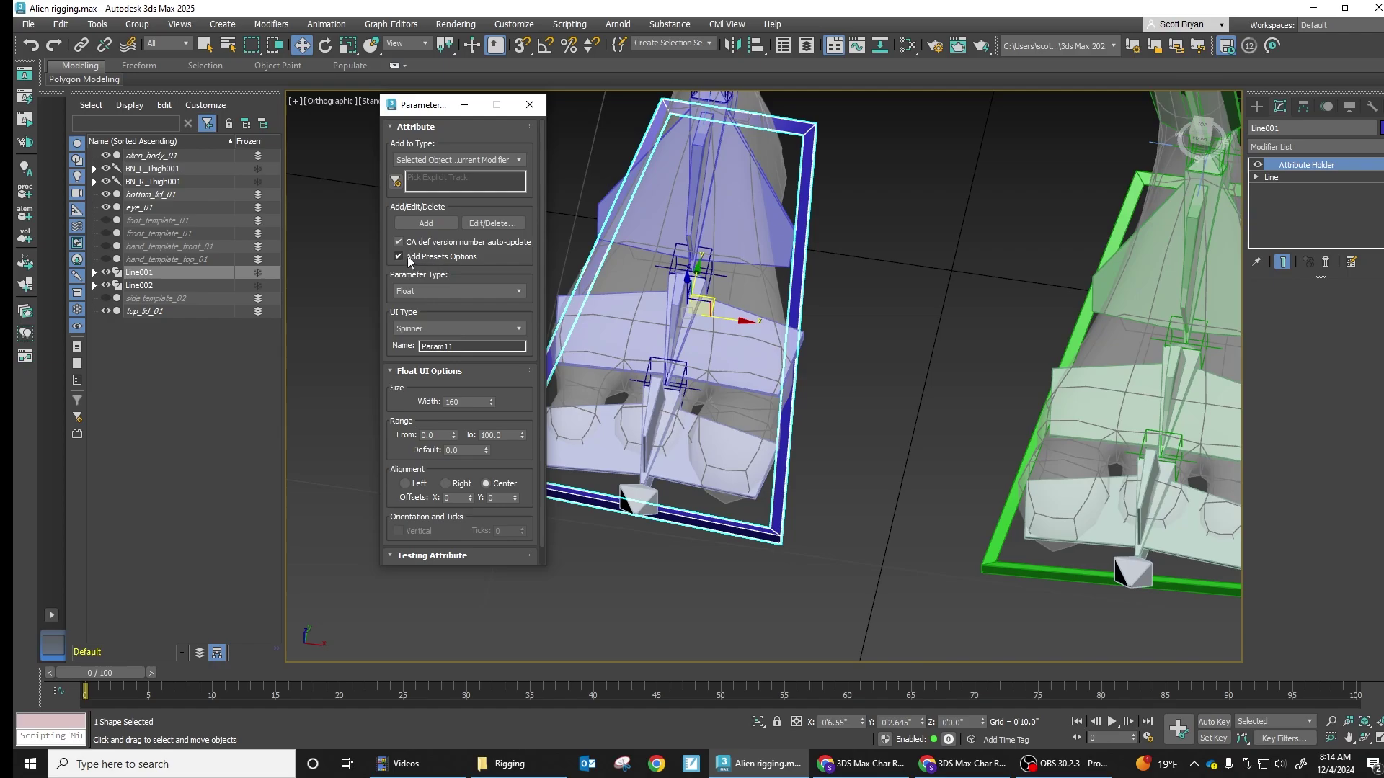
{"action": "left_click", "coordinate": [399, 257]}
Add a float spinner attribute named "toe X" with a range from -100 to 100 to the Attribute Holder.
{"action": "double_click", "coordinate": [458, 346]}
{"action": "type", "text": "toe X"}
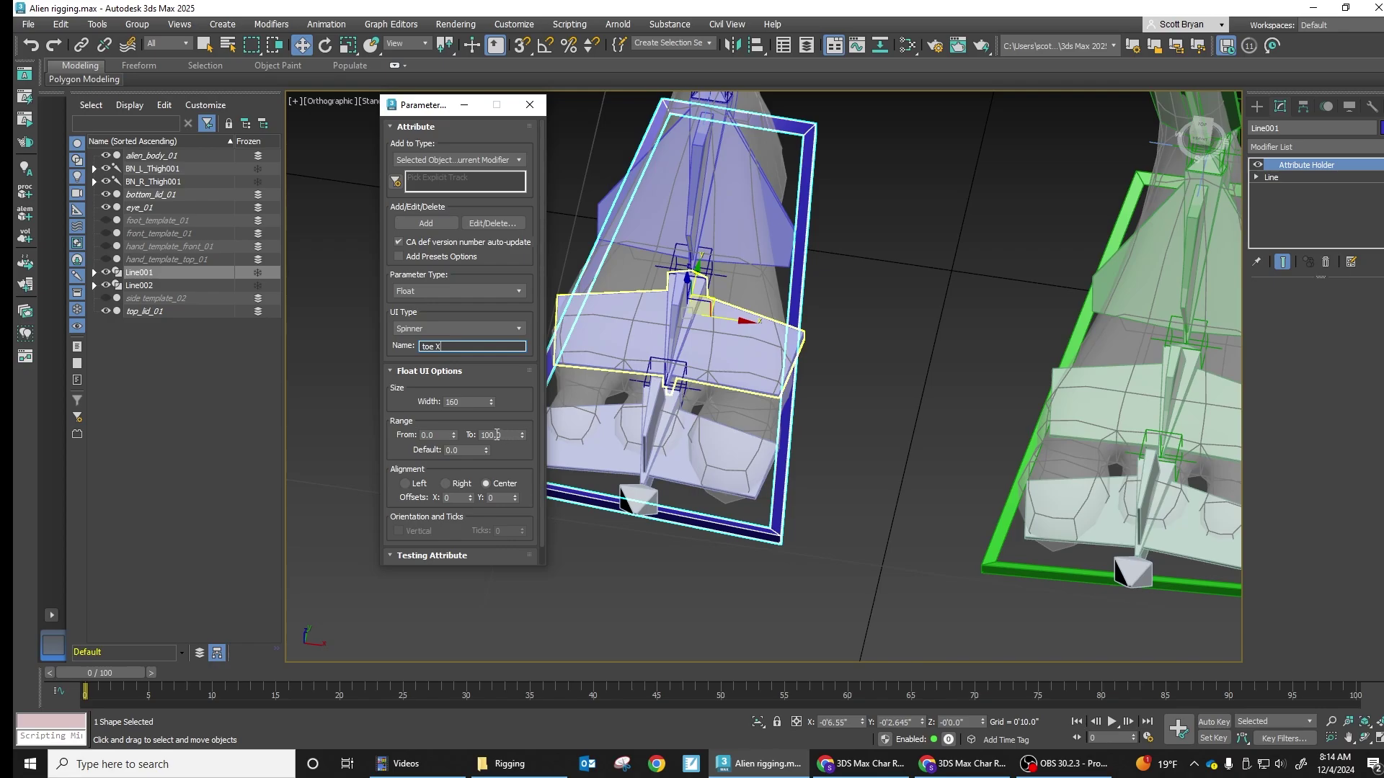
{"action": "left_click", "coordinate": [442, 435]}
{"action": "double_click", "coordinate": [418, 435]}
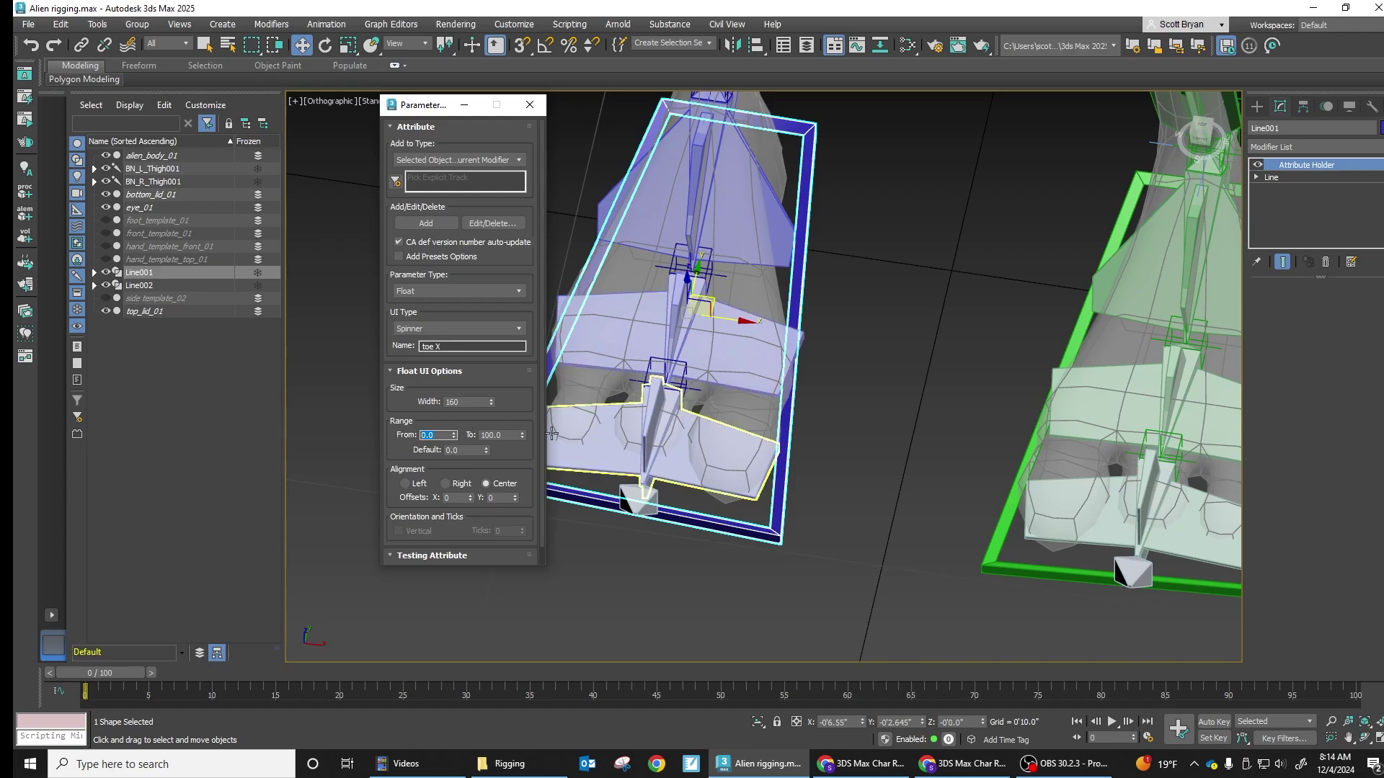
{"action": "type", "text": "-"}
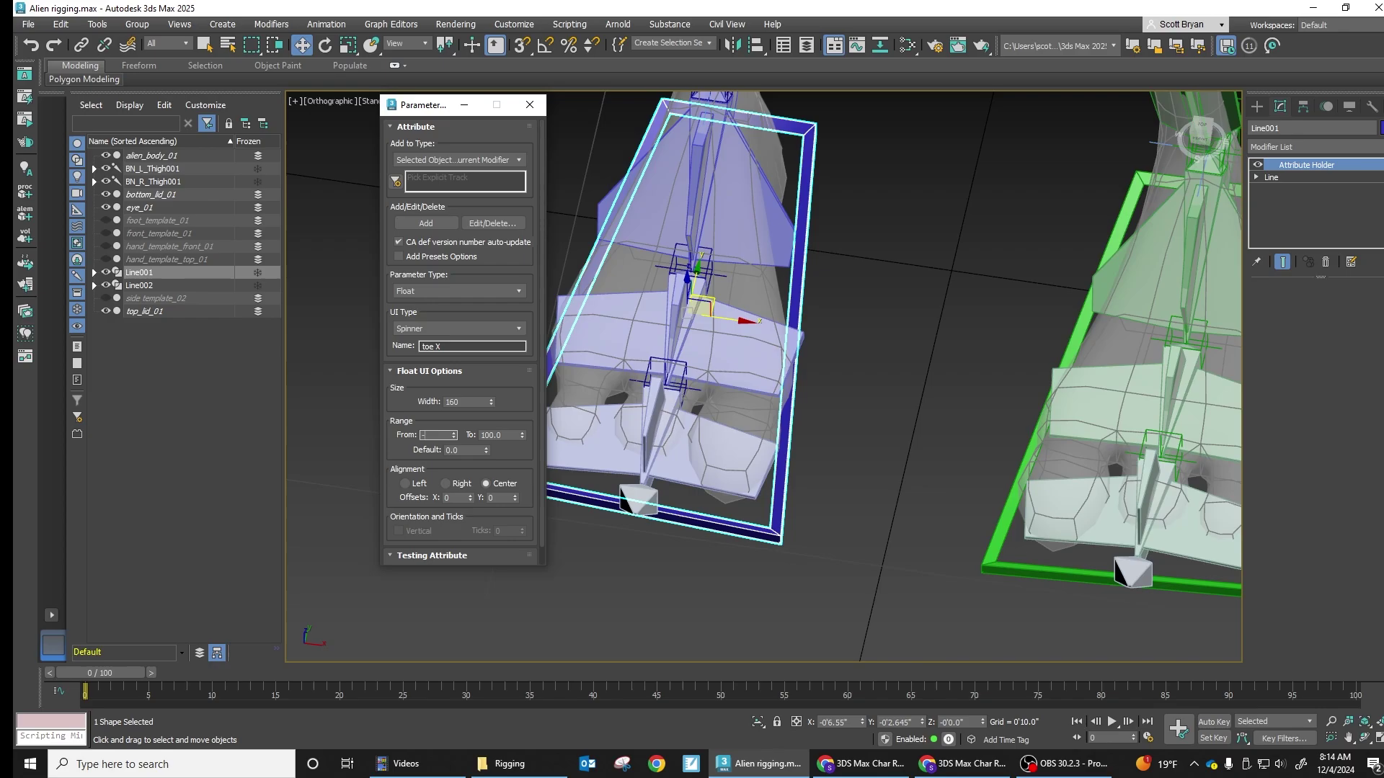
{"action": "type", "text": "100"}
{"action": "left_click", "coordinate": [454, 224]}
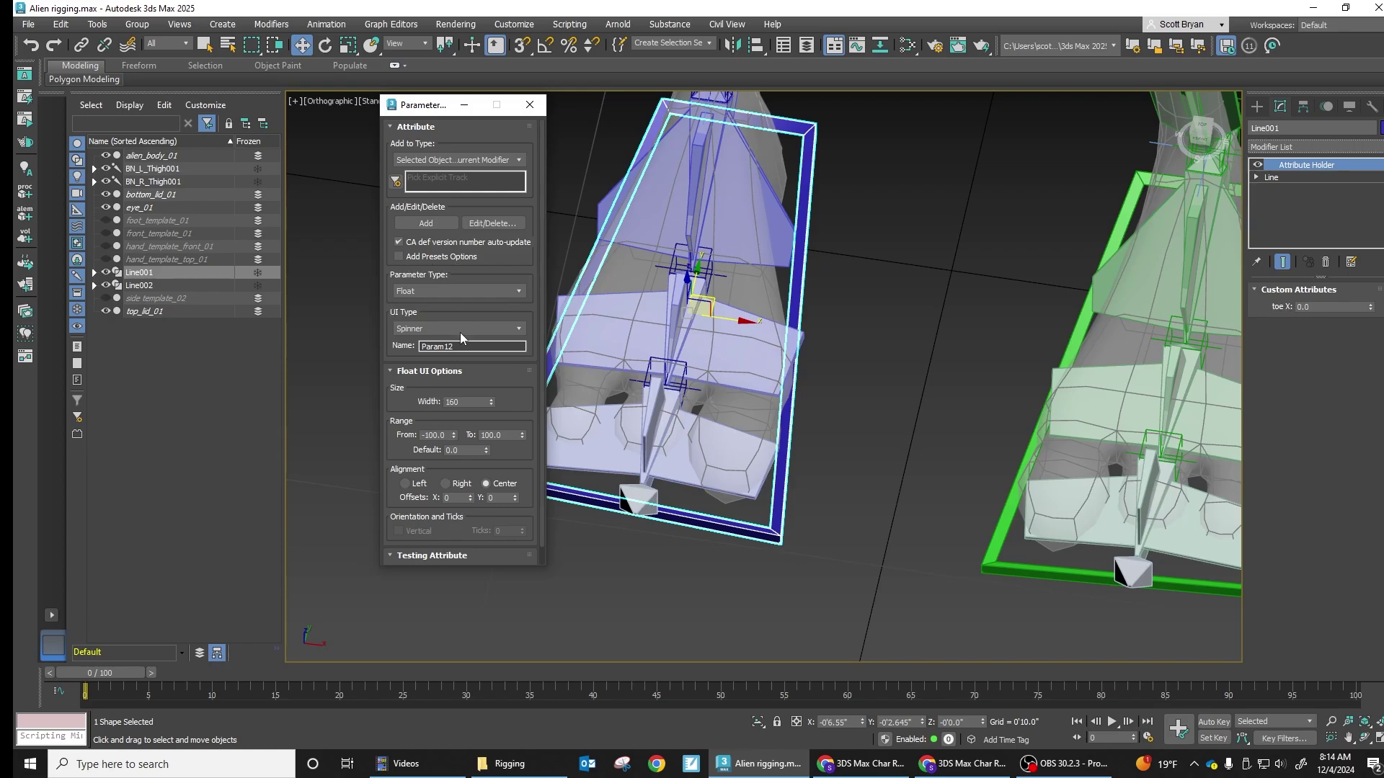
Add two more float spinner attributes named "toe Y" and "toe Z" with the same -100 to 100 range.
{"action": "left_click_drag", "start_coordinate": [461, 346], "coordinate": [368, 346]}
{"action": "type", "text": "toe Y"}
{"action": "left_click", "coordinate": [441, 225]}
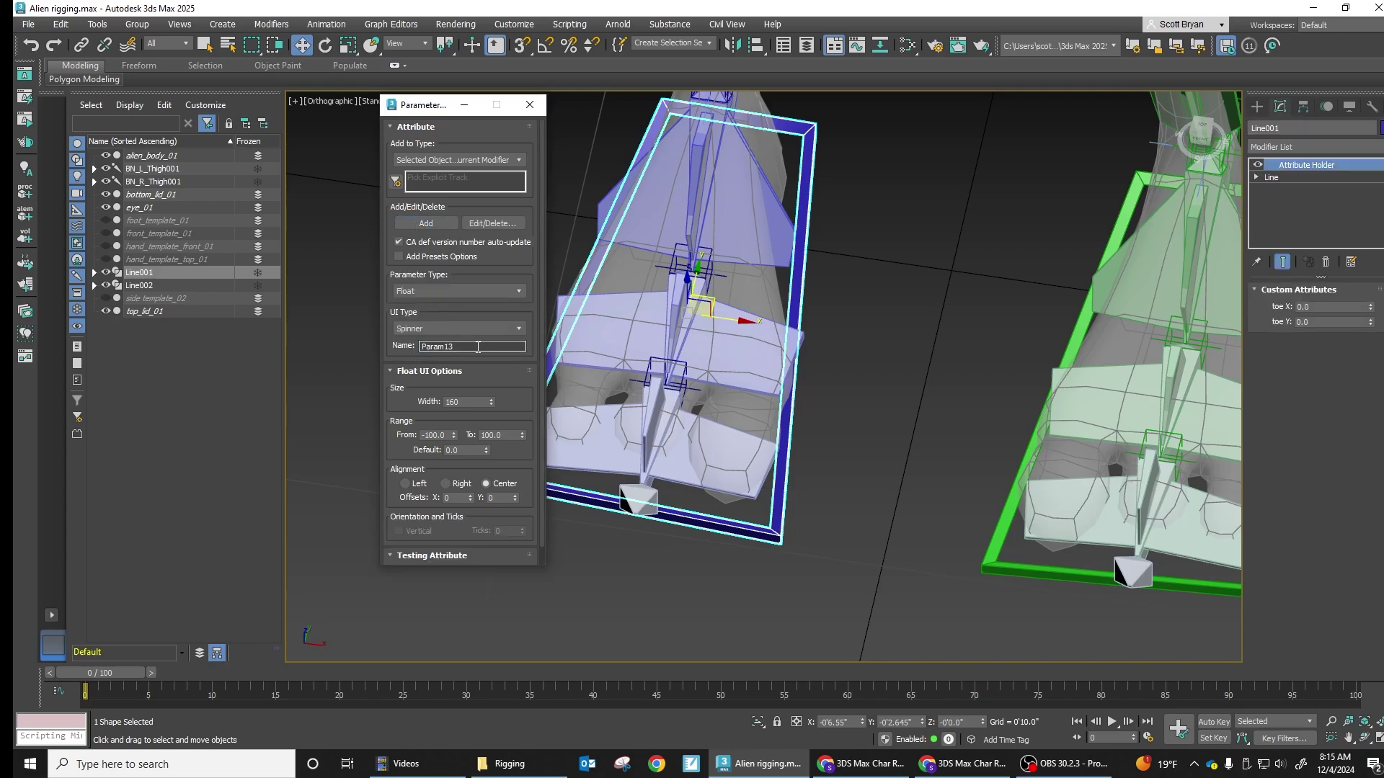
{"action": "type", "text": "toe Z"}
{"action": "left_click", "coordinate": [422, 224]}
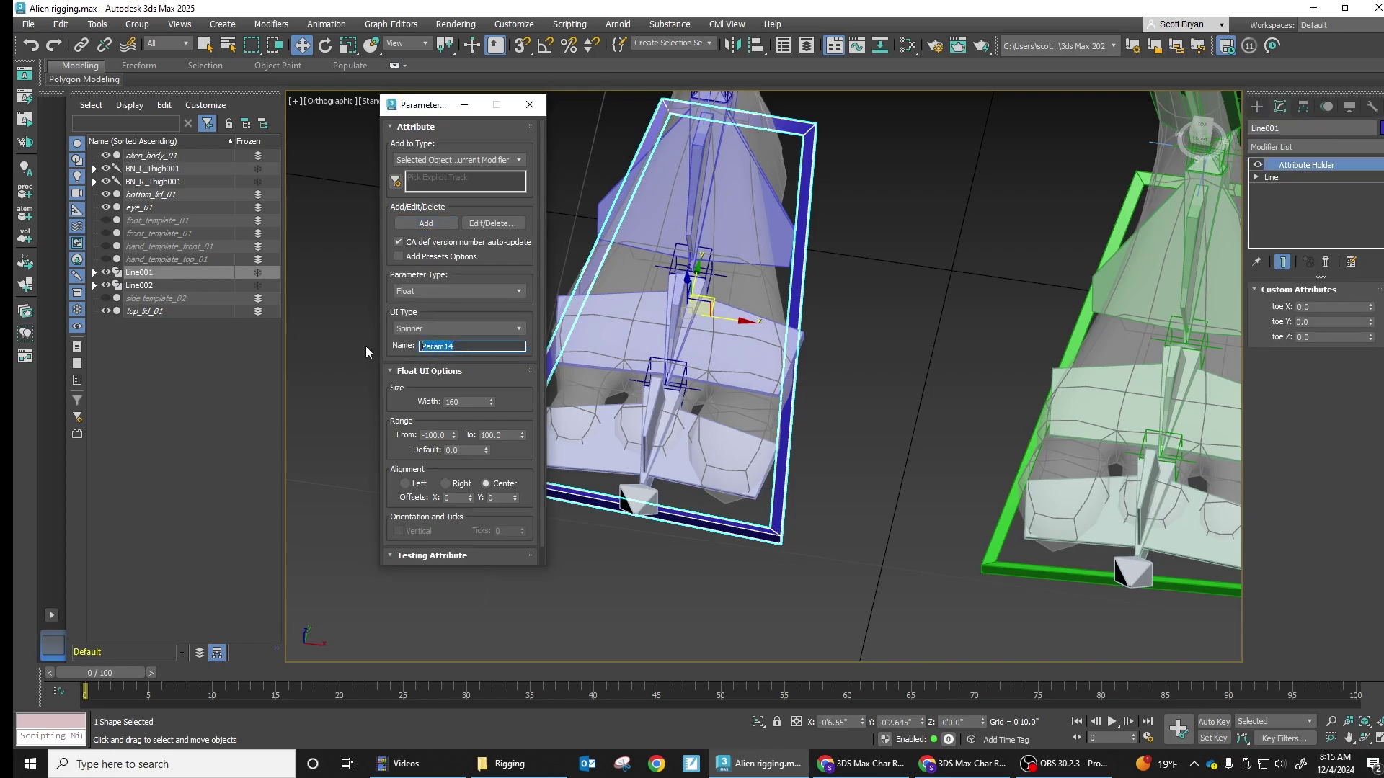
Name the next float spinner attribute "ball X", copy that name for reuse, and add the attribute to the Attribute Holder.
{"action": "type", "text": "ball X"}
{"action": "left_click_drag", "start_coordinate": [452, 348], "coordinate": [393, 346]}
{"action": "key", "text": "ctrl+c"}
{"action": "left_click", "coordinate": [429, 224]}
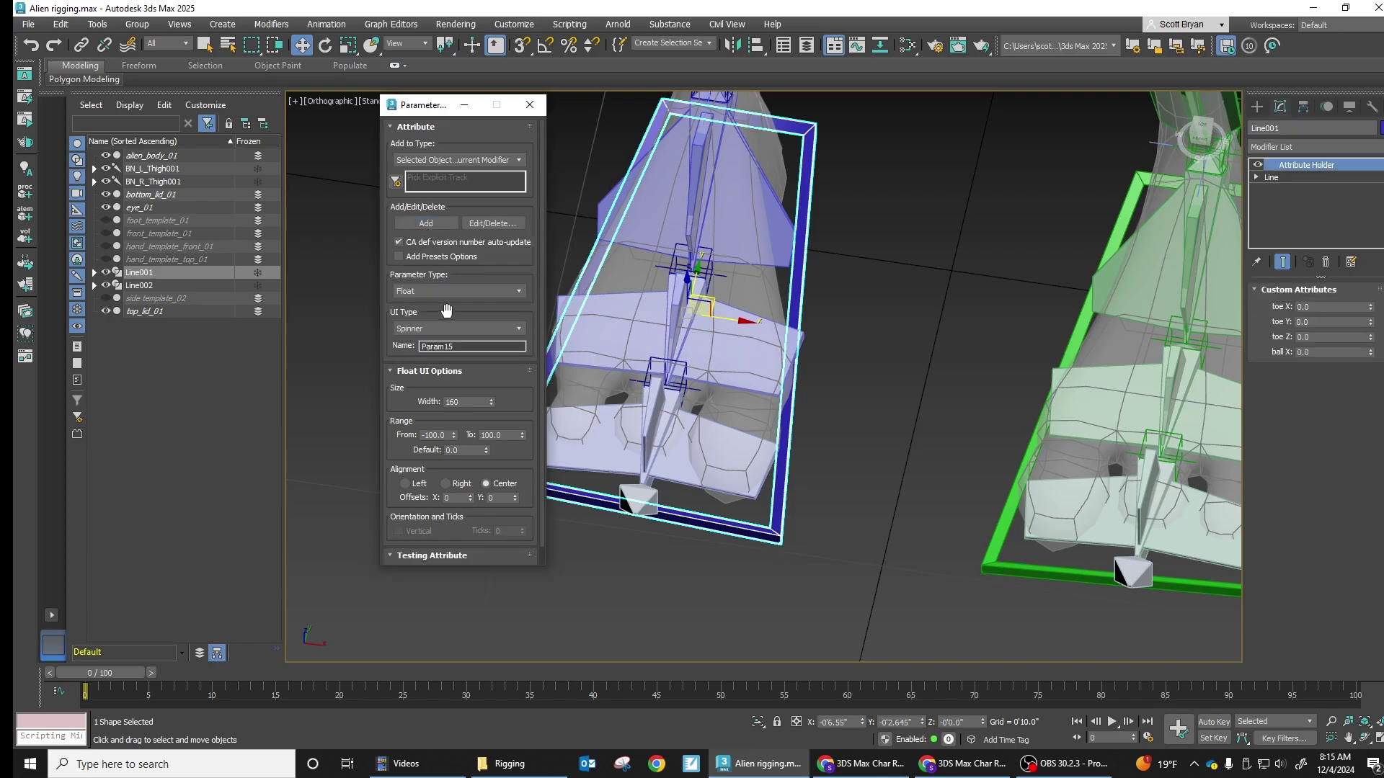
Add two more float spinner attributes named "ball Y" and "ball Z" to the left foot outline's Attribute Holder.
{"action": "left_click_drag", "start_coordinate": [523, 347], "coordinate": [385, 345]}
{"action": "key", "text": "ctrl+v"}
{"action": "key", "text": "BackSpace"}
{"action": "type", "text": "Y"}
{"action": "left_click", "coordinate": [443, 219]}
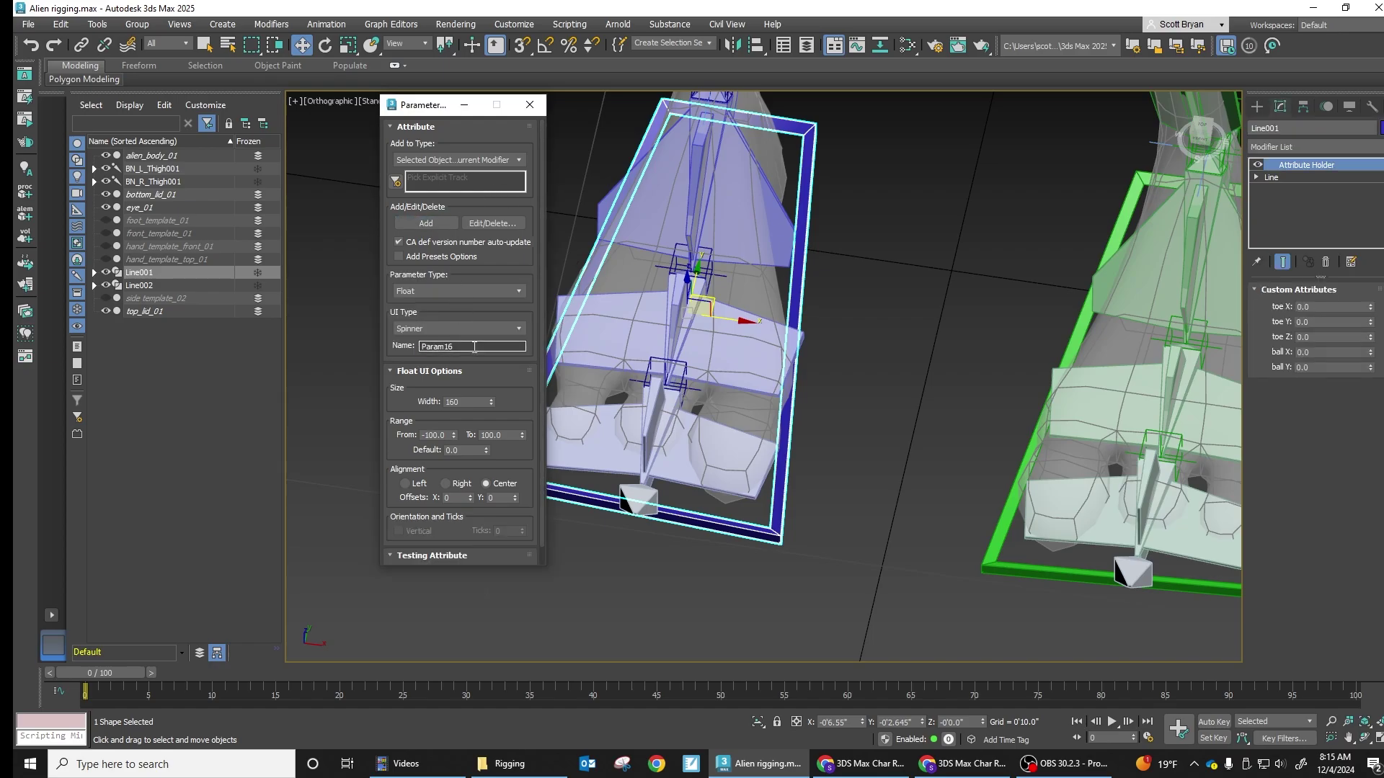
{"action": "left_click_drag", "start_coordinate": [475, 346], "coordinate": [361, 346]}
{"action": "type", "text": "ball X"}
{"action": "left_click", "coordinate": [426, 224]}
Name the next float spinner attribute "ankle X", copy its name for reuse, and add the attribute to the Attribute Holder.
{"action": "double_click", "coordinate": [452, 347]}
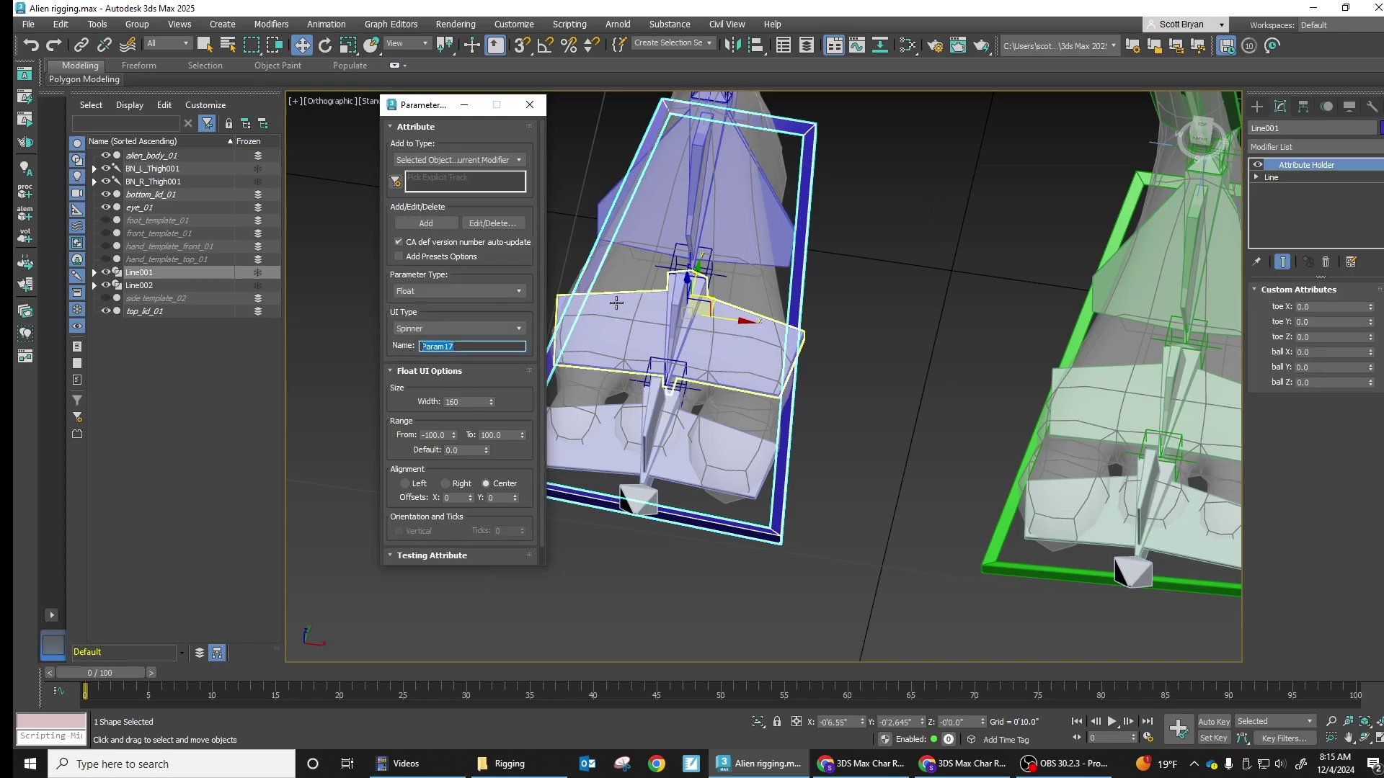
{"action": "type", "text": "ankle X"}
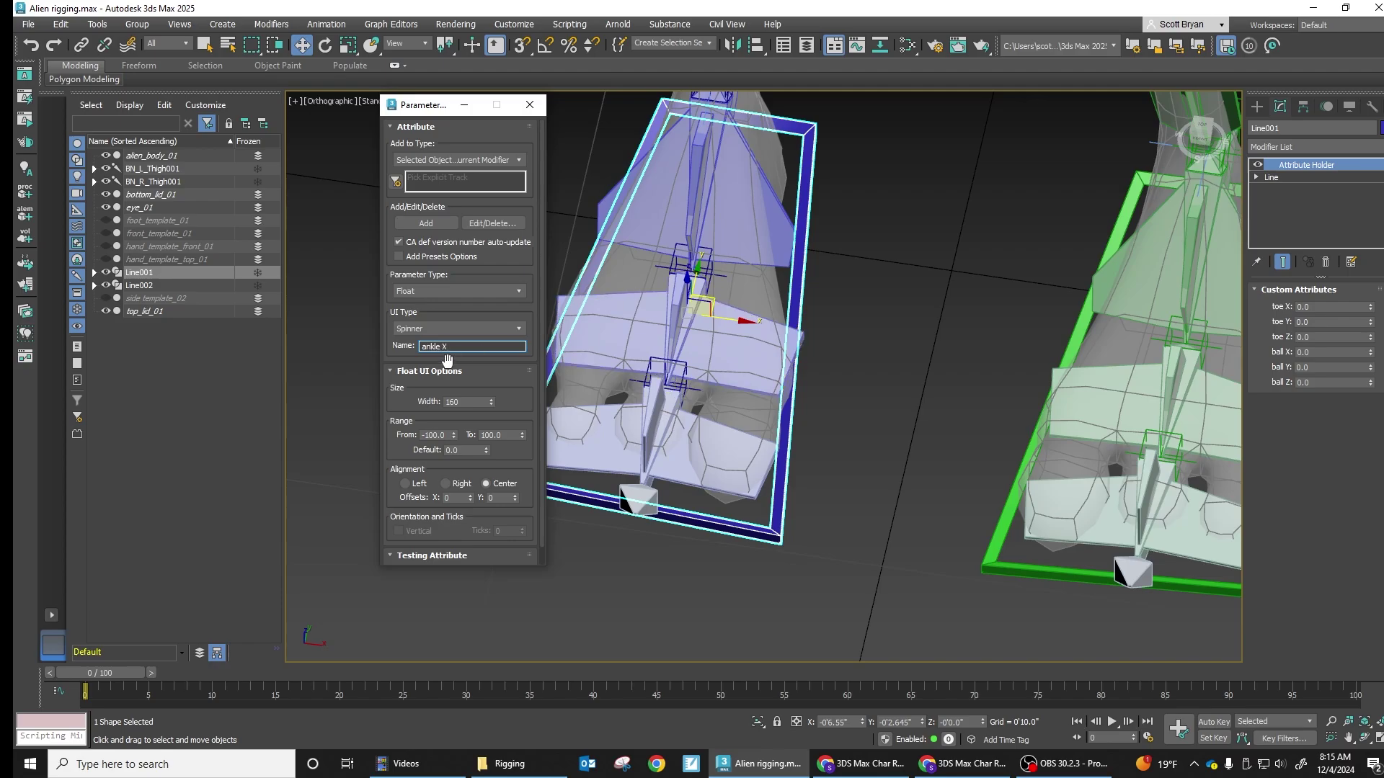
{"action": "left_click_drag", "start_coordinate": [449, 347], "coordinate": [421, 346]}
{"action": "key", "text": "ctrl+c"}
{"action": "left_click", "coordinate": [429, 227]}
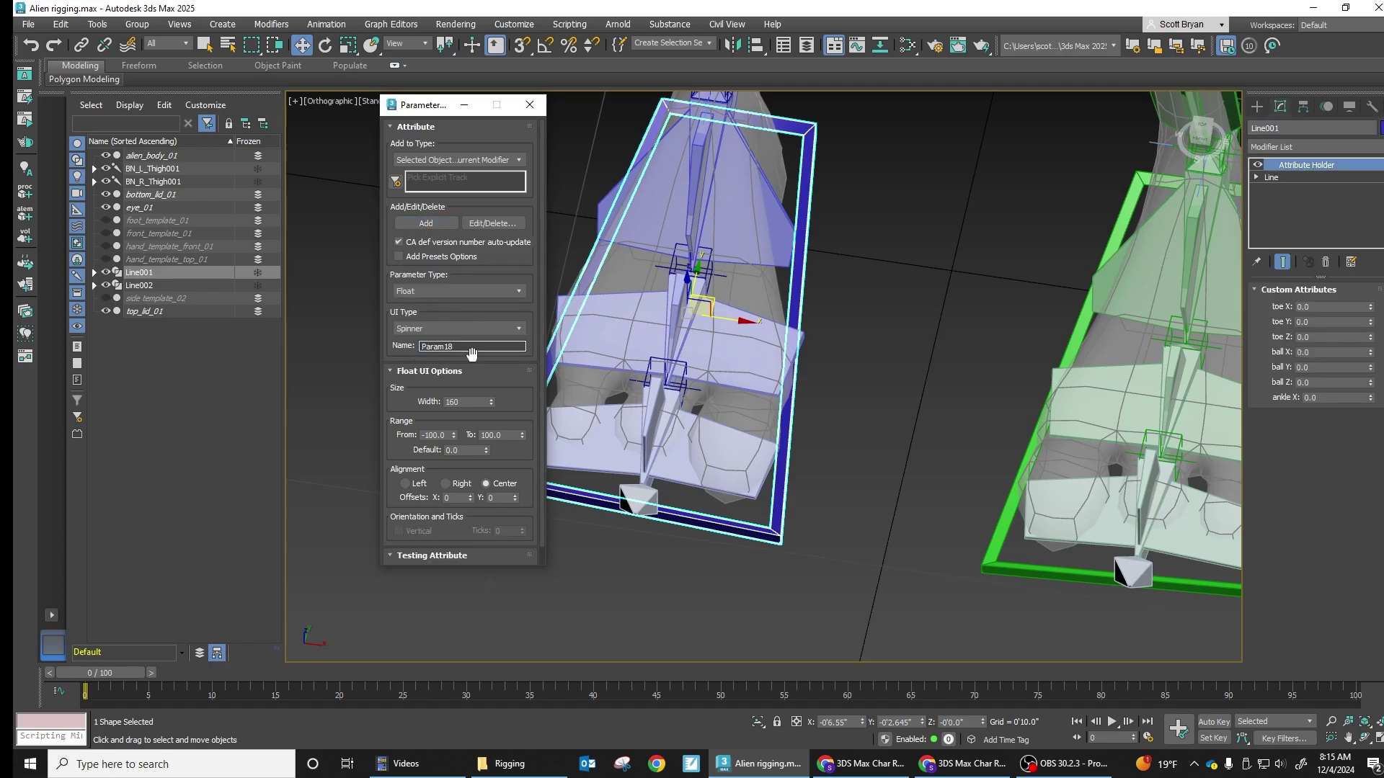
Add float spinner attributes named "ankle Y" and "ankle Z" to the Attribute Holder, and close the Parameter Editor.
{"action": "left_click_drag", "start_coordinate": [469, 347], "coordinate": [384, 347]}
{"action": "key", "text": "ctrl+v"}
{"action": "type", "text": "Y"}
{"action": "left_click", "coordinate": [425, 223]}
{"action": "left_click_drag", "start_coordinate": [454, 346], "coordinate": [410, 345]}
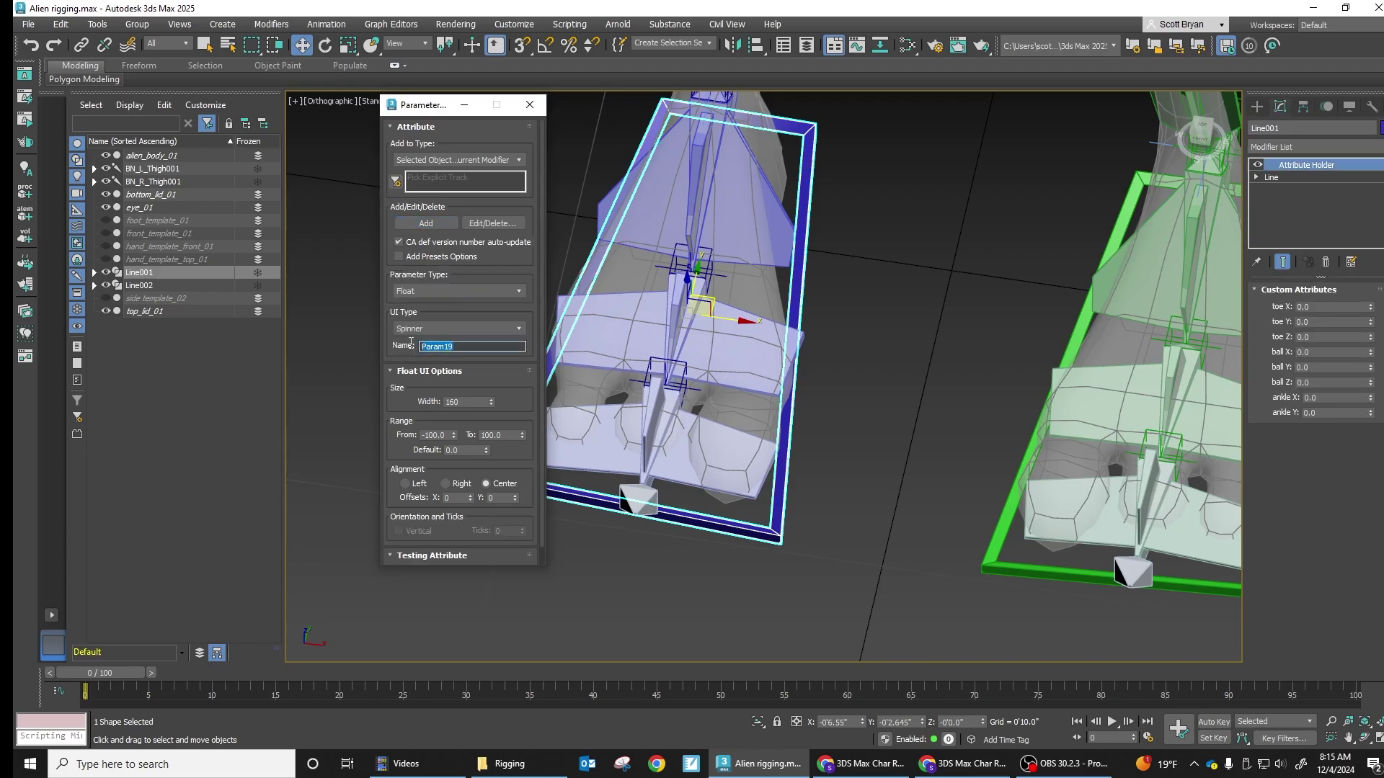
{"action": "type", "text": "ankle XZ"}
{"action": "left_click", "coordinate": [424, 224]}
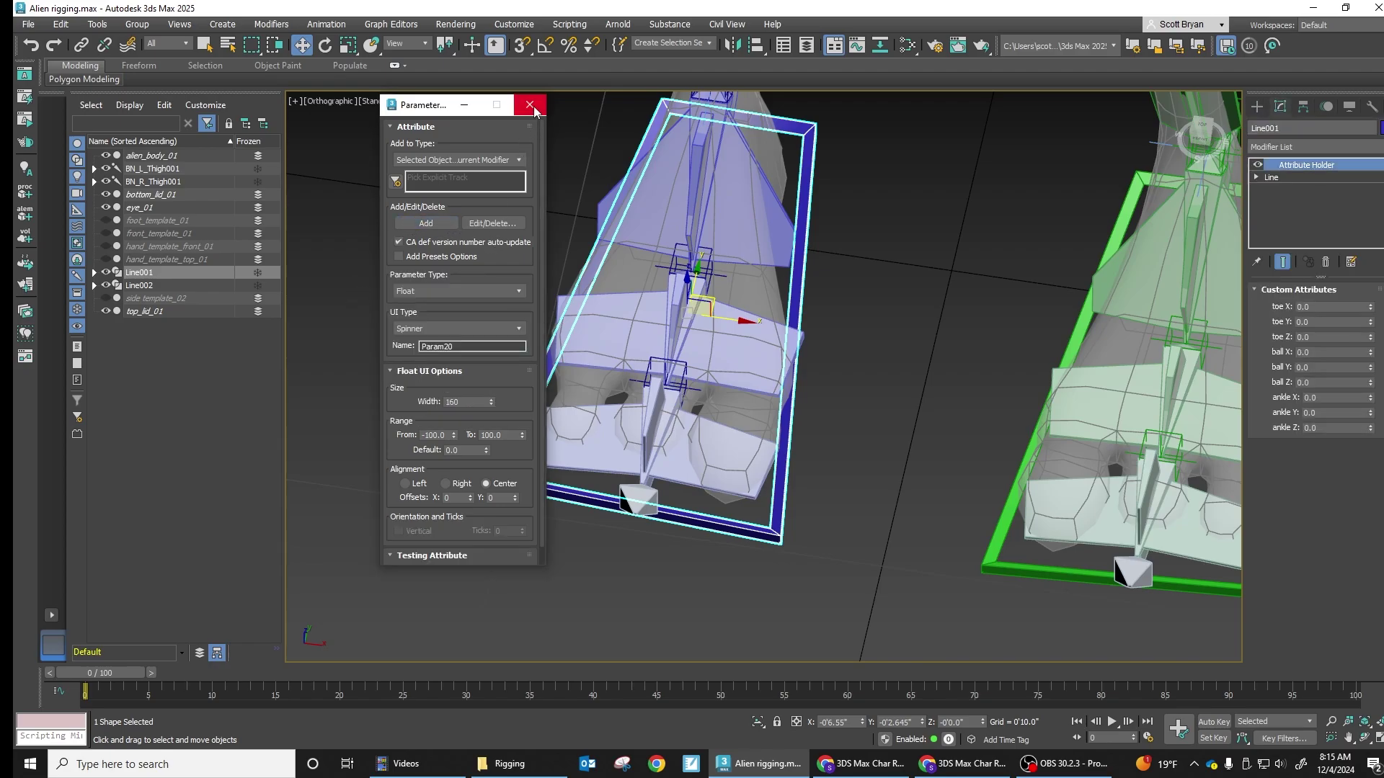
{"action": "left_click", "coordinate": [532, 107]}
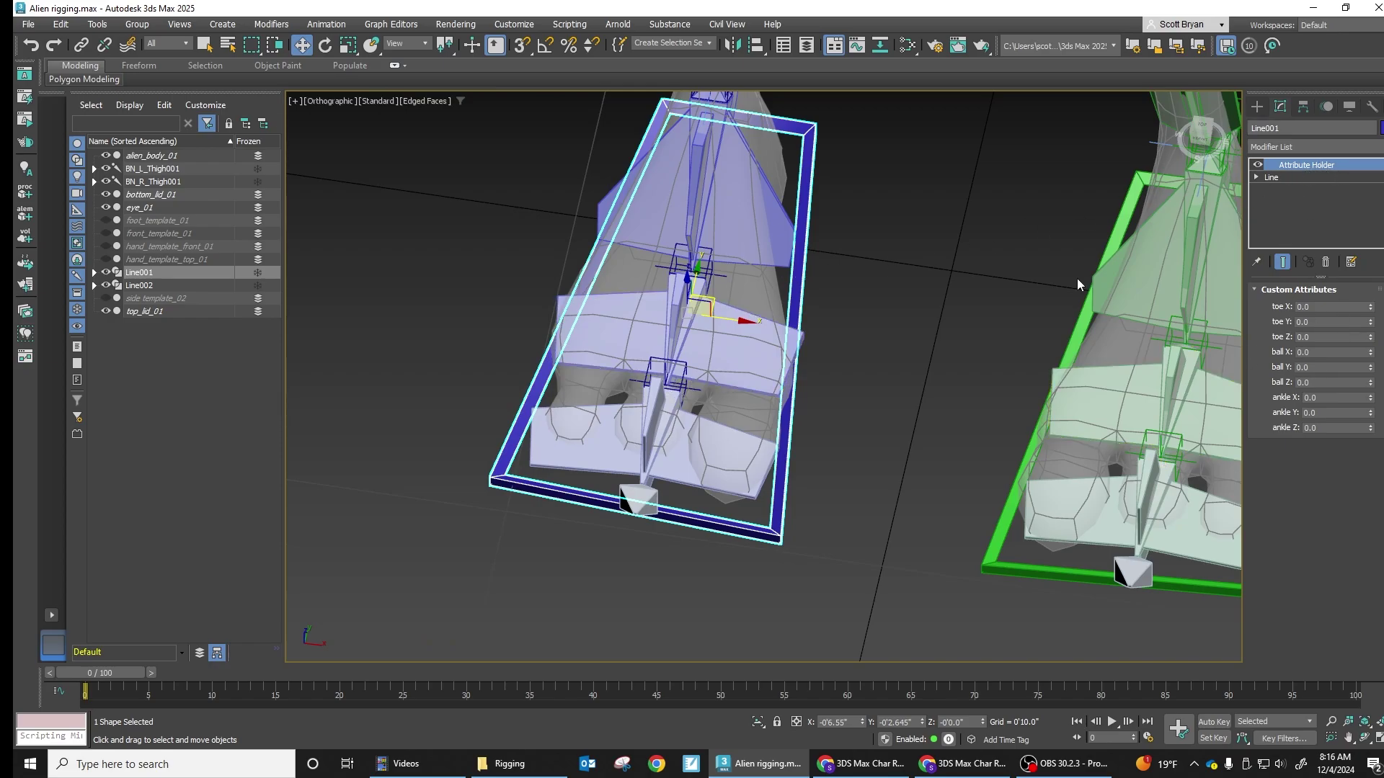
{"action": "left_click", "coordinate": [1079, 315]}
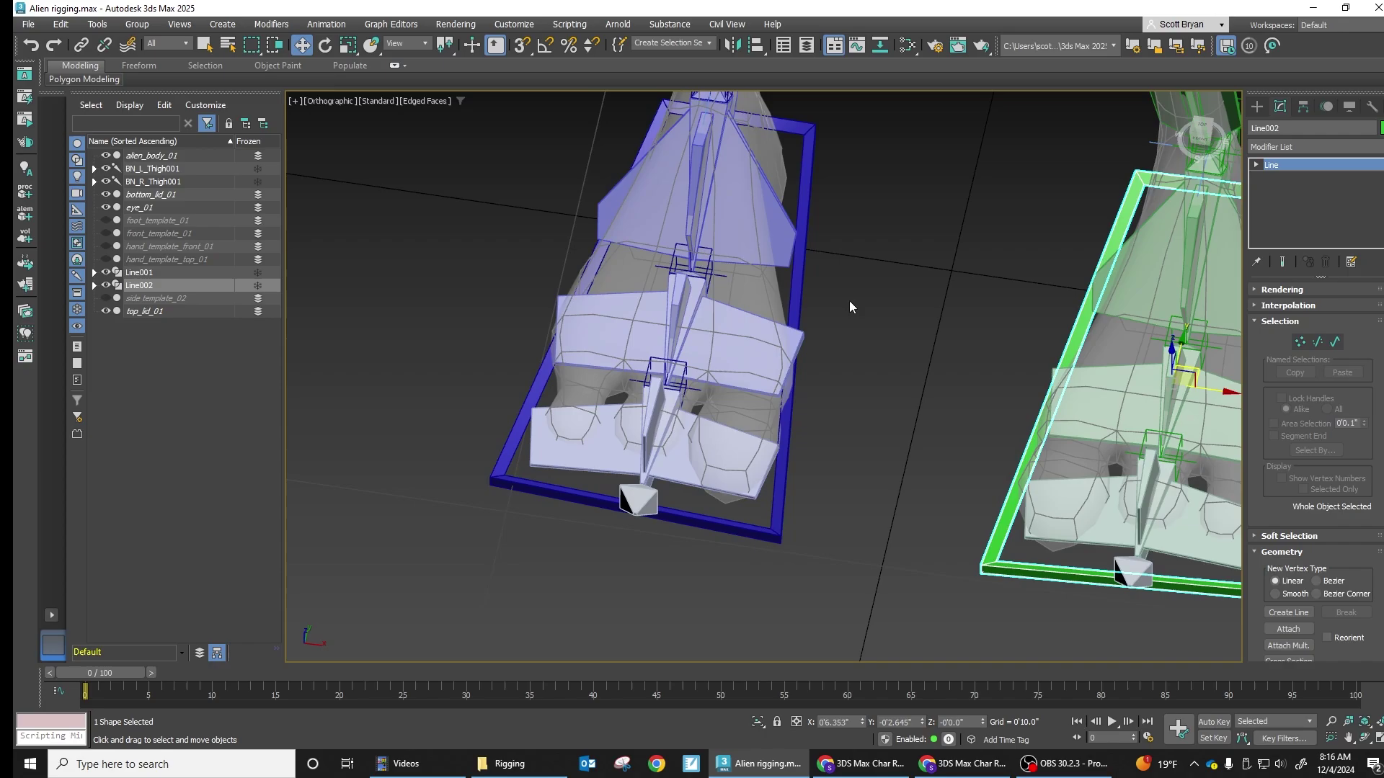
{"action": "left_click", "coordinate": [793, 298]}
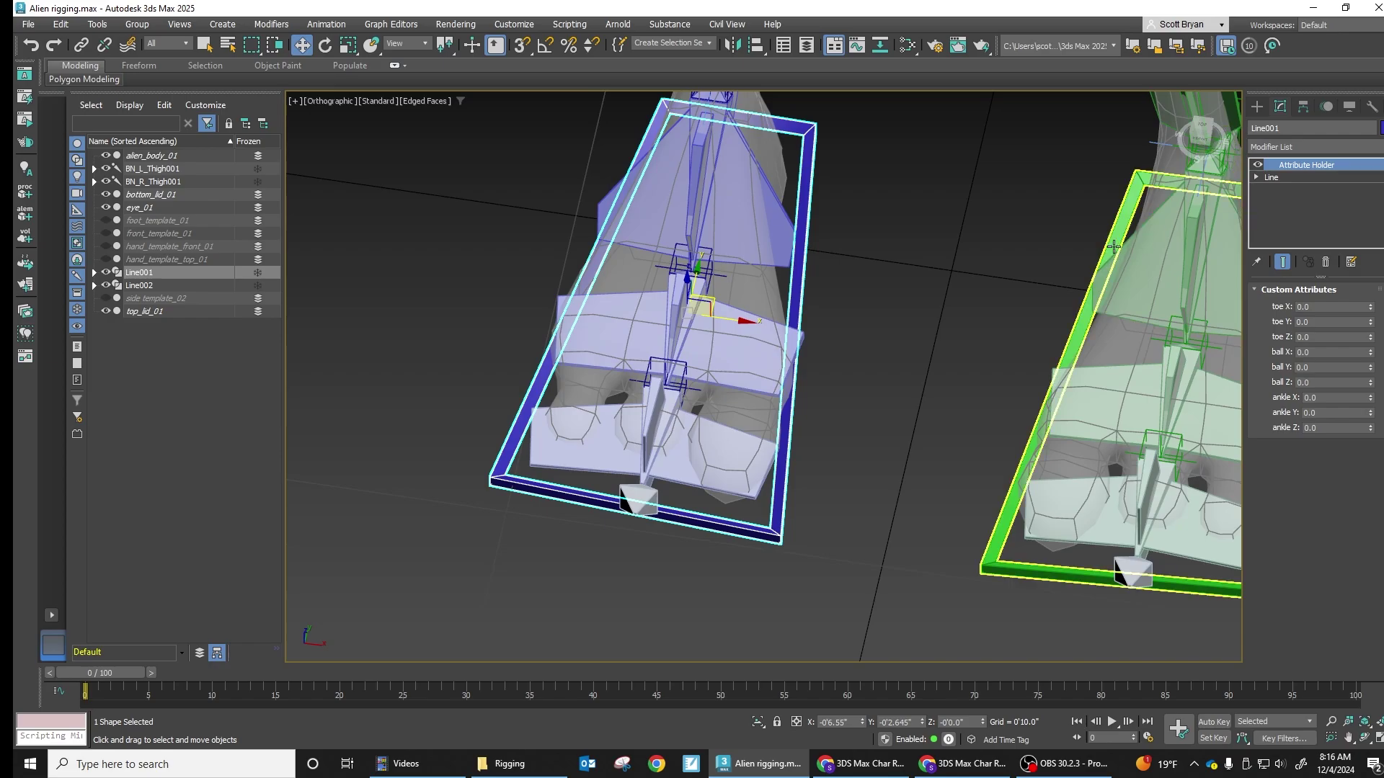
{"action": "left_click", "coordinate": [1189, 221]}
{"action": "key", "text": "ctrl+v"}
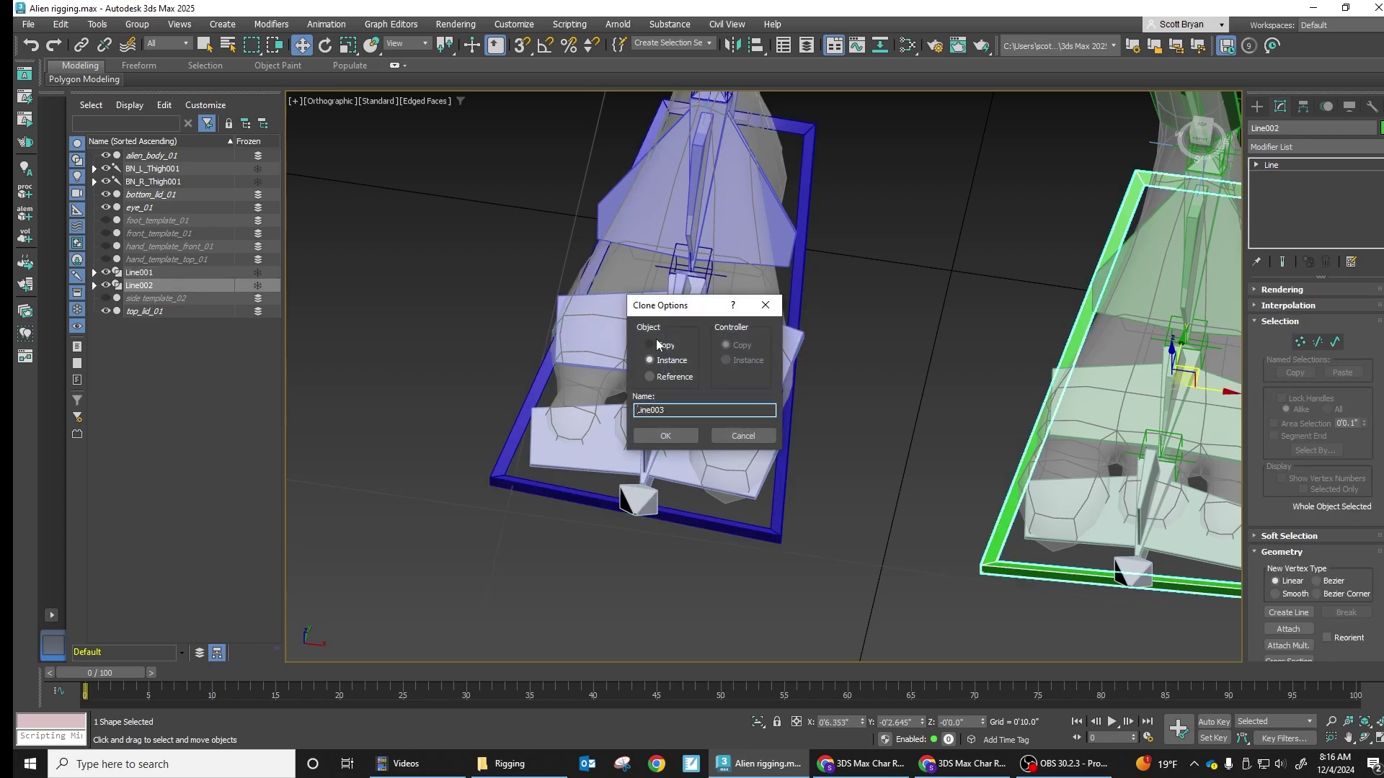
{"action": "left_click", "coordinate": [742, 436]}
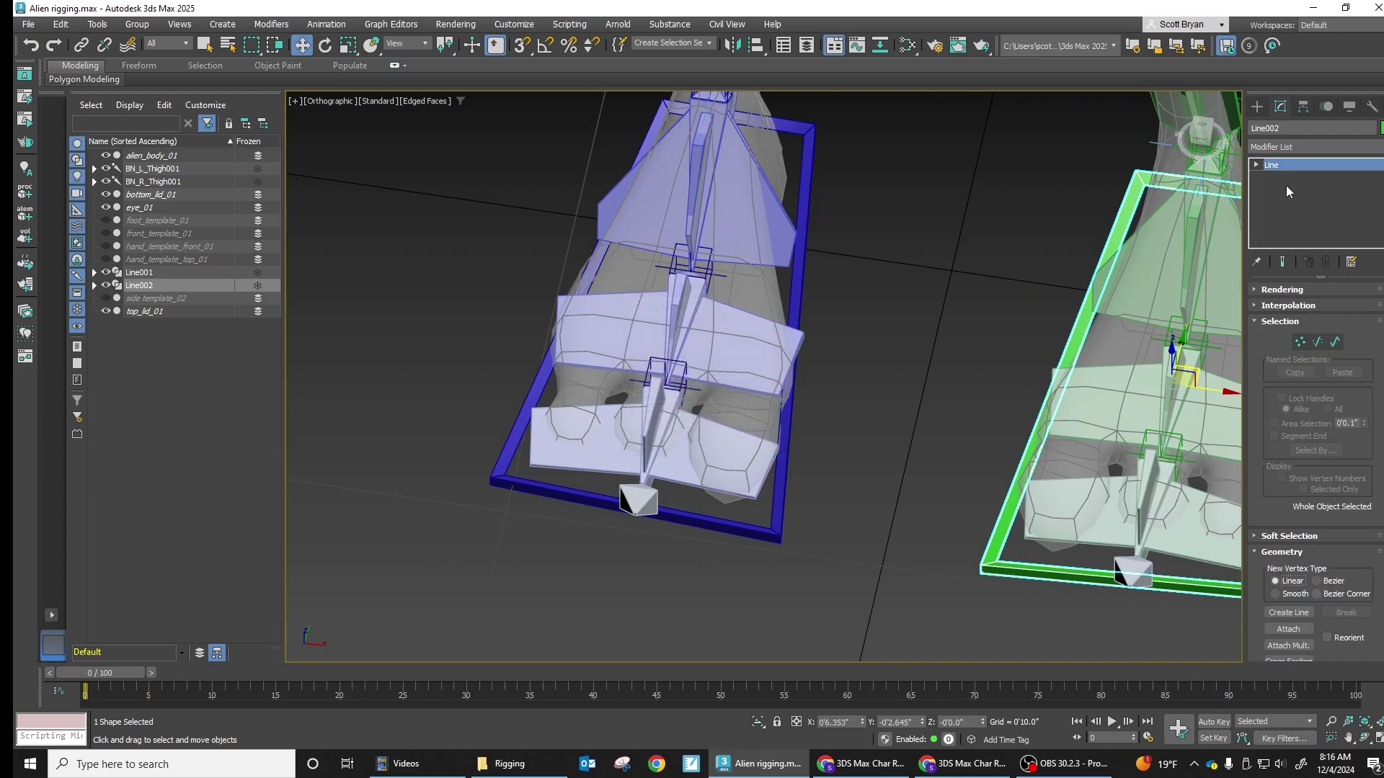
Try to copy the left foot outline's Attribute Holder modifier and paste it onto the right foot outline.
{"action": "left_click", "coordinate": [792, 284]}
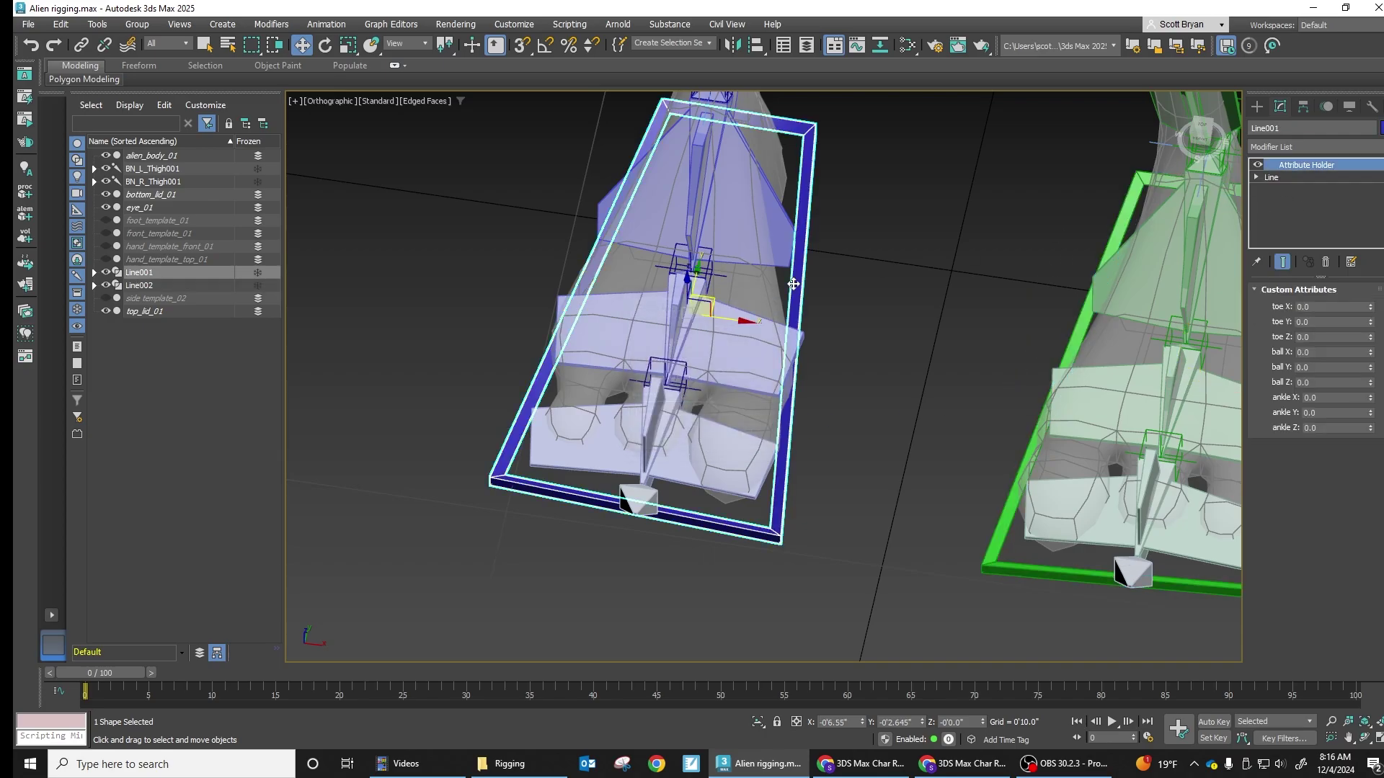
{"action": "right_click", "coordinate": [1296, 168]}
{"action": "left_click", "coordinate": [1273, 223]}
{"action": "left_click", "coordinate": [1092, 271]}
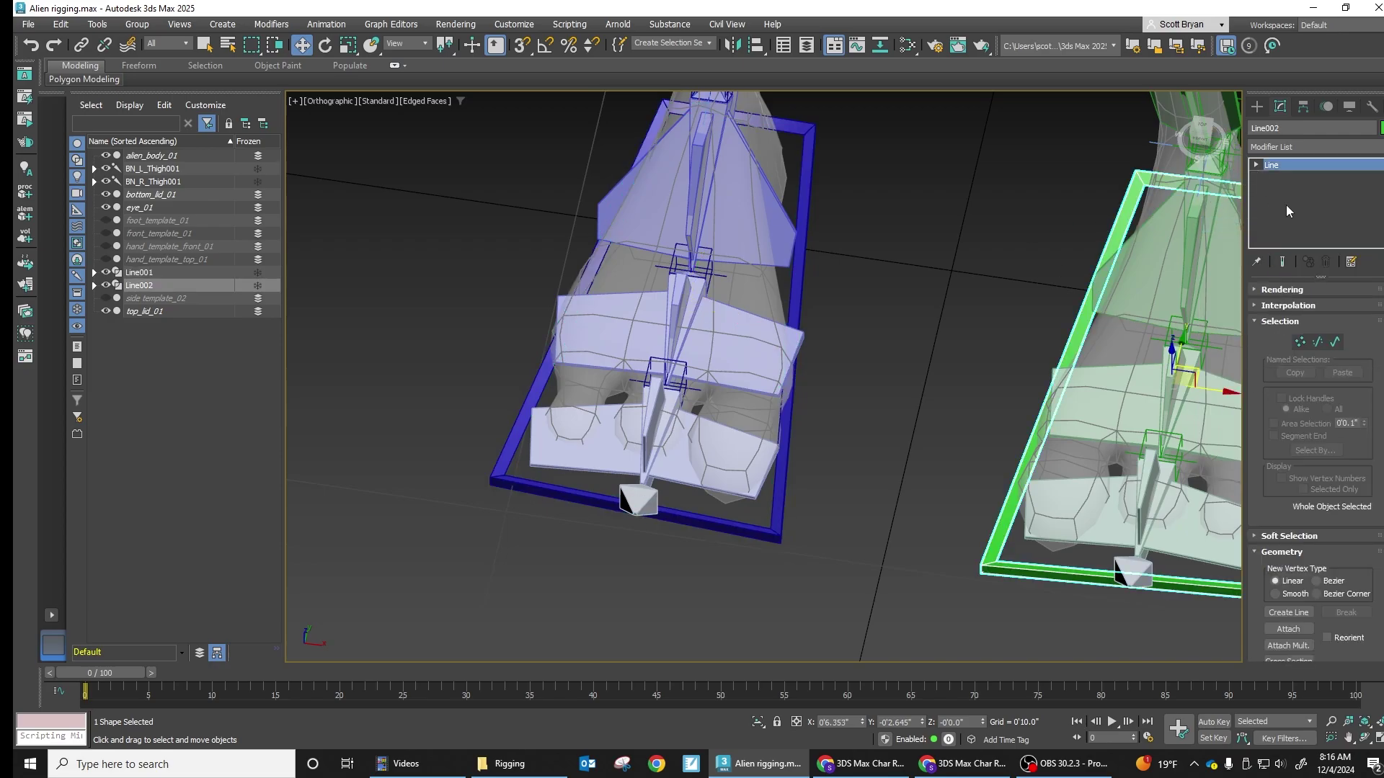
{"action": "right_click", "coordinate": [1304, 220]}
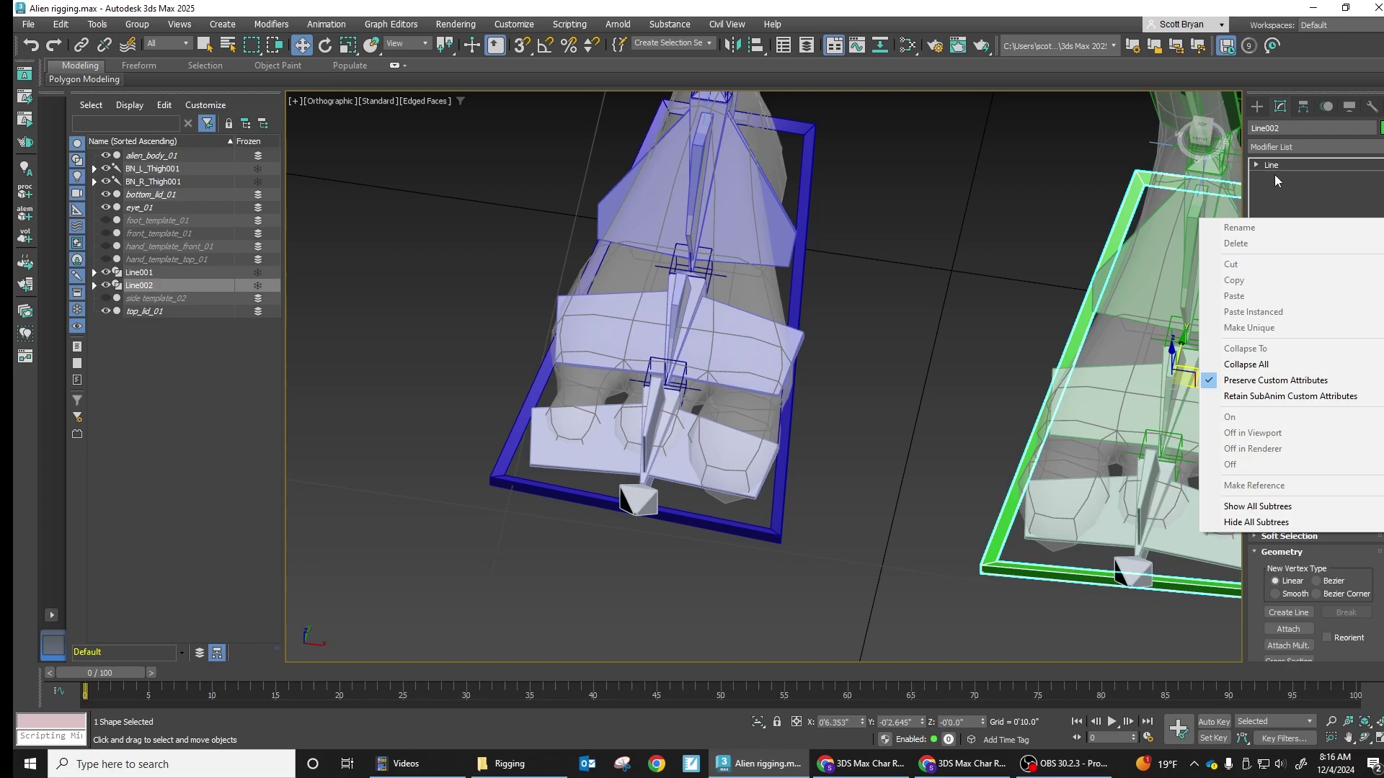
{"action": "left_click", "coordinate": [1283, 189]}
{"action": "right_click", "coordinate": [1292, 207]}
{"action": "left_click", "coordinate": [1132, 222]}
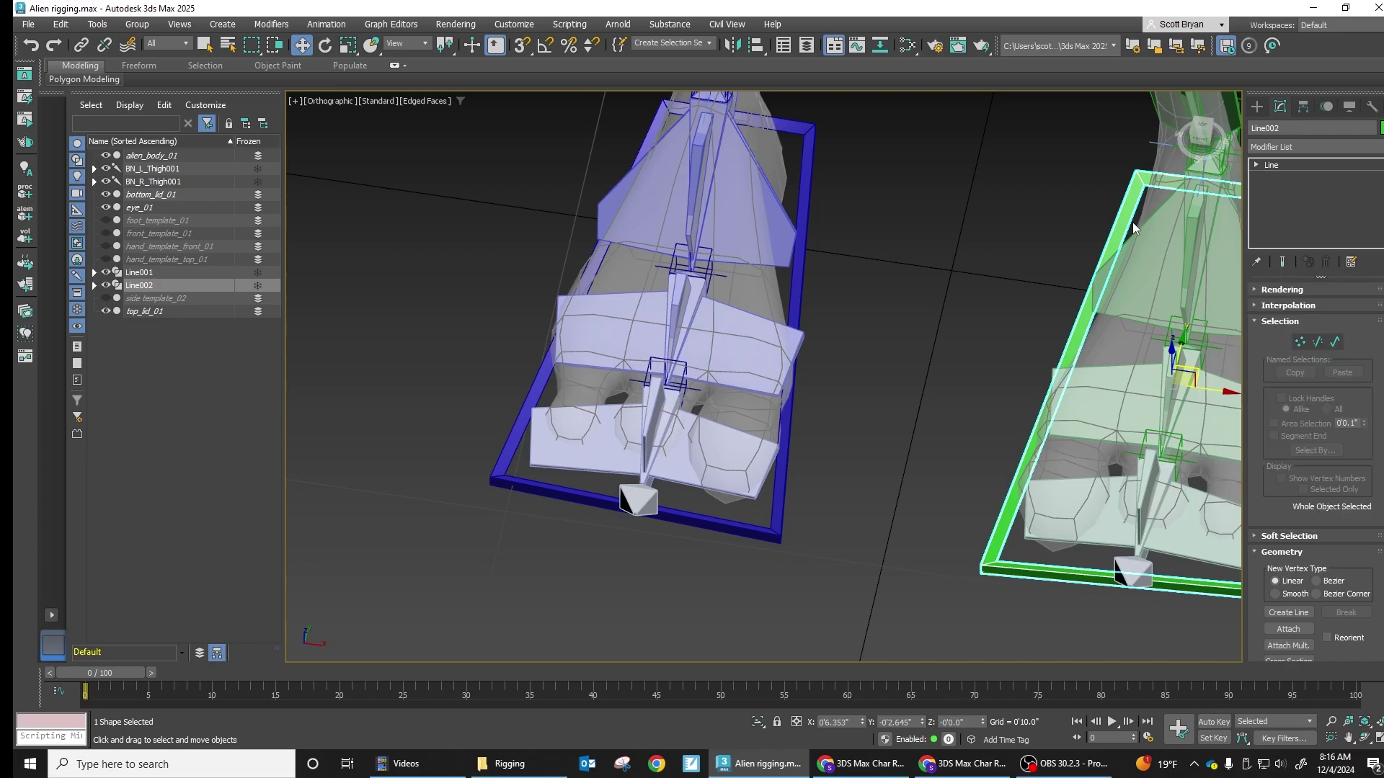
{"action": "right_click", "coordinate": [1284, 201]}
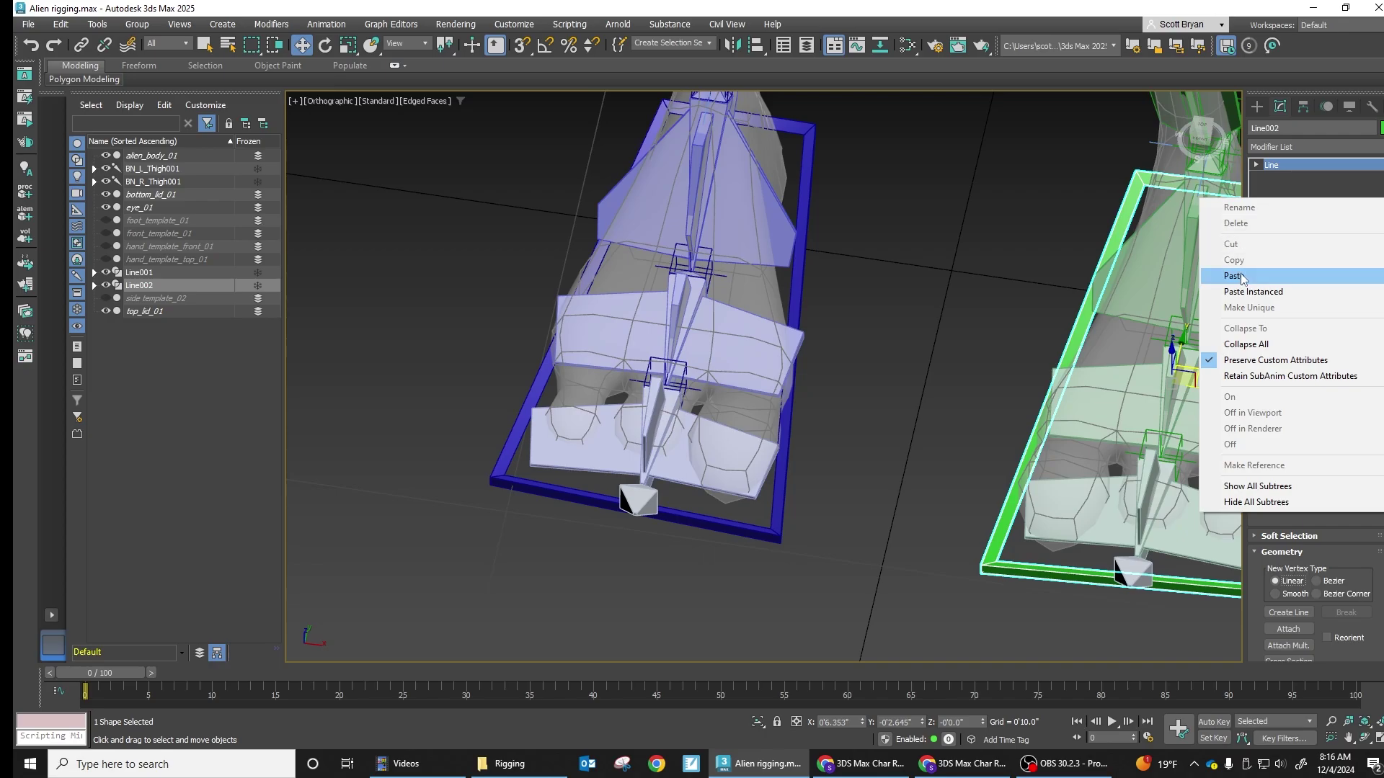
{"action": "left_click", "coordinate": [1286, 243]}
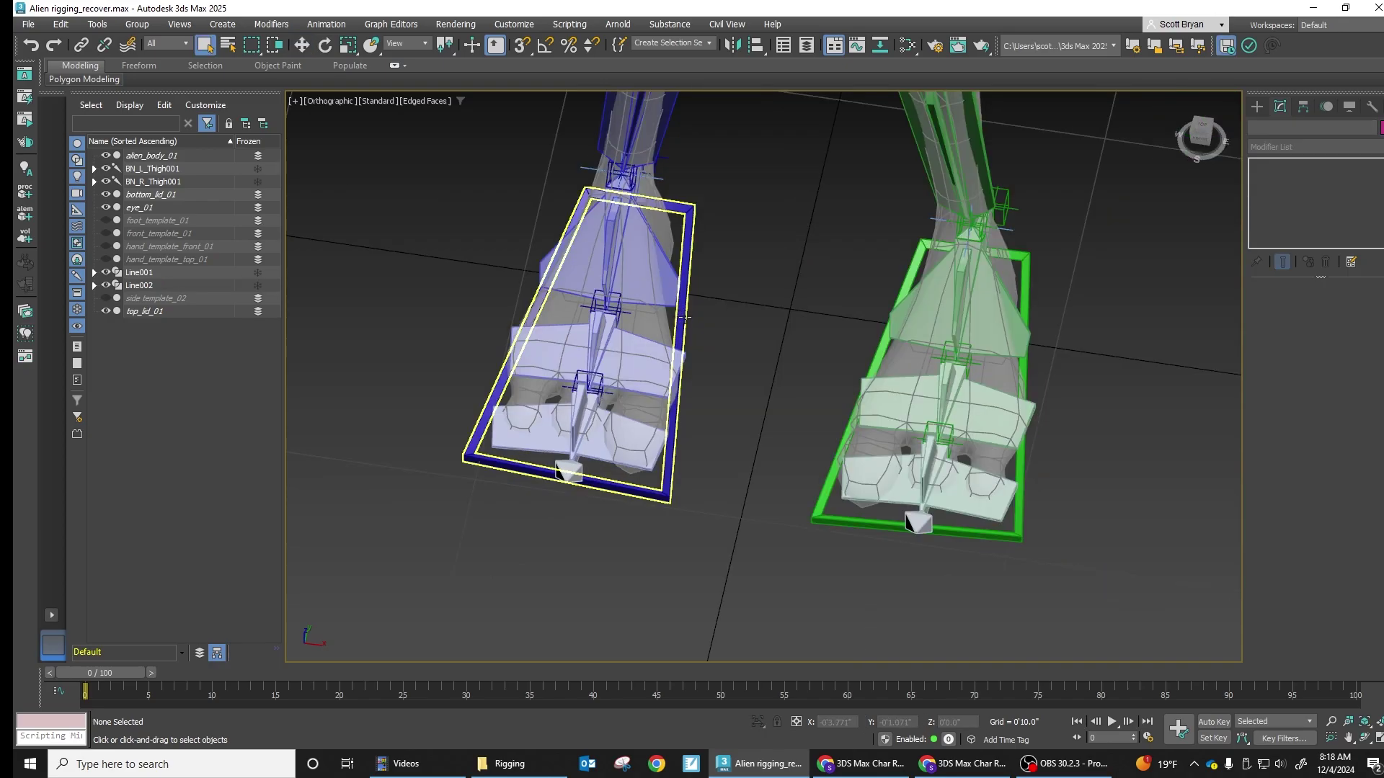
Save the recovered scene over "Alien rigging" in the scenes folder, replacing the existing file.
{"action": "left_click", "coordinate": [29, 25]}
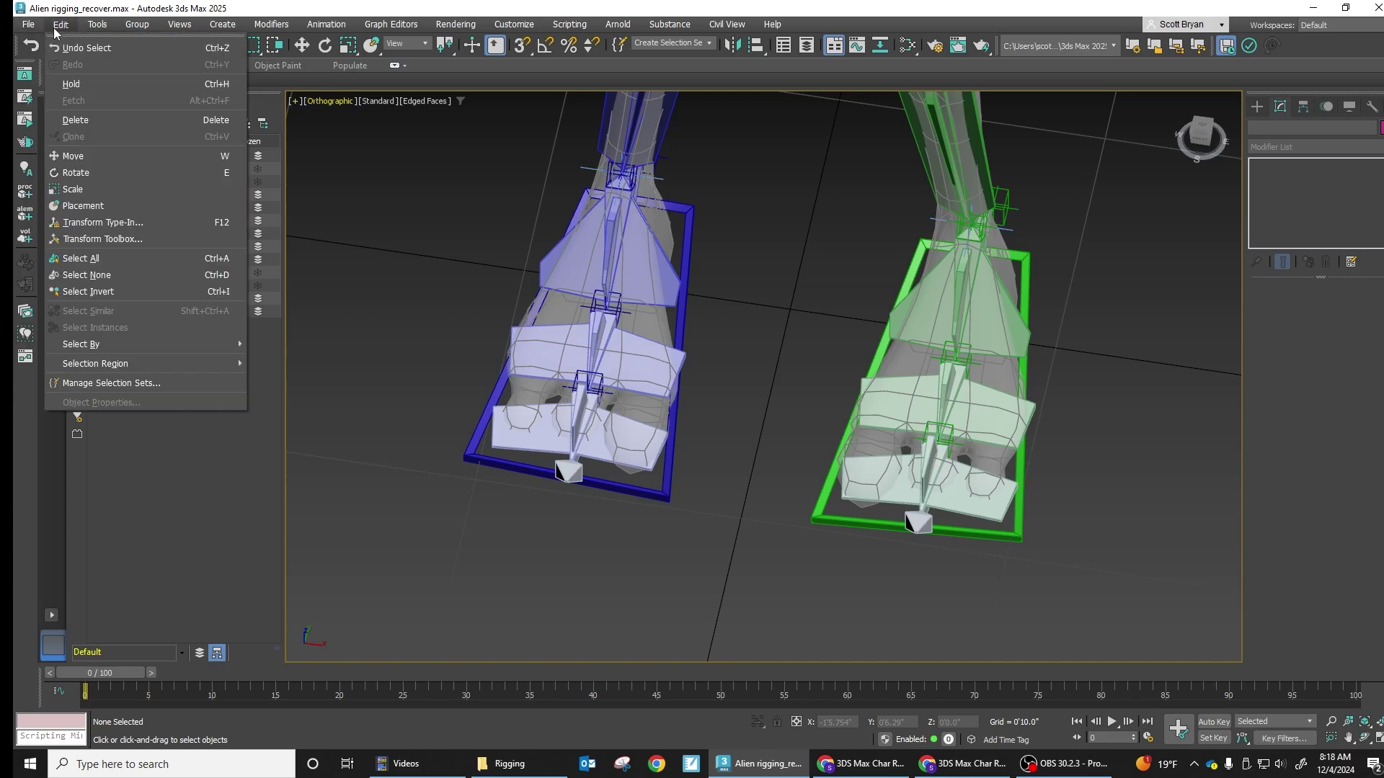
{"action": "mouse_move", "coordinate": [89, 97]}
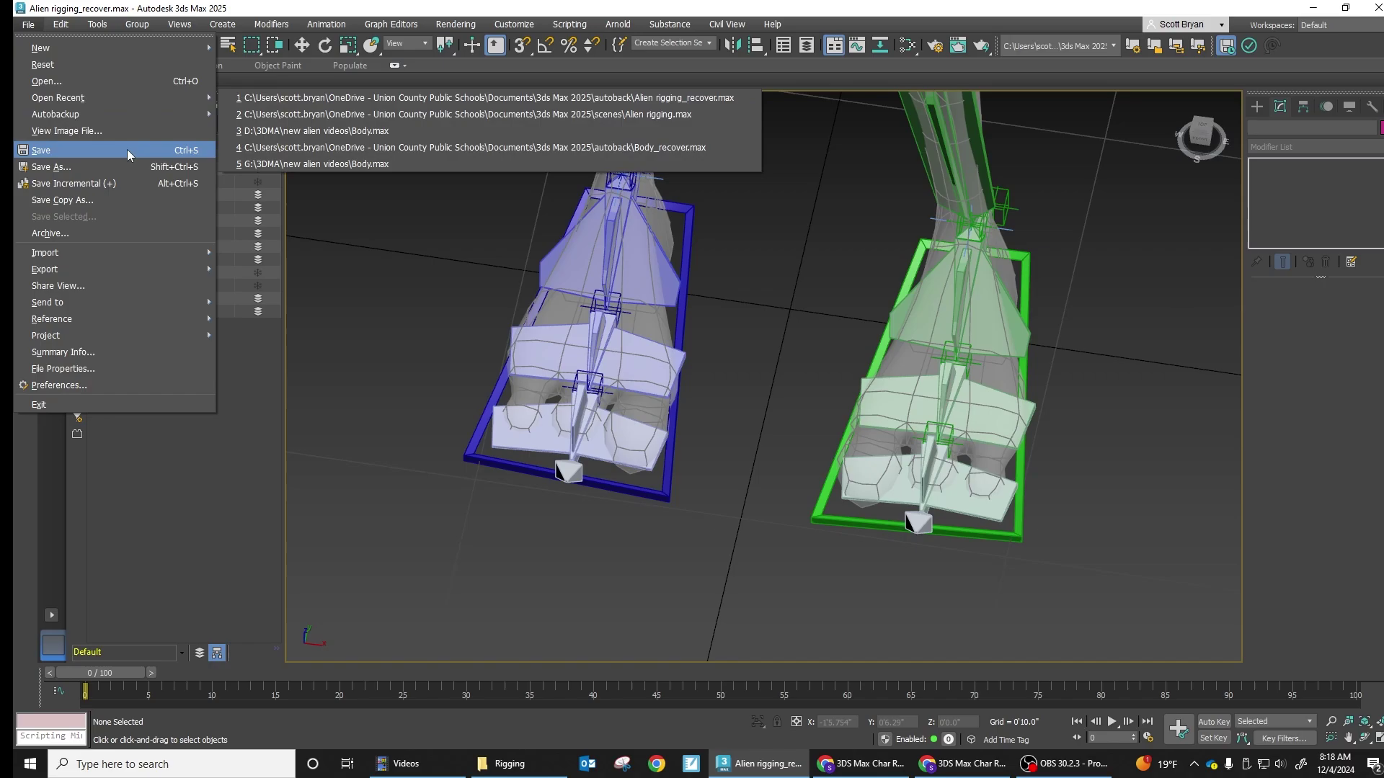
{"action": "left_click", "coordinate": [72, 168]}
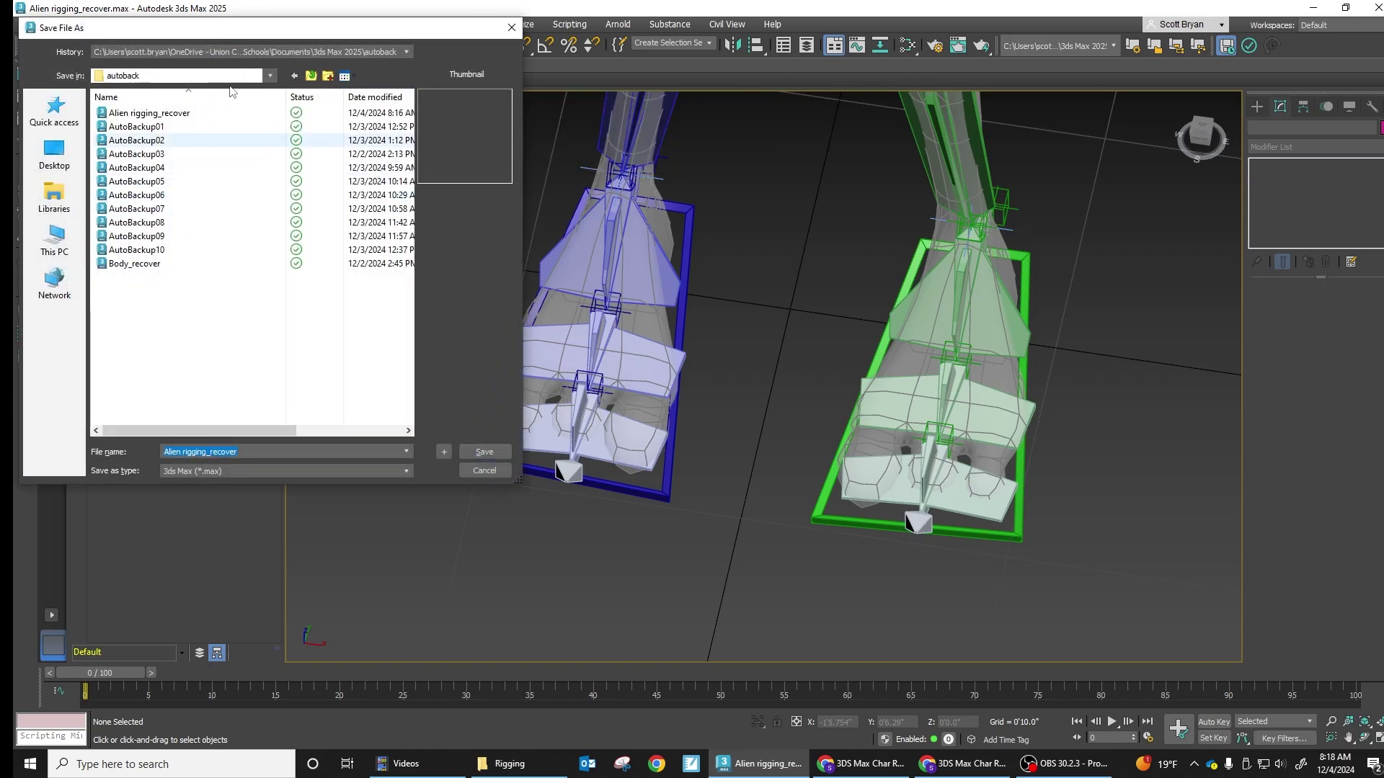
{"action": "left_click", "coordinate": [309, 76]}
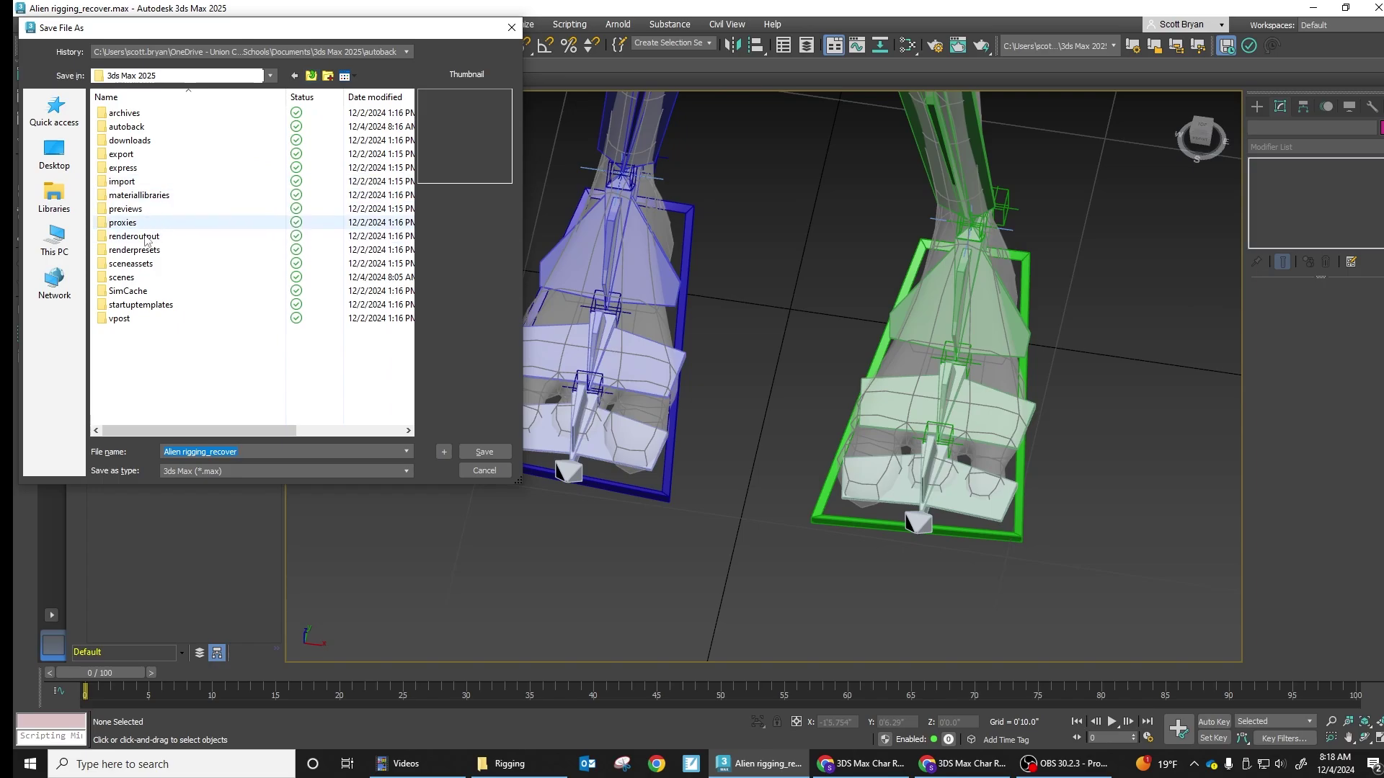
{"action": "left_click", "coordinate": [133, 280]}
{"action": "double_click", "coordinate": [133, 280]}
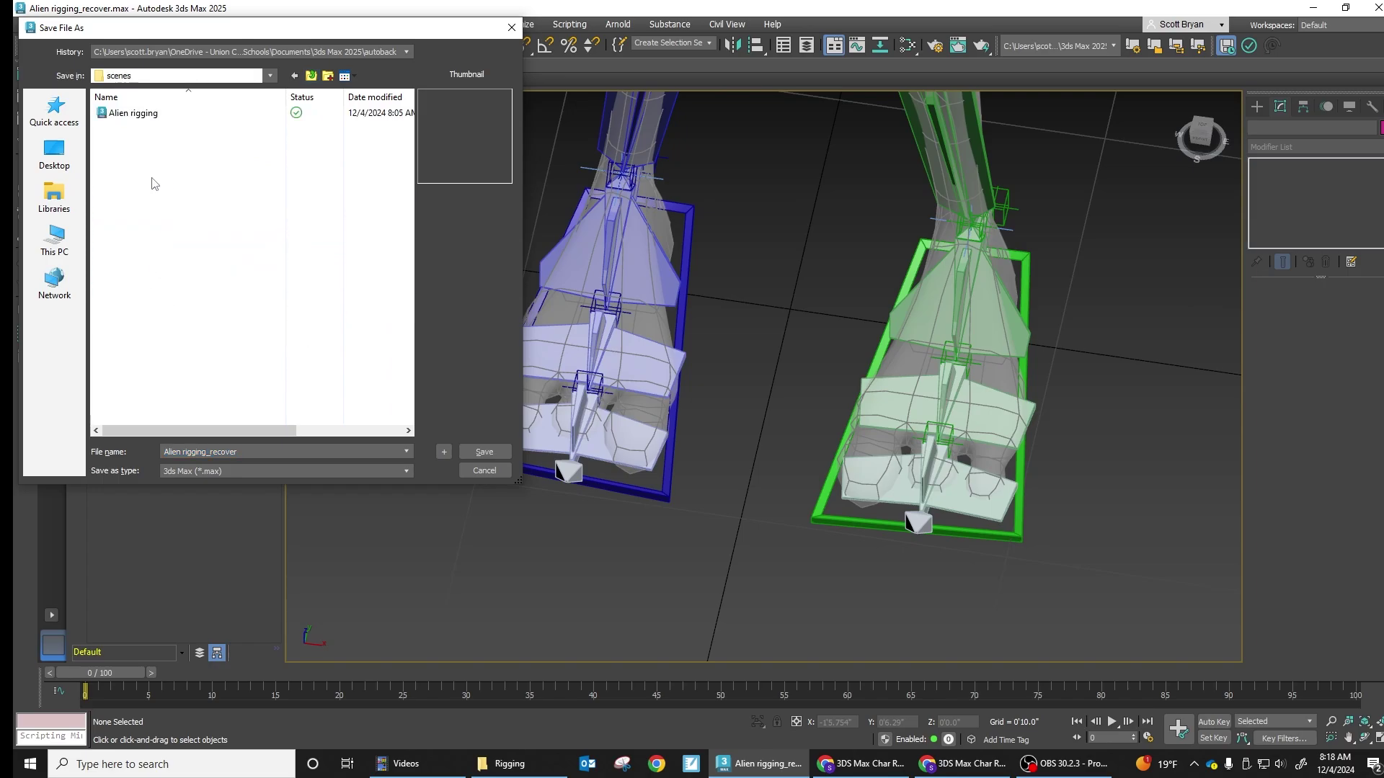
{"action": "left_click", "coordinate": [145, 114]}
{"action": "left_click", "coordinate": [485, 450]}
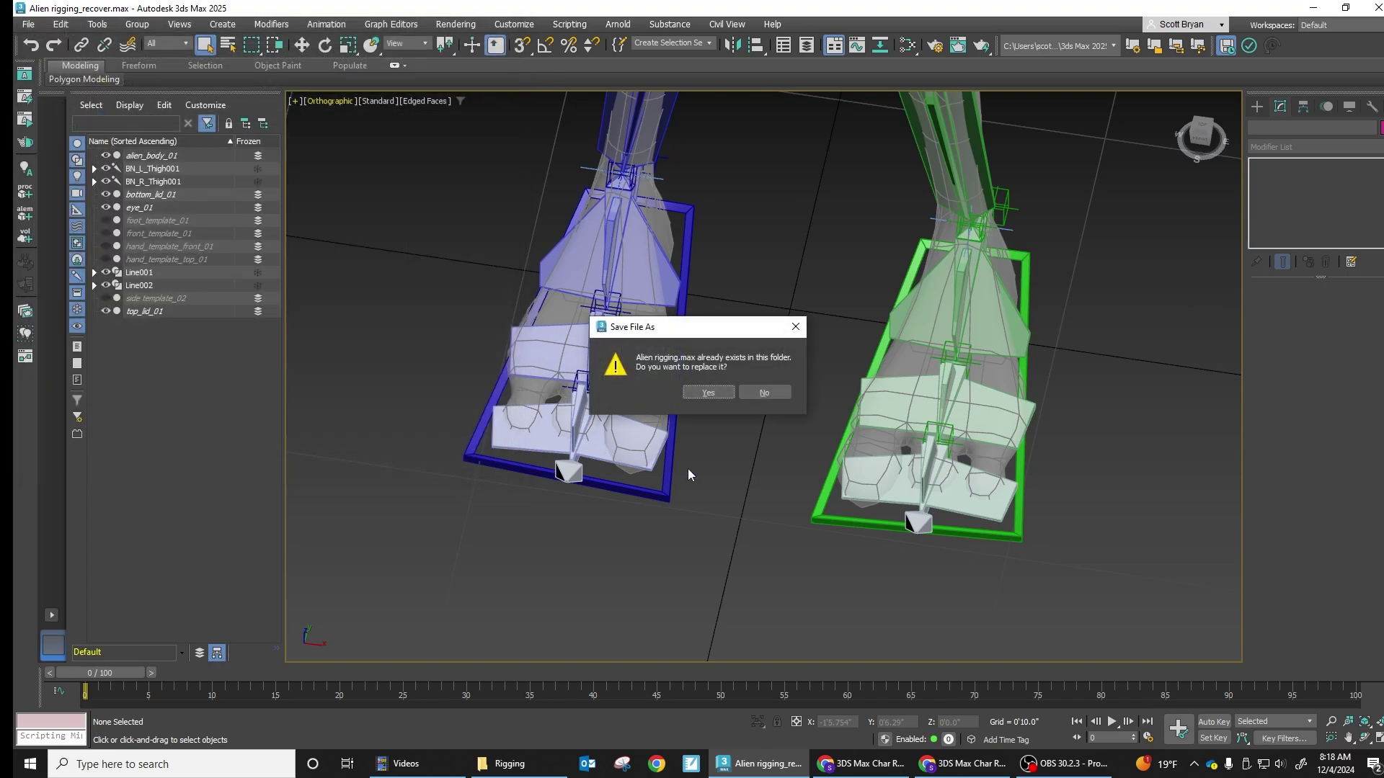
{"action": "left_click", "coordinate": [708, 391]}
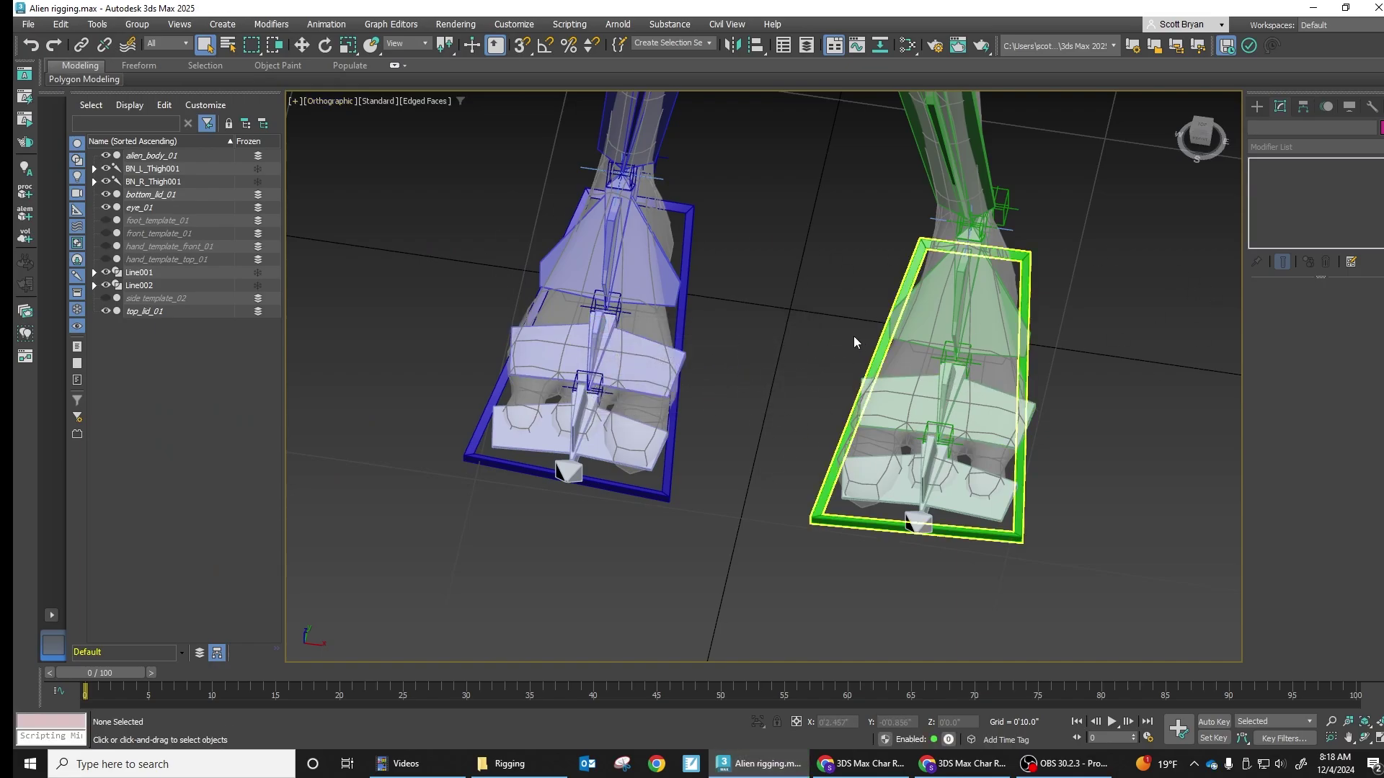
Copy the Attribute Holder modifier from the left foot outline, paste it onto the right foot outline, and clear the selection.
{"action": "left_click", "coordinate": [678, 331]}
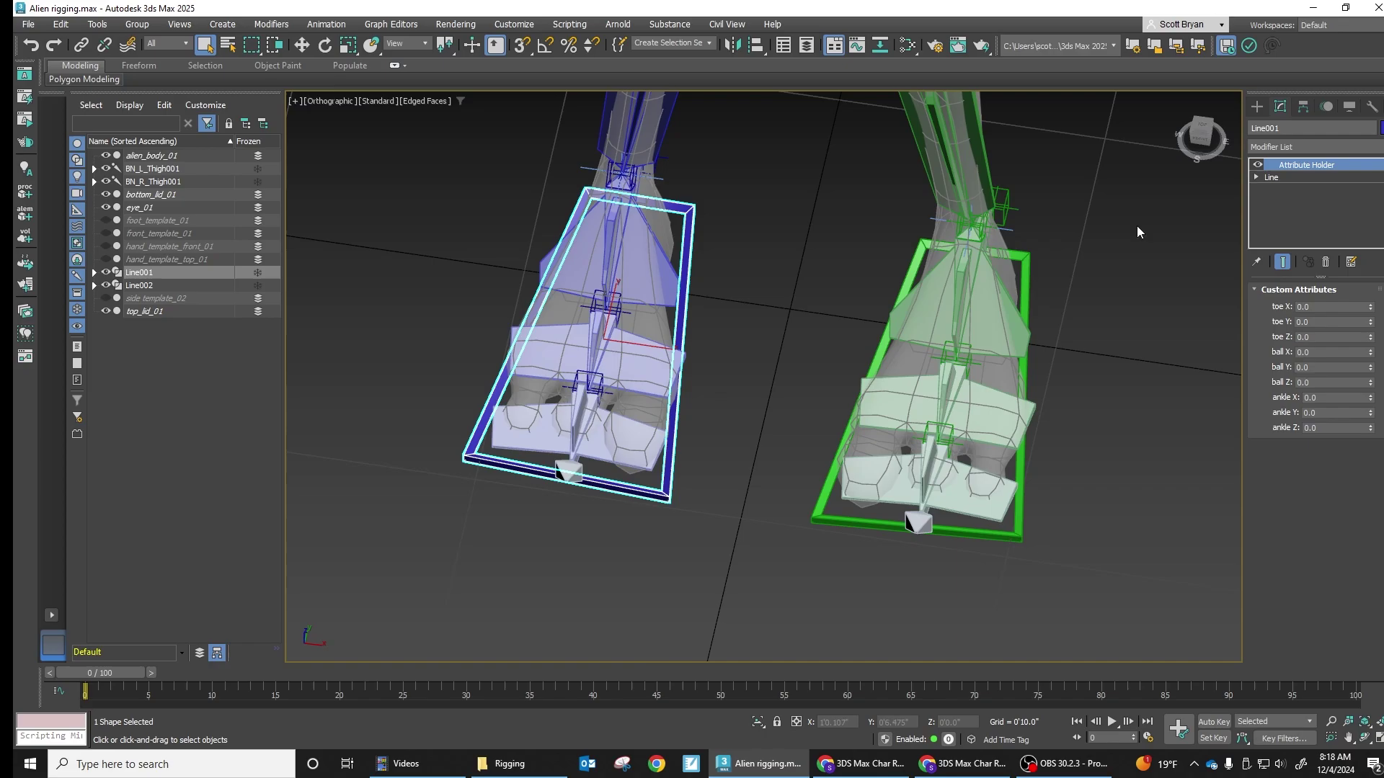
{"action": "right_click", "coordinate": [1303, 166]}
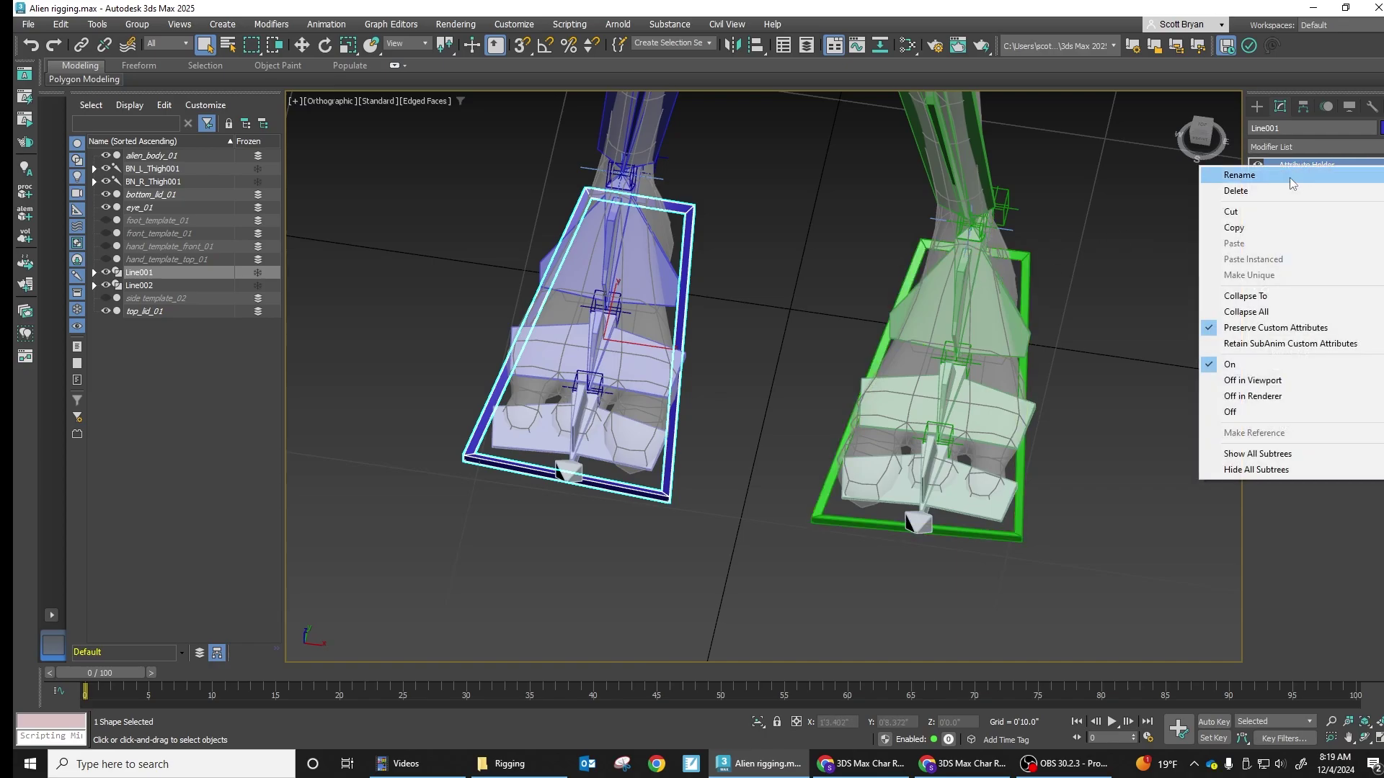
{"action": "left_click", "coordinate": [1234, 227]}
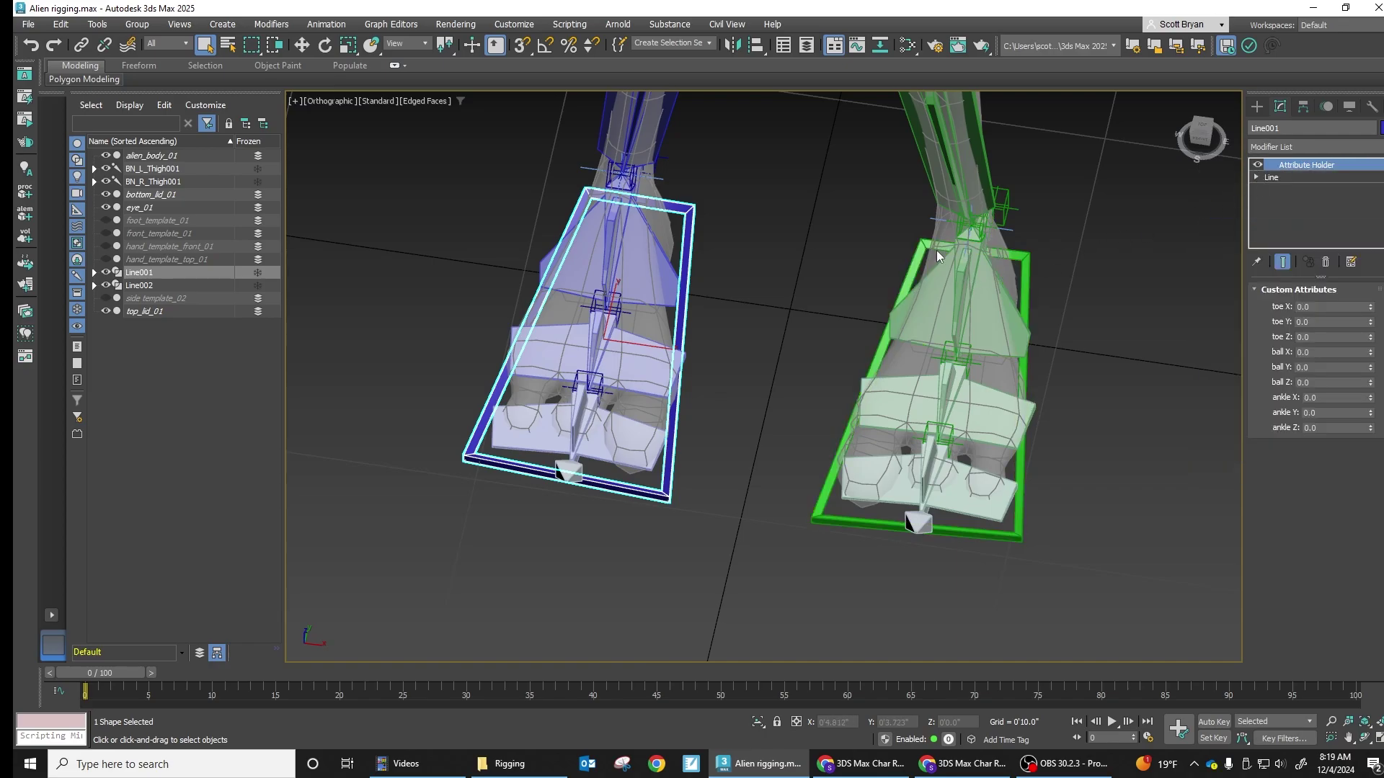
{"action": "left_click", "coordinate": [865, 267]}
{"action": "left_click", "coordinate": [911, 272]}
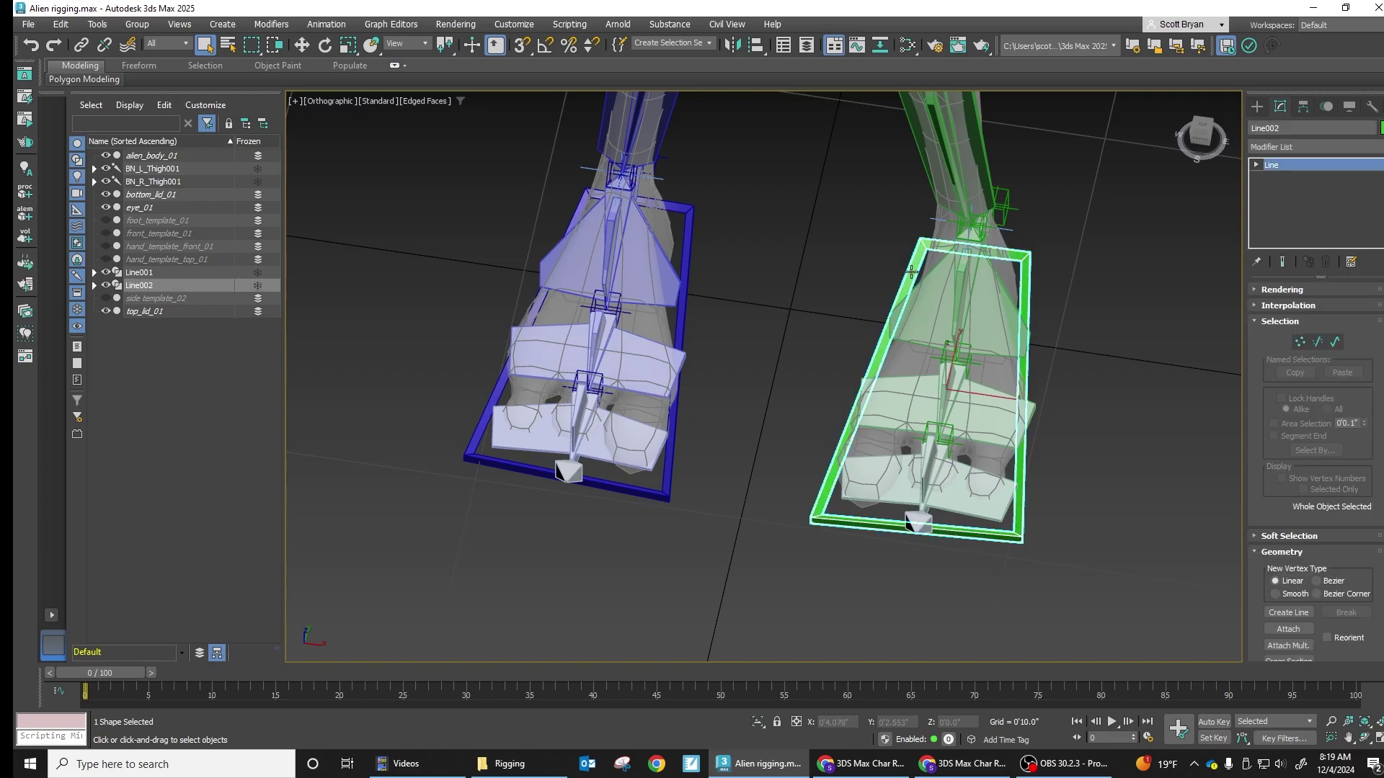
{"action": "right_click", "coordinate": [1318, 208]}
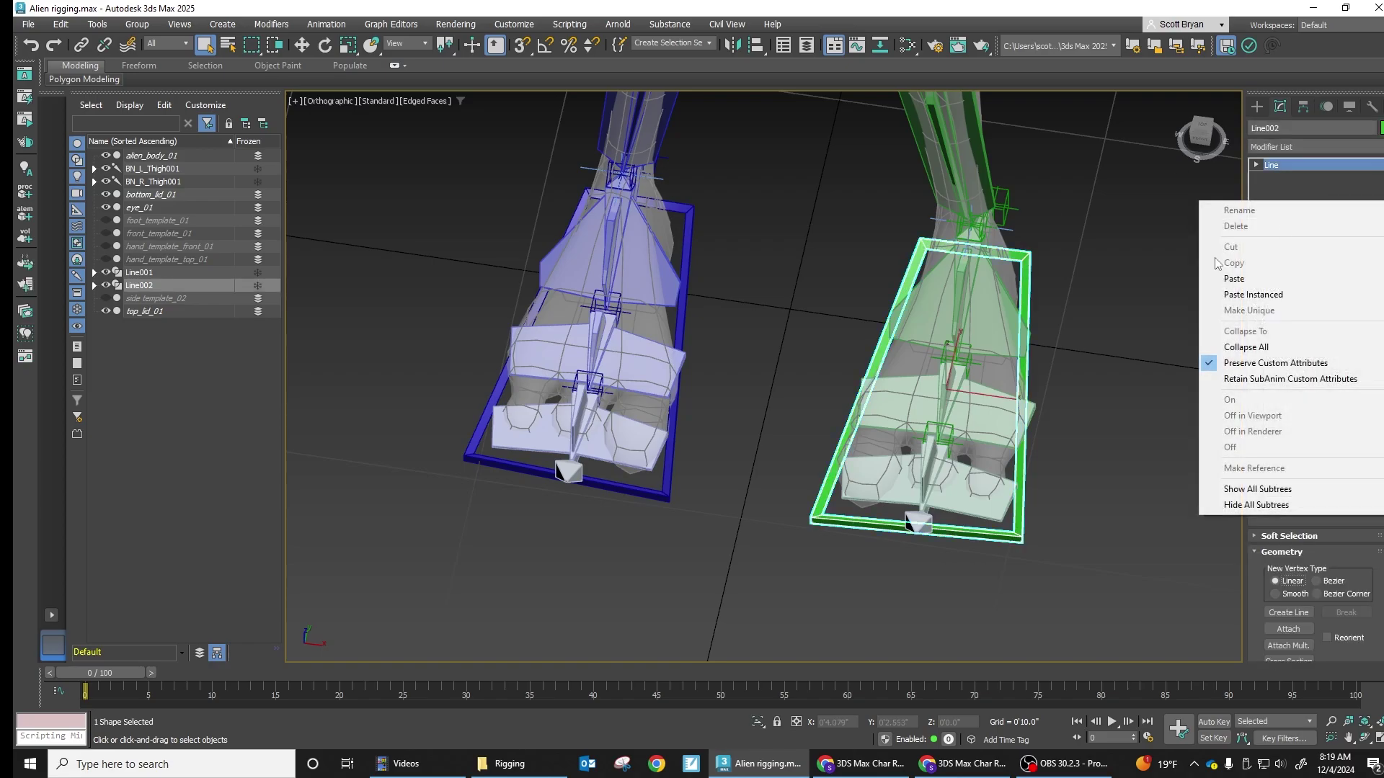
{"action": "left_click", "coordinate": [1257, 272]}
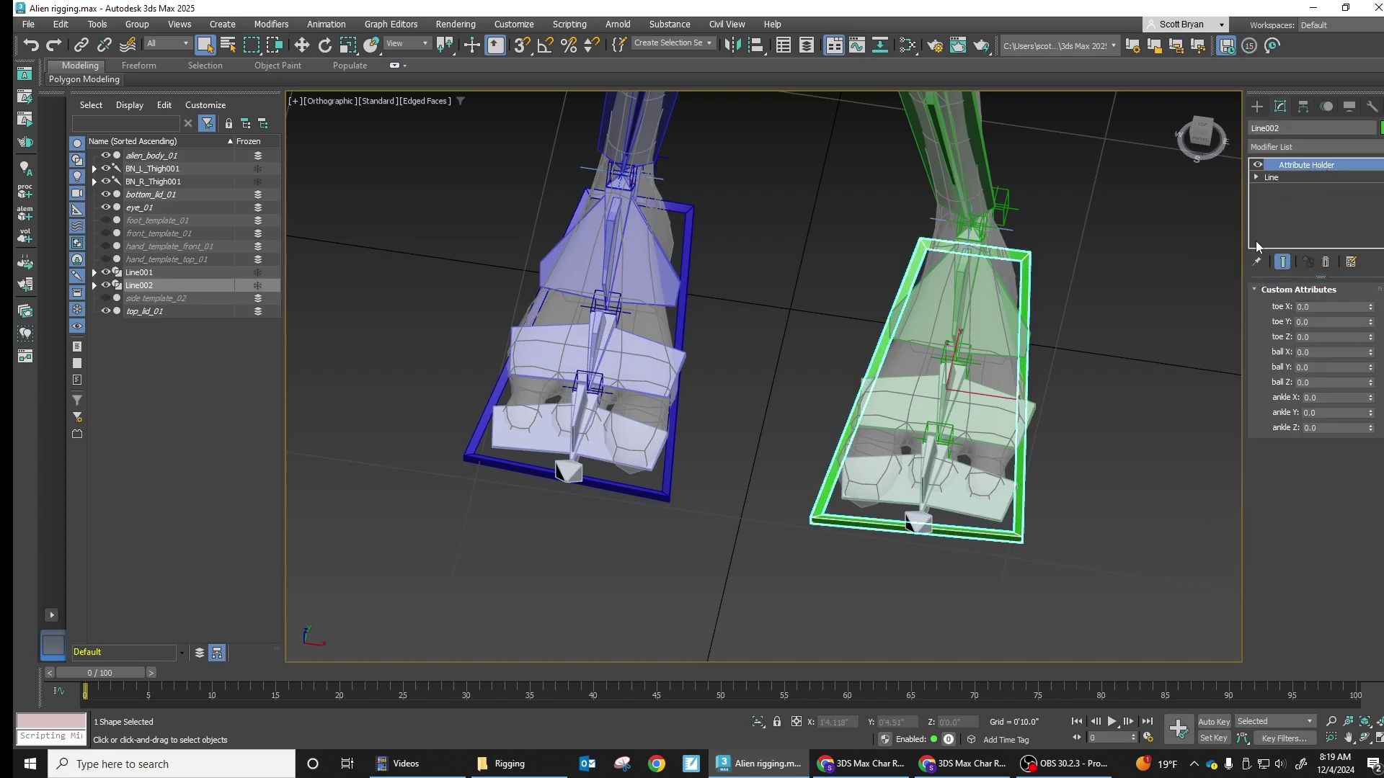
{"action": "left_click", "coordinate": [794, 274]}
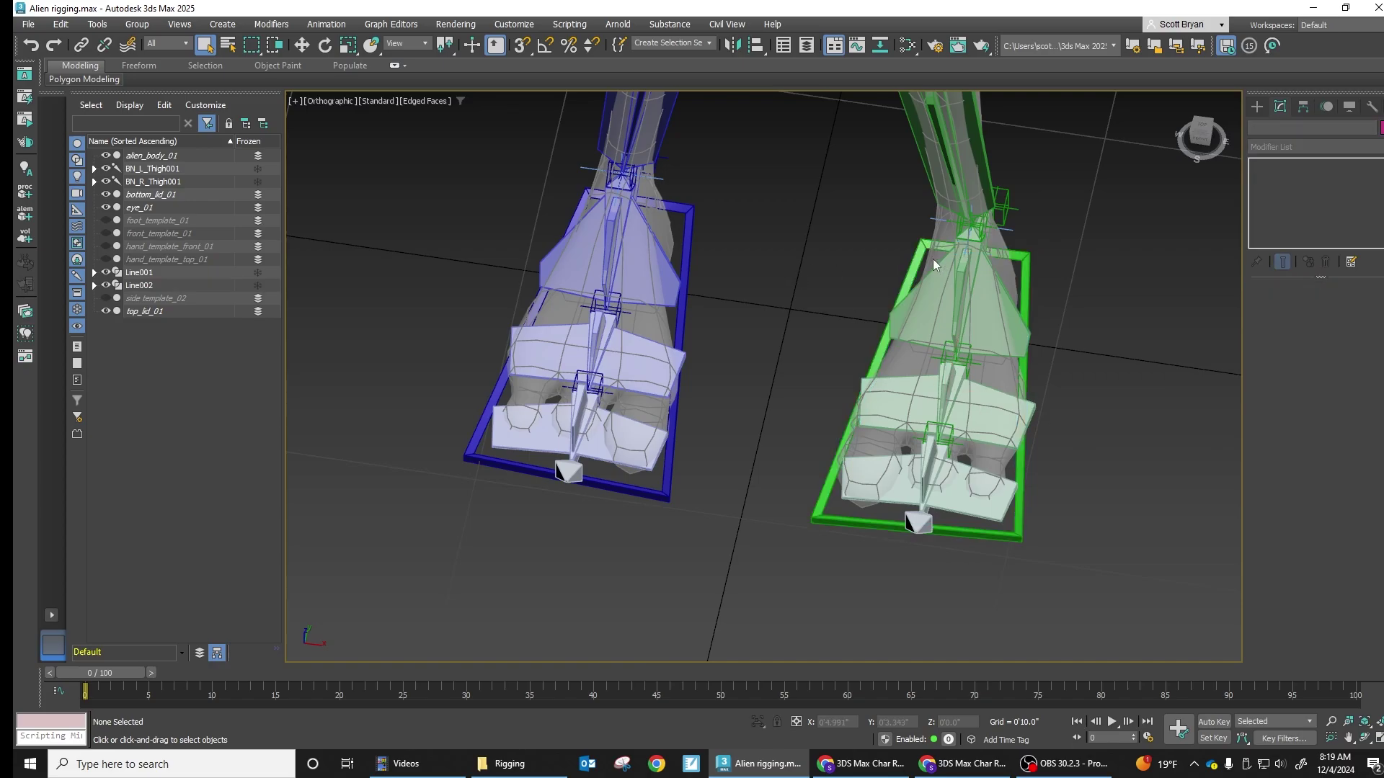
Wire the left foot outline's toe X custom attribute to the left toe point helper's X Rotation, connected one-way so the attribute drives the helper.
{"action": "left_click", "coordinate": [682, 333]}
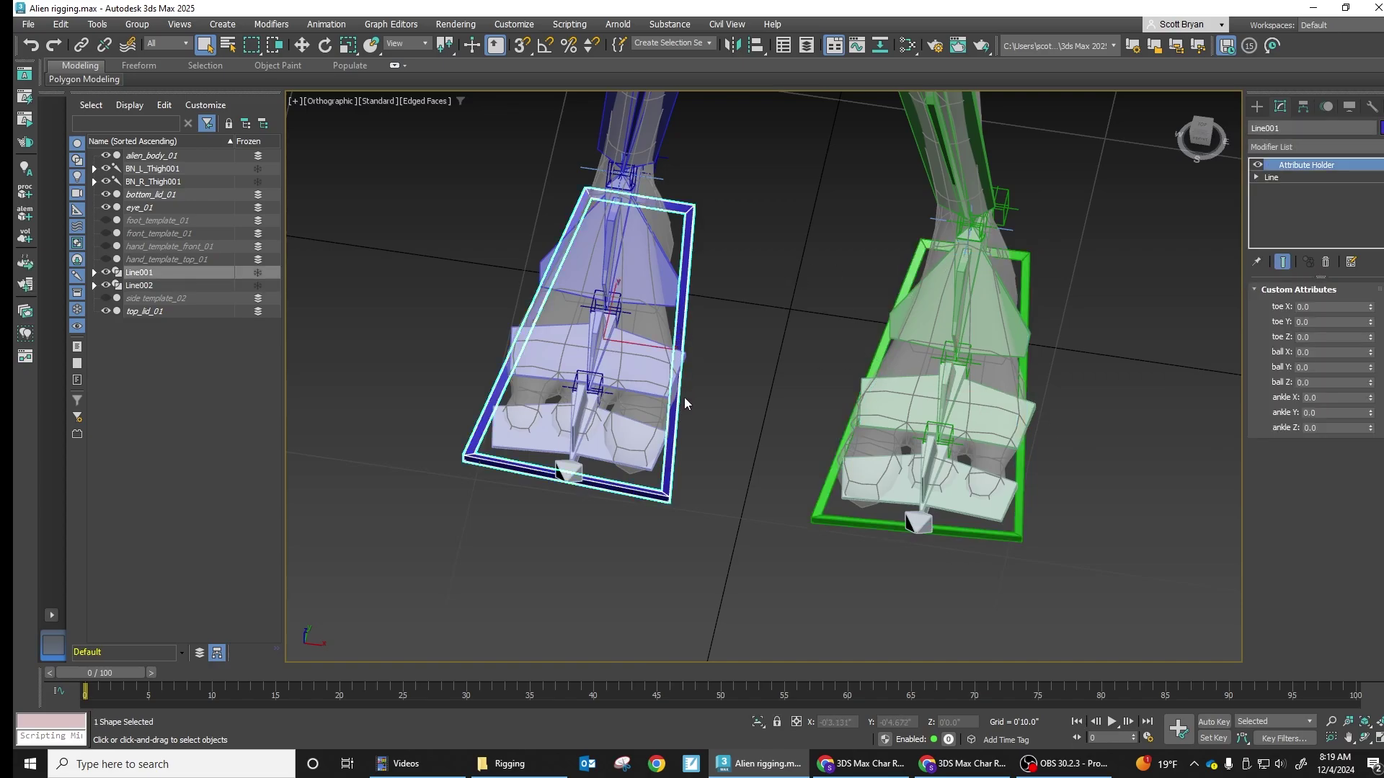
{"action": "left_click", "coordinate": [599, 387]}
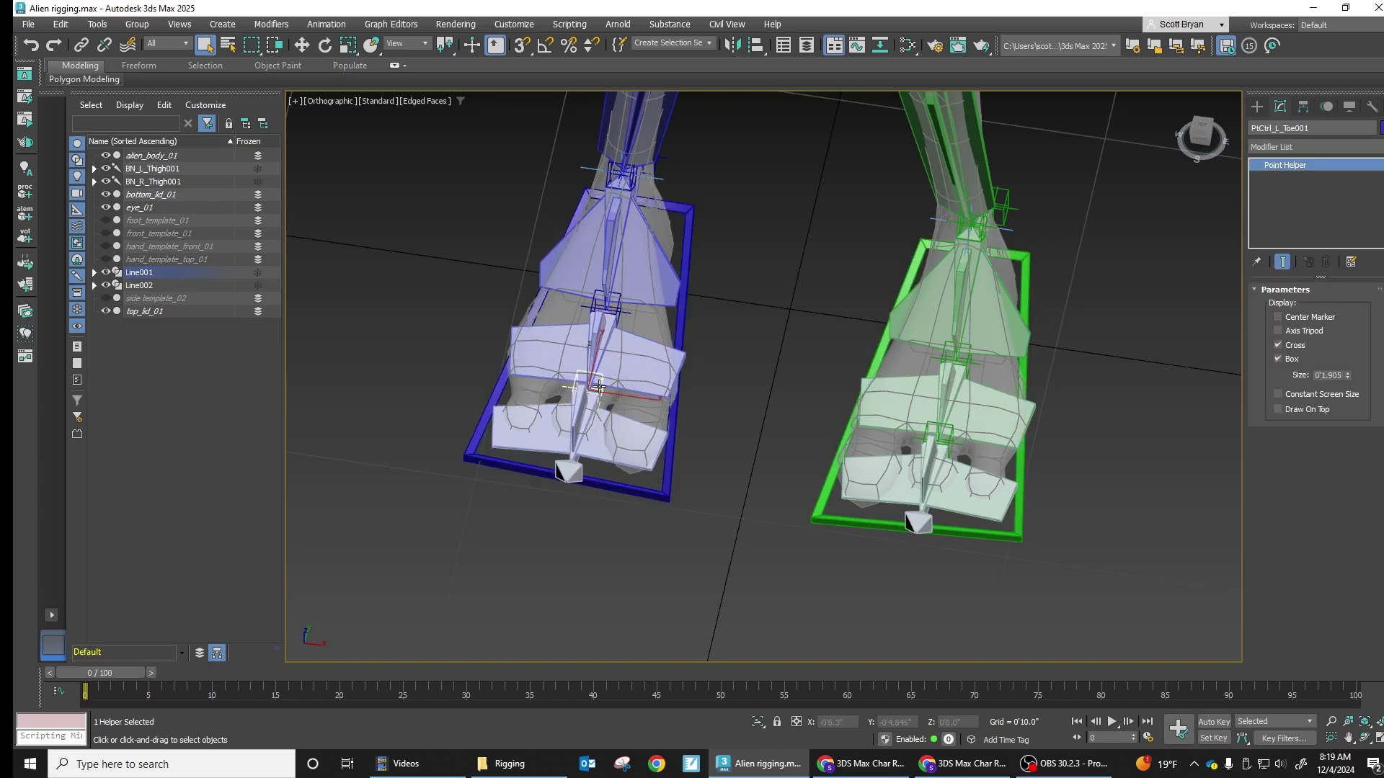
{"action": "right_click", "coordinate": [599, 386]}
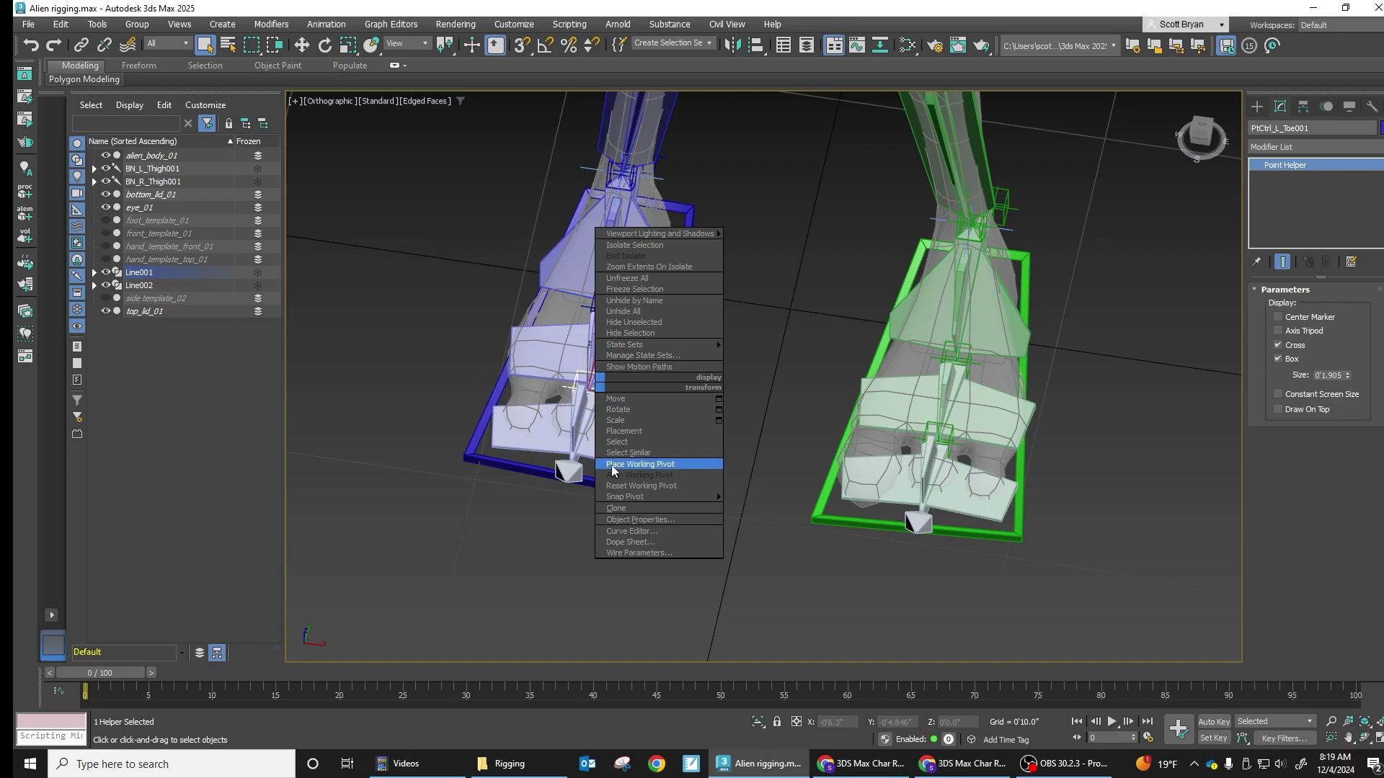
{"action": "mouse_move", "coordinate": [646, 499]}
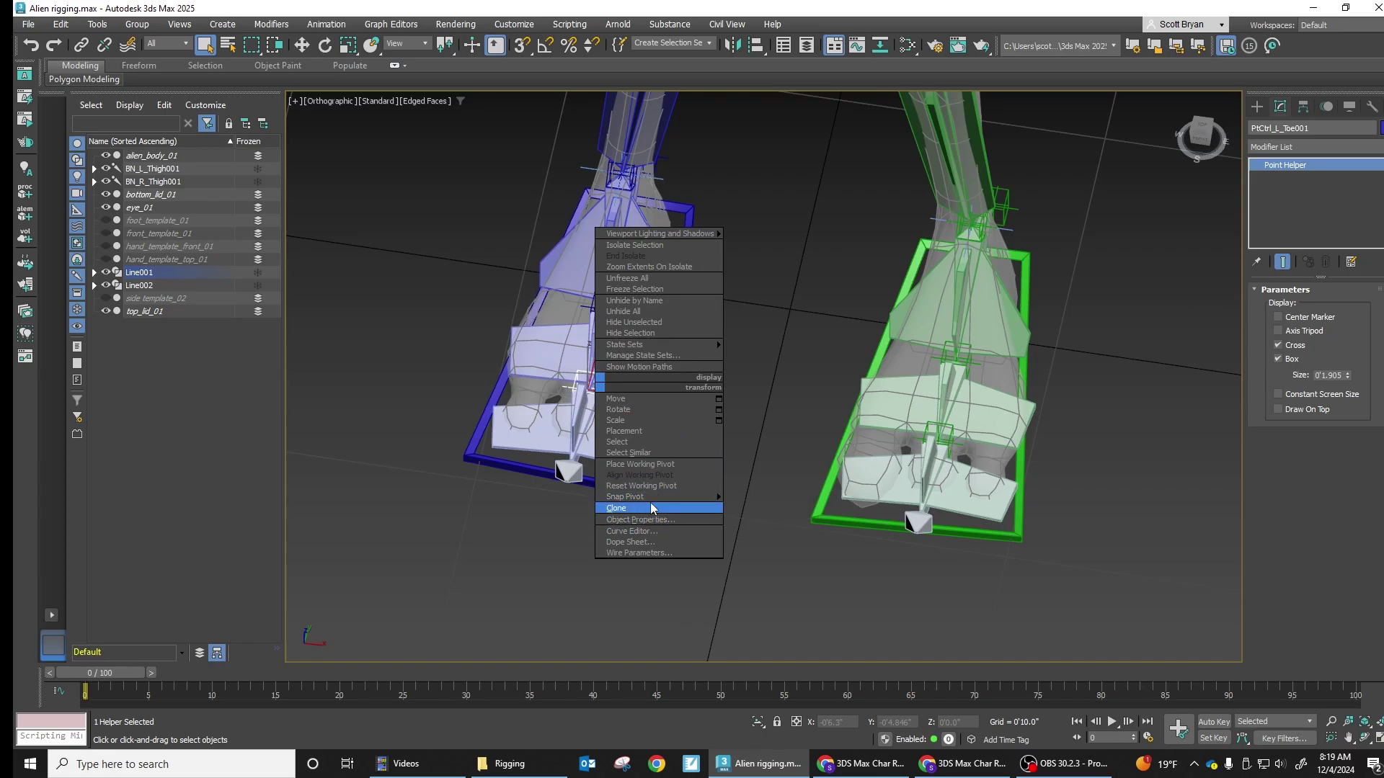
{"action": "left_click", "coordinate": [659, 554]}
{"action": "mouse_move", "coordinate": [578, 405]}
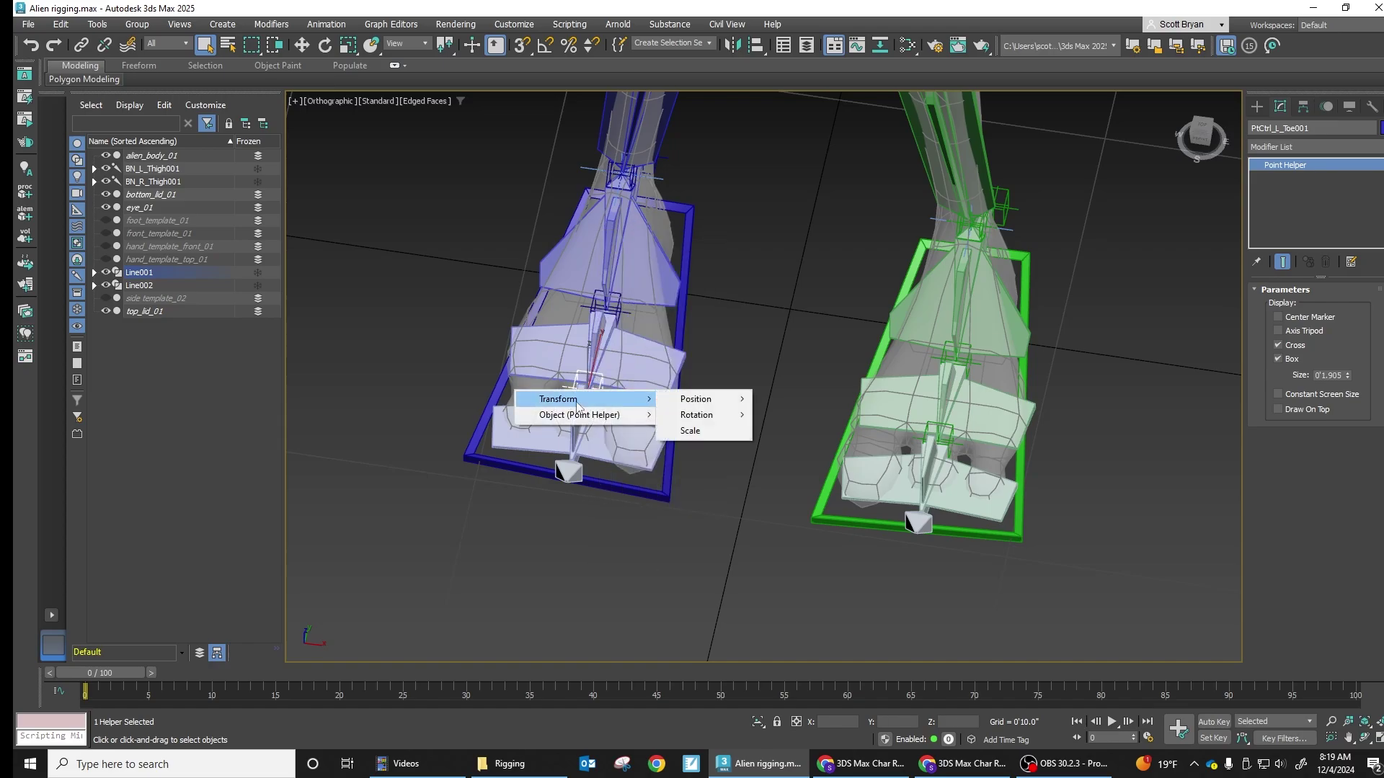
{"action": "mouse_move", "coordinate": [694, 417]}
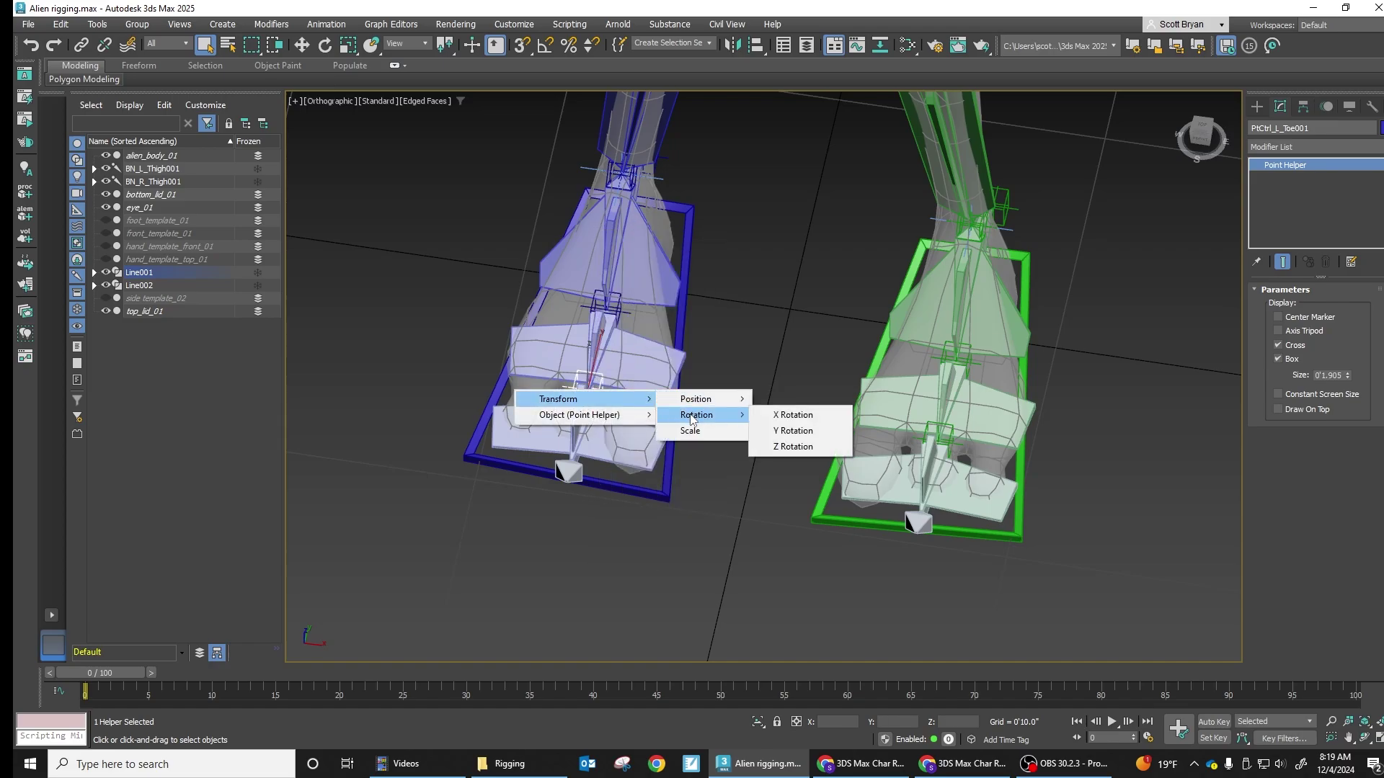
{"action": "left_click", "coordinate": [784, 417]}
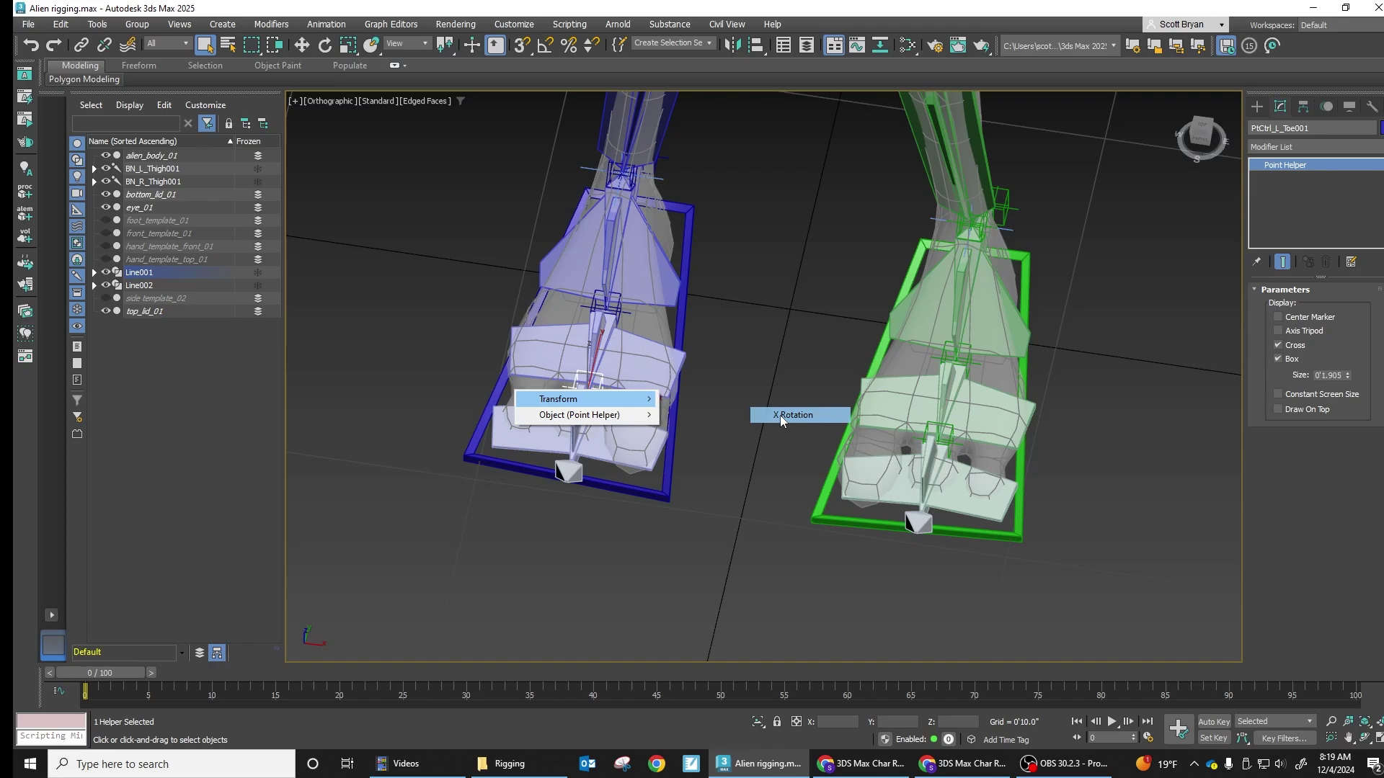
{"action": "left_click", "coordinate": [672, 443]}
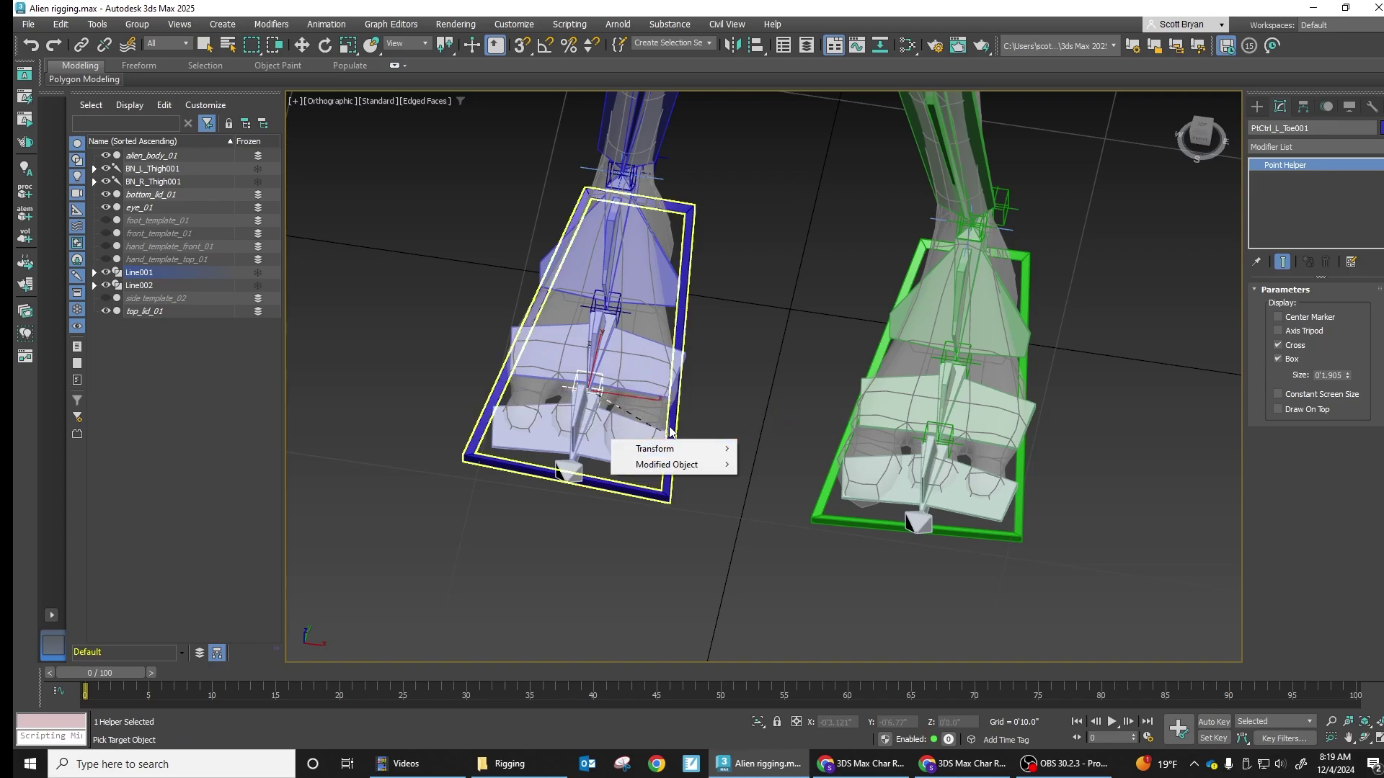
{"action": "mouse_move", "coordinate": [664, 469]}
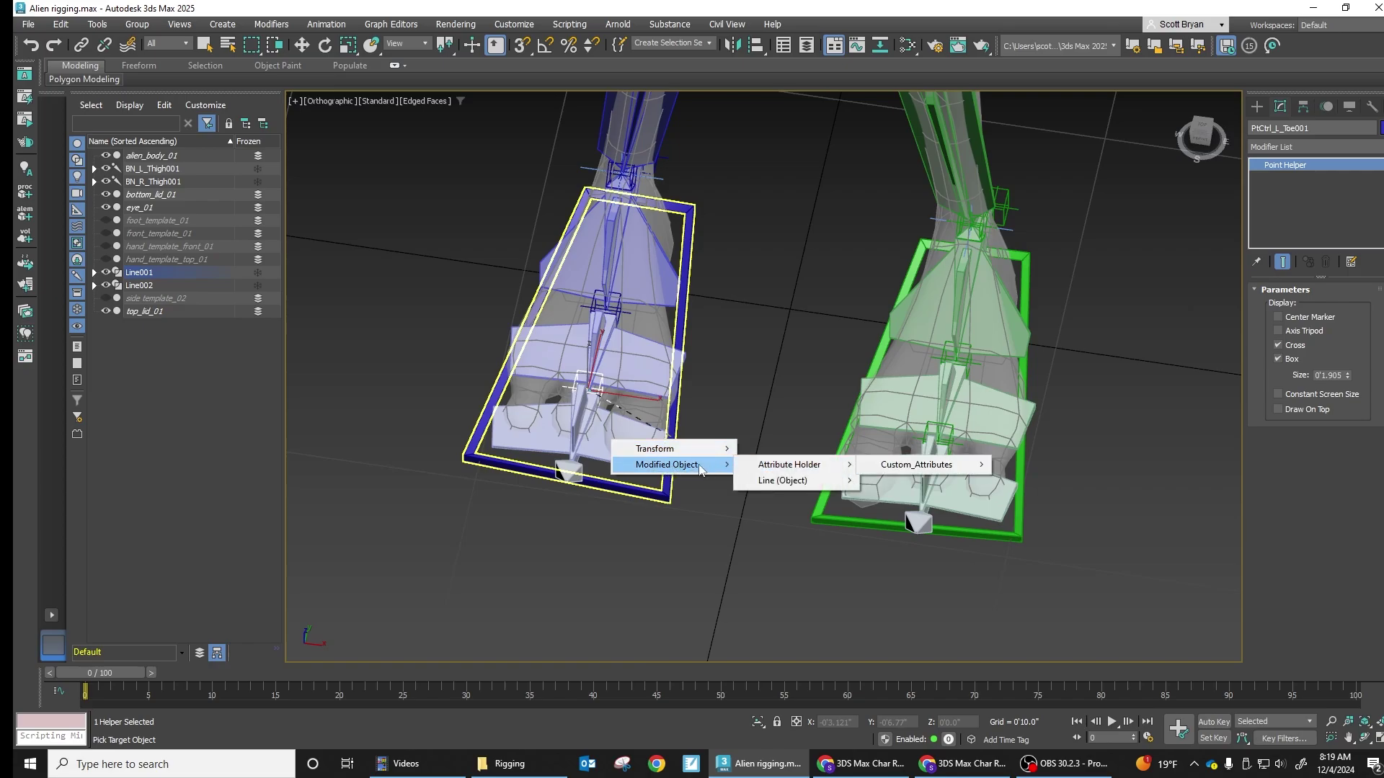
{"action": "mouse_move", "coordinate": [792, 467]}
{"action": "mouse_move", "coordinate": [906, 469]}
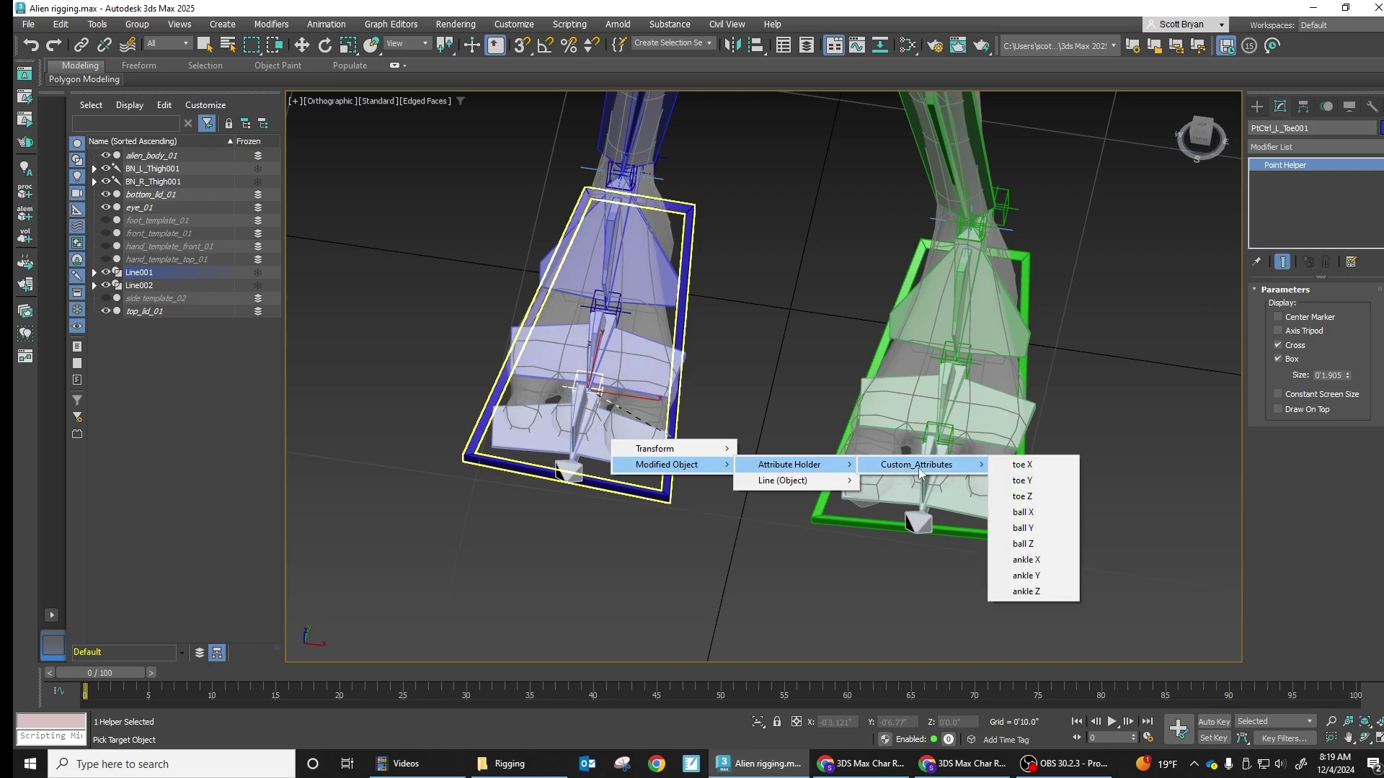
{"action": "left_click", "coordinate": [1018, 467]}
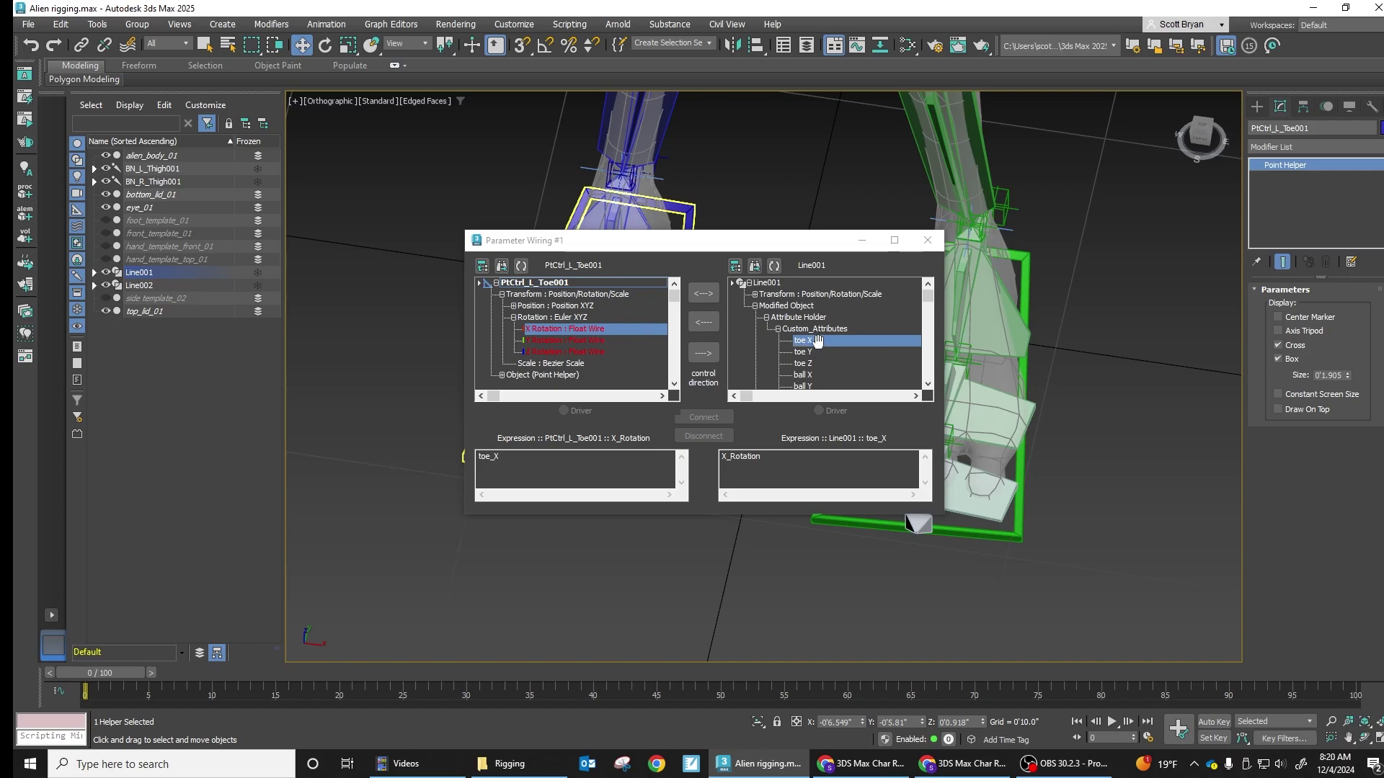
{"action": "left_click", "coordinate": [704, 322]}
{"action": "left_click", "coordinate": [704, 417]}
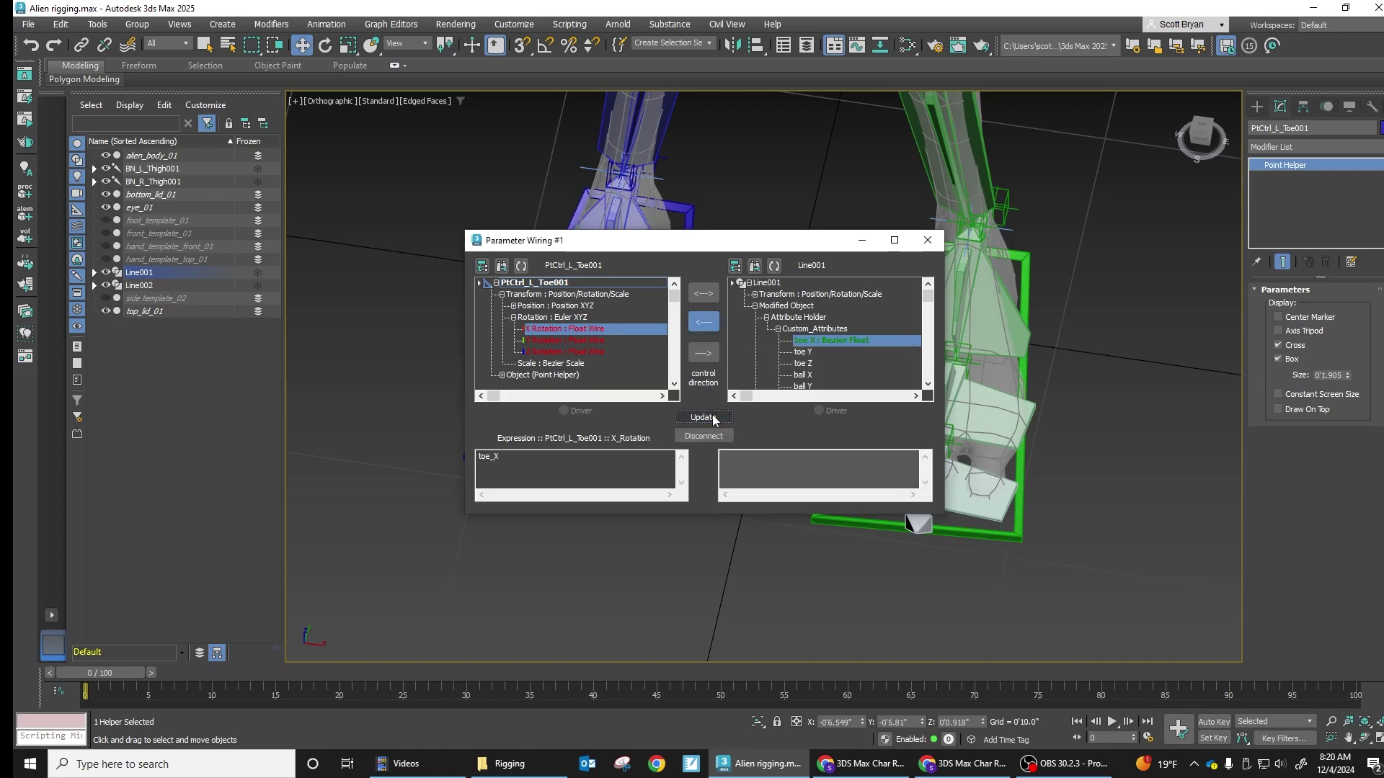
Connect the toe Y attribute one-way to drive the left toe helper's Y Rotation.
{"action": "left_click", "coordinate": [805, 352]}
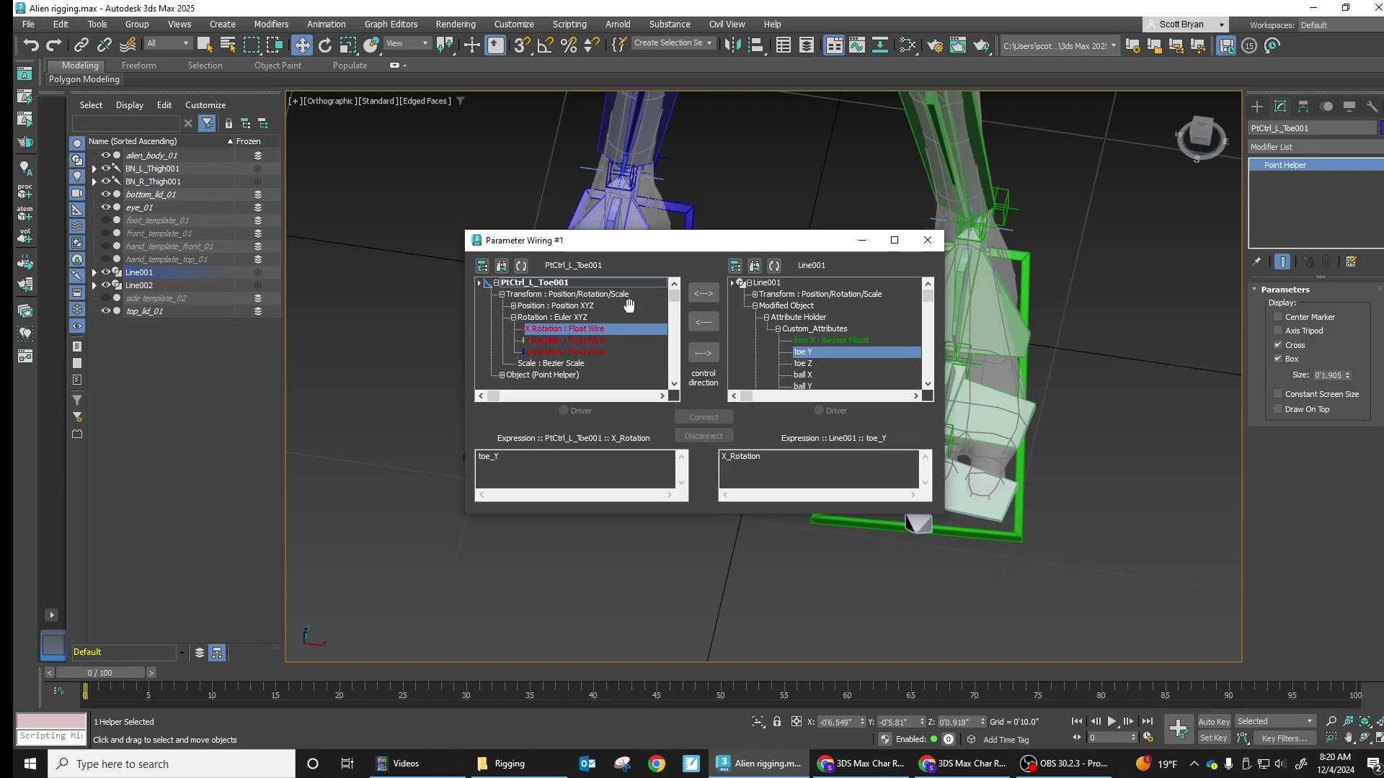
{"action": "left_click", "coordinate": [593, 340]}
{"action": "left_click", "coordinate": [704, 321]}
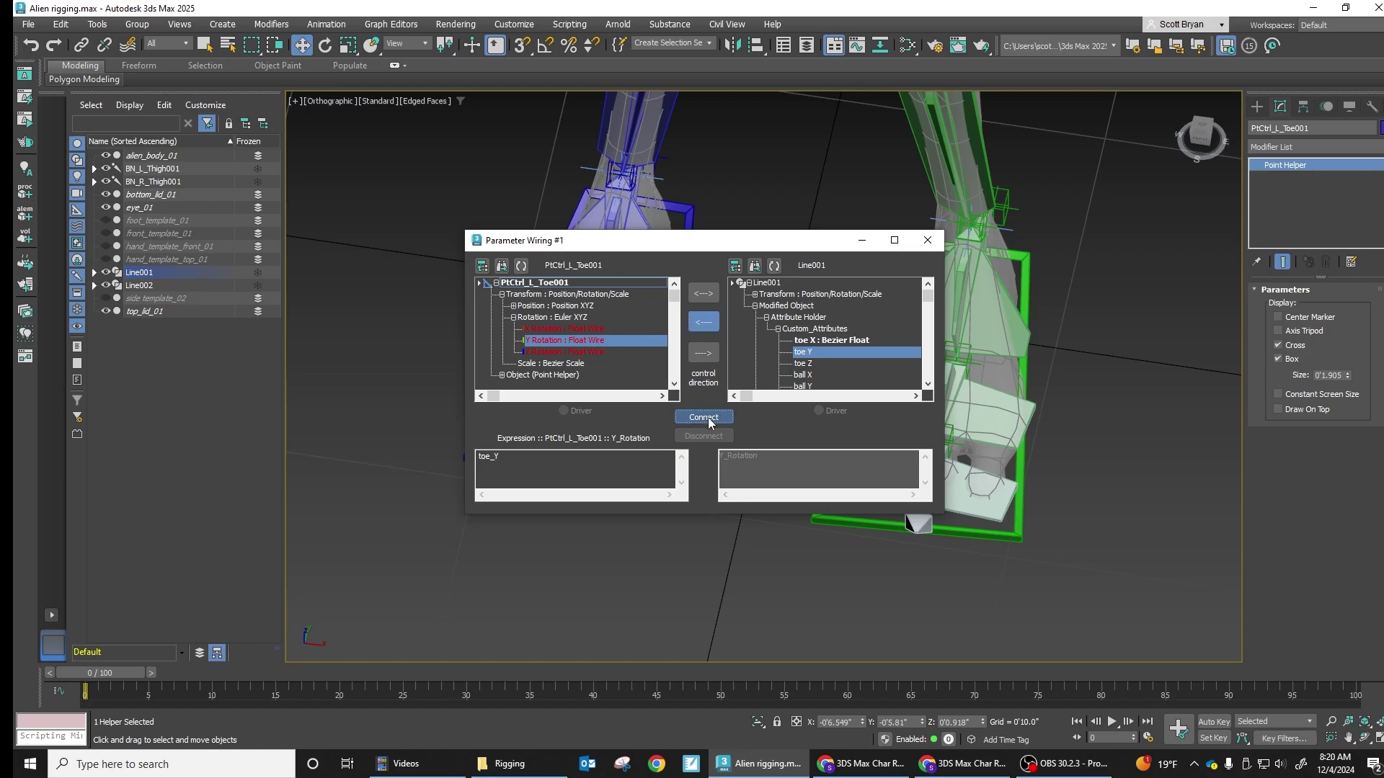
{"action": "left_click", "coordinate": [703, 417]}
Connect the toe Z attribute one-way to drive the left toe helper's Z Rotation, and close the Parameter Wiring dialog.
{"action": "left_click", "coordinate": [804, 363]}
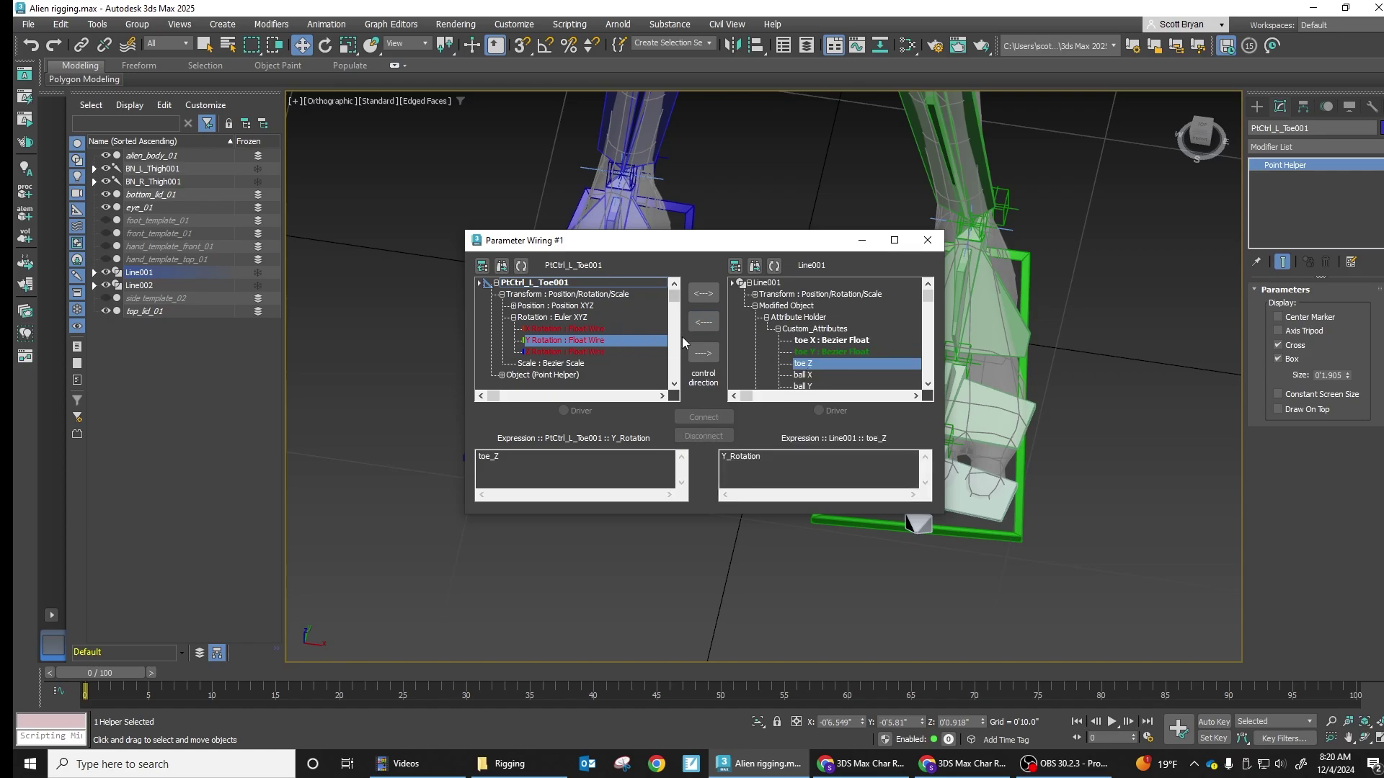
{"action": "left_click", "coordinate": [703, 321]}
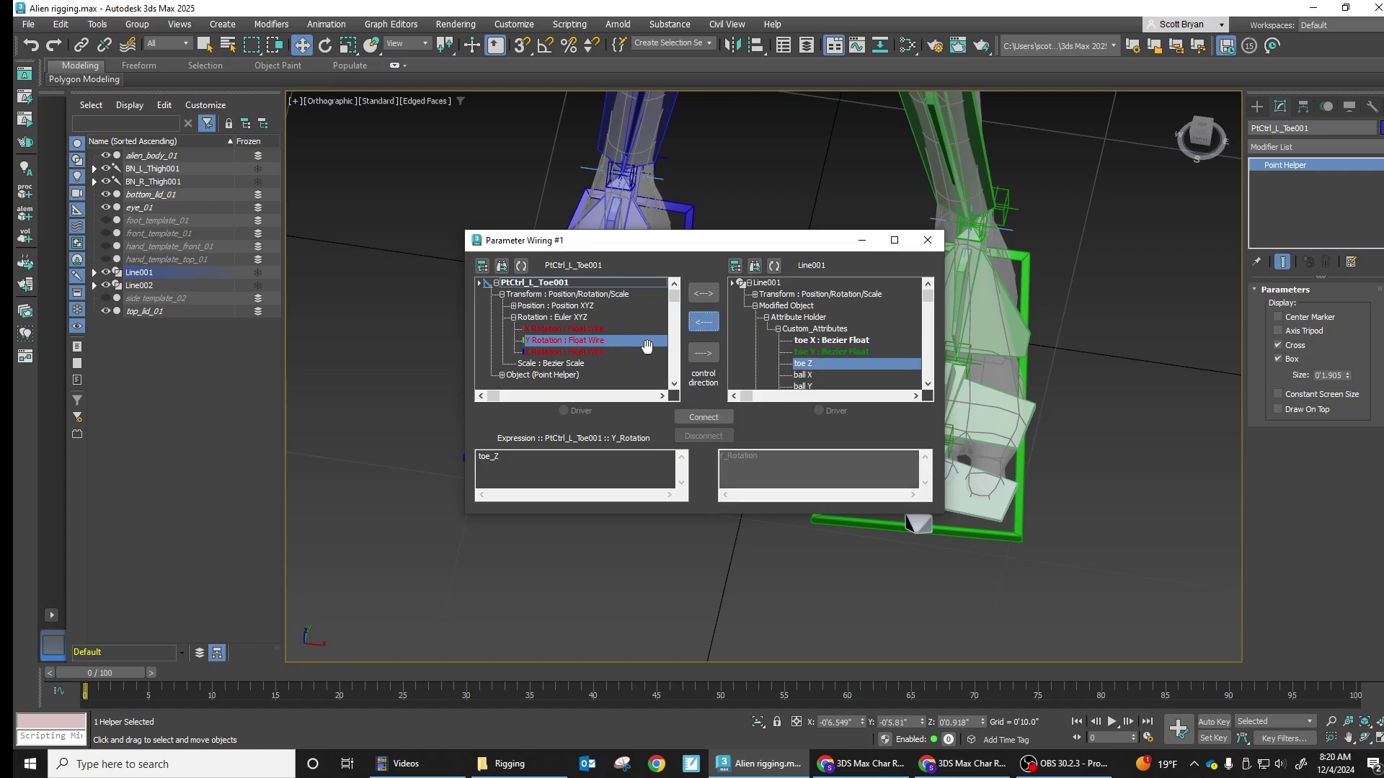
{"action": "left_click", "coordinate": [820, 351]}
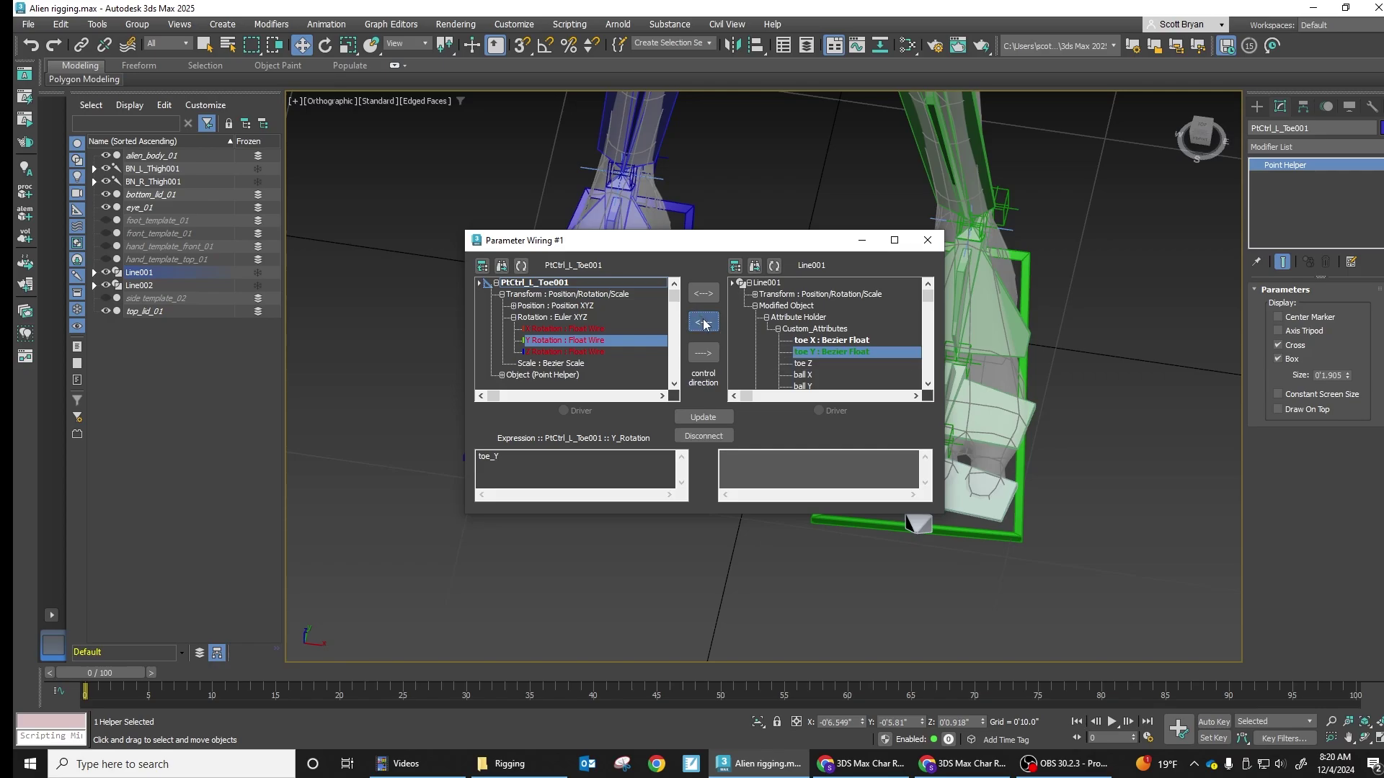
{"action": "left_click", "coordinate": [597, 352]}
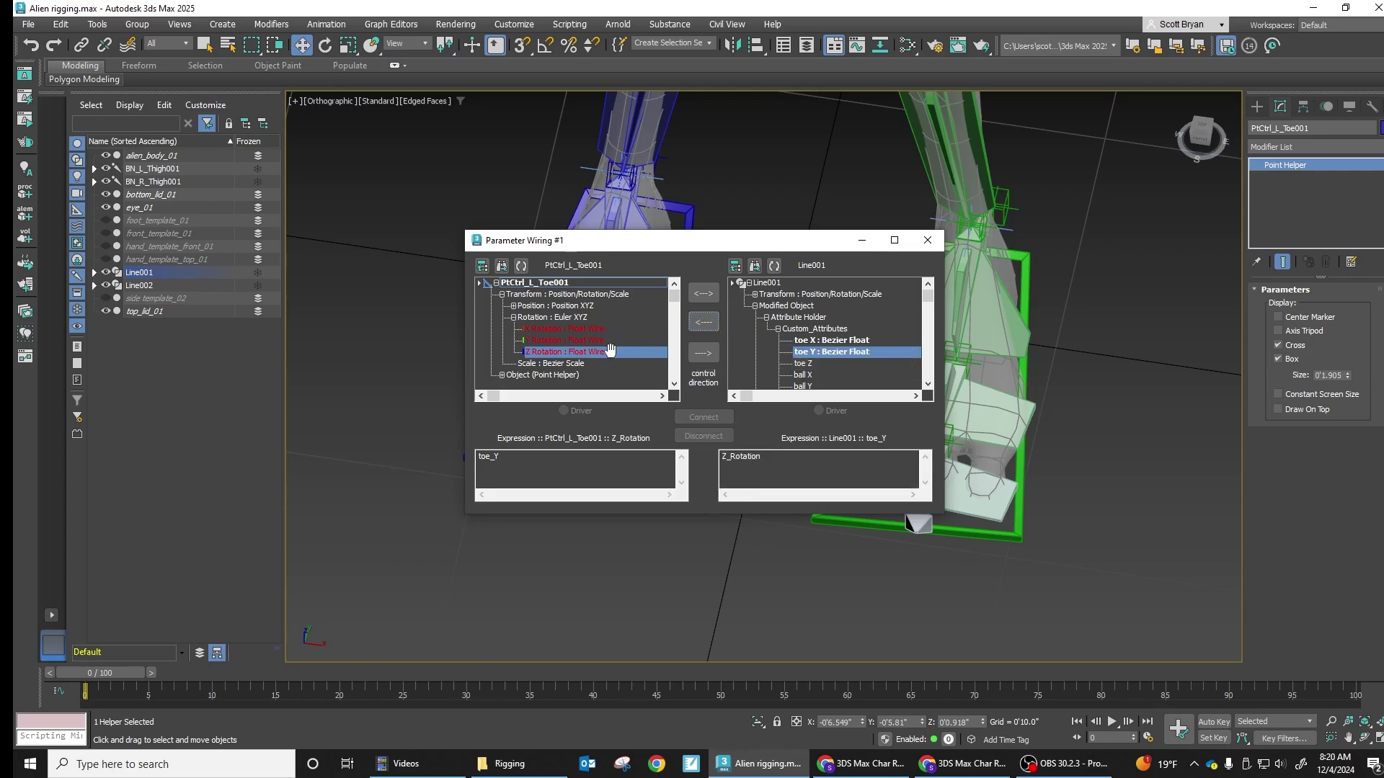
{"action": "left_click", "coordinate": [804, 364]}
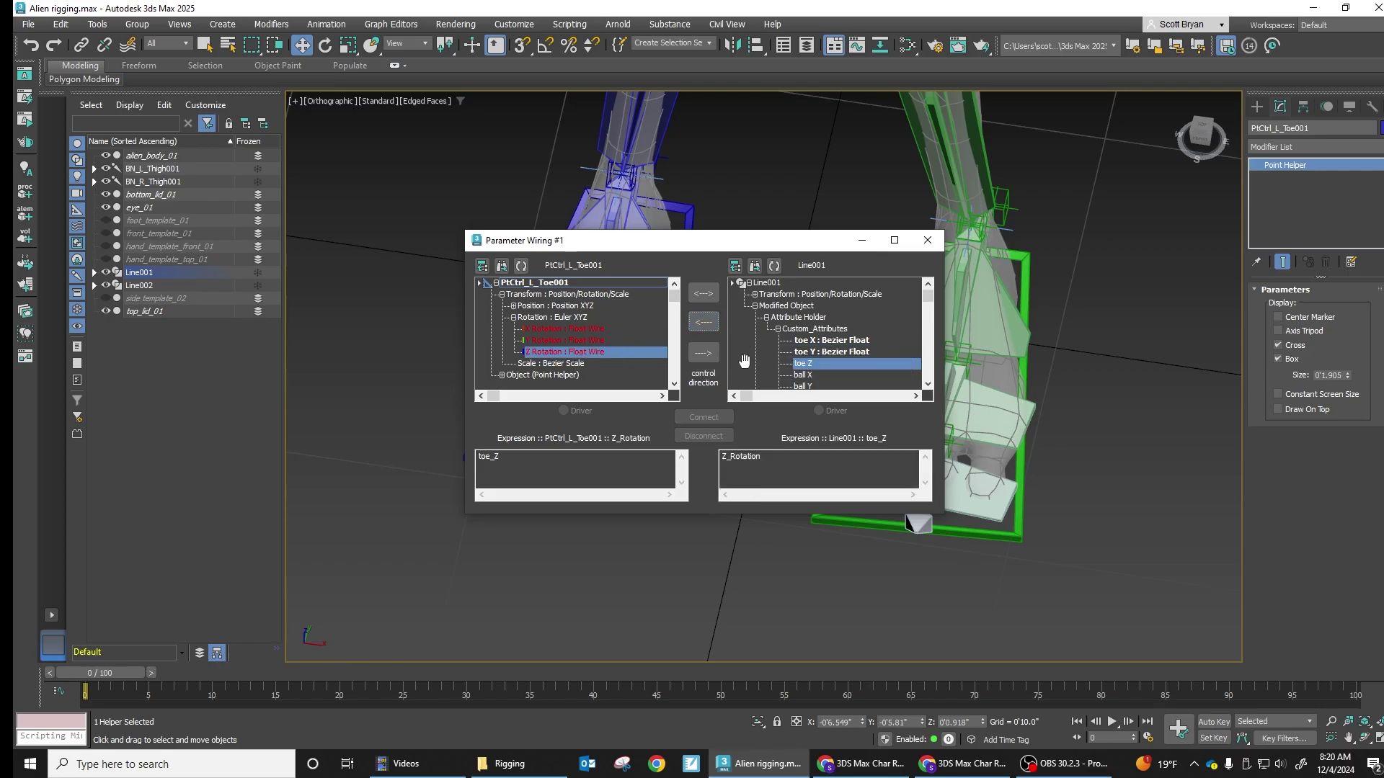
{"action": "left_click", "coordinate": [704, 322]}
{"action": "left_click", "coordinate": [712, 419]}
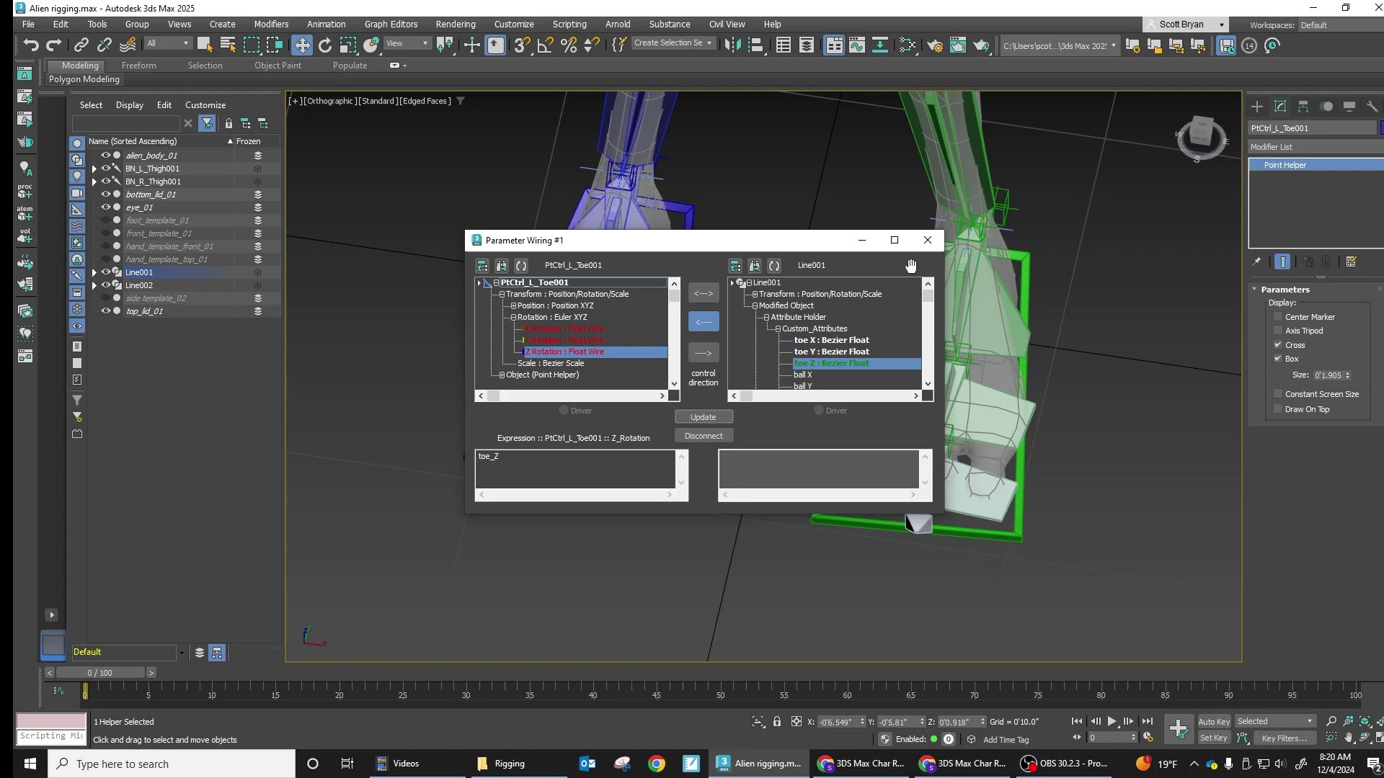
{"action": "left_click", "coordinate": [928, 240]}
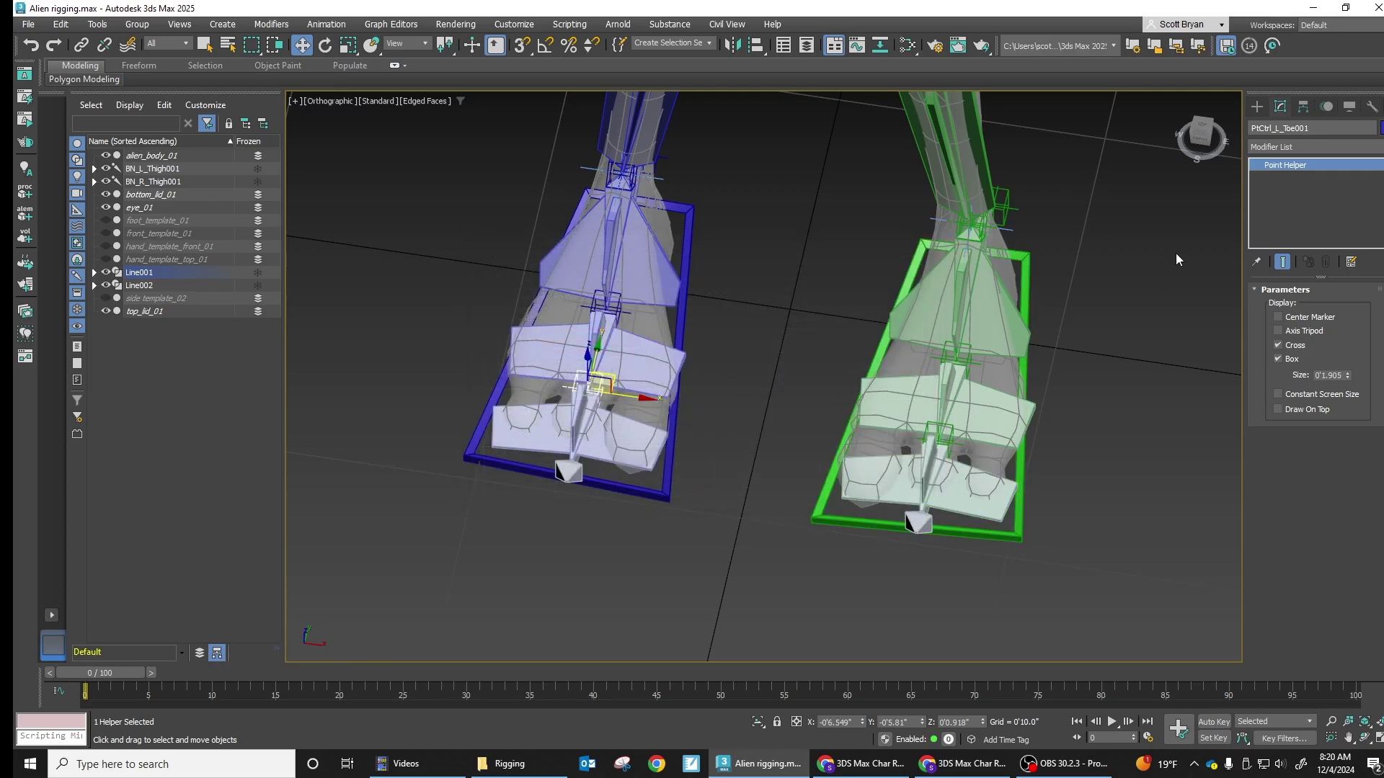
Test the wired toe attributes on the left foot outline and restore them to 0.0.
{"action": "left_click", "coordinate": [685, 302]}
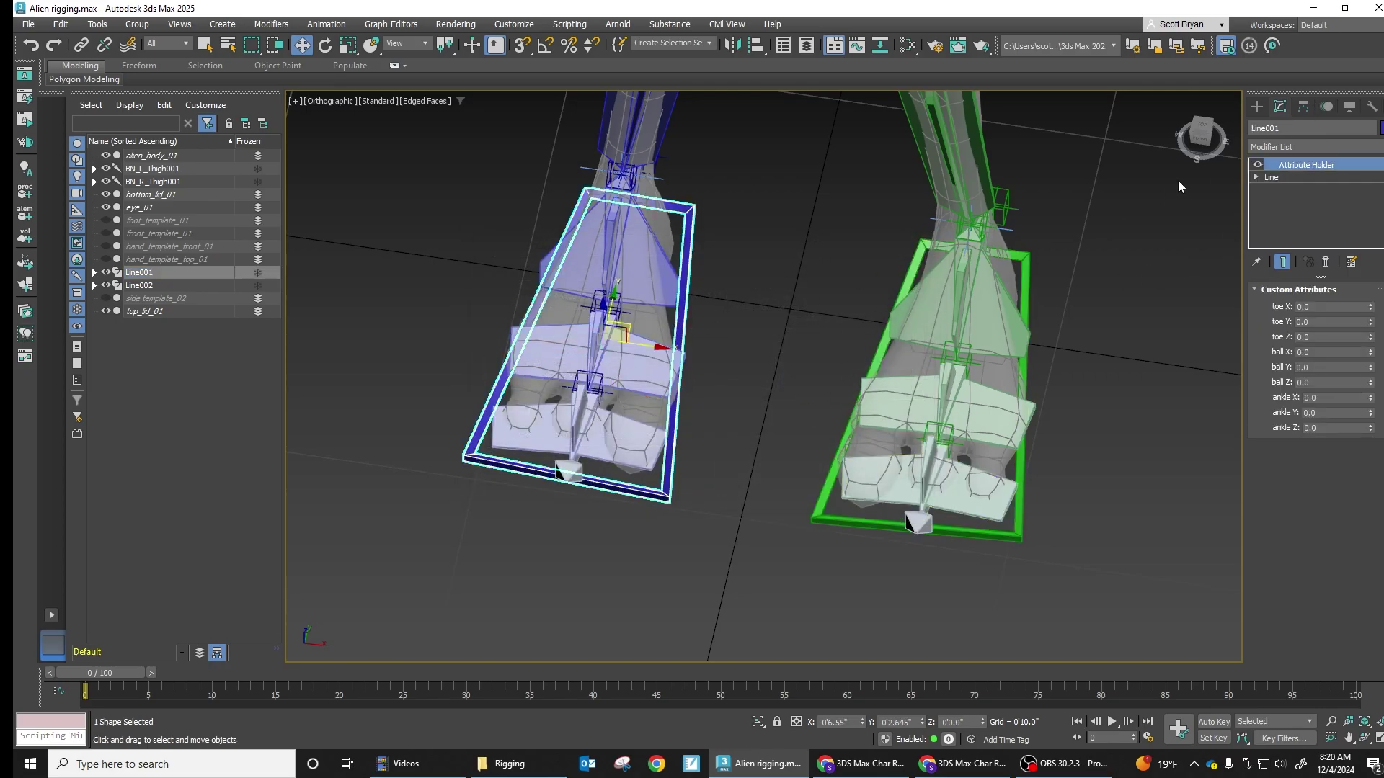
{"action": "left_click_drag", "start_coordinate": [1370, 310], "coordinate": [1366, 336]}
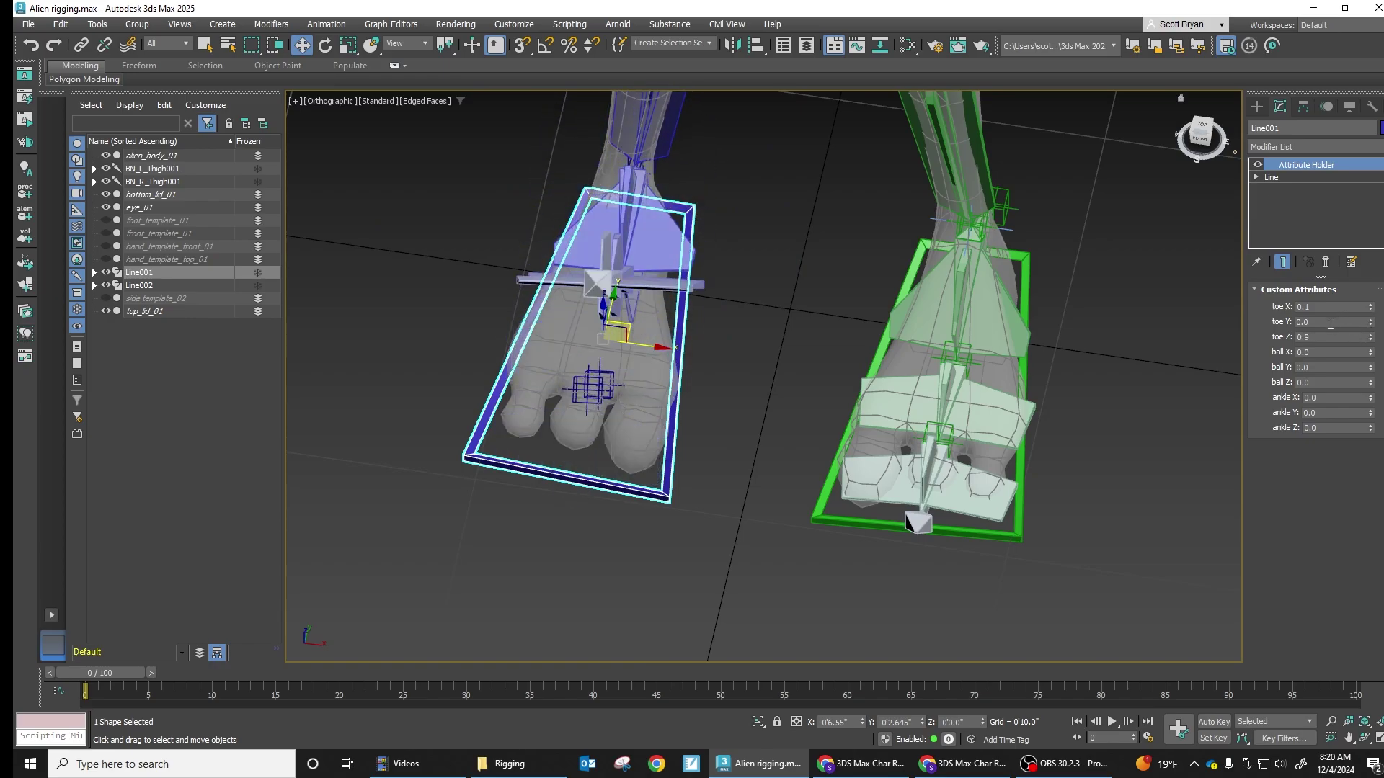
{"action": "key", "text": "ctrl+z"}
{"action": "right_click", "coordinate": [1370, 308]}
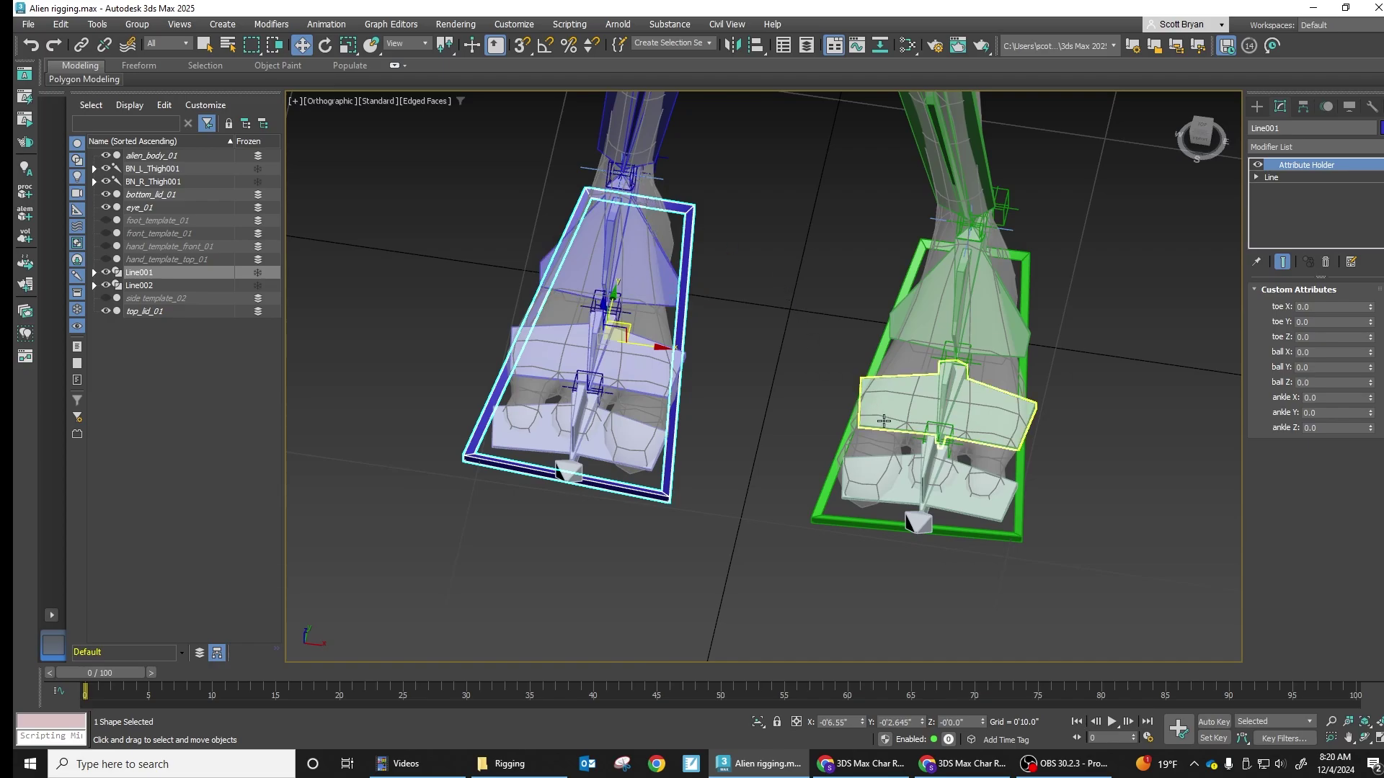
Wire the left foot outline's ball X custom attribute one-way to drive the left ball point helper's X Rotation.
{"action": "left_click", "coordinate": [618, 308]}
{"action": "right_click", "coordinate": [617, 307]}
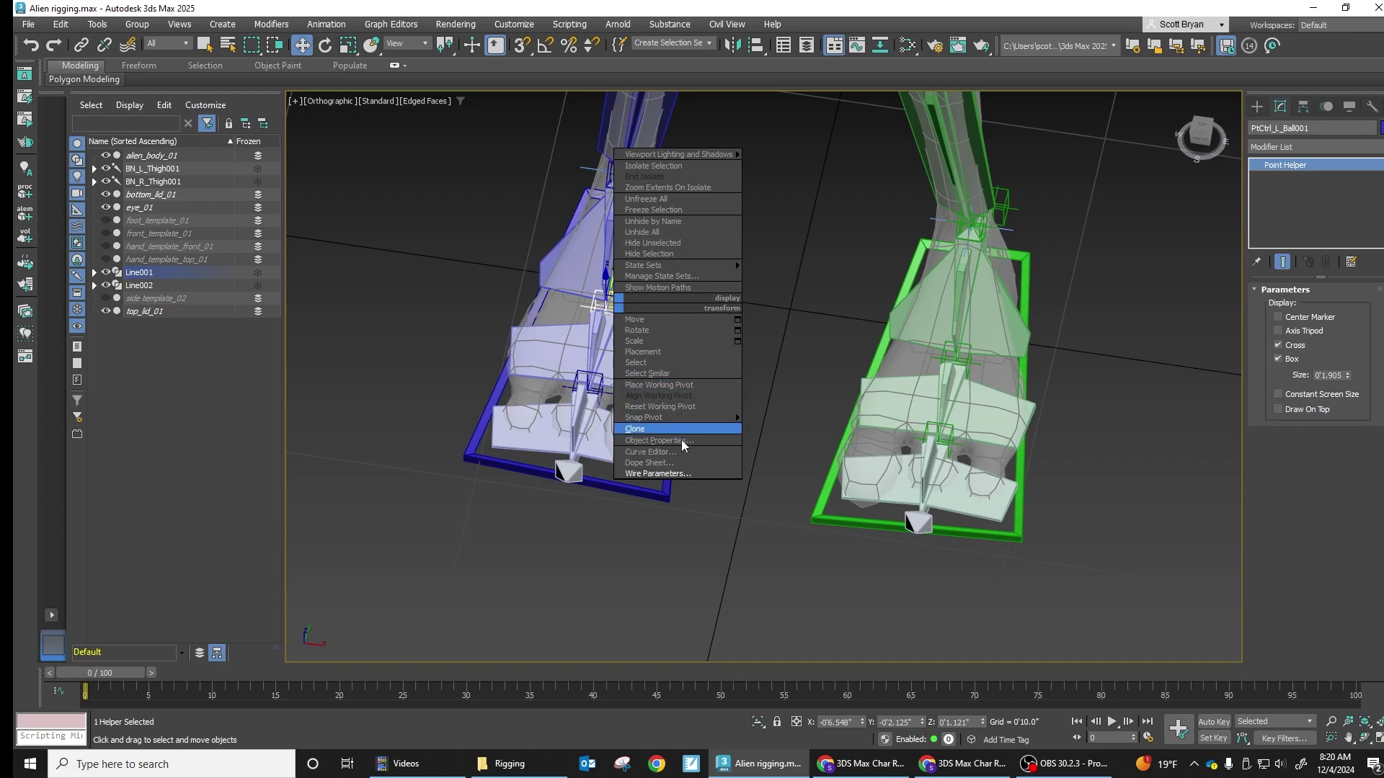
{"action": "left_click", "coordinate": [683, 473]}
{"action": "mouse_move", "coordinate": [603, 317]}
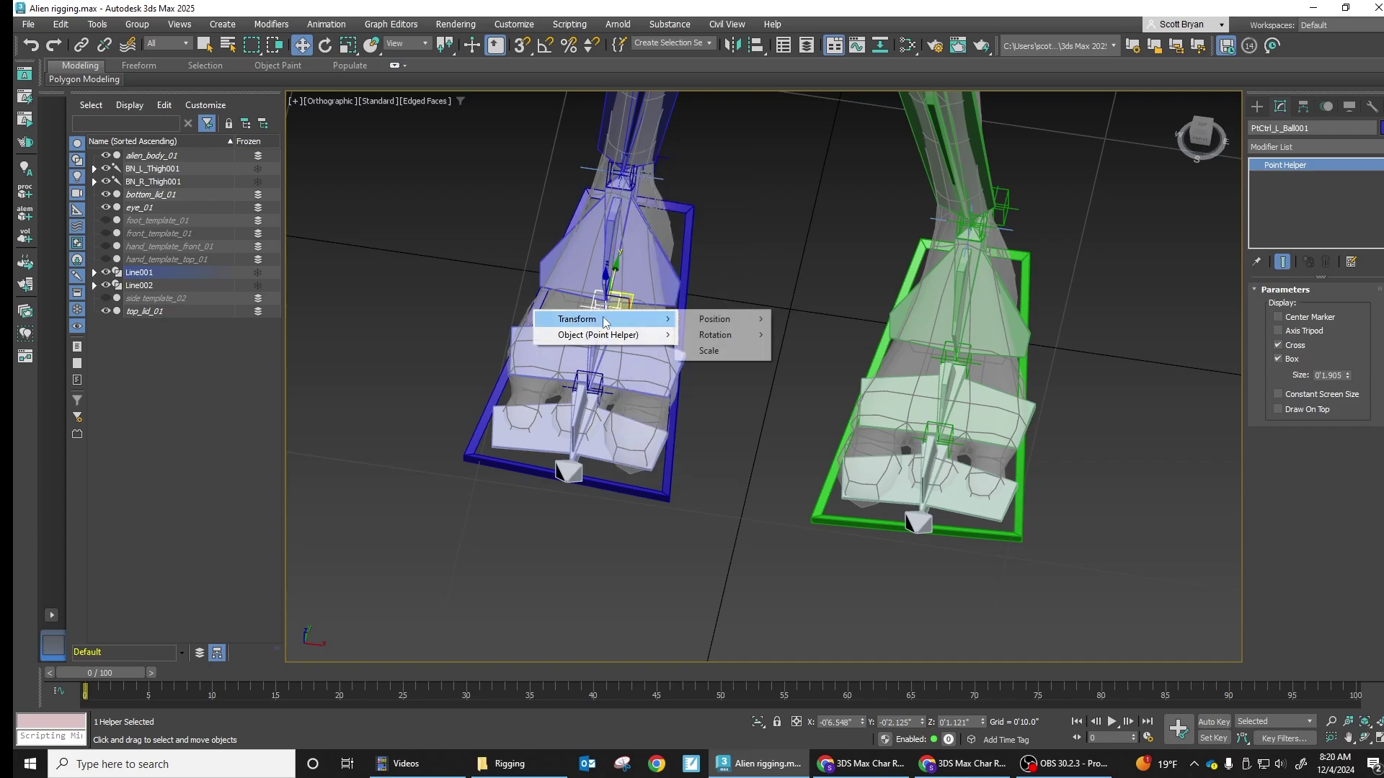
{"action": "mouse_move", "coordinate": [716, 334]}
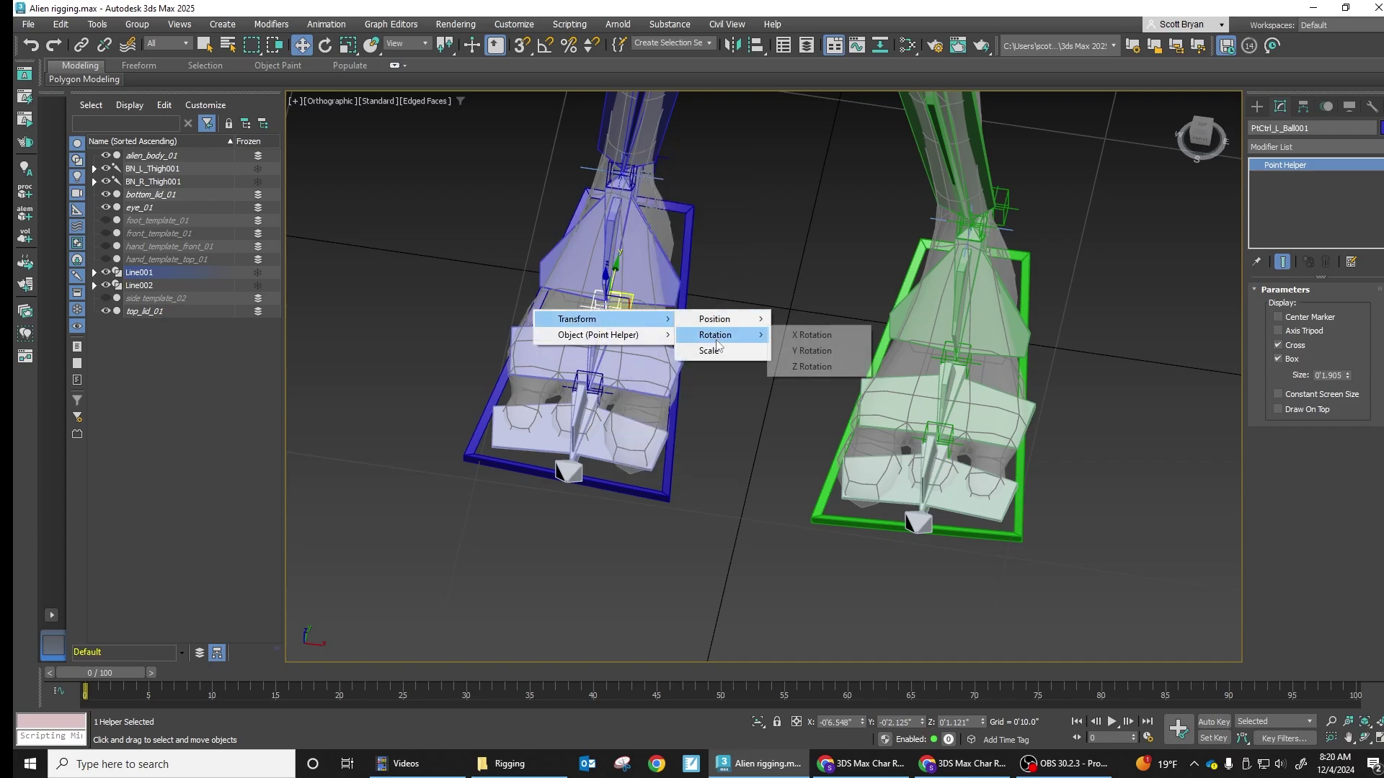
{"action": "left_click", "coordinate": [812, 336]}
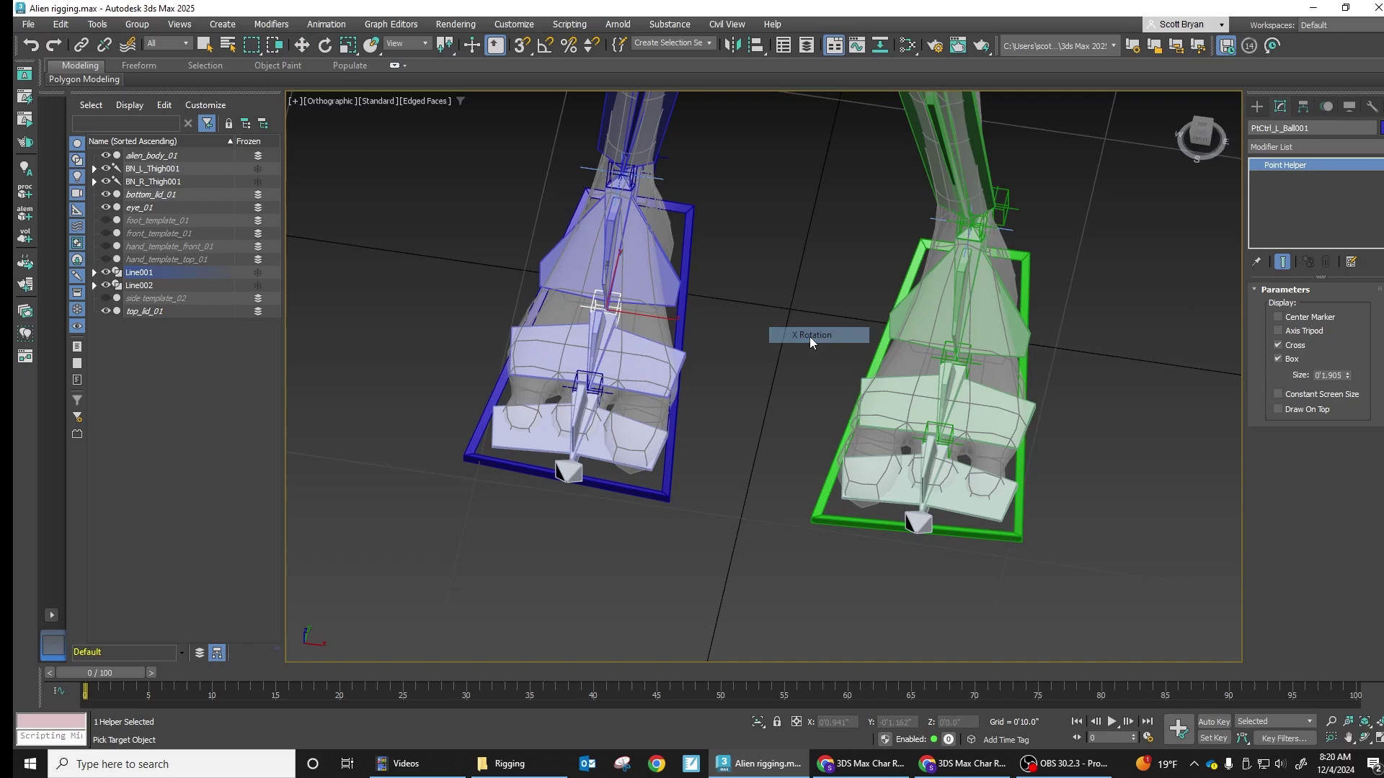
{"action": "left_click", "coordinate": [679, 337]}
{"action": "mouse_move", "coordinate": [684, 359]}
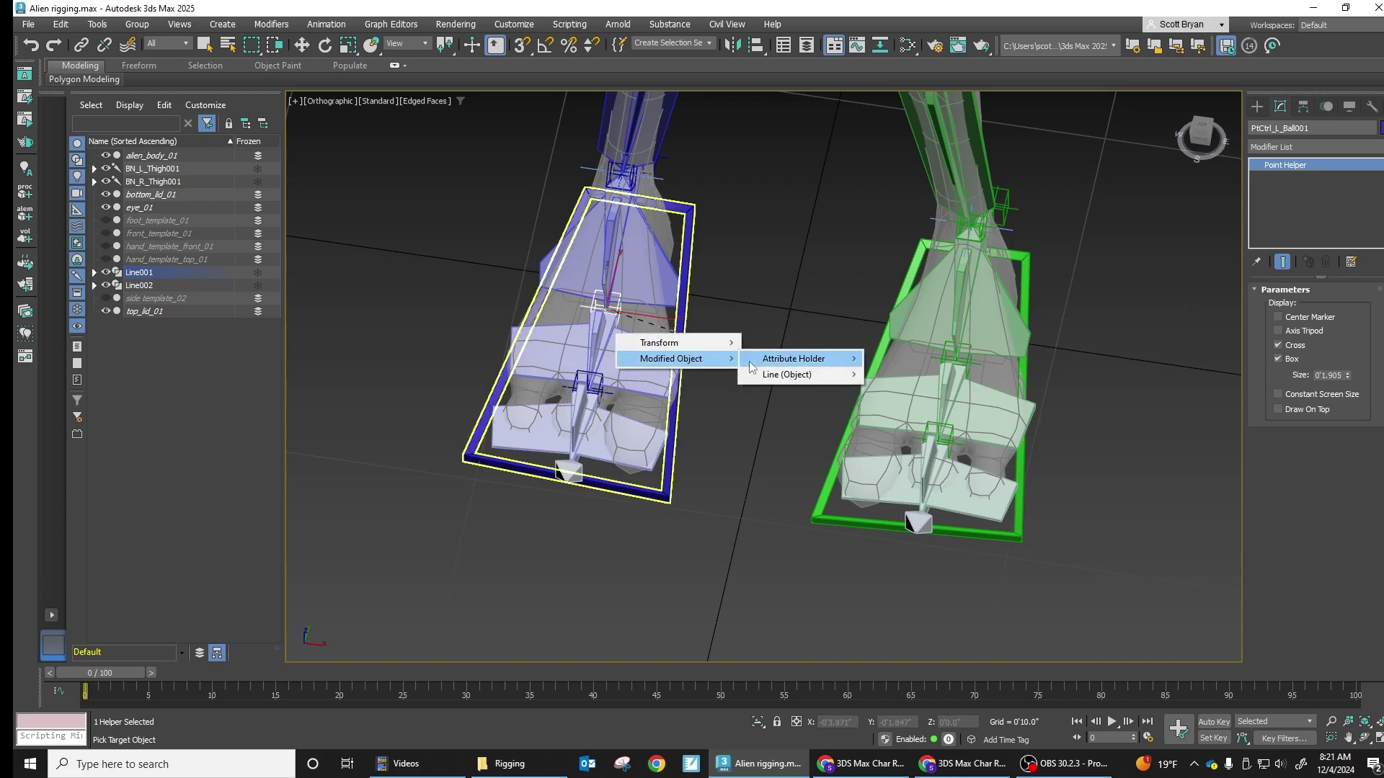
{"action": "mouse_move", "coordinate": [767, 365]}
{"action": "mouse_move", "coordinate": [901, 361]}
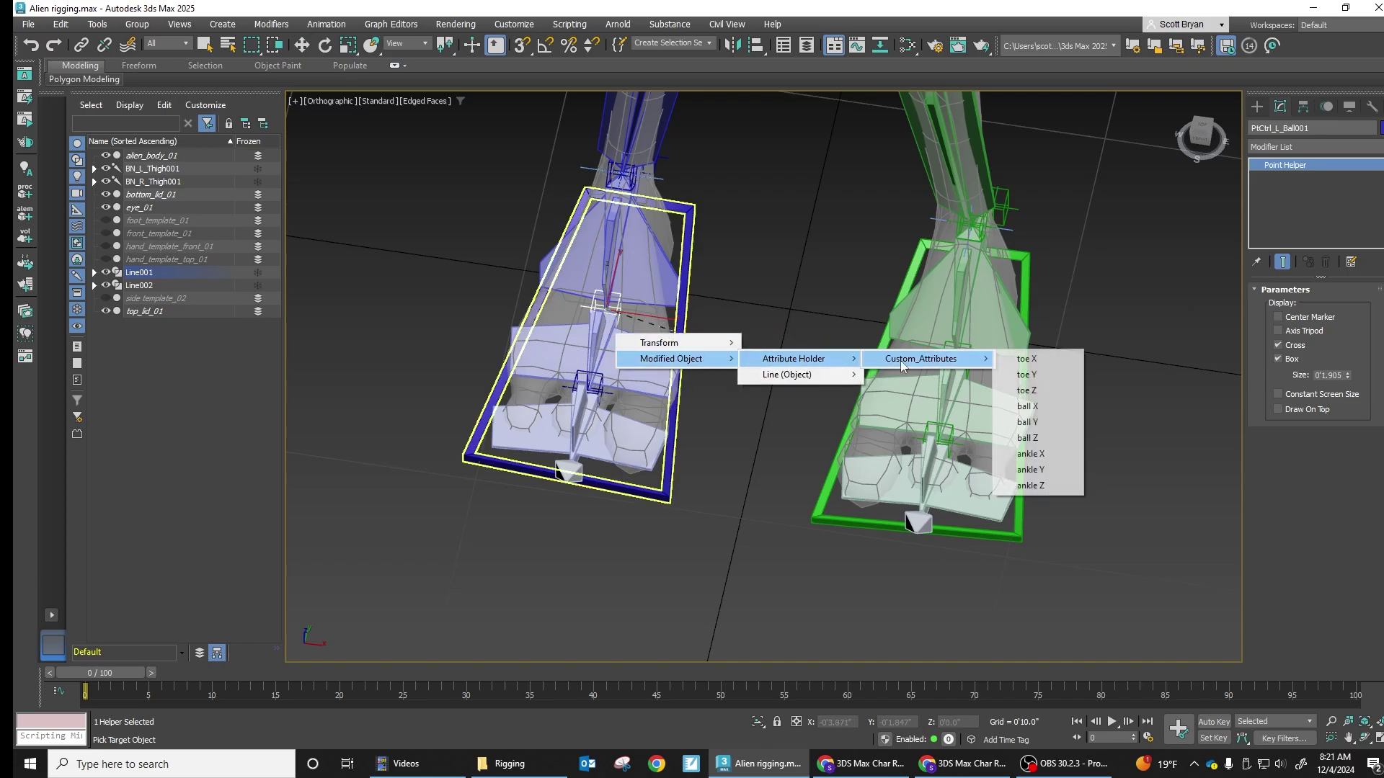
{"action": "left_click", "coordinate": [1033, 406]}
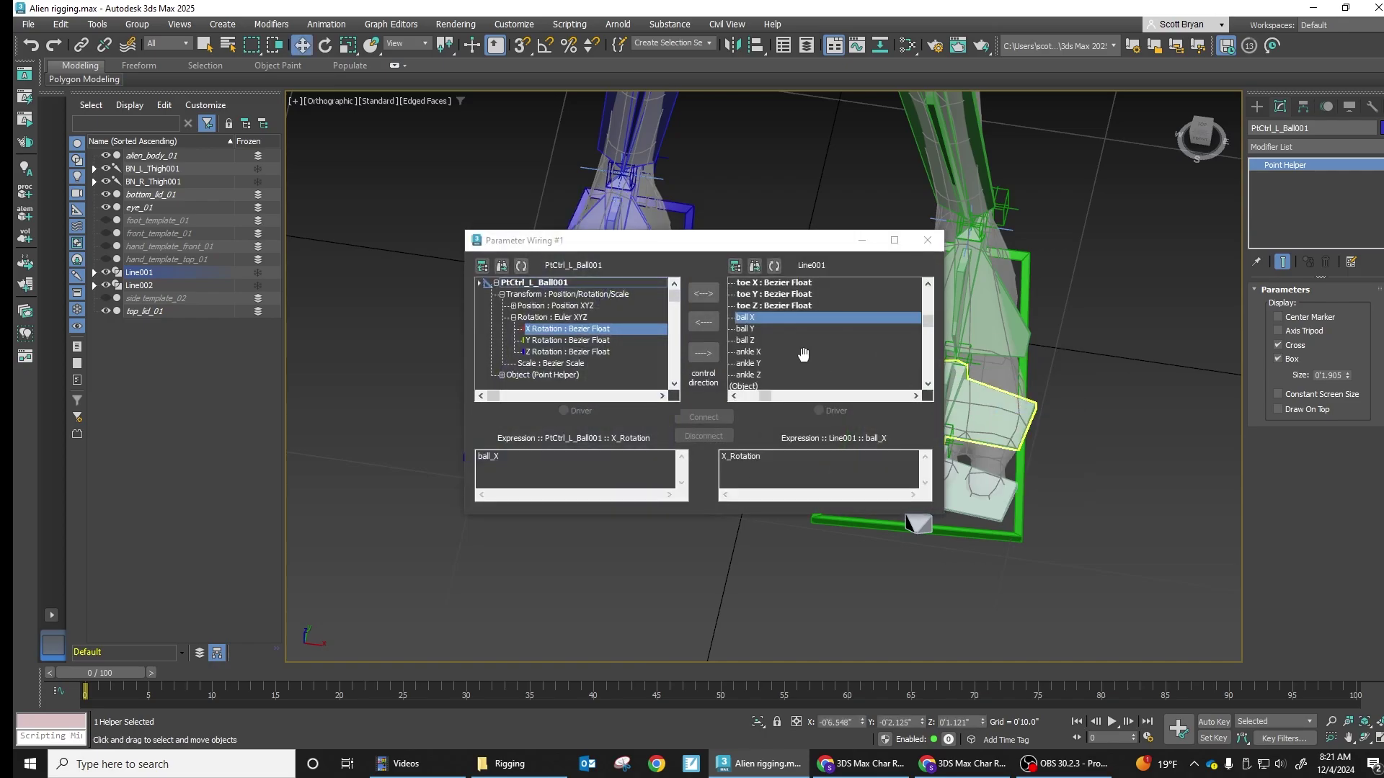
{"action": "left_click", "coordinate": [709, 329]}
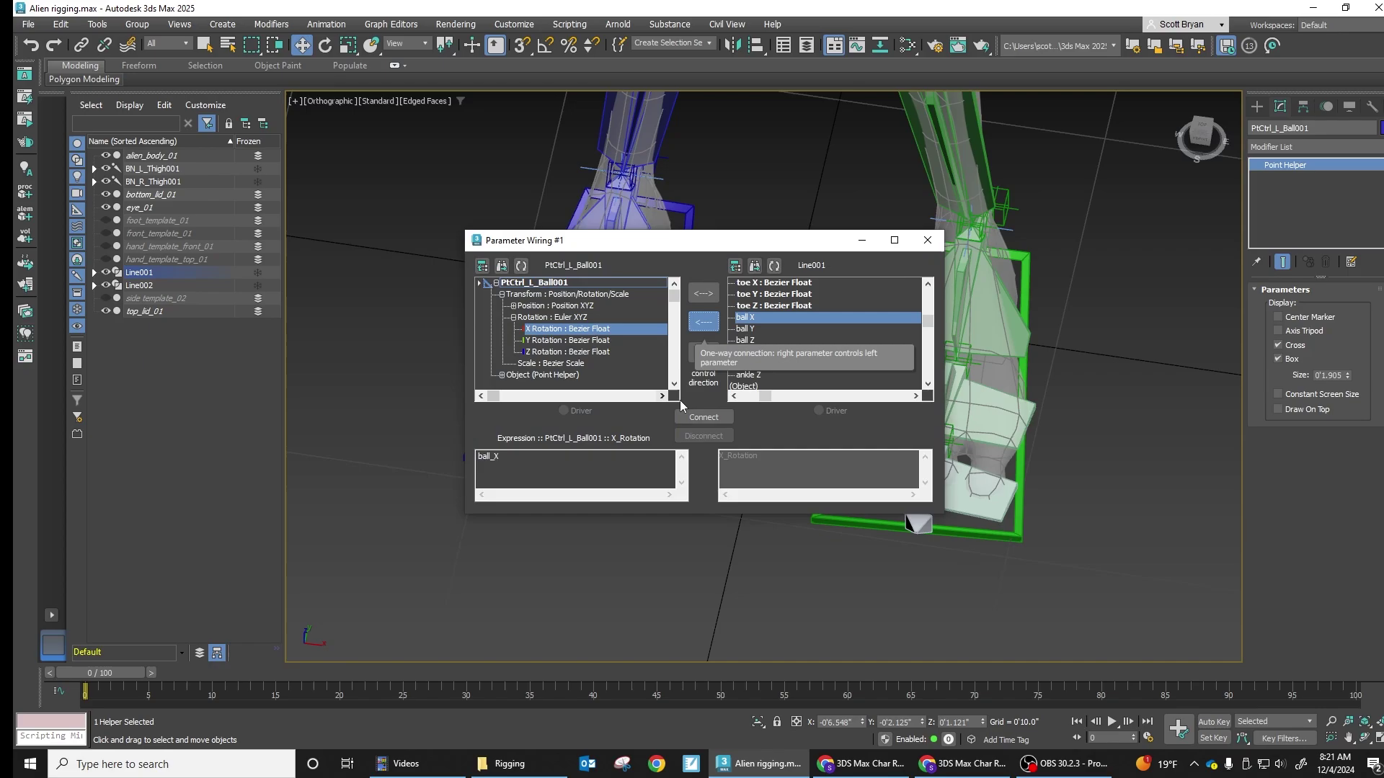
{"action": "left_click", "coordinate": [704, 418]}
{"action": "left_click", "coordinate": [748, 328]}
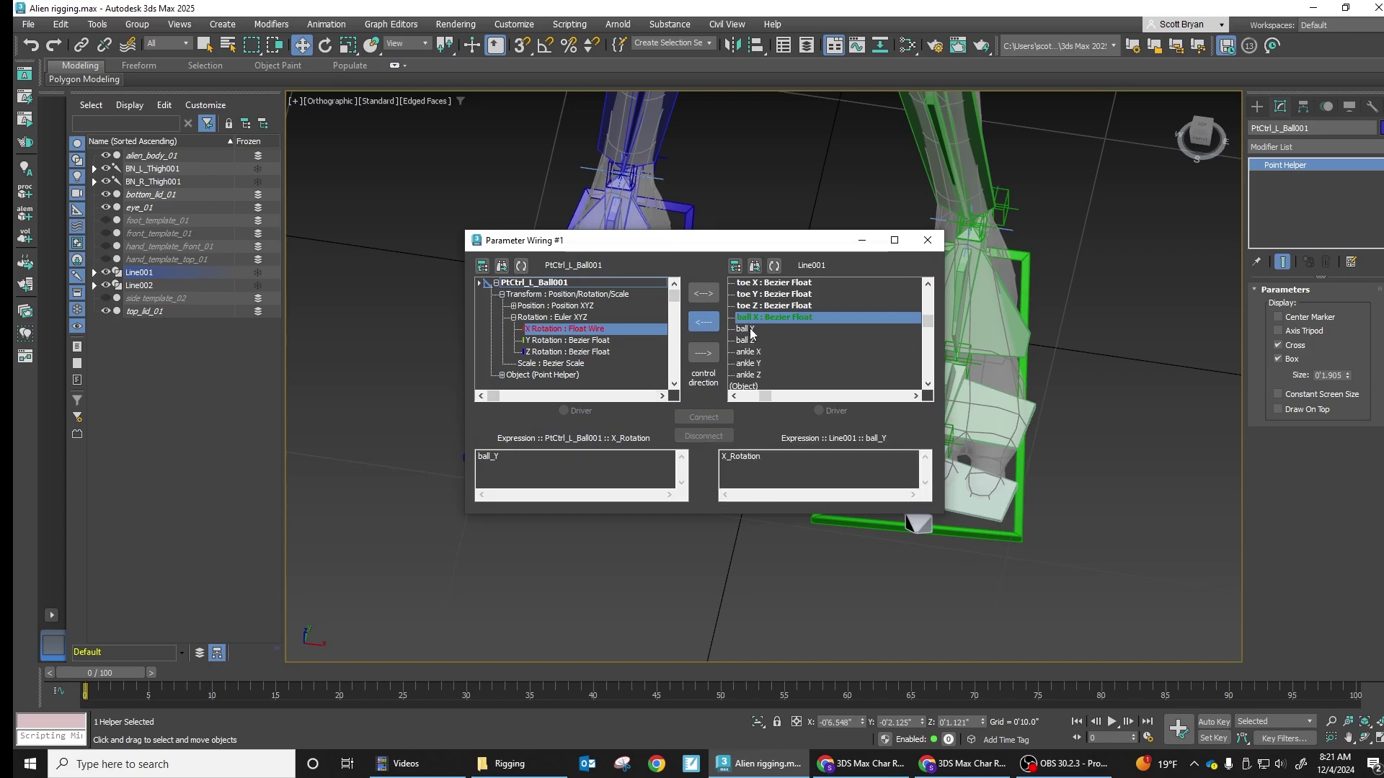
{"action": "left_click", "coordinate": [579, 340]}
{"action": "left_click", "coordinate": [703, 322]}
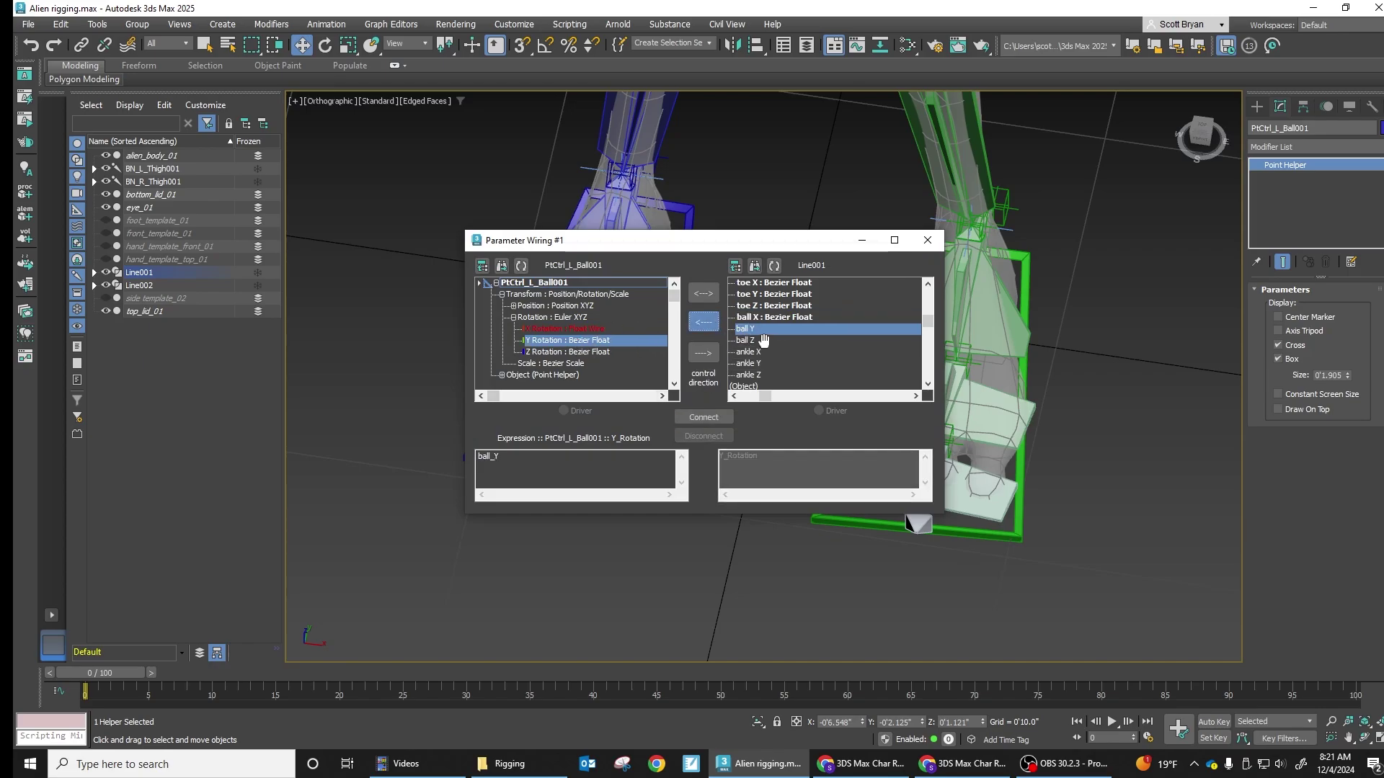
Connect the ball Z attribute one-way to drive the left ball point helper's Z Rotation.
{"action": "left_click", "coordinate": [746, 341]}
{"action": "left_click", "coordinate": [570, 352]}
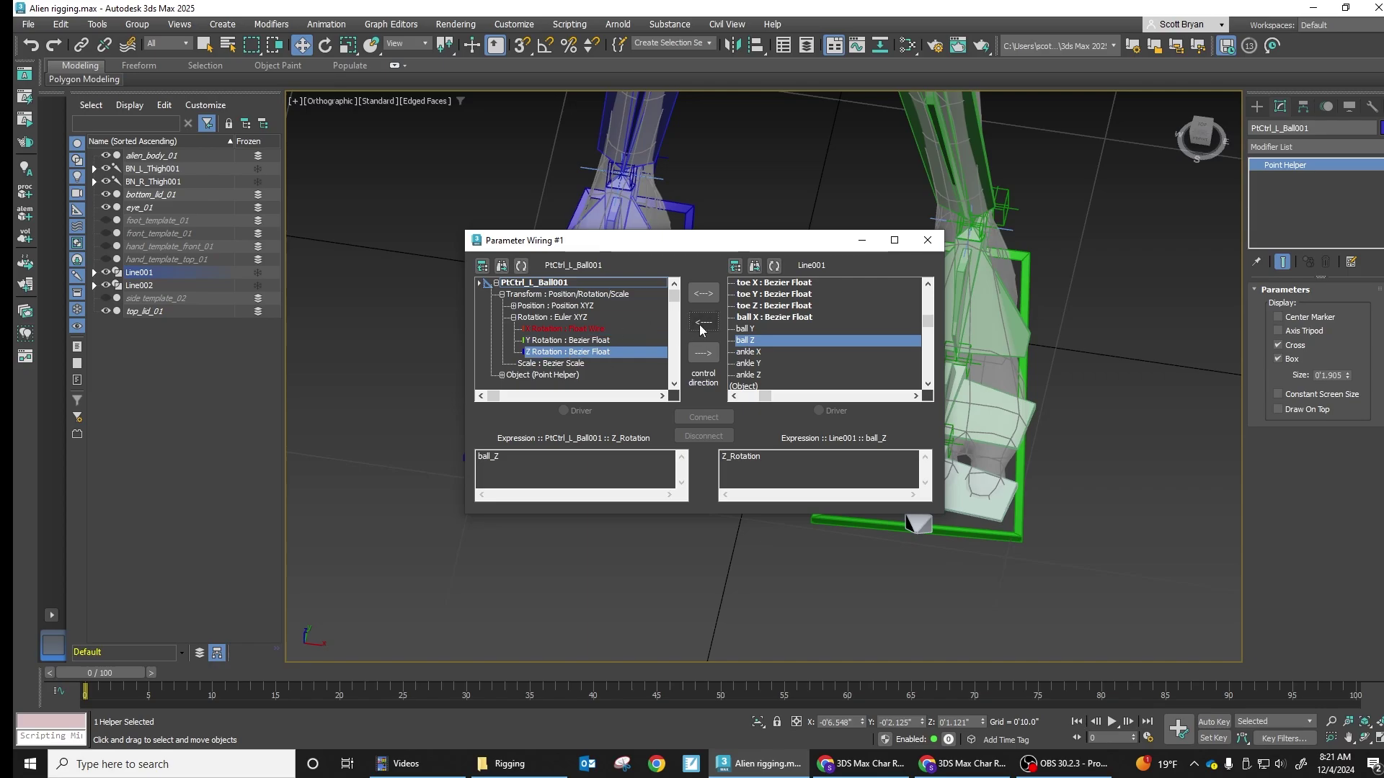
{"action": "left_click", "coordinate": [705, 323]}
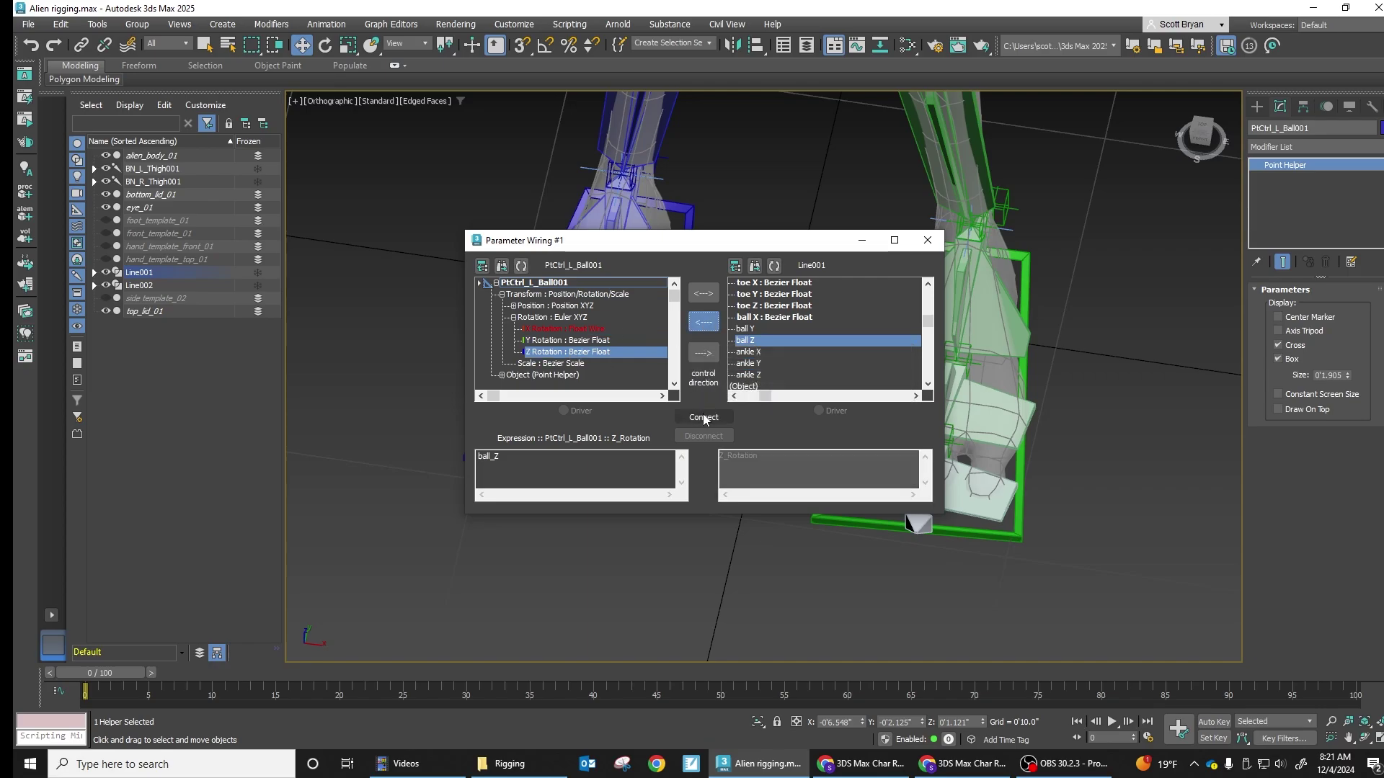
{"action": "left_click", "coordinate": [704, 417]}
Connect the ball Y attribute one-way to drive the left ball point helper's Y Rotation.
{"action": "left_click", "coordinate": [746, 328]}
{"action": "left_click", "coordinate": [558, 341]}
{"action": "left_click", "coordinate": [703, 323]}
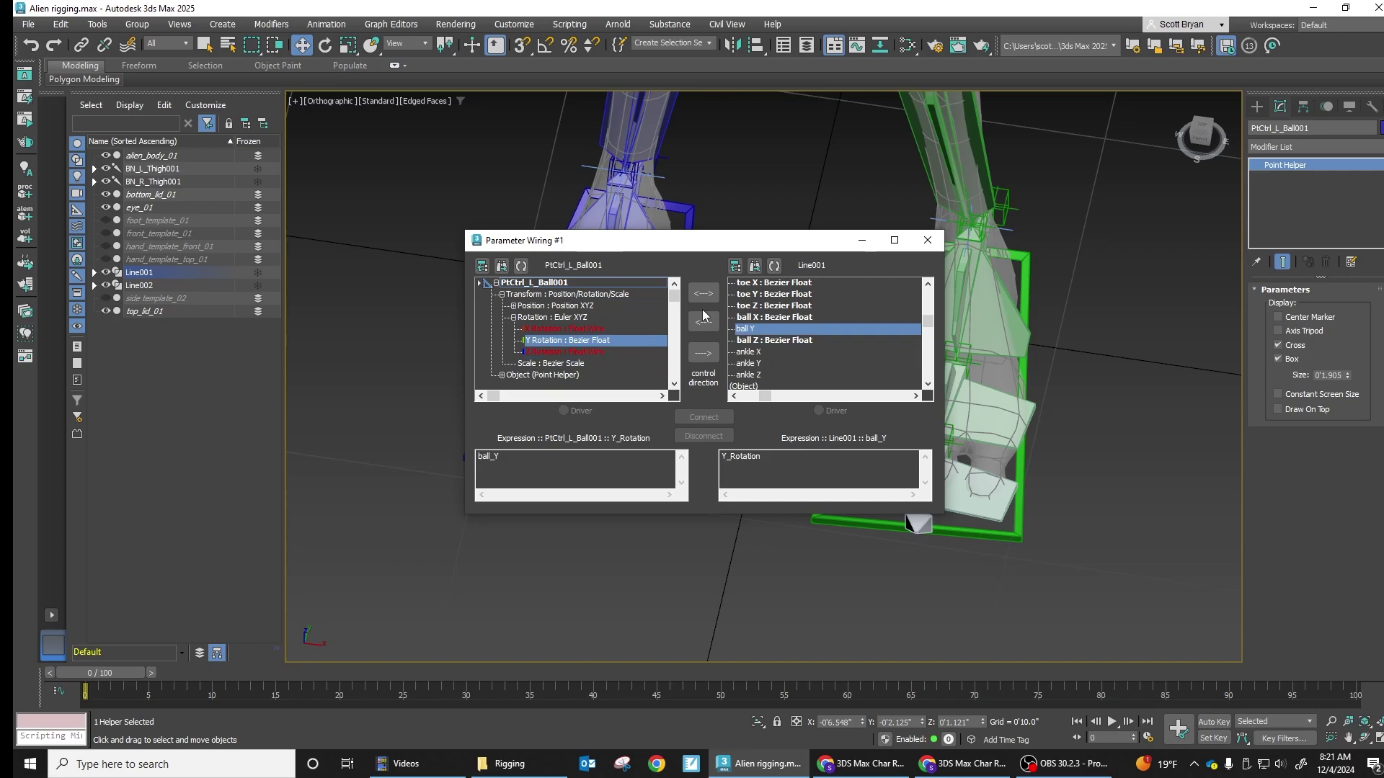
{"action": "left_click", "coordinate": [704, 418]}
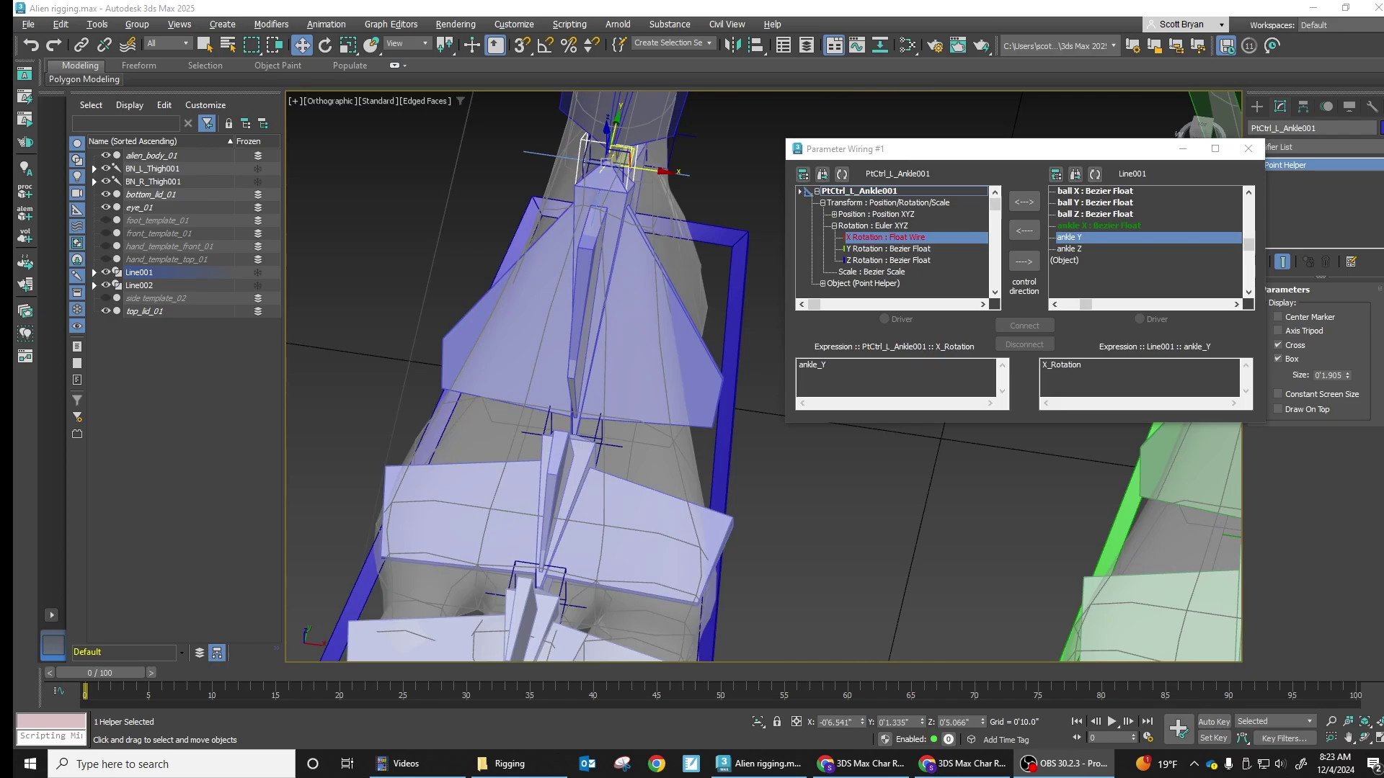
Connect the left foot outline's ankle Y attribute one-way to drive the left ankle point helper's Y Rotation.
{"action": "left_click", "coordinate": [907, 251]}
{"action": "left_click", "coordinate": [1024, 231]}
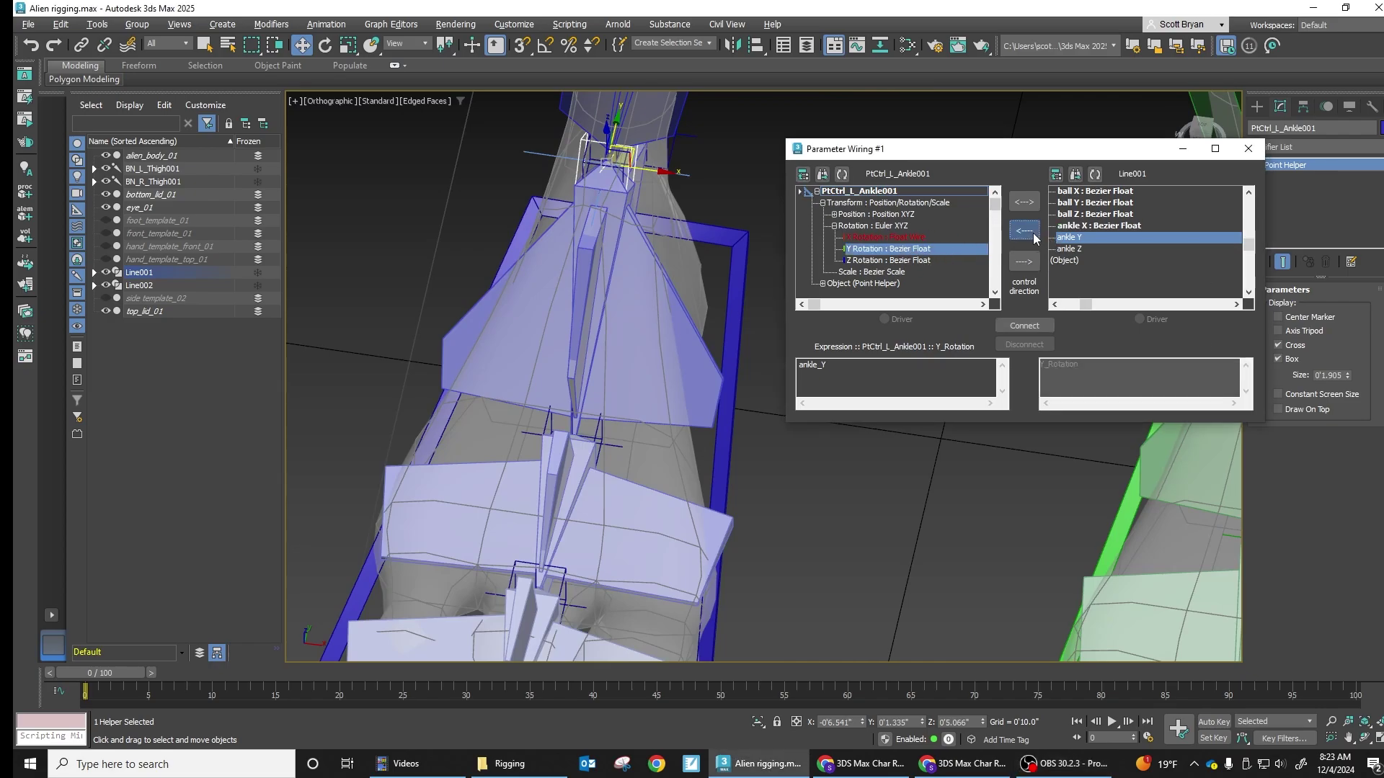
{"action": "left_click", "coordinate": [1026, 328]}
Try wiring the ankle Z attribute one-way to the left ankle helper's Z Rotation, and disconnect it again.
{"action": "left_click", "coordinate": [1079, 250]}
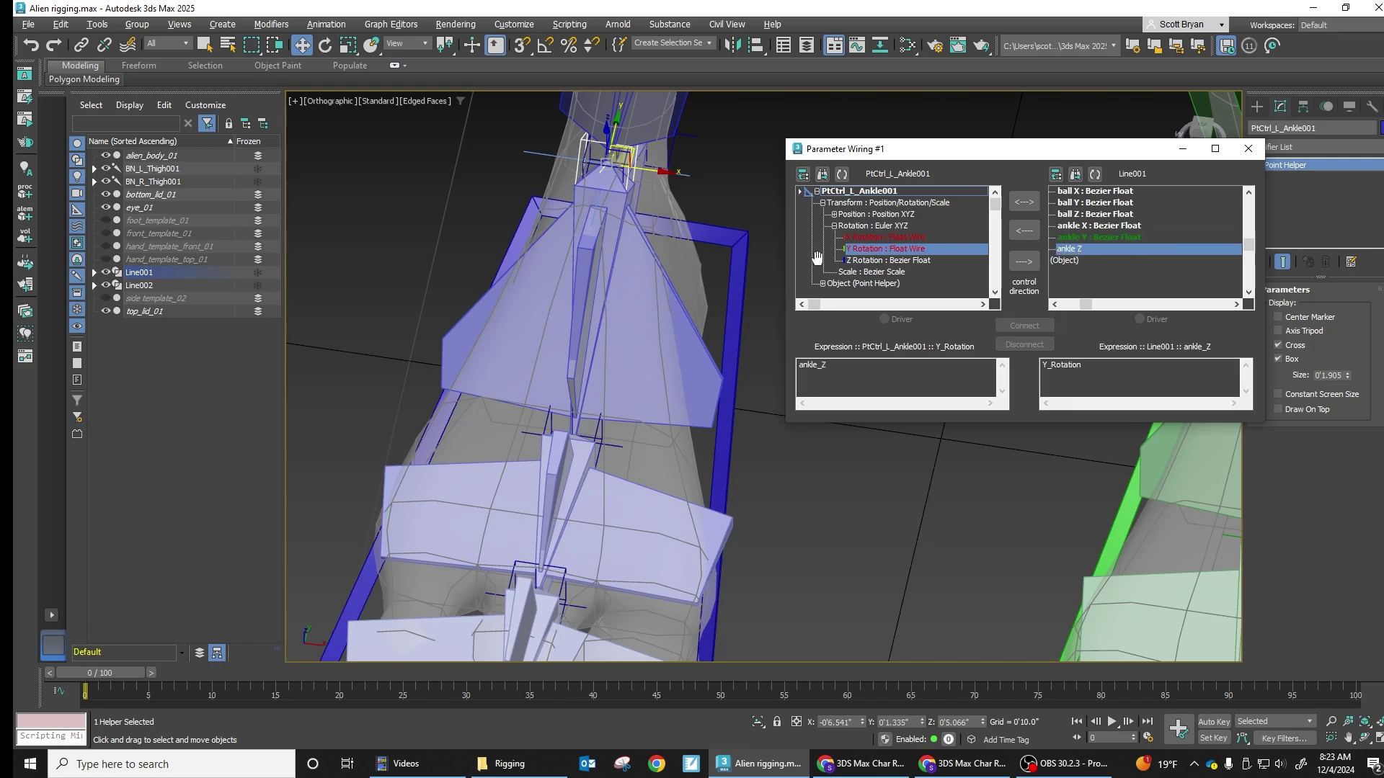
{"action": "left_click", "coordinate": [887, 261]}
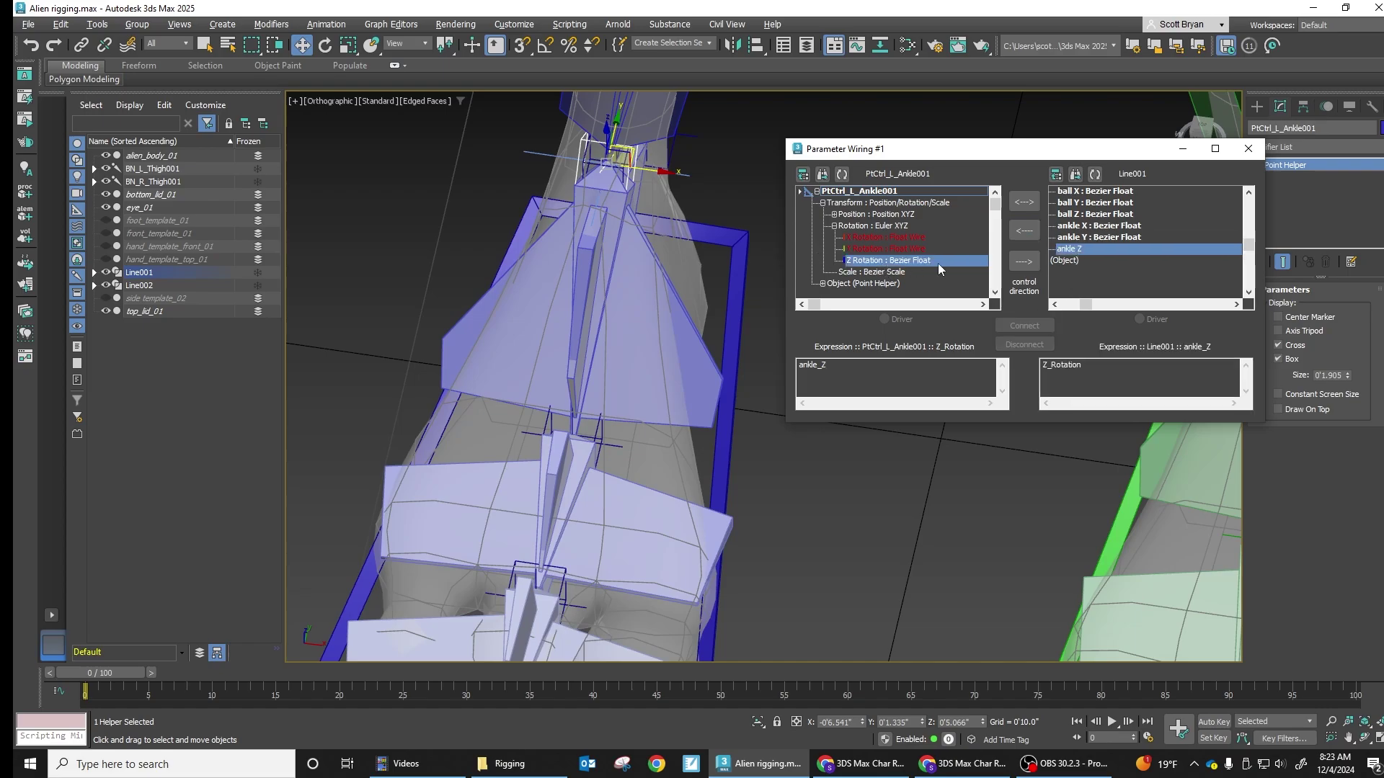
{"action": "left_click", "coordinate": [1019, 231]}
{"action": "left_click", "coordinate": [1025, 326]}
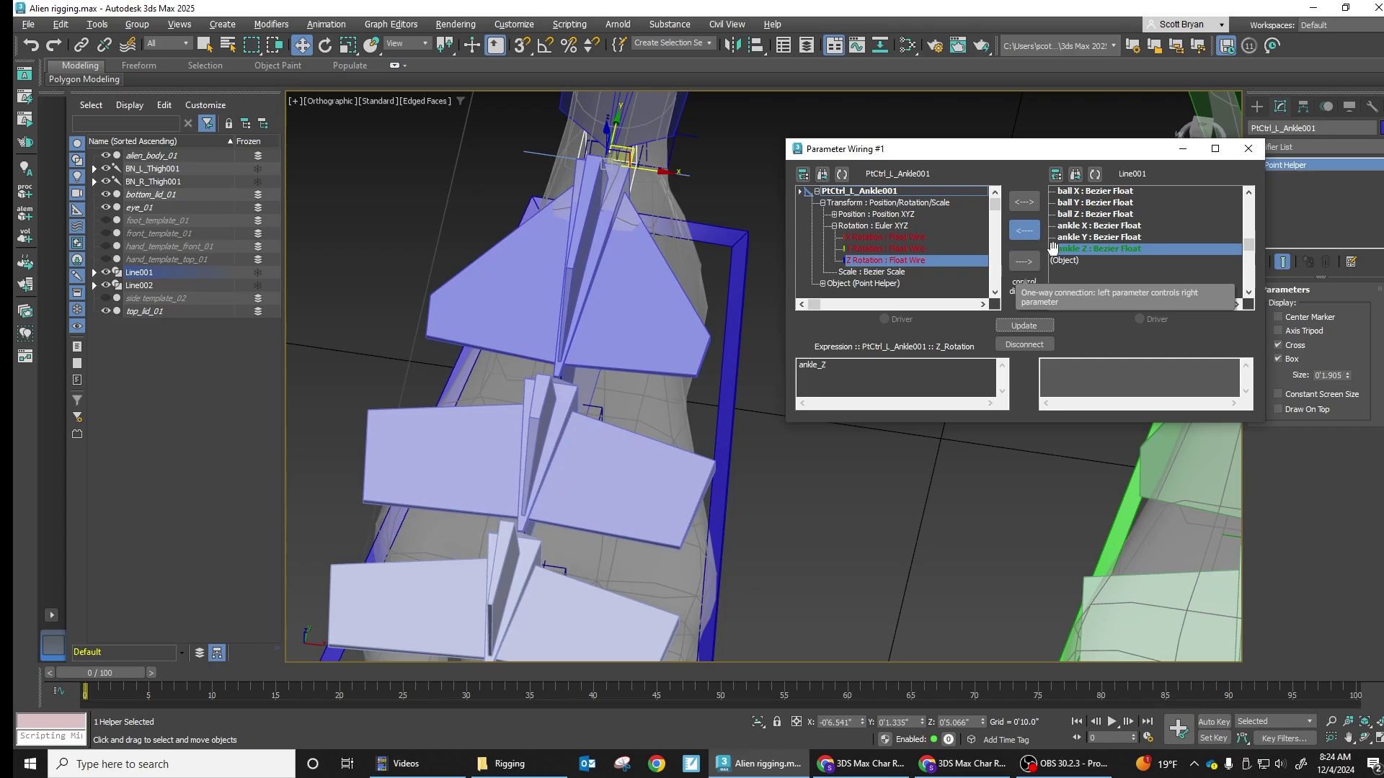
{"action": "left_click", "coordinate": [1025, 344]}
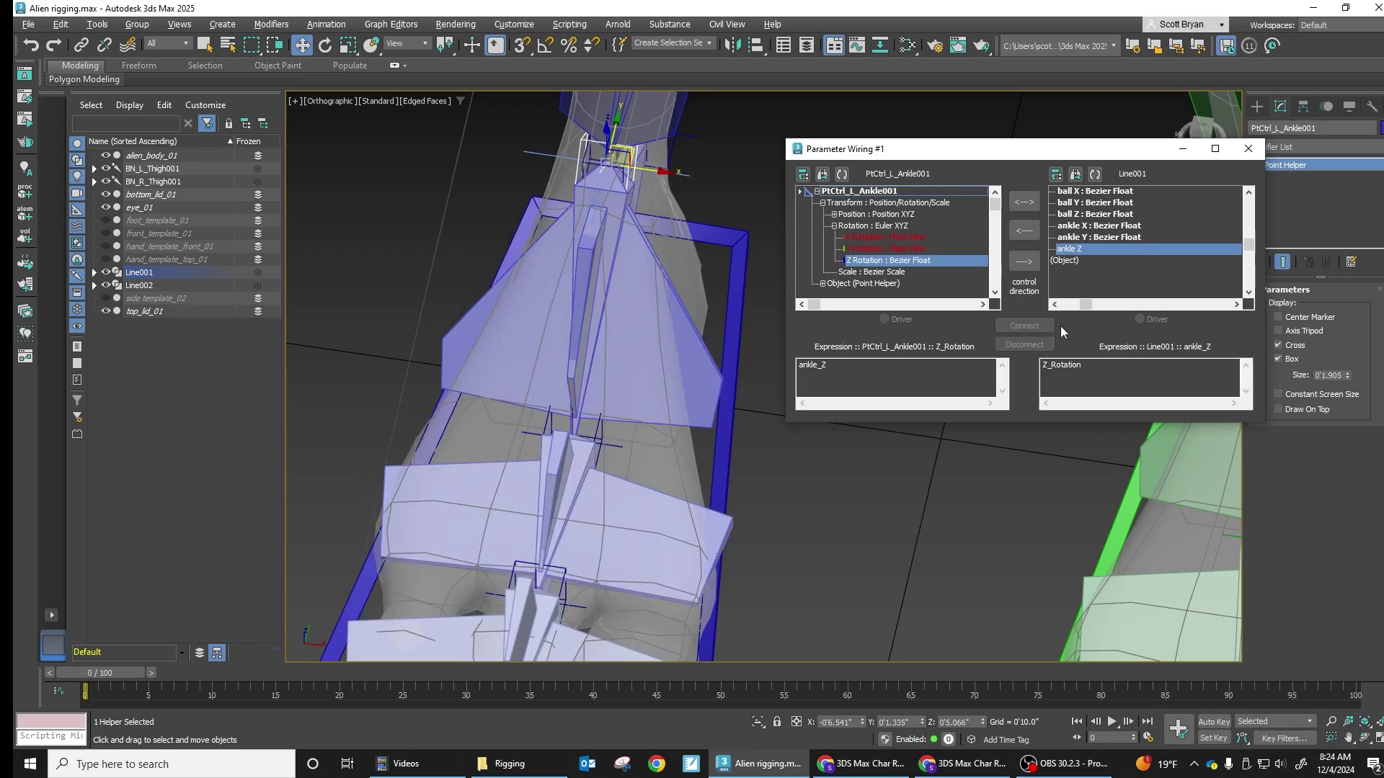
Freeze the transform of the left ankle point helper and accept the added controller layer.
{"action": "right_click", "coordinate": [578, 153]}
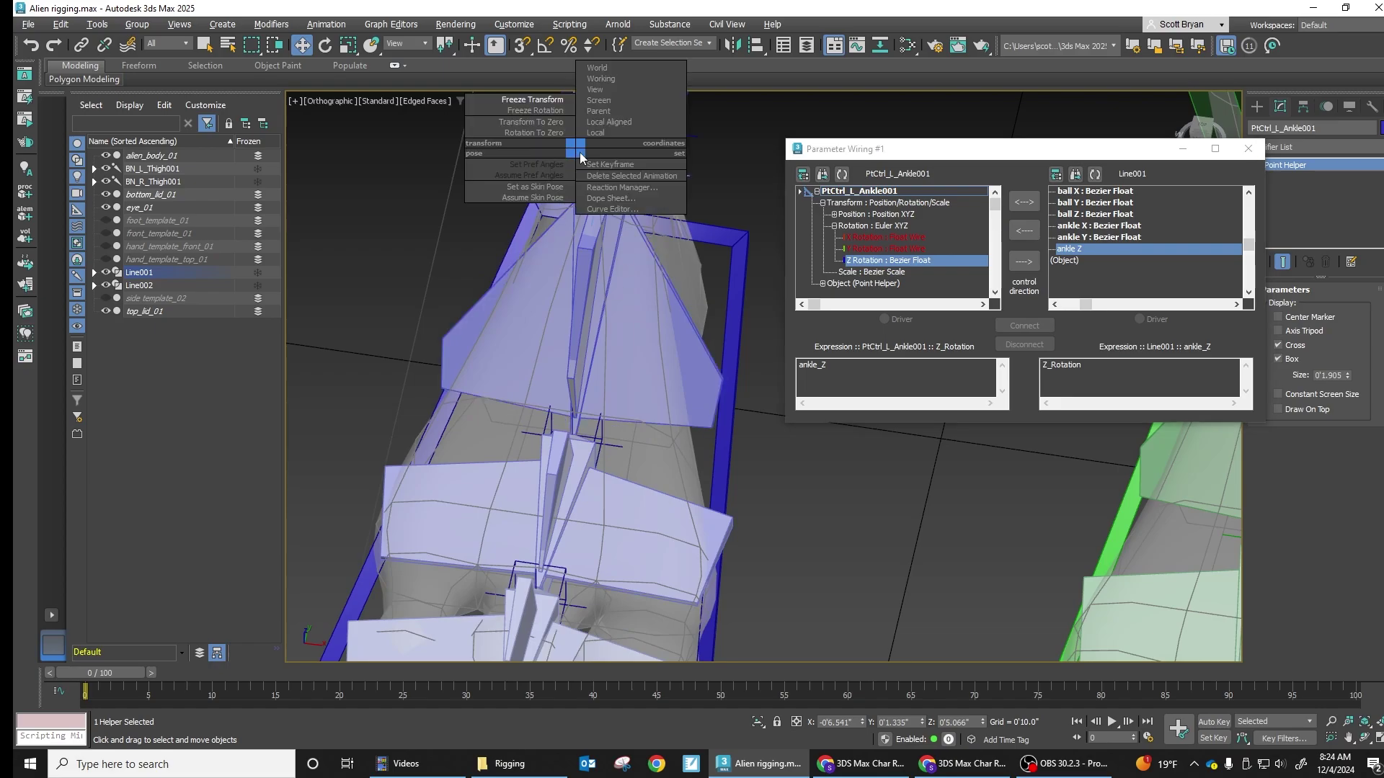
{"action": "left_click", "coordinate": [537, 100]}
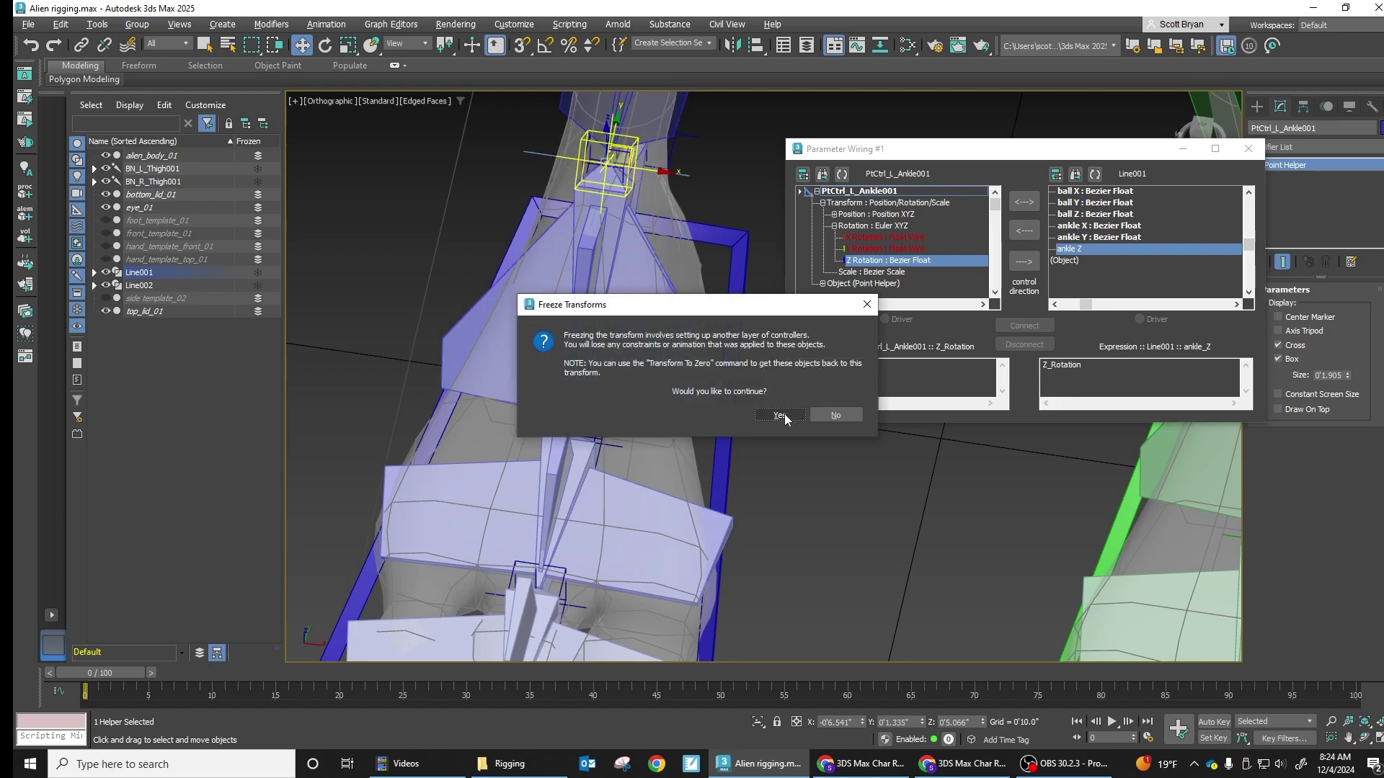
{"action": "left_click", "coordinate": [779, 414]}
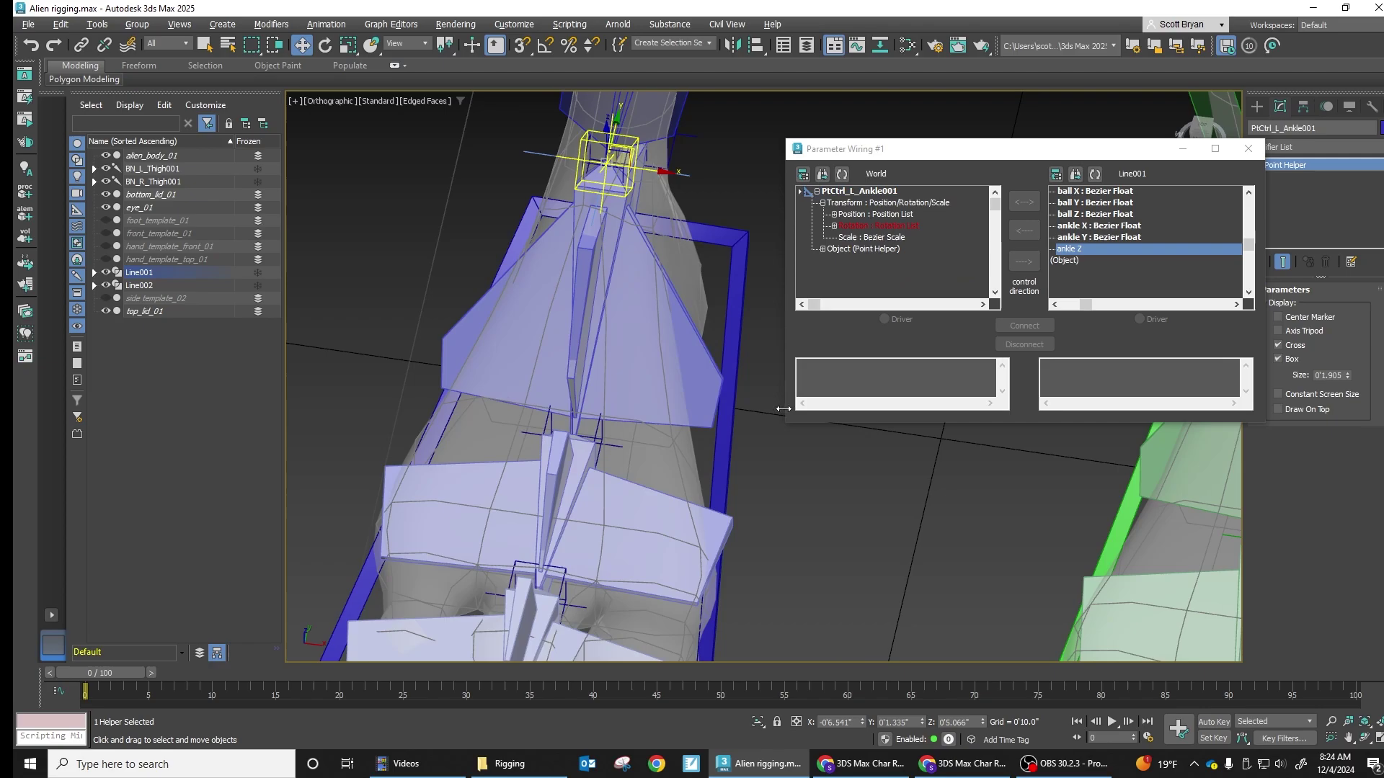
Connect the ankle Z attribute one-way to drive the Z Rotation in the left ankle helper's Zero Euler XYZ controller.
{"action": "left_click", "coordinate": [834, 226]}
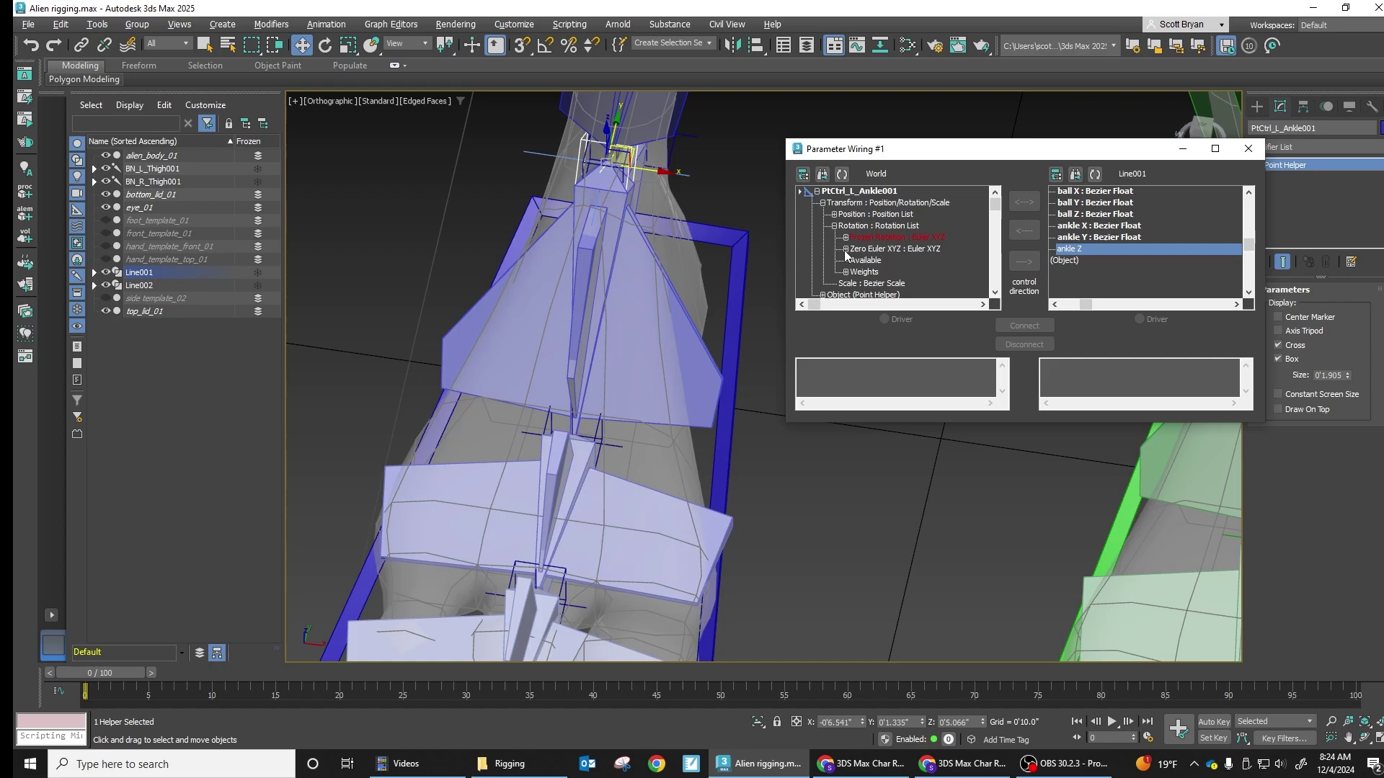
{"action": "left_click", "coordinate": [845, 249]}
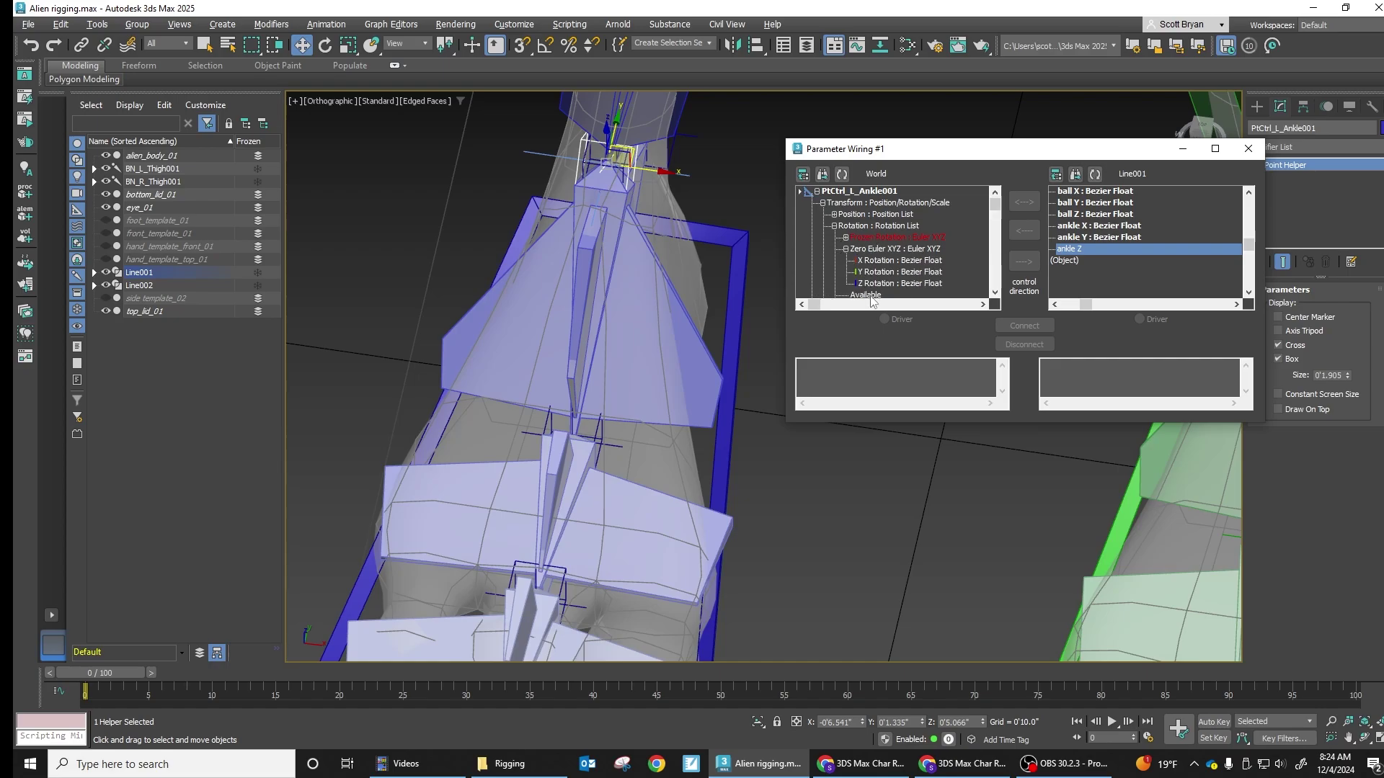
{"action": "left_click", "coordinate": [890, 284]}
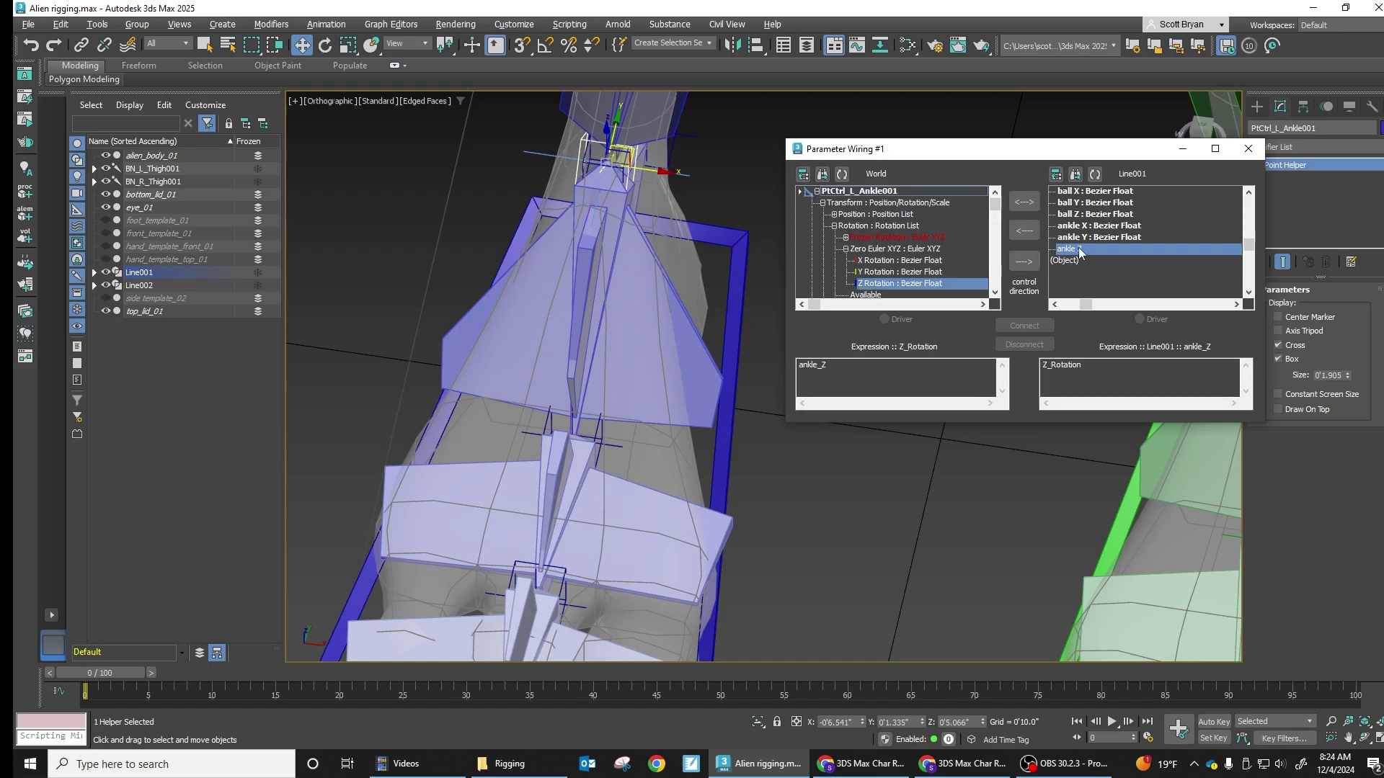
{"action": "left_click", "coordinate": [1025, 231]}
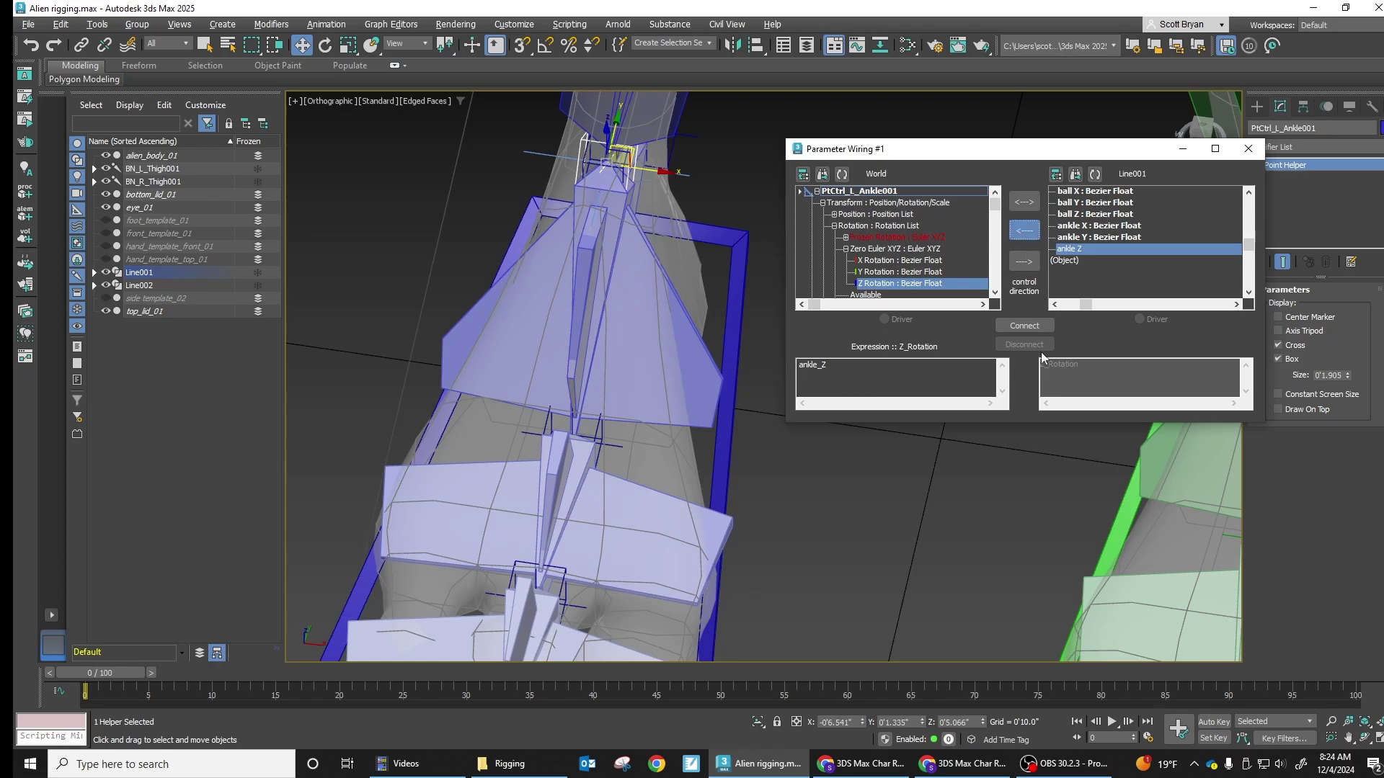
{"action": "left_click", "coordinate": [1024, 328]}
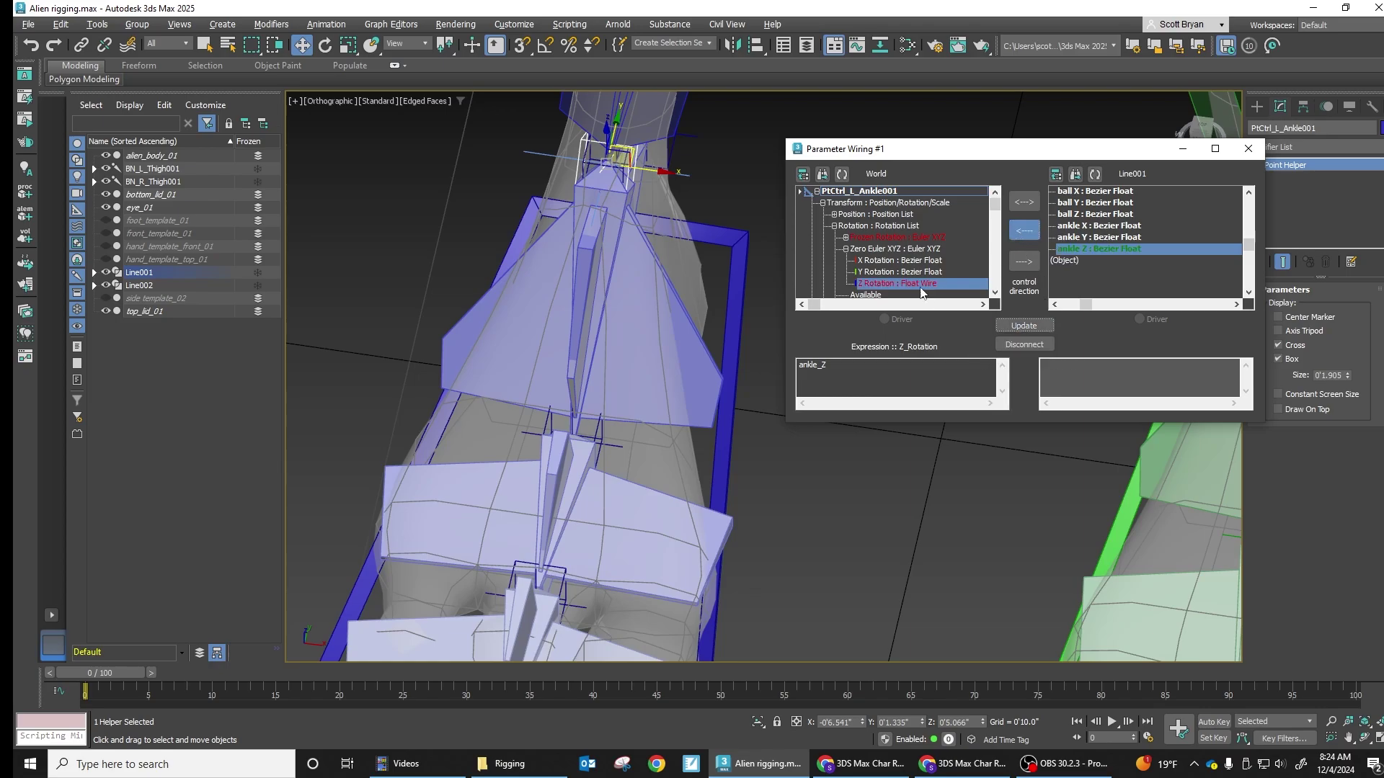
{"action": "left_click", "coordinate": [846, 238]}
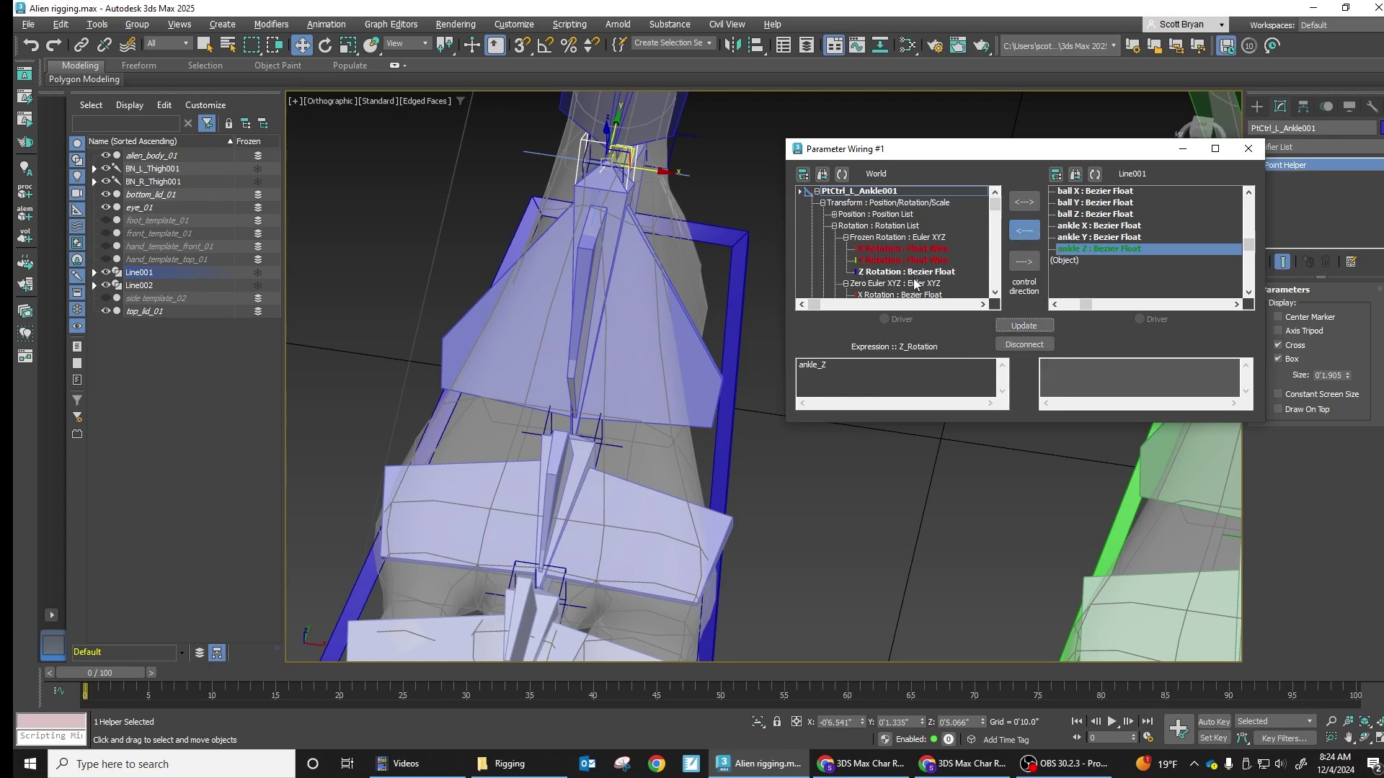
{"action": "left_click", "coordinate": [846, 238]}
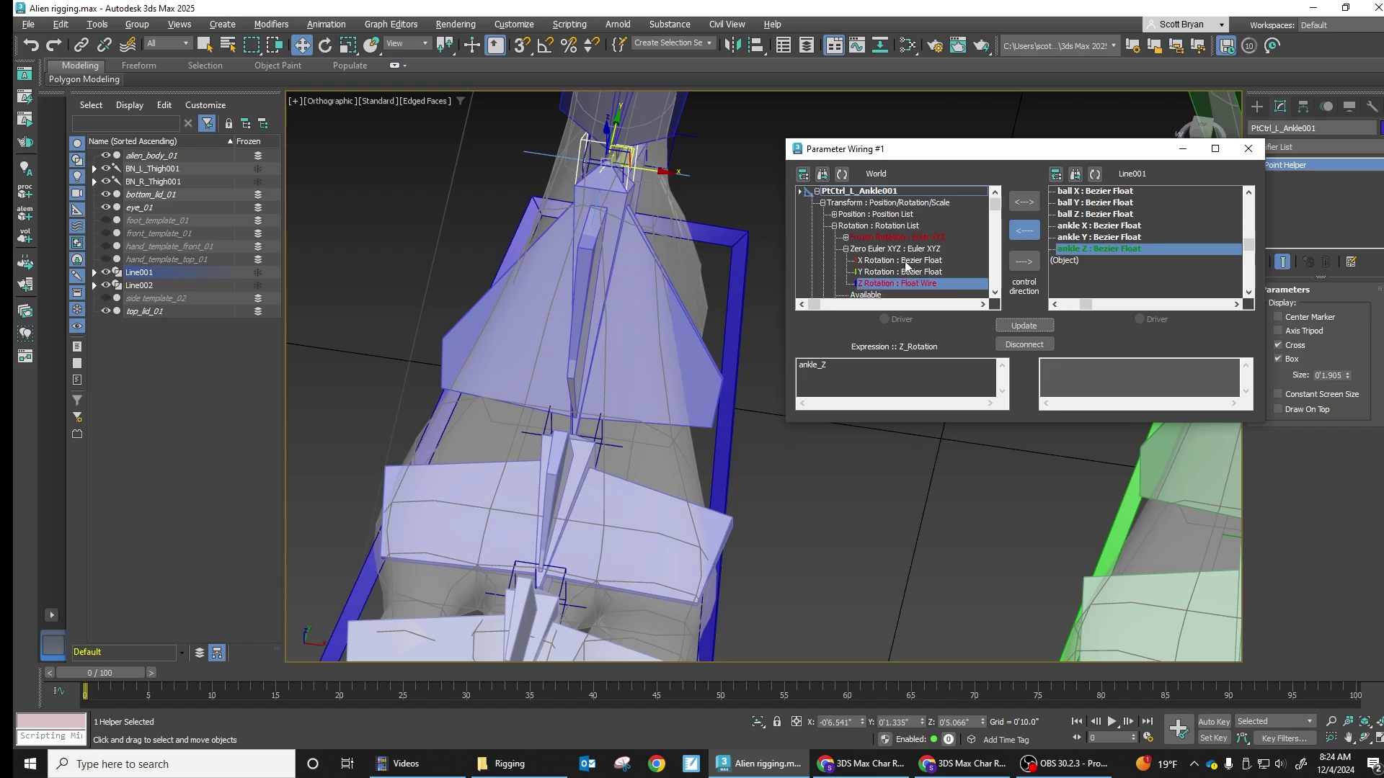
Connect the ankle Y attribute one-way to drive the Y Rotation in the left ankle helper's Zero Euler XYZ controller.
{"action": "left_click", "coordinate": [901, 261]}
{"action": "left_click", "coordinate": [907, 272]}
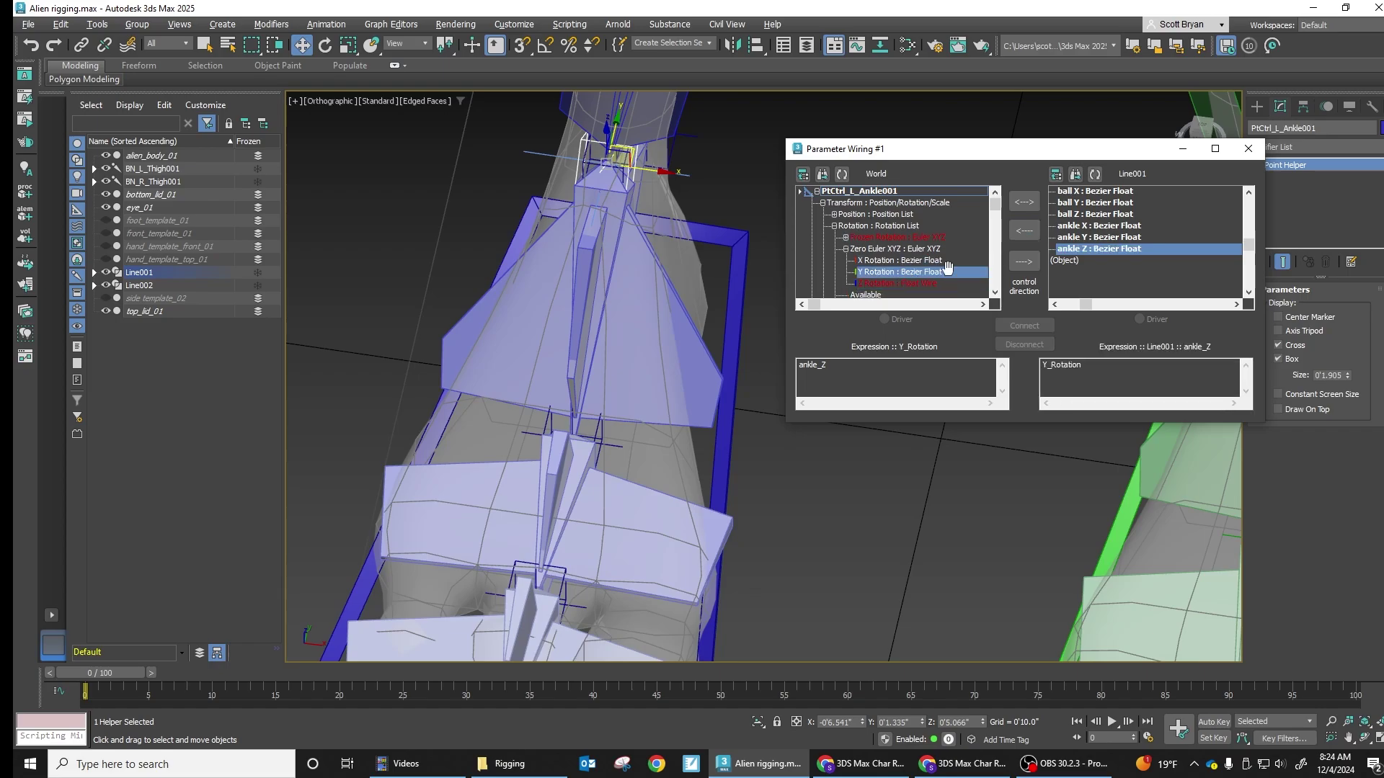
{"action": "left_click", "coordinate": [1087, 239]}
{"action": "left_click", "coordinate": [1023, 232]}
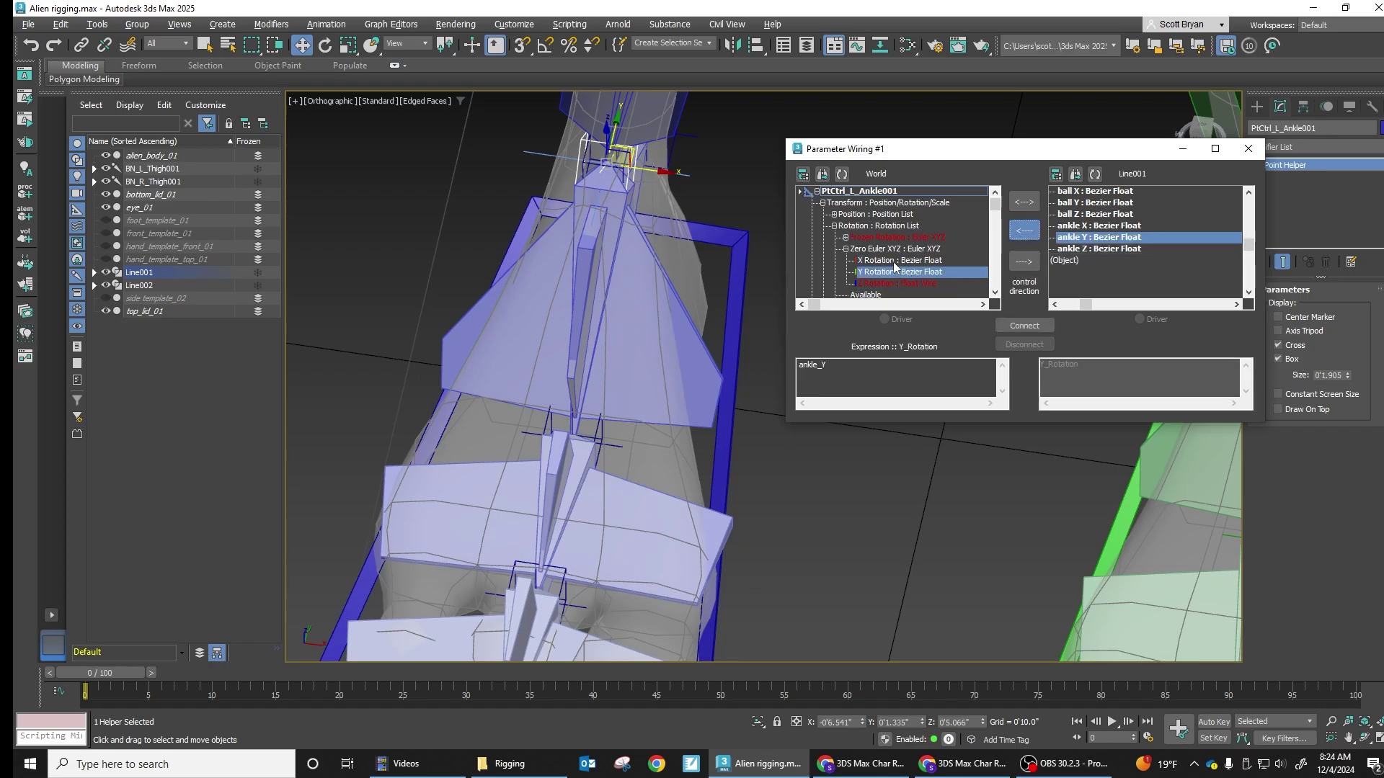
{"action": "left_click", "coordinate": [1032, 327]}
Connect the ankle X attribute one-way to the left ankle helper's Zero Euler XYZ X Rotation, and close the Parameter Wiring dialog.
{"action": "left_click", "coordinate": [910, 262]}
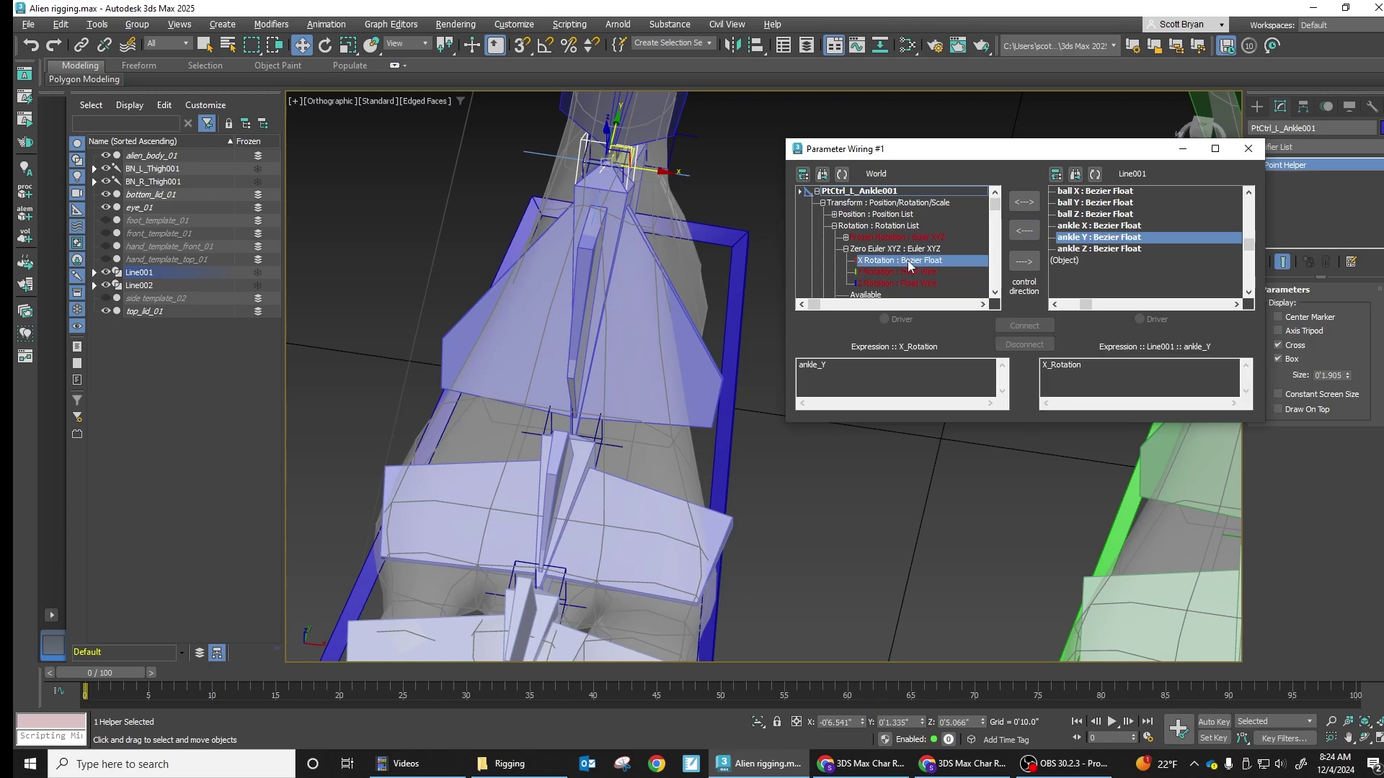
{"action": "left_click", "coordinate": [1095, 226]}
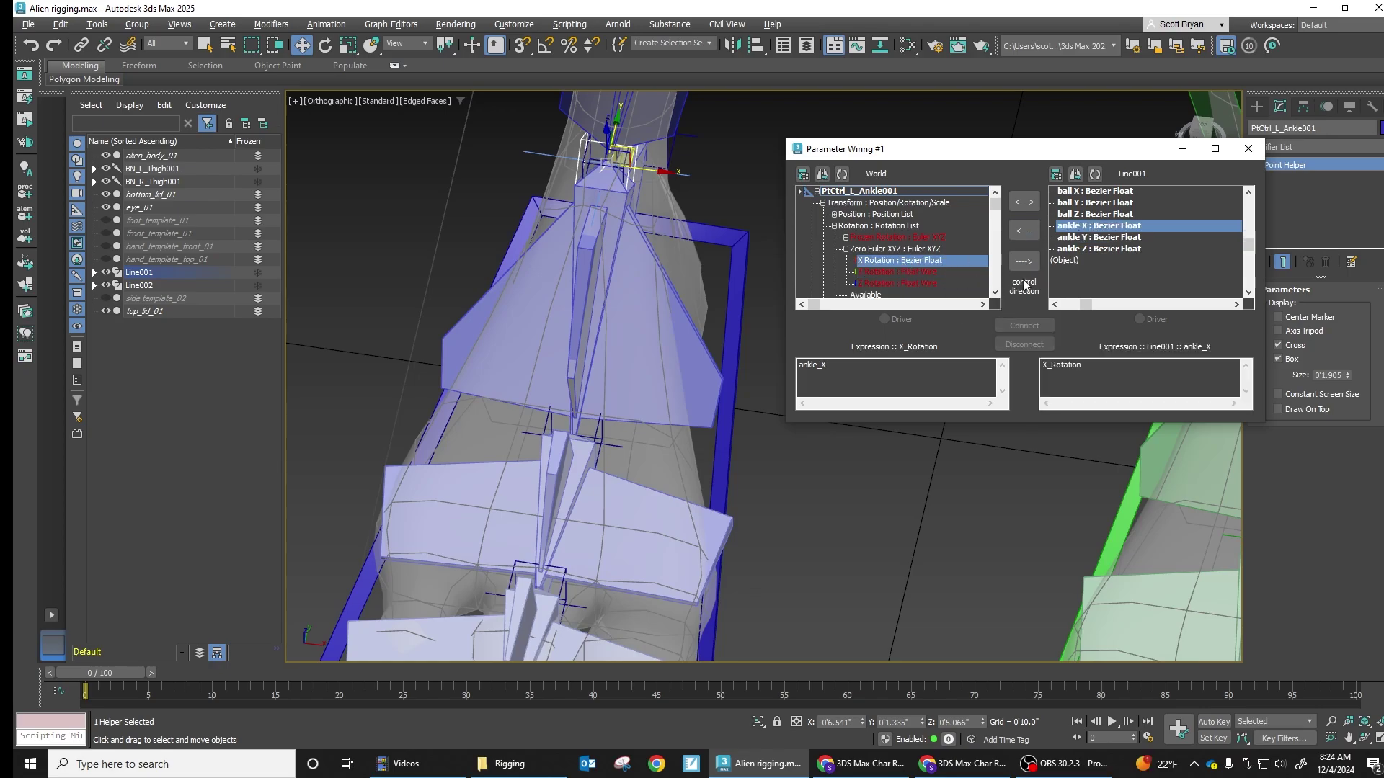
{"action": "left_click", "coordinate": [1024, 231]}
{"action": "left_click", "coordinate": [1024, 326]}
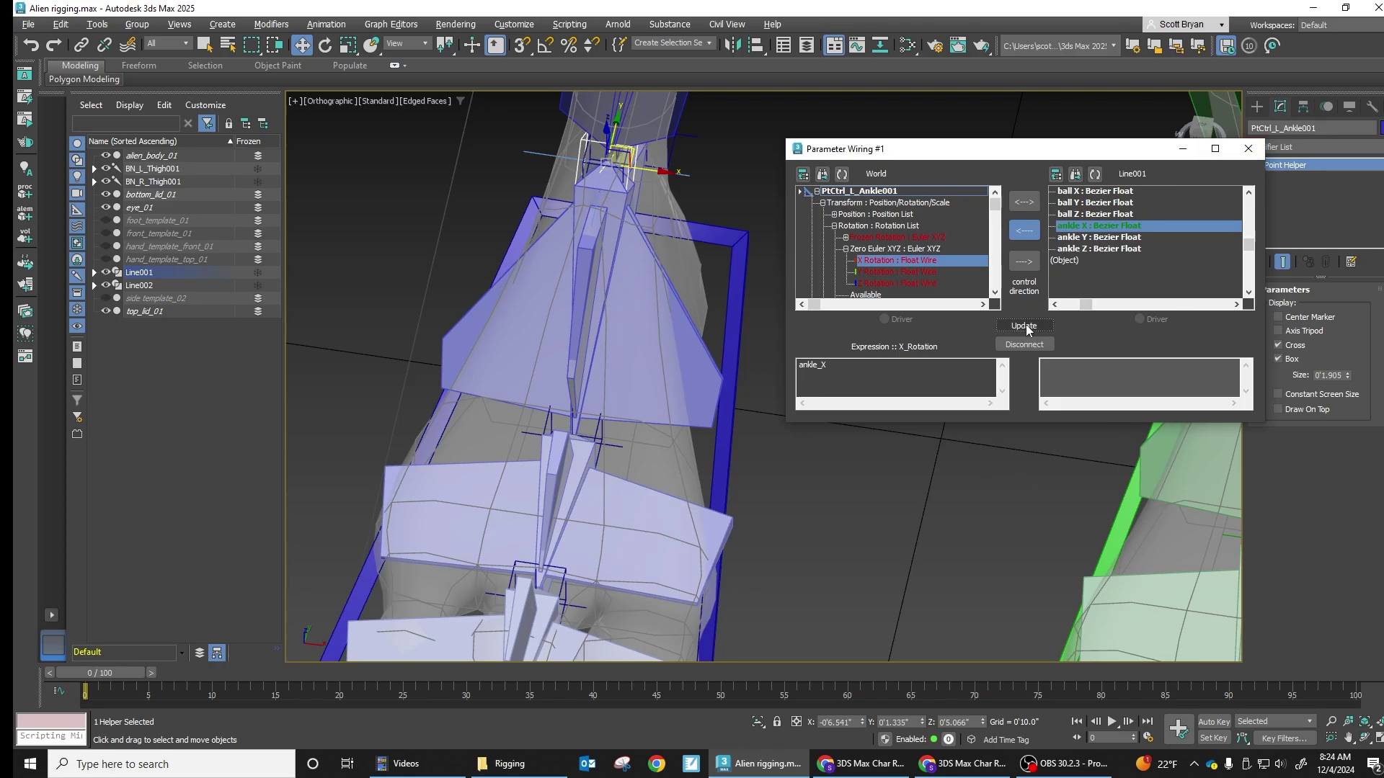
{"action": "left_click", "coordinate": [1249, 149]}
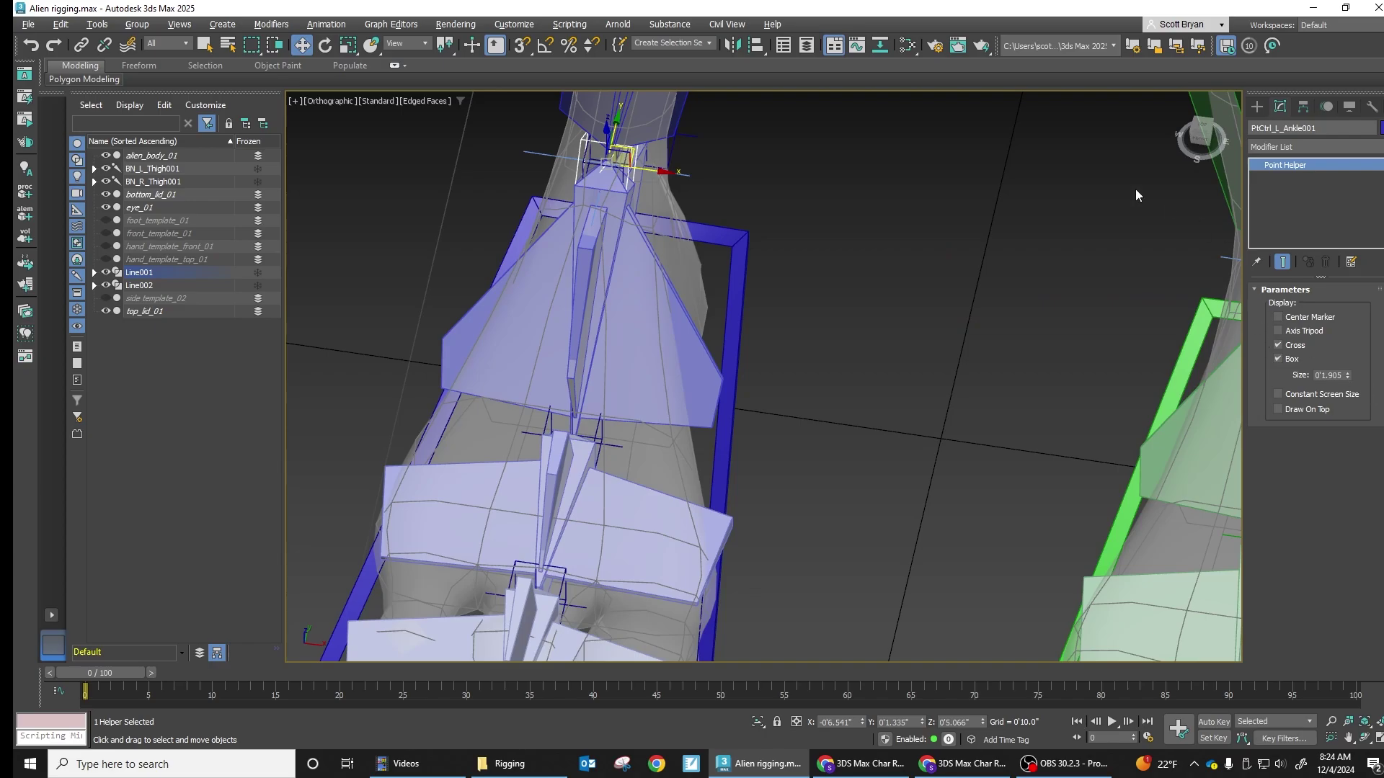
Test the wired ankle attributes on the left foot outline and undo each change.
{"action": "left_click", "coordinate": [723, 263]}
{"action": "middle_click_drag", "start_coordinate": [886, 353], "coordinate": [887, 238]}
{"action": "scroll", "coordinate": [855, 287], "scroll_direction": "down", "scroll_amount": 3}
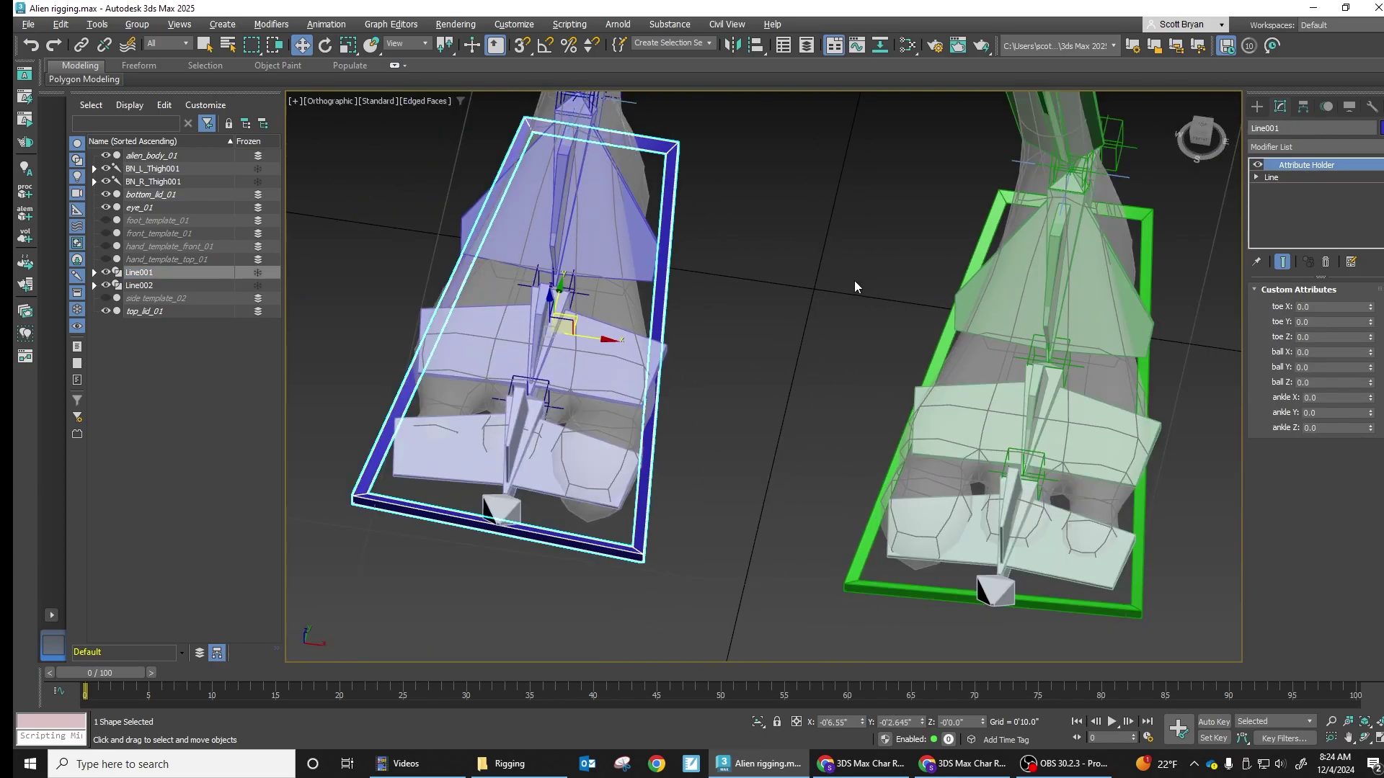
{"action": "mouse_move", "coordinate": [1374, 403]}
{"action": "left_mouse_down"}
{"action": "mouse_move", "coordinate": [1363, 384]}
{"action": "mouse_move", "coordinate": [1363, 397]}
{"action": "left_mouse_up"}
{"action": "key", "text": "ctrl+z"}
{"action": "mouse_move", "coordinate": [1371, 421]}
{"action": "left_mouse_down"}
{"action": "mouse_move", "coordinate": [1372, 408]}
{"action": "mouse_move", "coordinate": [1368, 426]}
{"action": "left_mouse_up"}
{"action": "key", "text": "ctrl+z"}
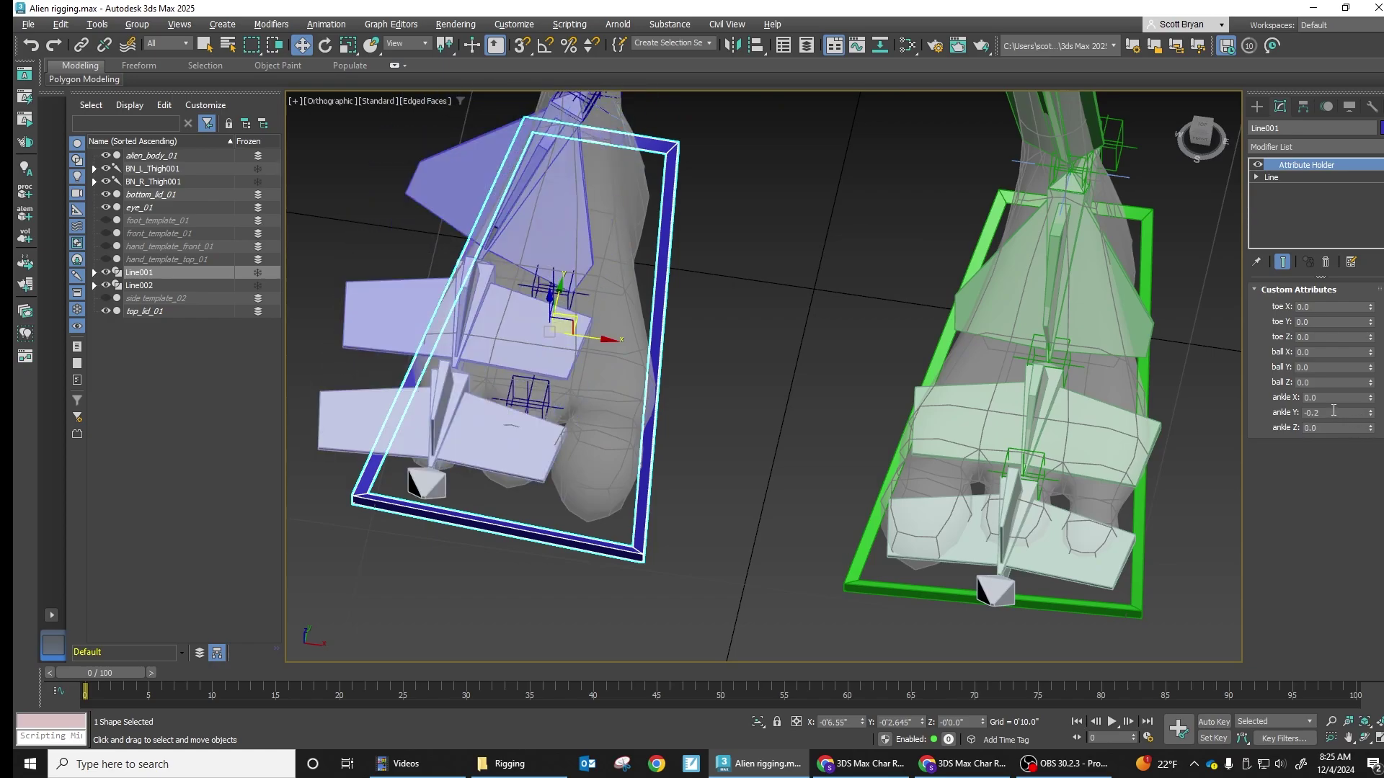
{"action": "key", "text": "ctrl+z"}
{"action": "left_click", "coordinate": [598, 98]}
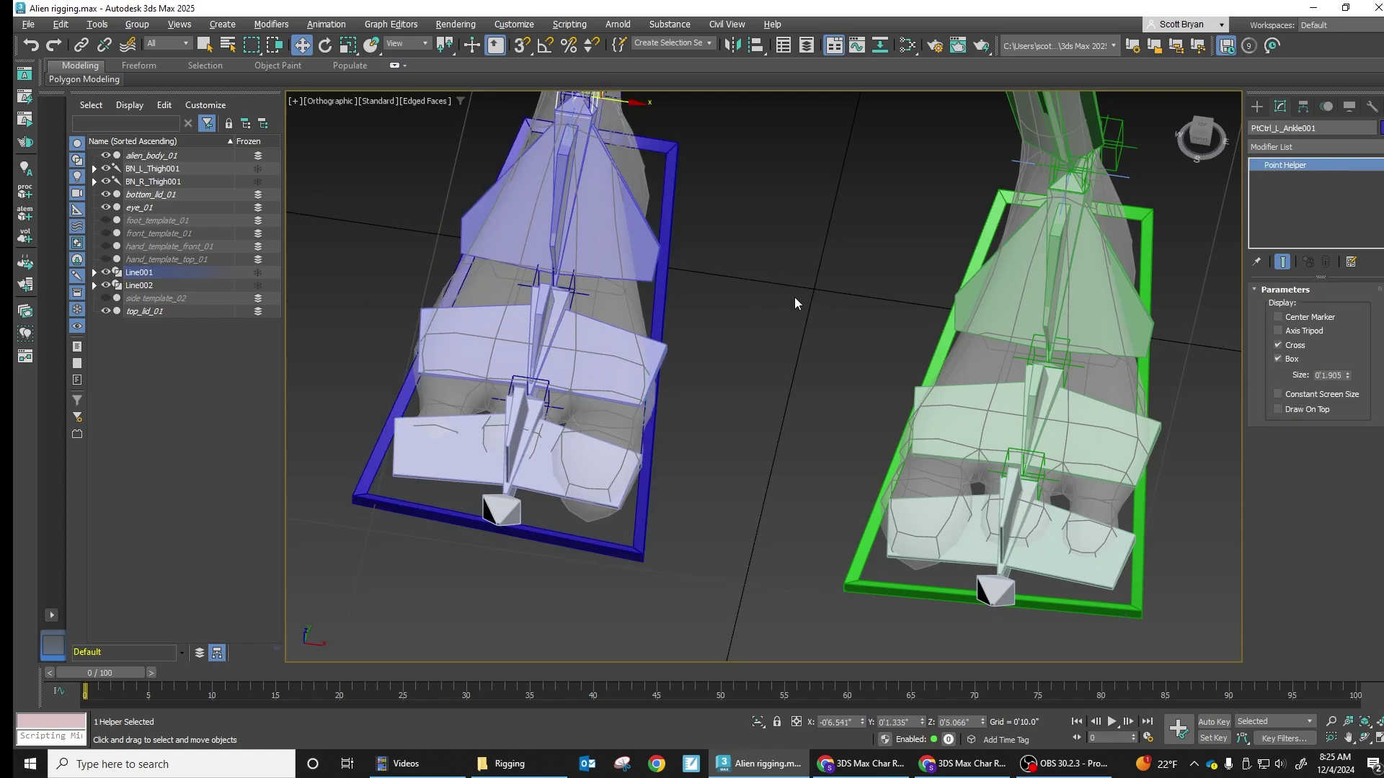
{"action": "middle_click_drag", "start_coordinate": [795, 297], "coordinate": [708, 358], "text": "alt"}
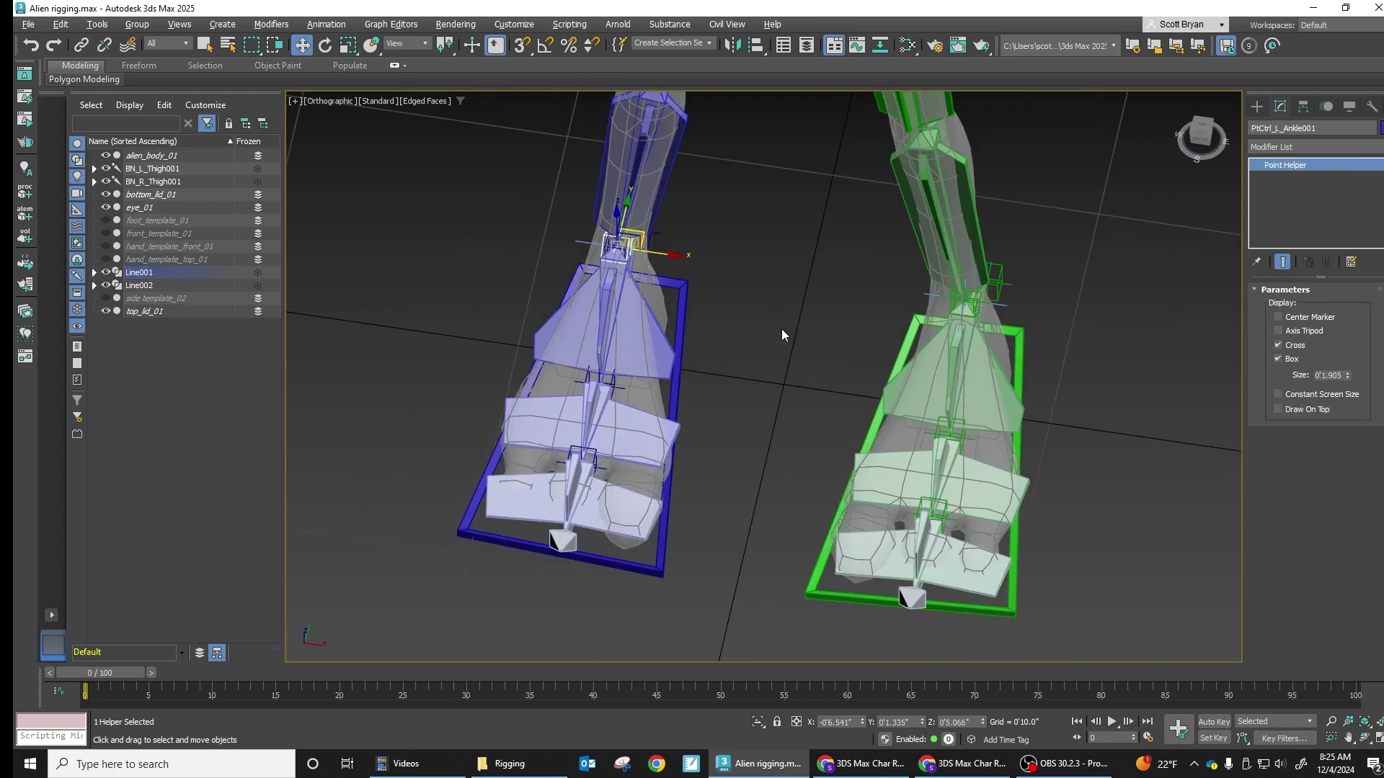
{"action": "middle_click_drag", "start_coordinate": [781, 329], "coordinate": [793, 289], "text": "alt"}
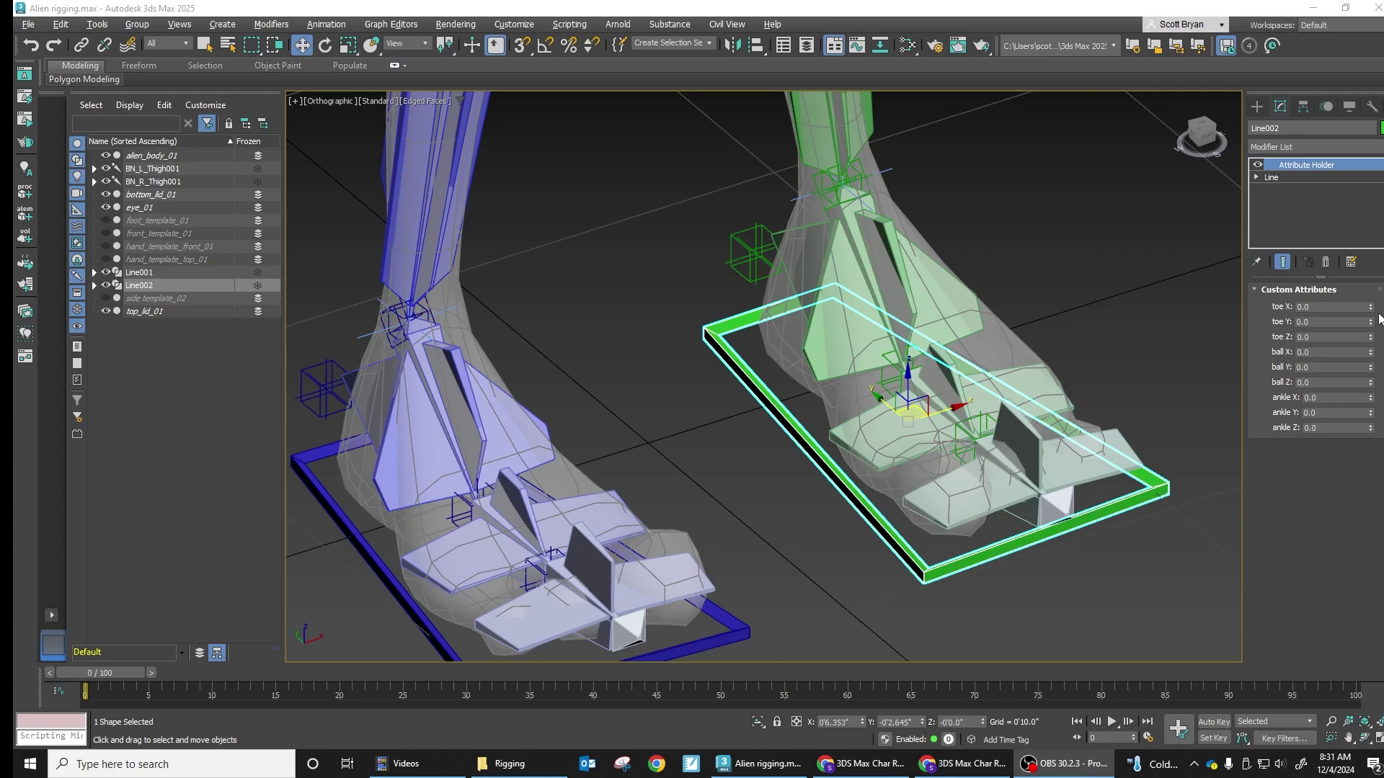
Test the toe, ball and ankle attributes on the right foot outline and reset each one to 0.
{"action": "left_click_drag", "start_coordinate": [1372, 311], "coordinate": [1368, 395]}
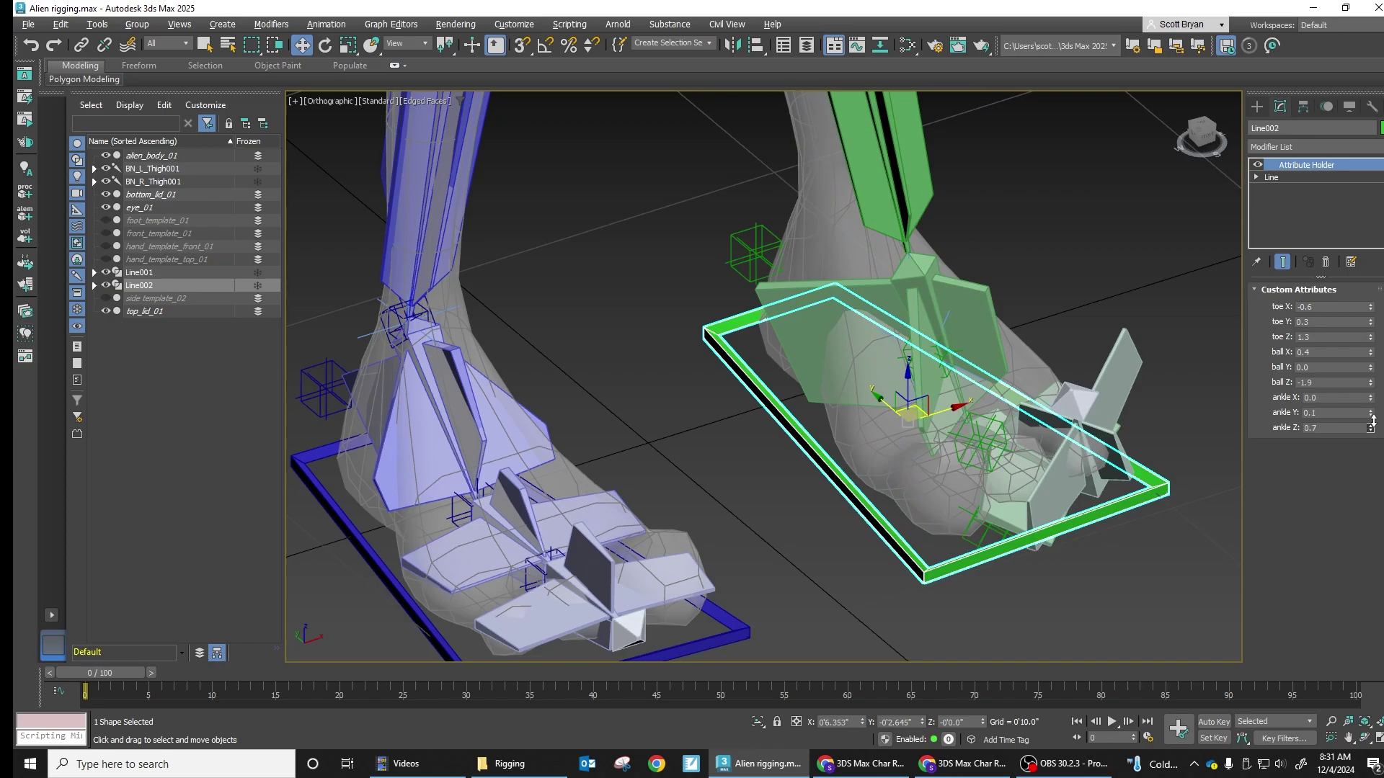
{"action": "right_click", "coordinate": [1371, 383]}
{"action": "right_click", "coordinate": [1371, 337]}
{"action": "right_click", "coordinate": [1371, 323]}
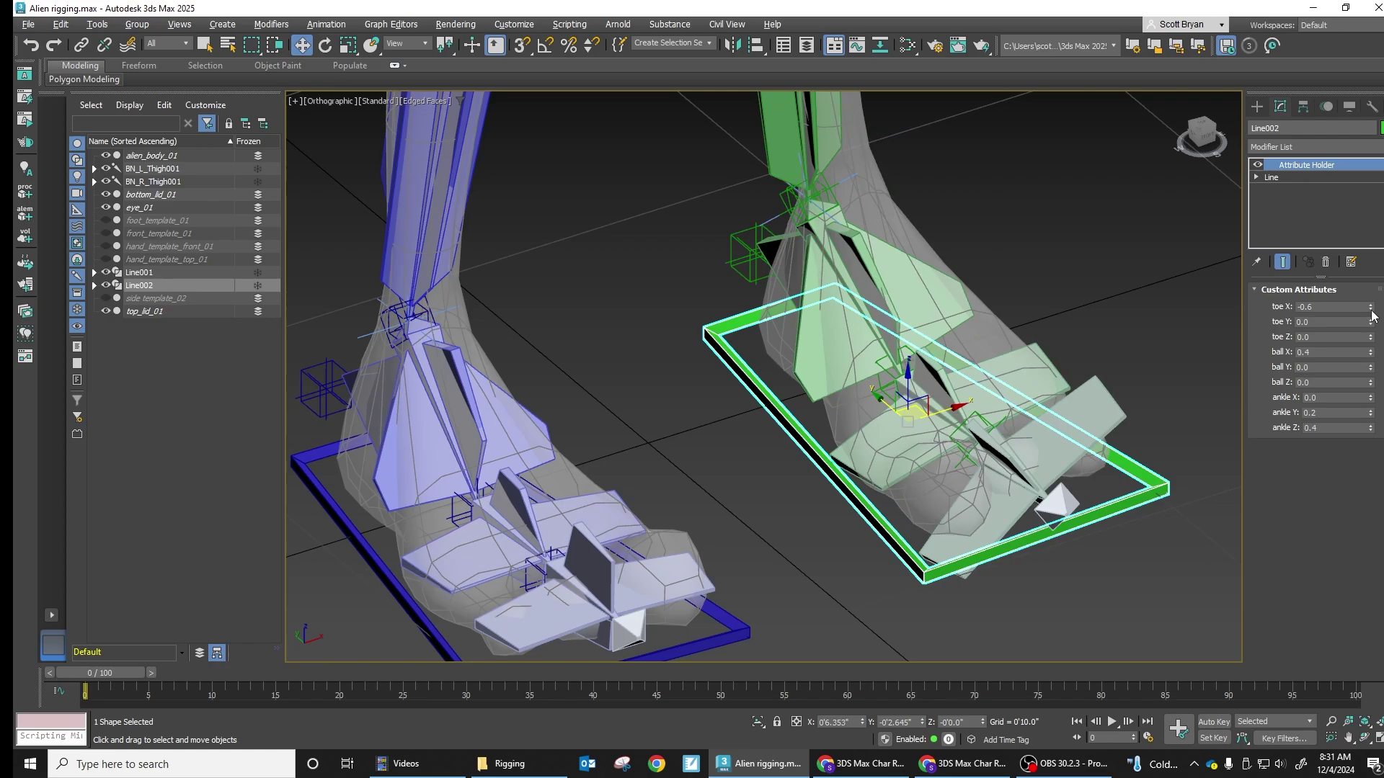
{"action": "right_click", "coordinate": [1371, 308]}
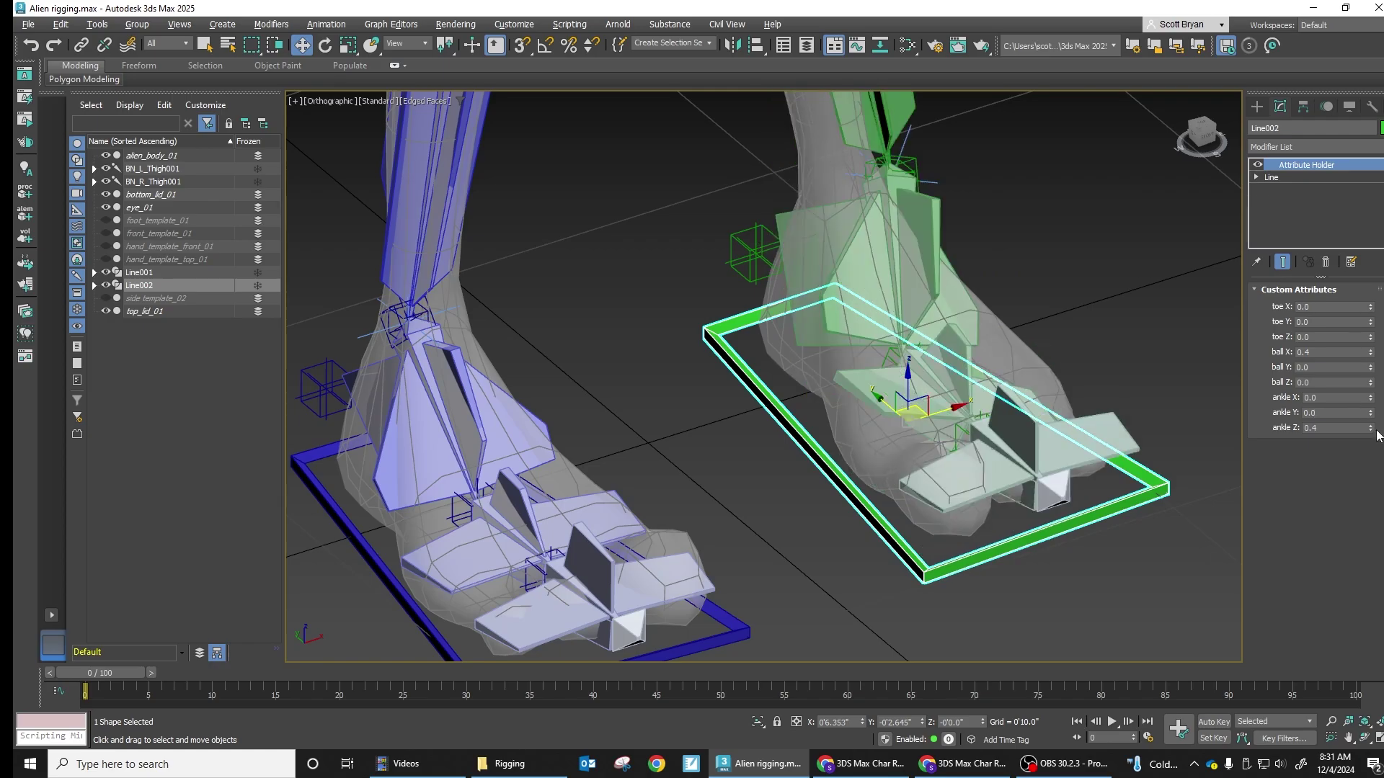
{"action": "right_click", "coordinate": [1371, 353]}
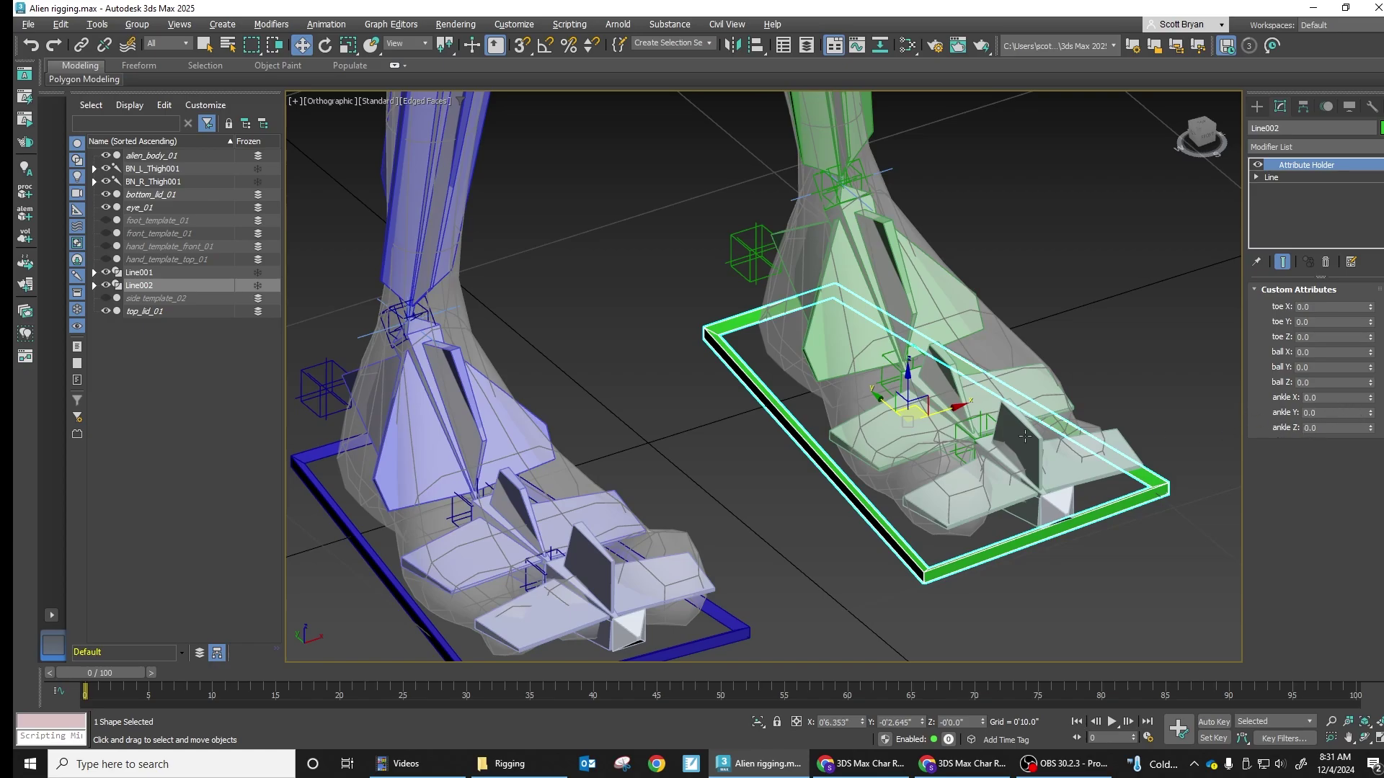
{"action": "right_click", "coordinate": [816, 186]}
{"action": "left_click", "coordinate": [862, 355]}
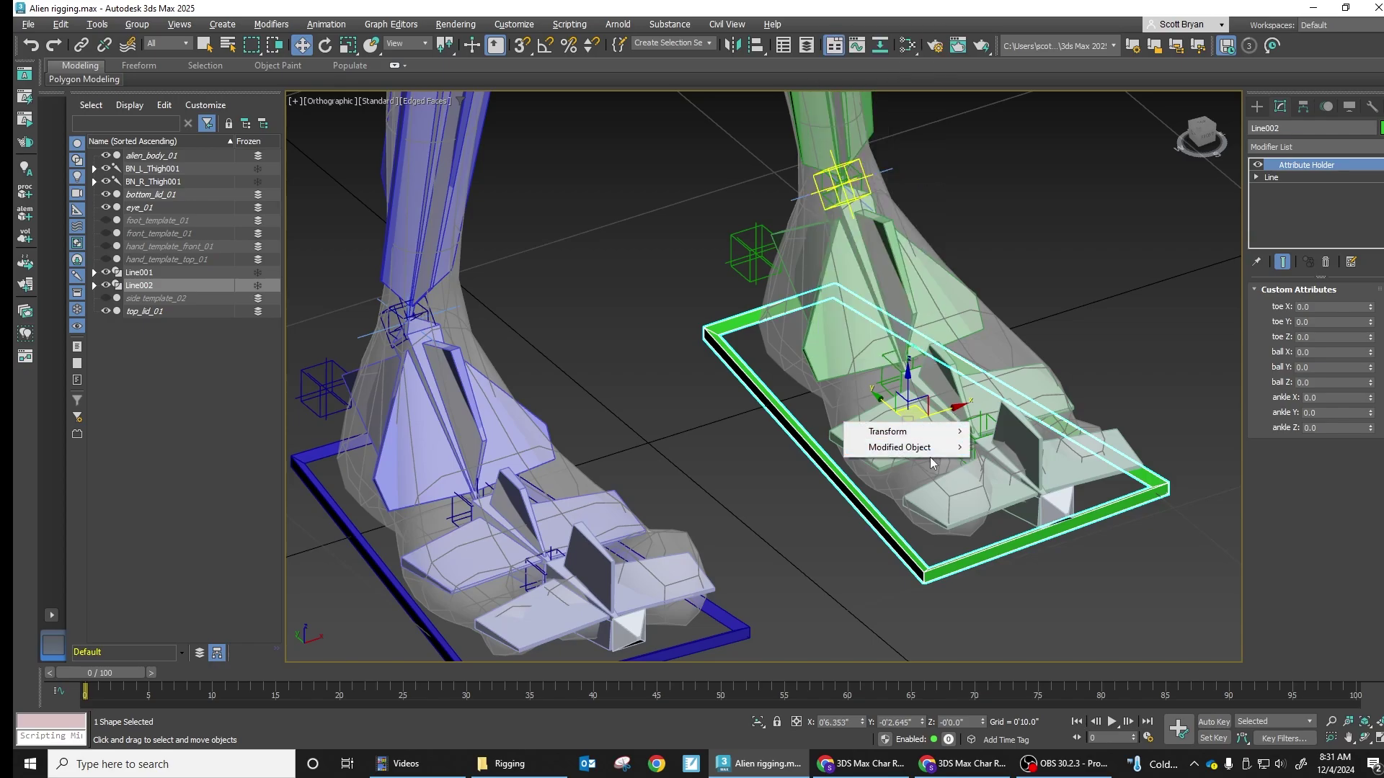
{"action": "mouse_move", "coordinate": [923, 433]}
{"action": "mouse_move", "coordinate": [995, 448]}
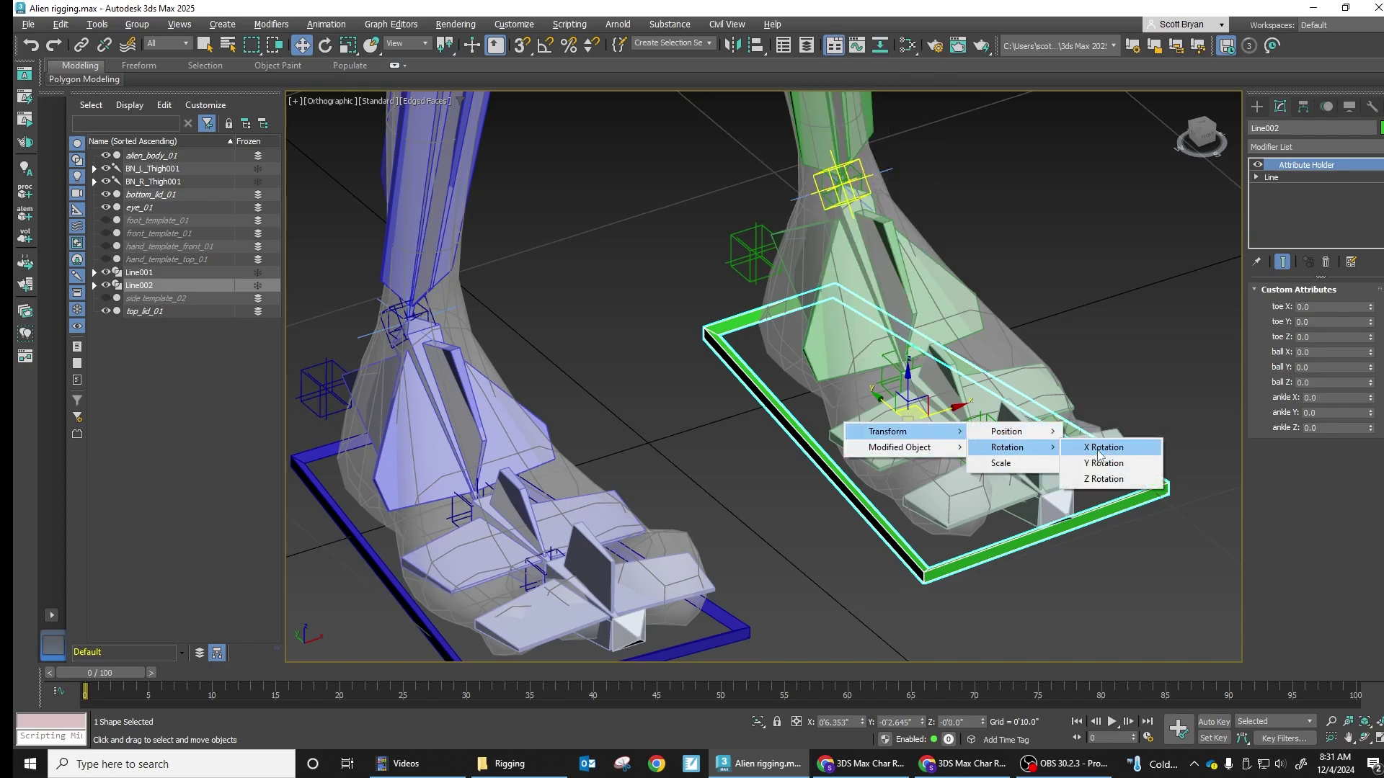
{"action": "left_click", "coordinate": [813, 191]}
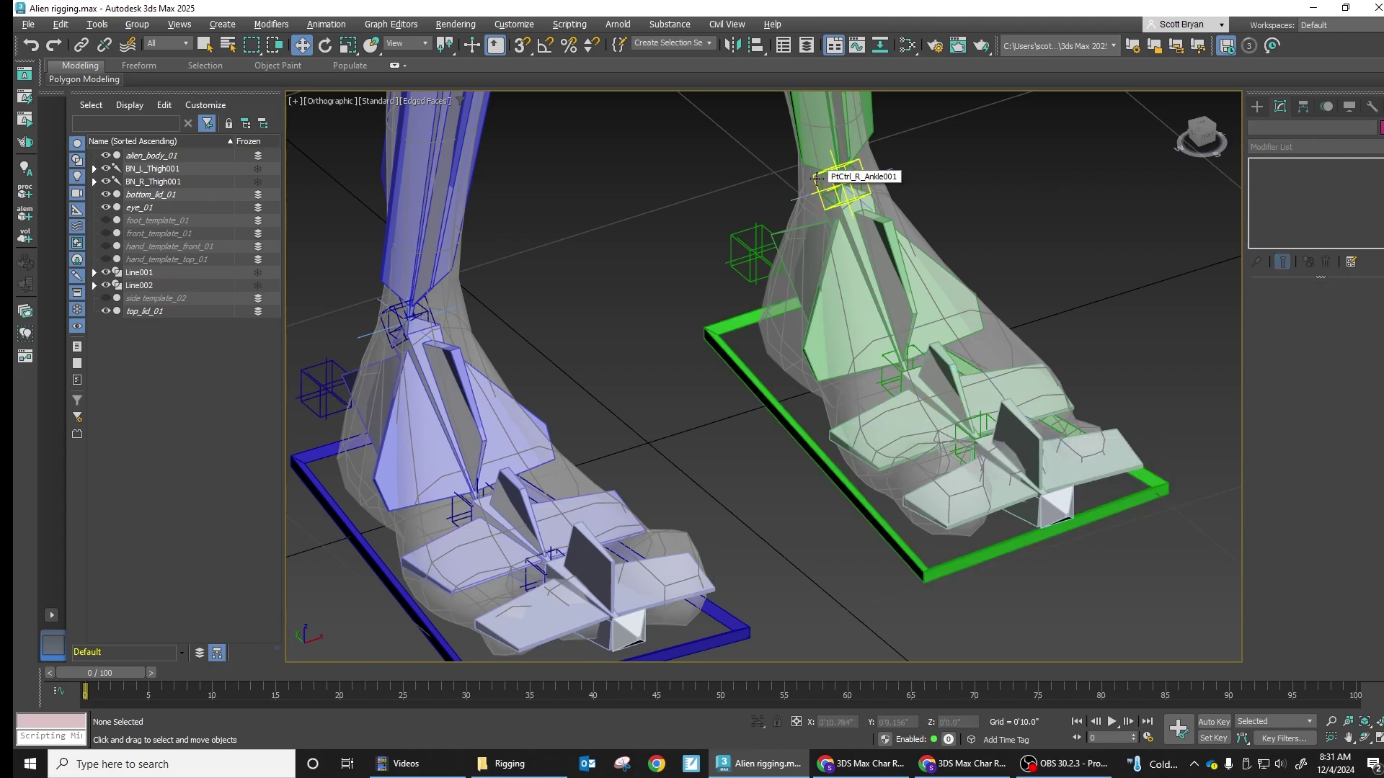
Try to freeze the transforms of the right ankle point helper.
{"action": "right_click", "coordinate": [817, 178]}
{"action": "left_click", "coordinate": [735, 159]}
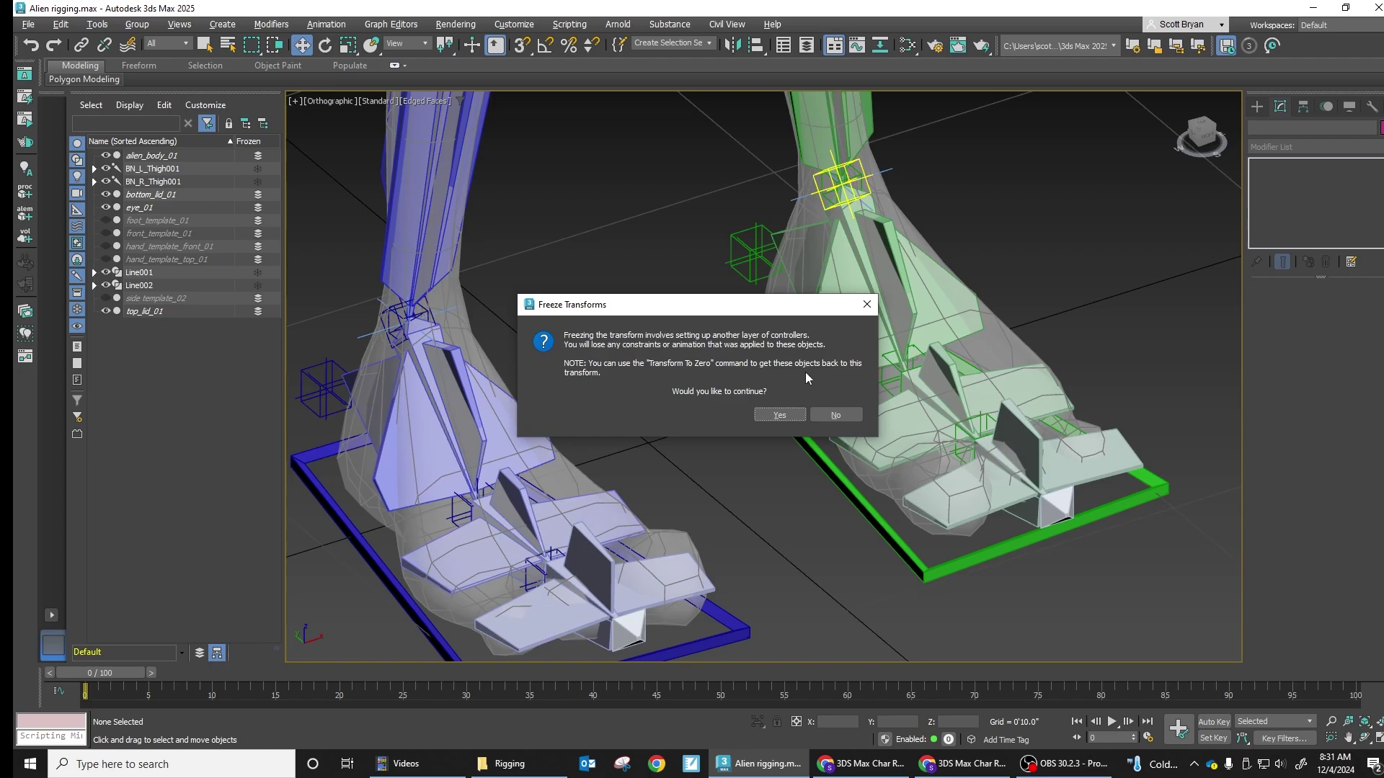
{"action": "left_click", "coordinate": [792, 416]}
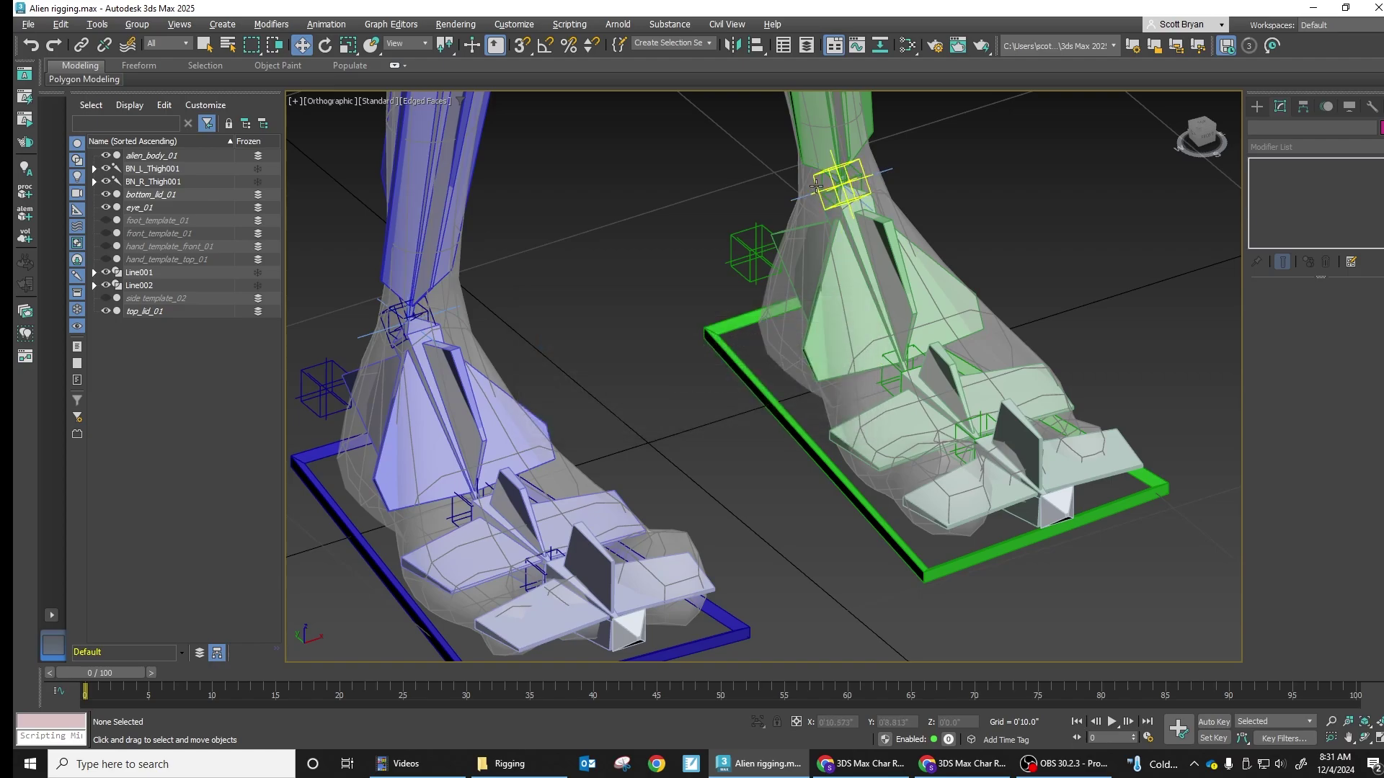
{"action": "right_click", "coordinate": [815, 187]}
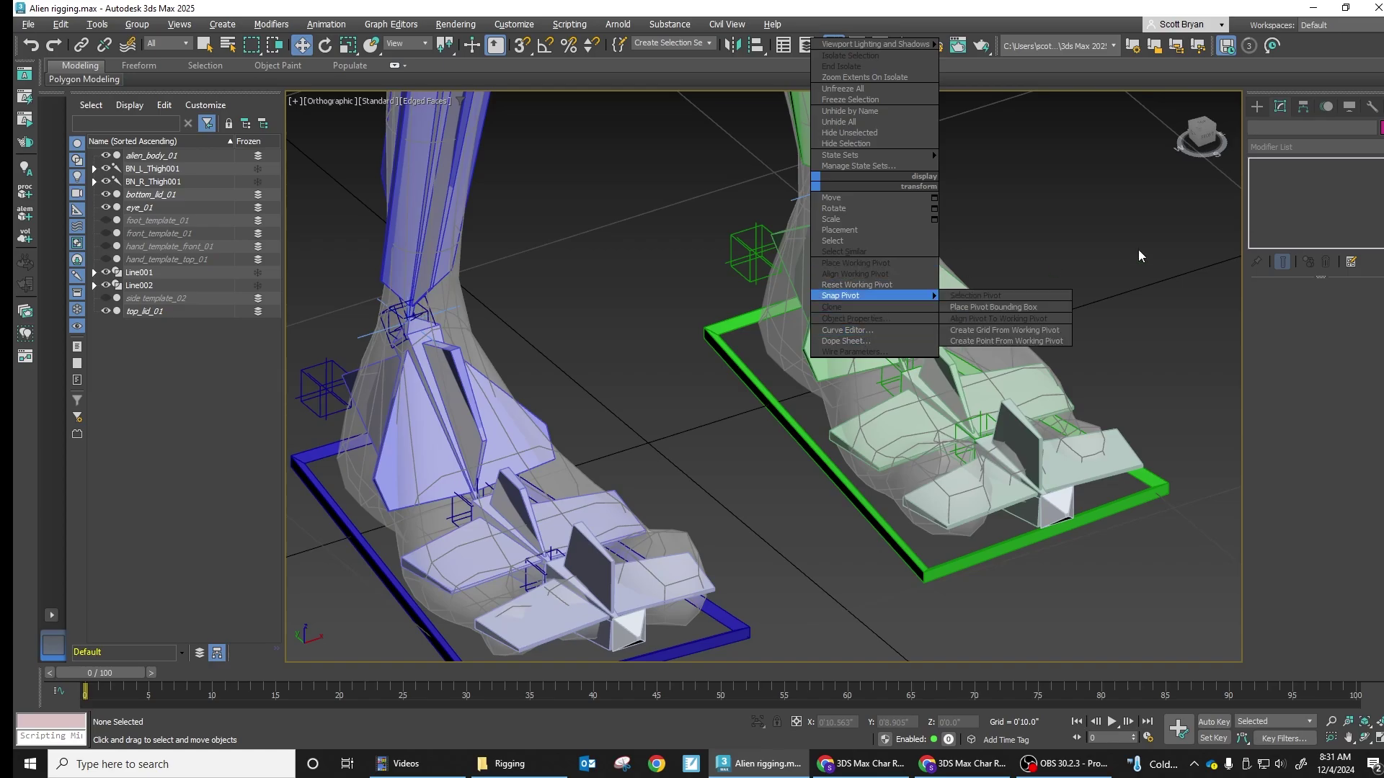
{"action": "left_click", "coordinate": [858, 263]}
Wire the right foot outline's ankle X attribute one-way to the X Rotation in the right ankle helper's Zero Euler XYZ controller.
{"action": "left_click", "coordinate": [814, 181]}
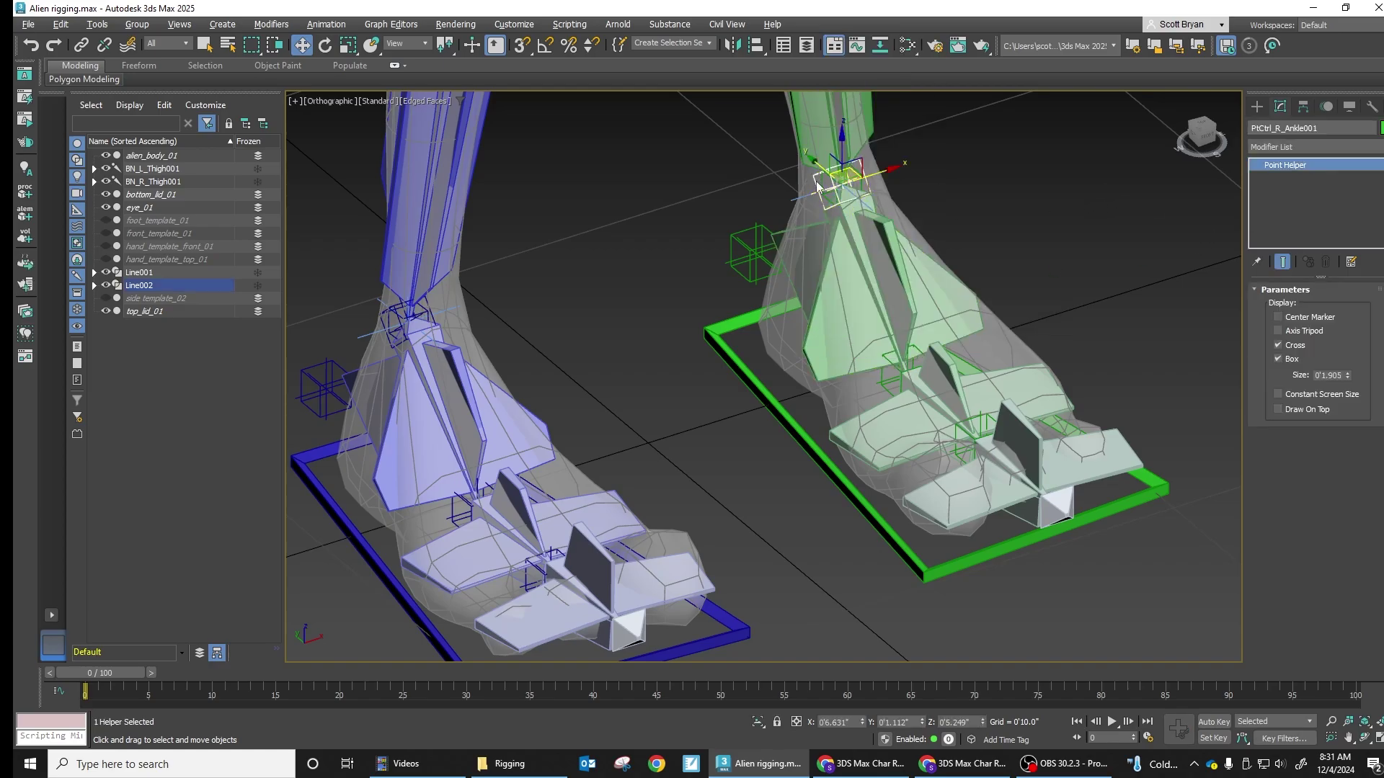
{"action": "right_click", "coordinate": [815, 183]}
{"action": "left_click", "coordinate": [856, 347]}
{"action": "mouse_move", "coordinate": [855, 196]}
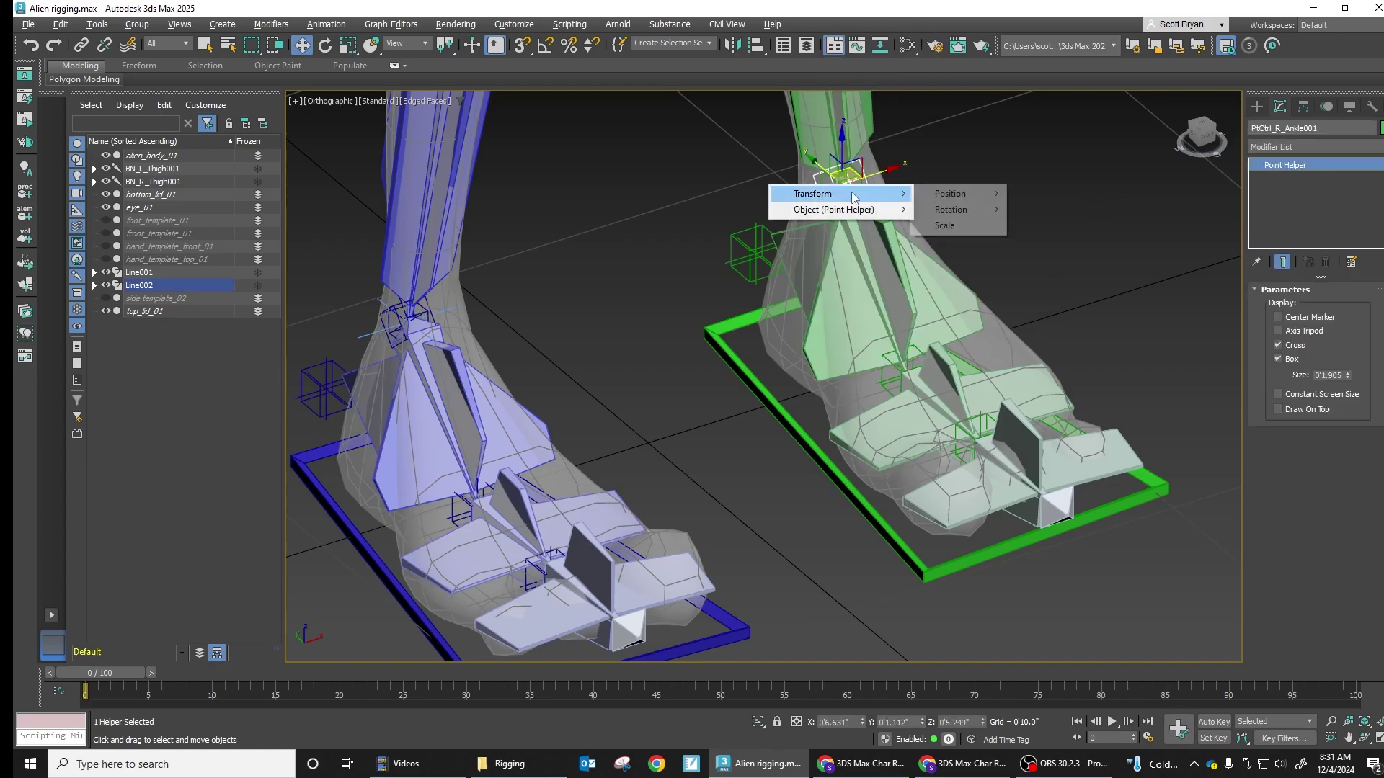
{"action": "mouse_move", "coordinate": [979, 219]}
{"action": "mouse_move", "coordinate": [1055, 228]}
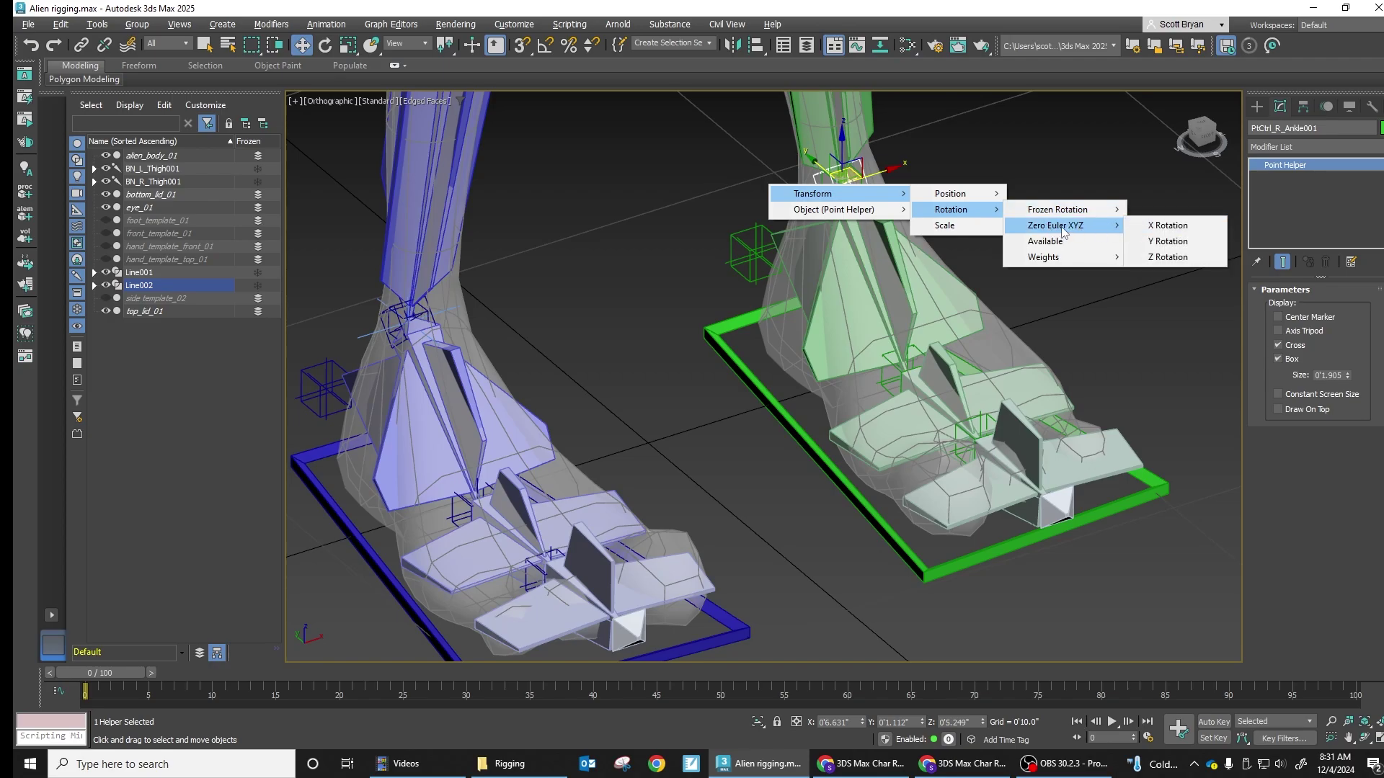
{"action": "left_click", "coordinate": [1166, 226]}
{"action": "left_click", "coordinate": [754, 317]}
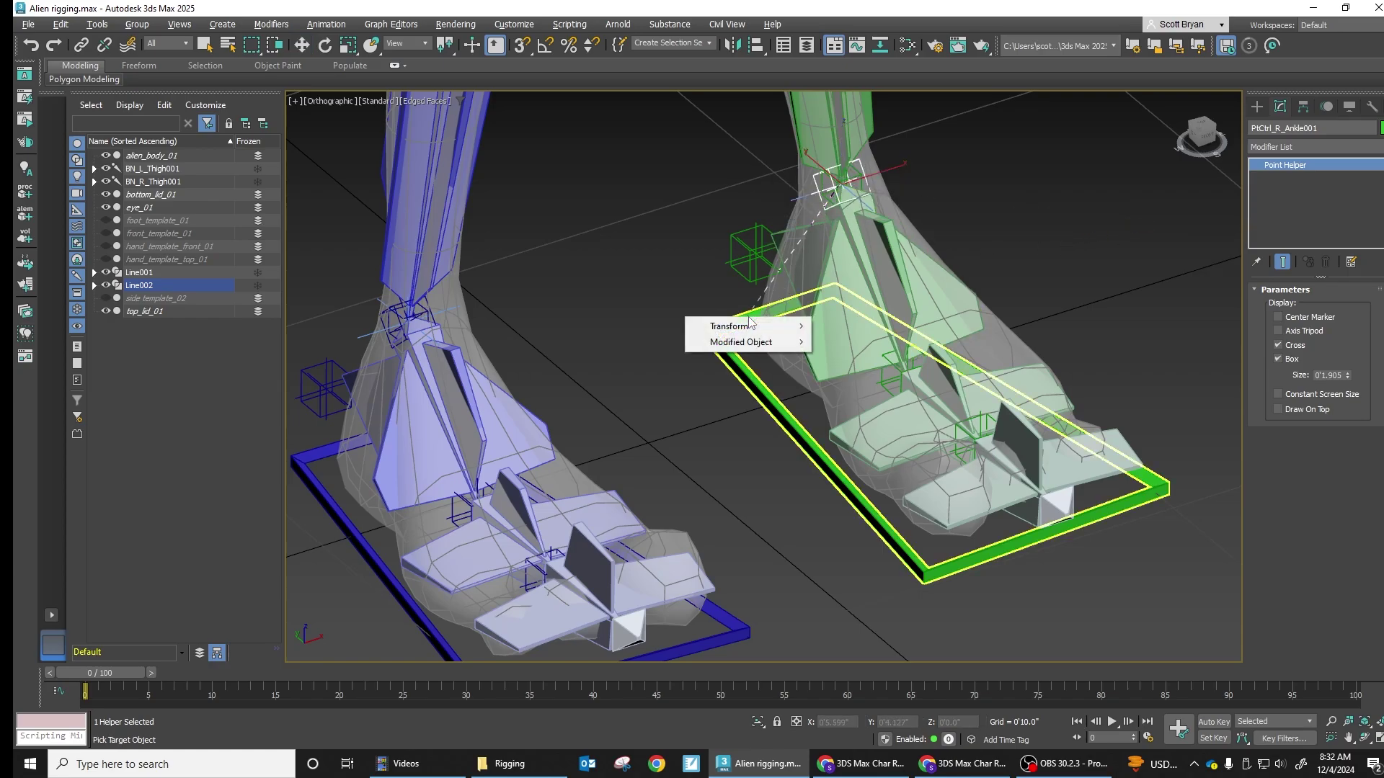
{"action": "mouse_move", "coordinate": [751, 329]}
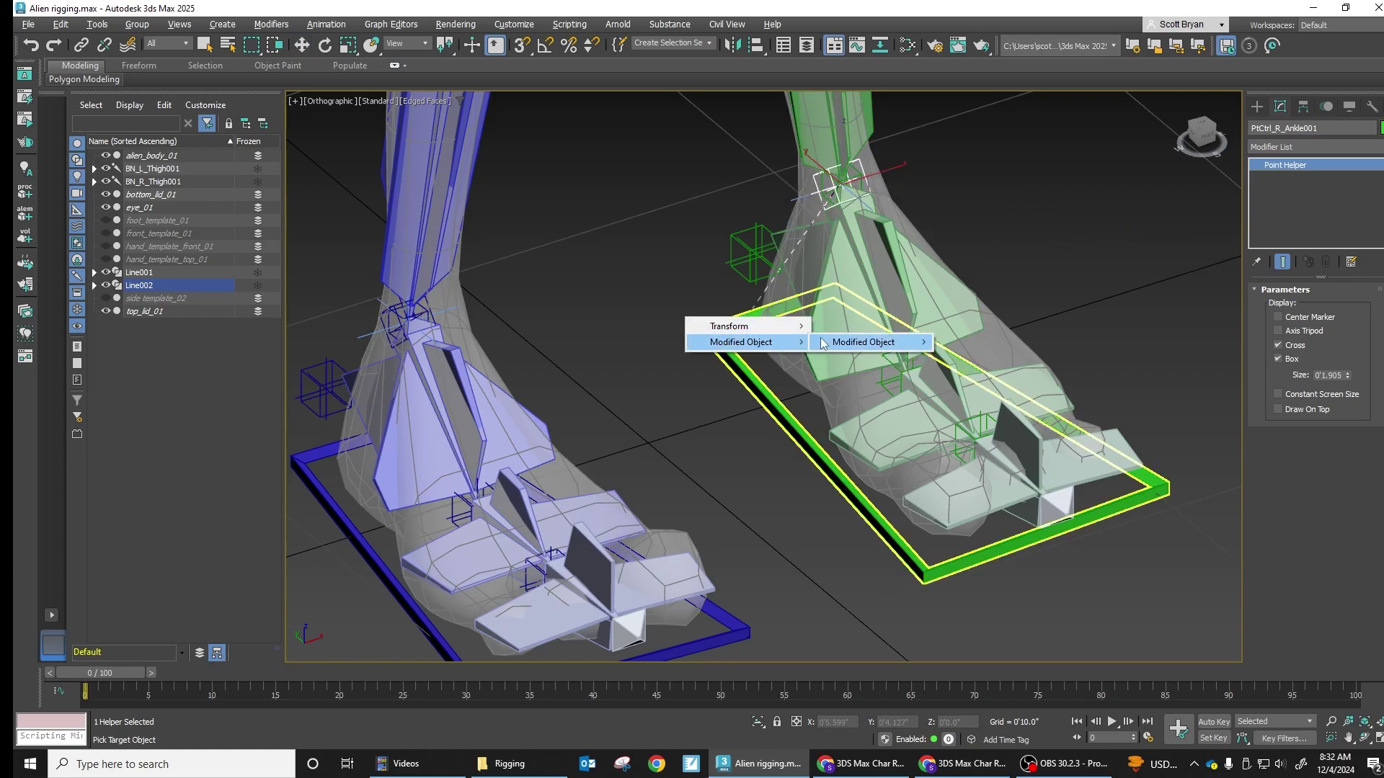
{"action": "mouse_move", "coordinate": [858, 345]}
{"action": "mouse_move", "coordinate": [1015, 349]}
{"action": "mouse_move", "coordinate": [1104, 348]}
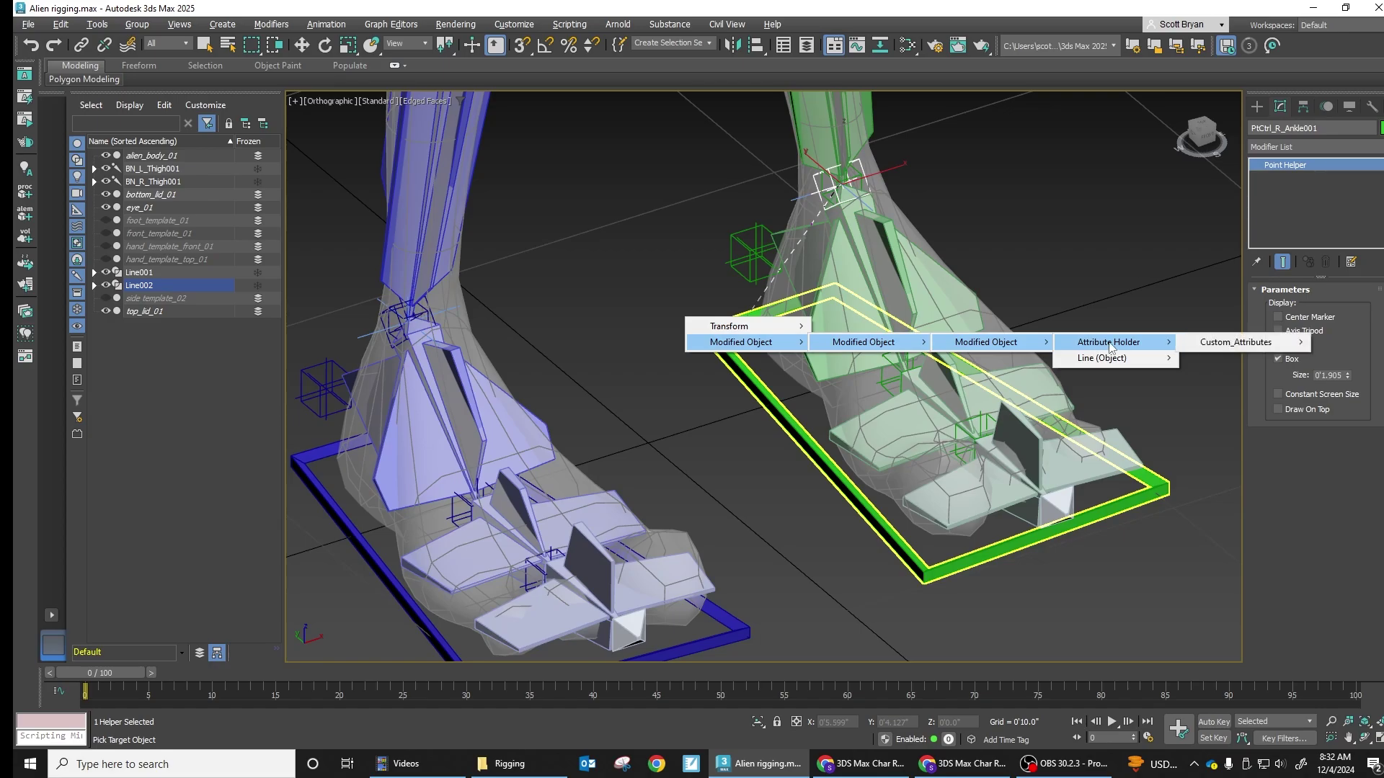
{"action": "mouse_move", "coordinate": [1215, 346]}
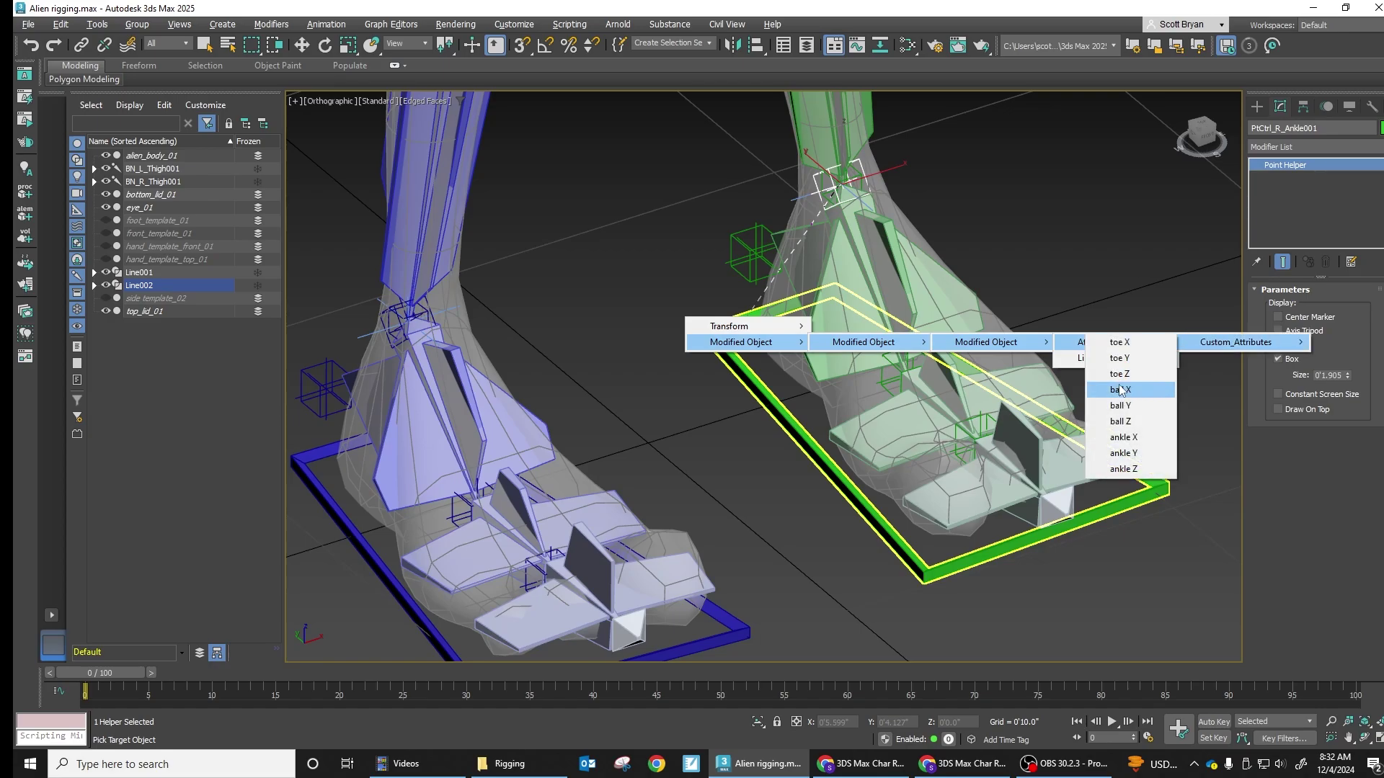
{"action": "left_click", "coordinate": [1122, 438]}
{"action": "left_click", "coordinate": [608, 435]}
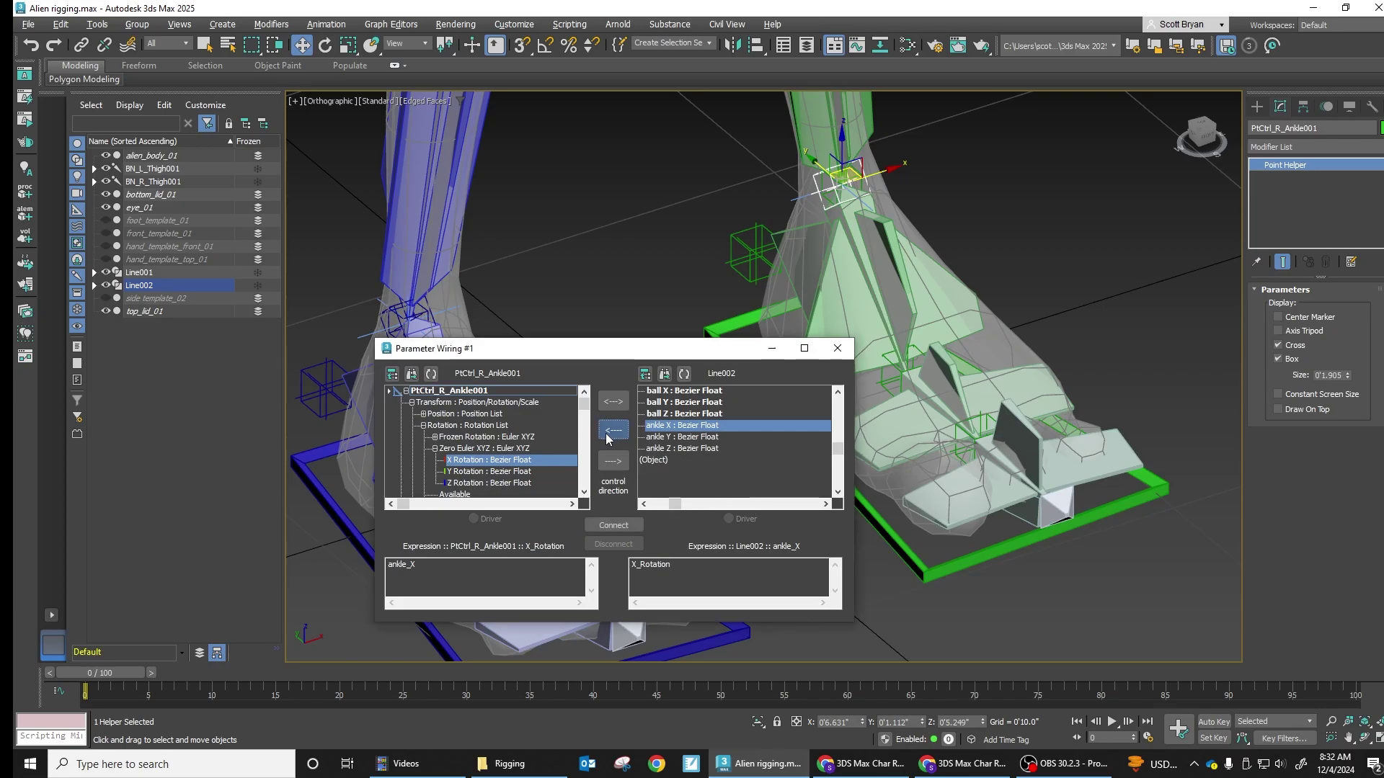
{"action": "left_click", "coordinate": [614, 525]}
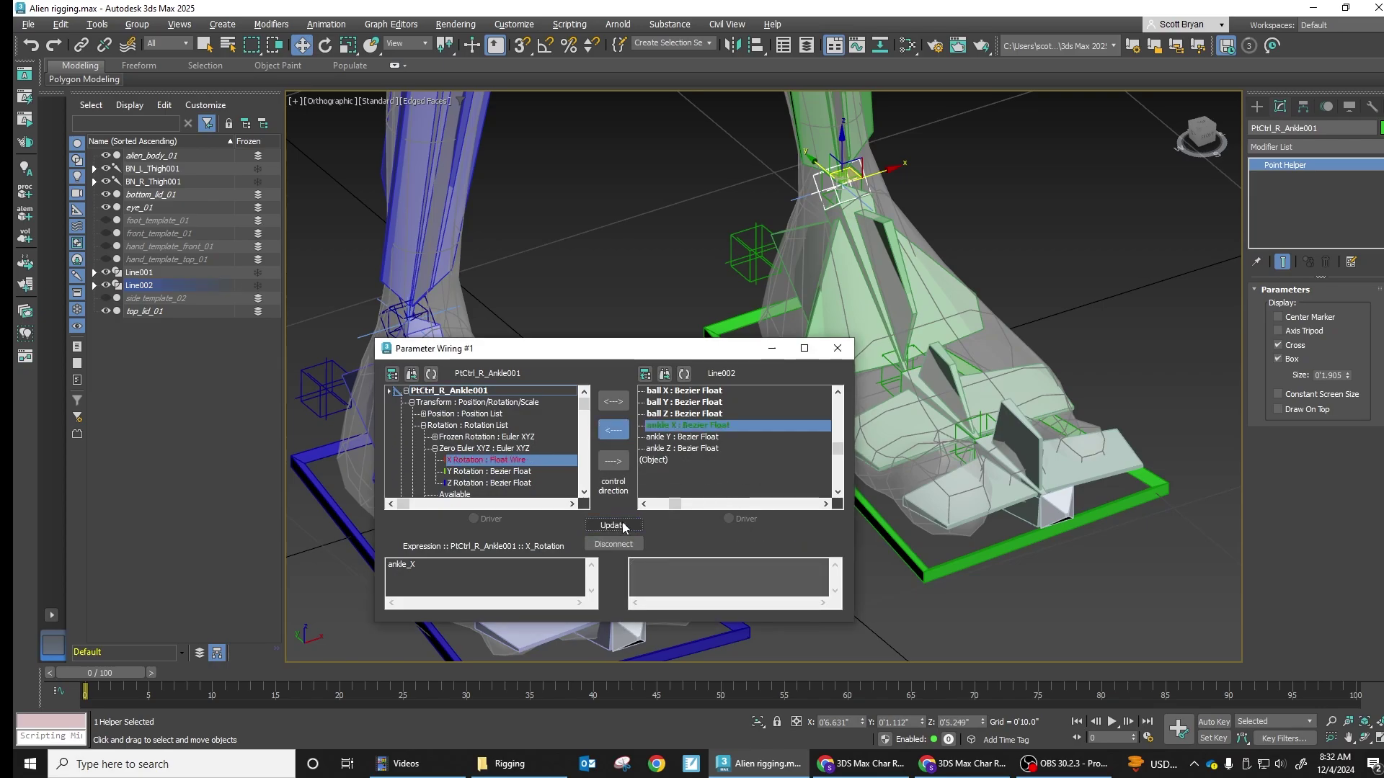
Connect the ankle Y attribute one-way to drive the Y Rotation in the right ankle helper's Zero Euler XYZ controller.
{"action": "left_click", "coordinate": [679, 437]}
{"action": "left_click", "coordinate": [514, 475]}
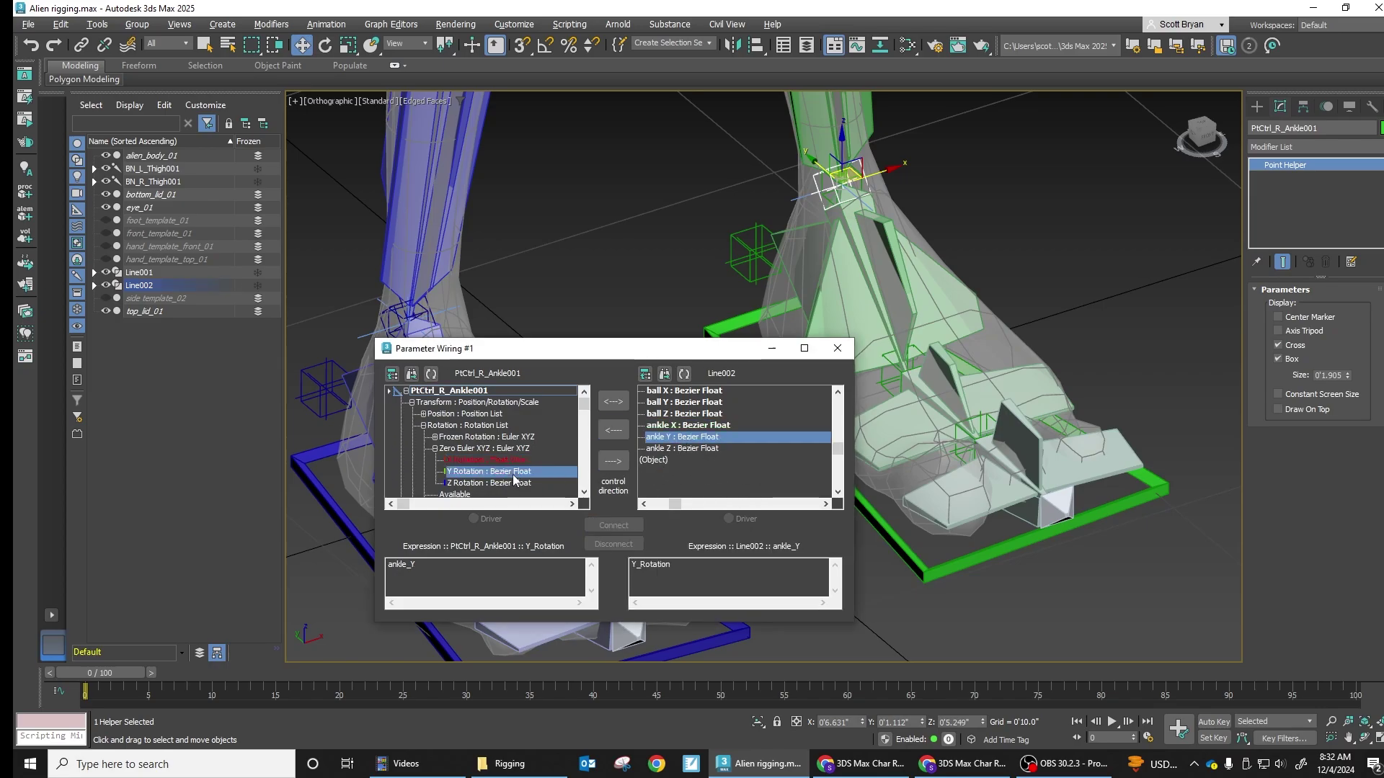
{"action": "left_click", "coordinate": [614, 430]}
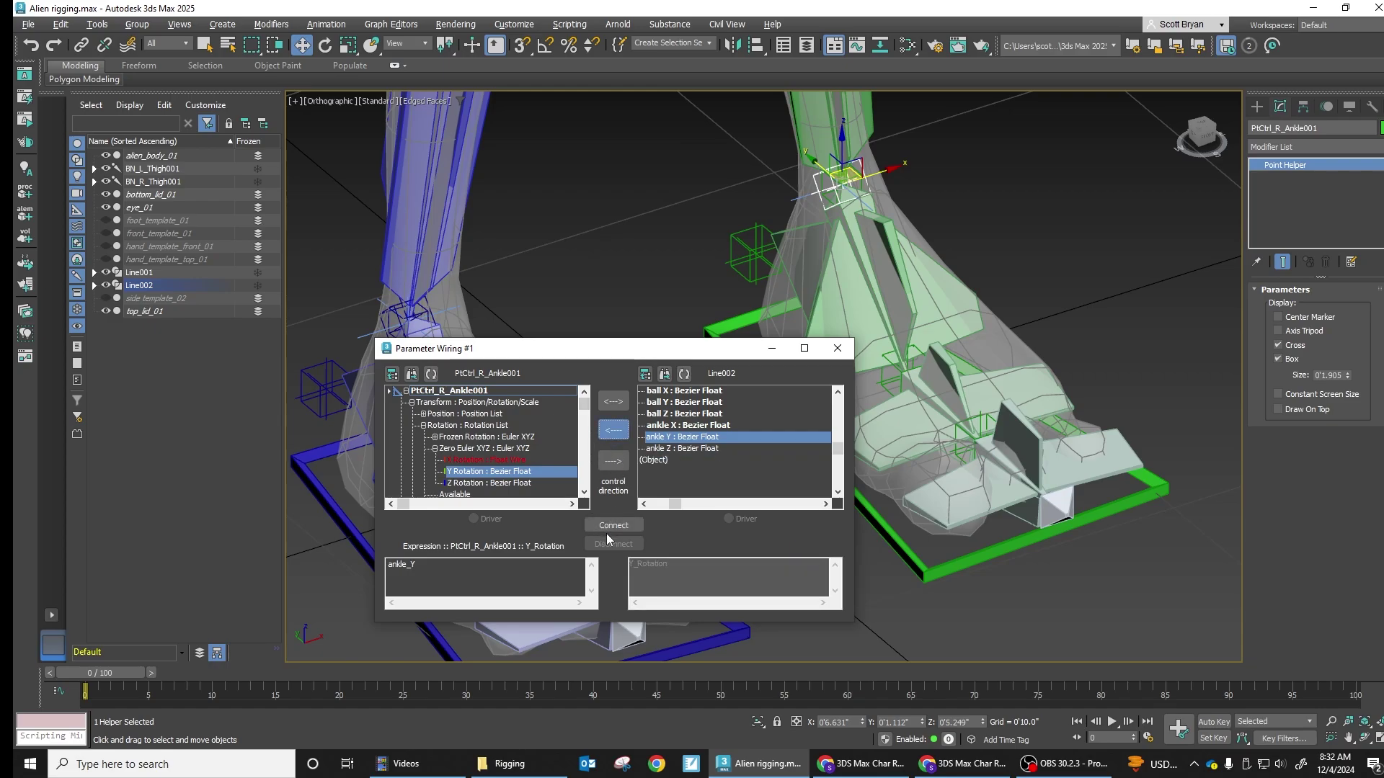
{"action": "left_click", "coordinate": [614, 526]}
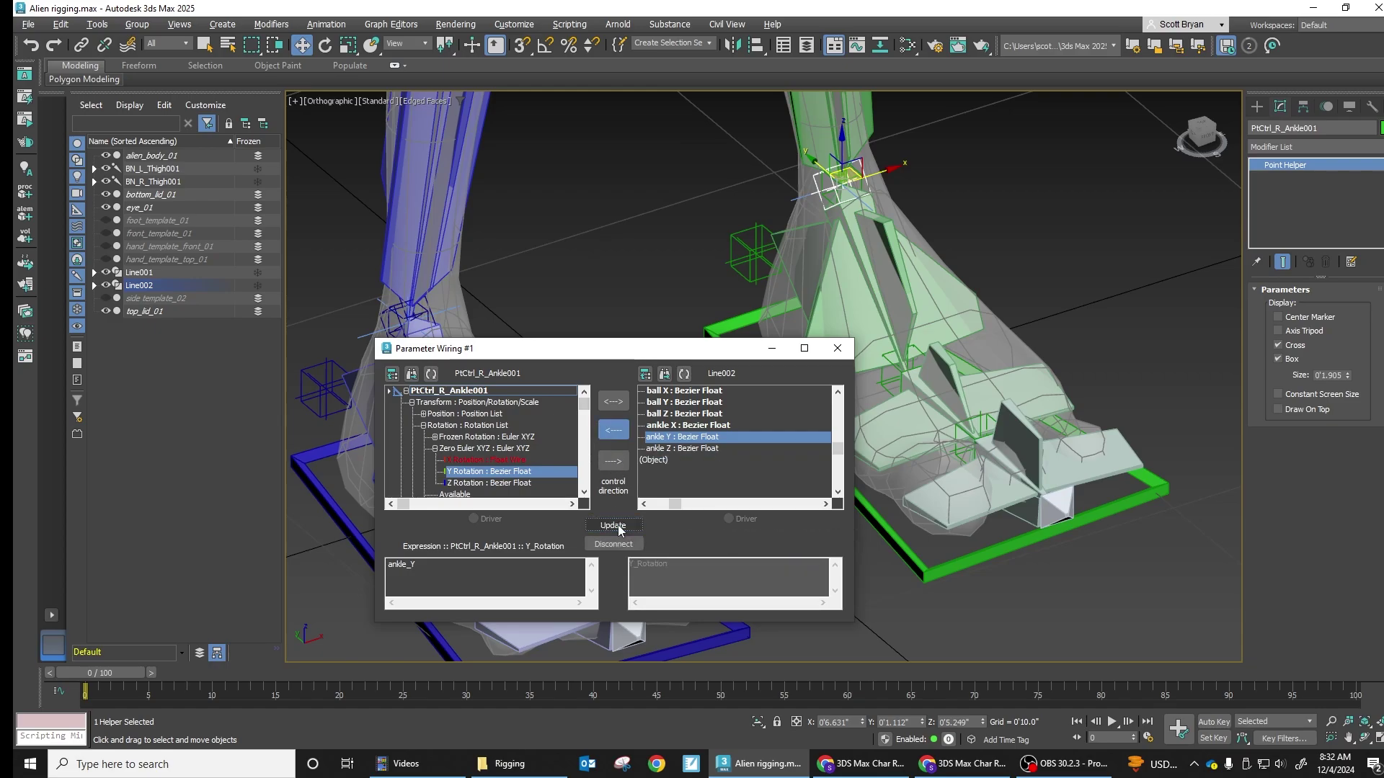
Connect the ankle Z attribute one-way to the right ankle helper's Zero Euler XYZ Z Rotation, and close the Parameter Wiring dialog.
{"action": "left_click", "coordinate": [524, 484]}
{"action": "left_click", "coordinate": [674, 449]}
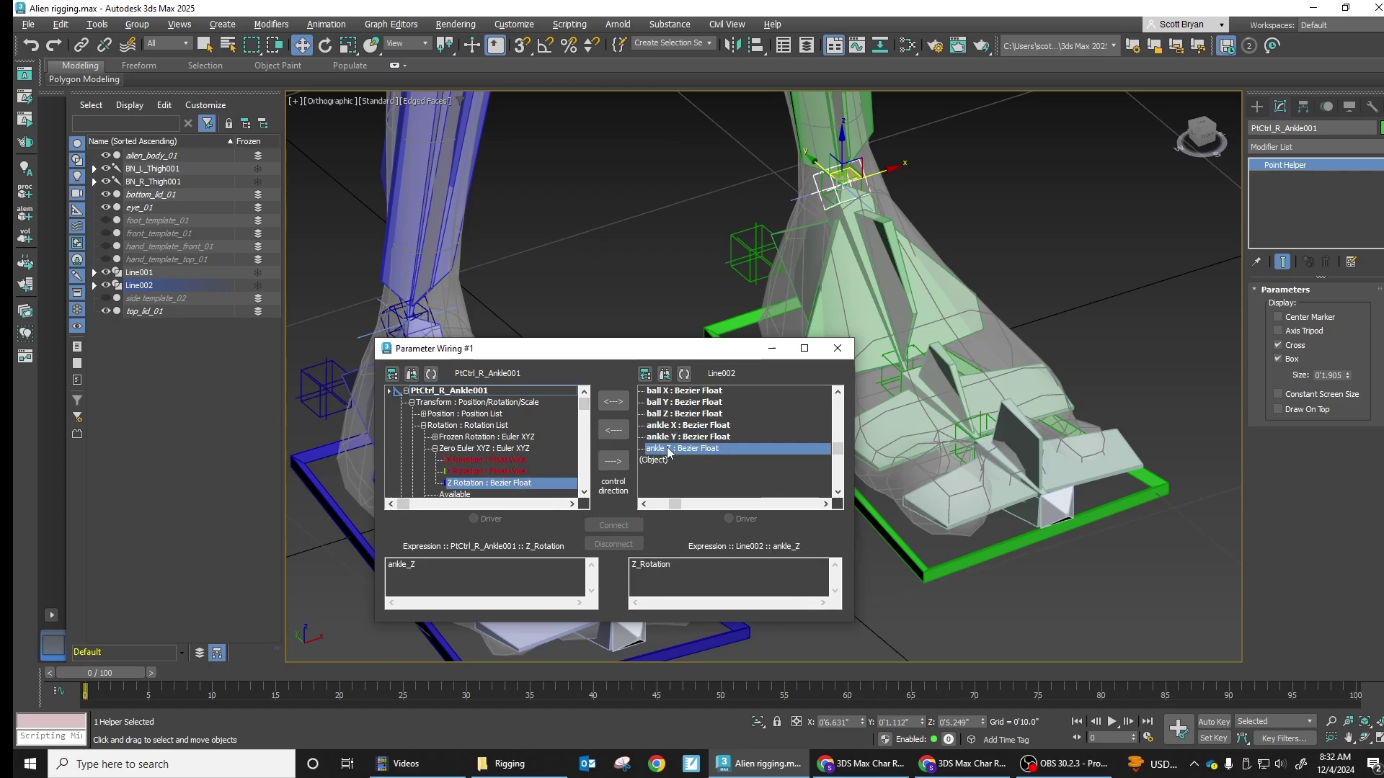
{"action": "left_click", "coordinate": [613, 431]}
{"action": "left_click", "coordinate": [612, 525]}
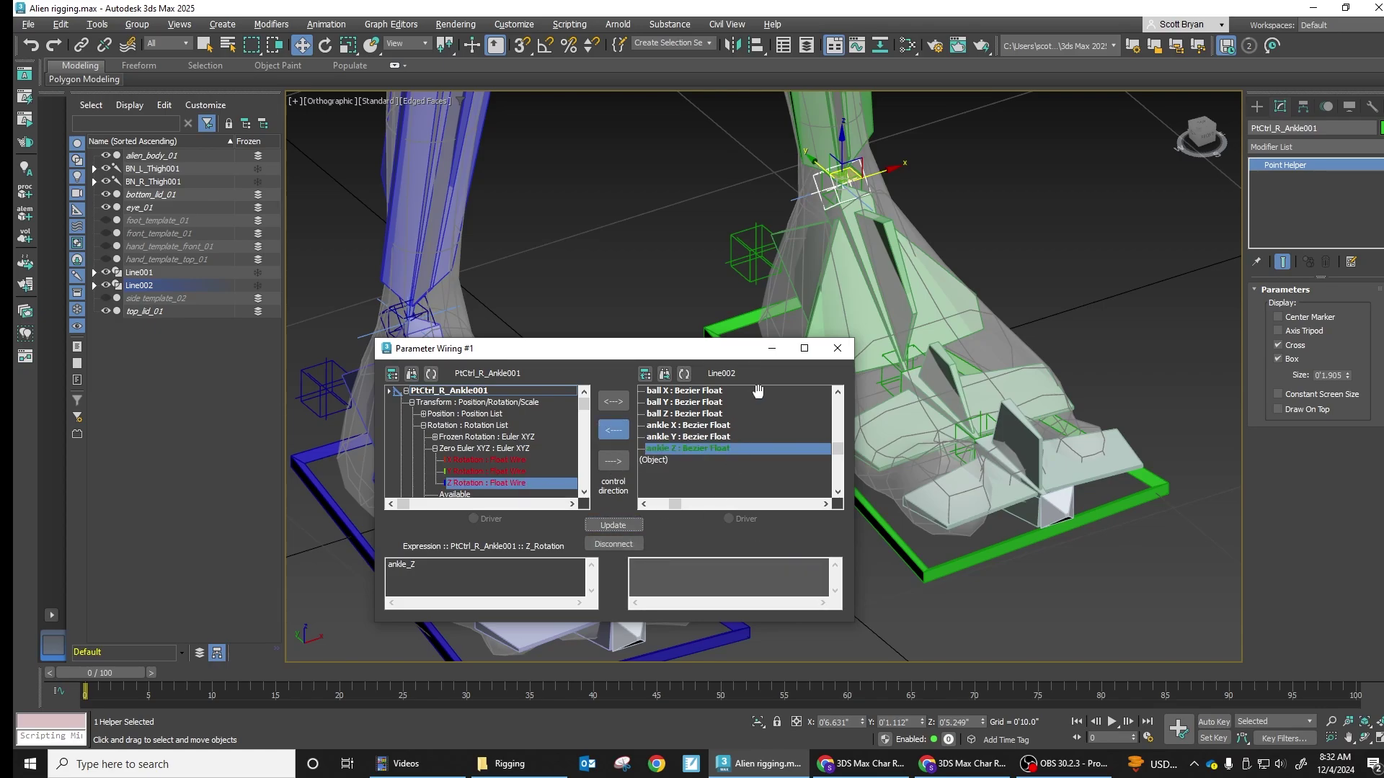
{"action": "left_click", "coordinate": [837, 349]}
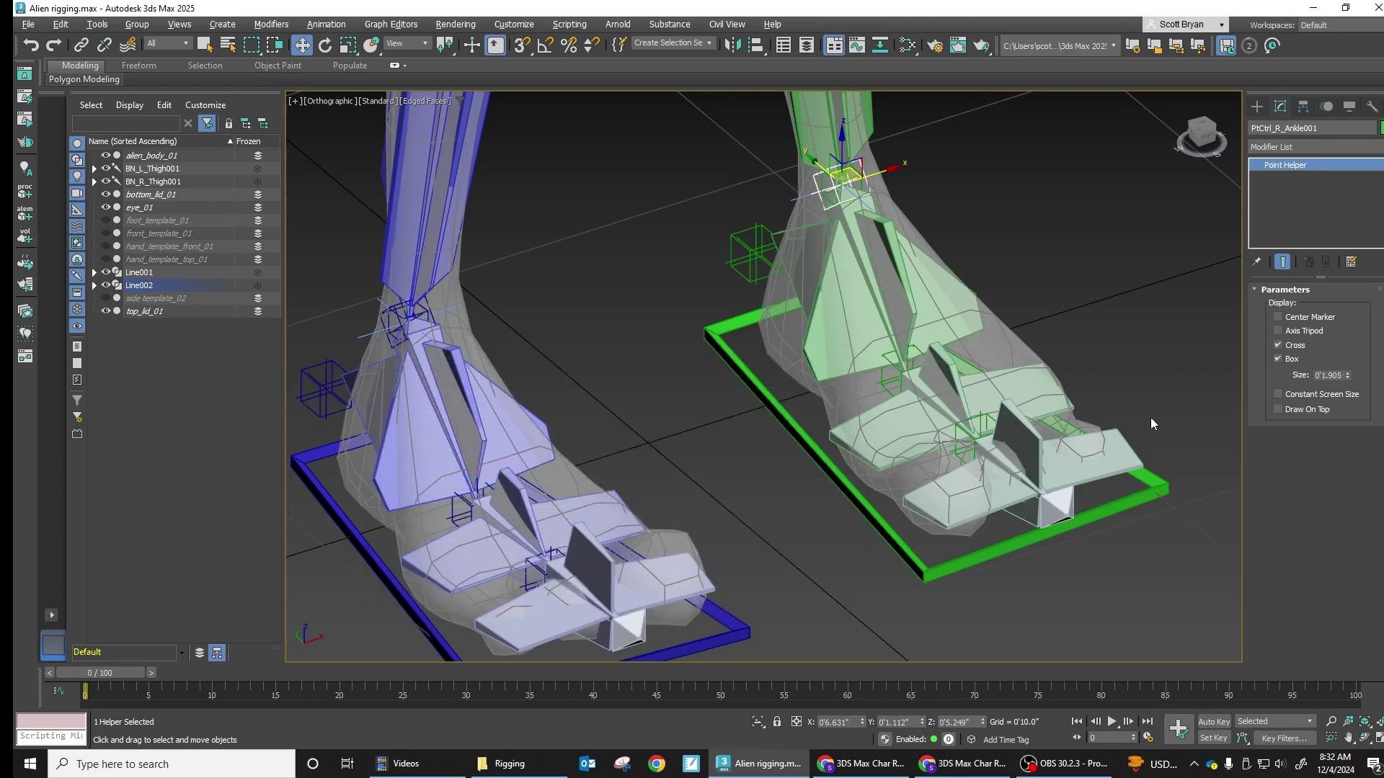
Check the completed wiring by varying all nine toe, ball and ankle attributes of the right foot outline, resetting each to 0.
{"action": "left_click", "coordinate": [1120, 269]}
{"action": "left_click", "coordinate": [846, 478]}
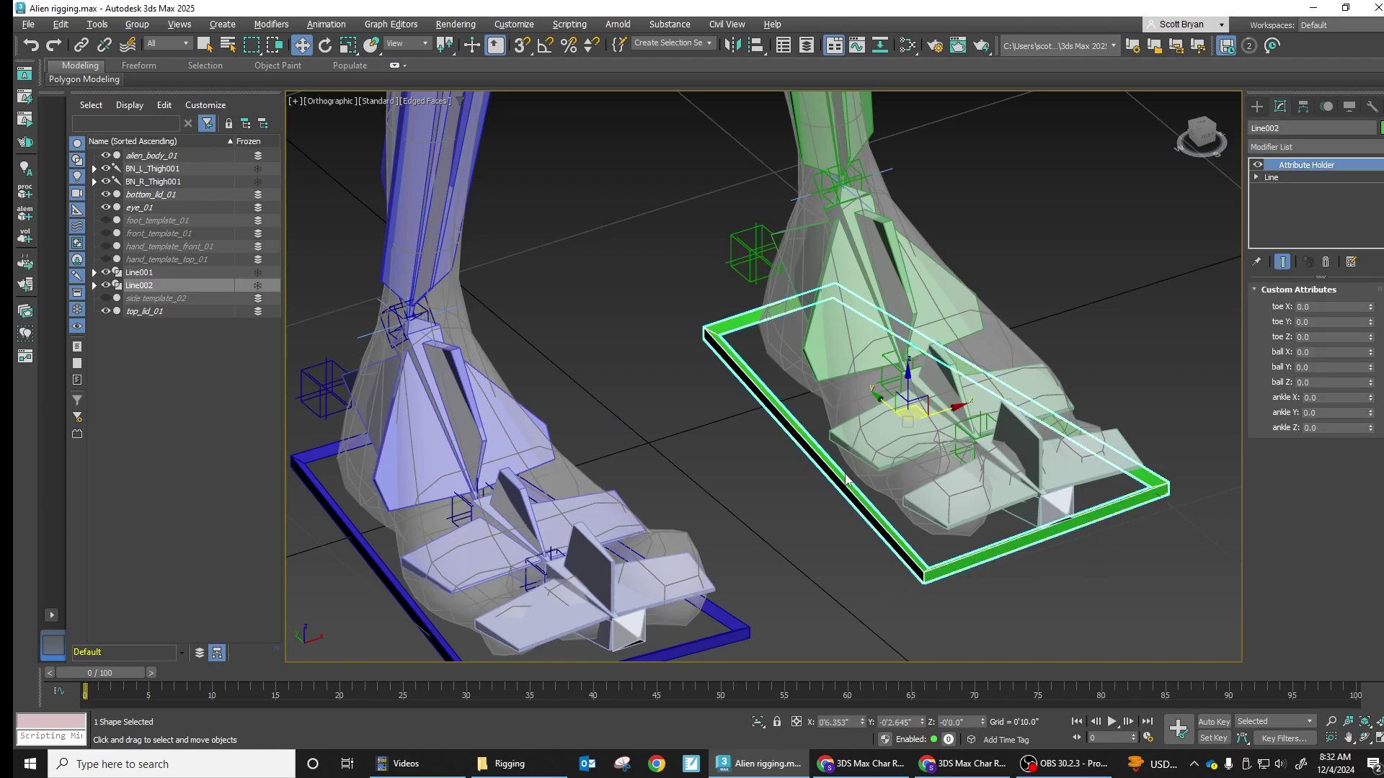
{"action": "left_click_drag", "start_coordinate": [1371, 310], "coordinate": [1372, 351]}
{"action": "left_click_drag", "start_coordinate": [1371, 368], "coordinate": [1373, 428]}
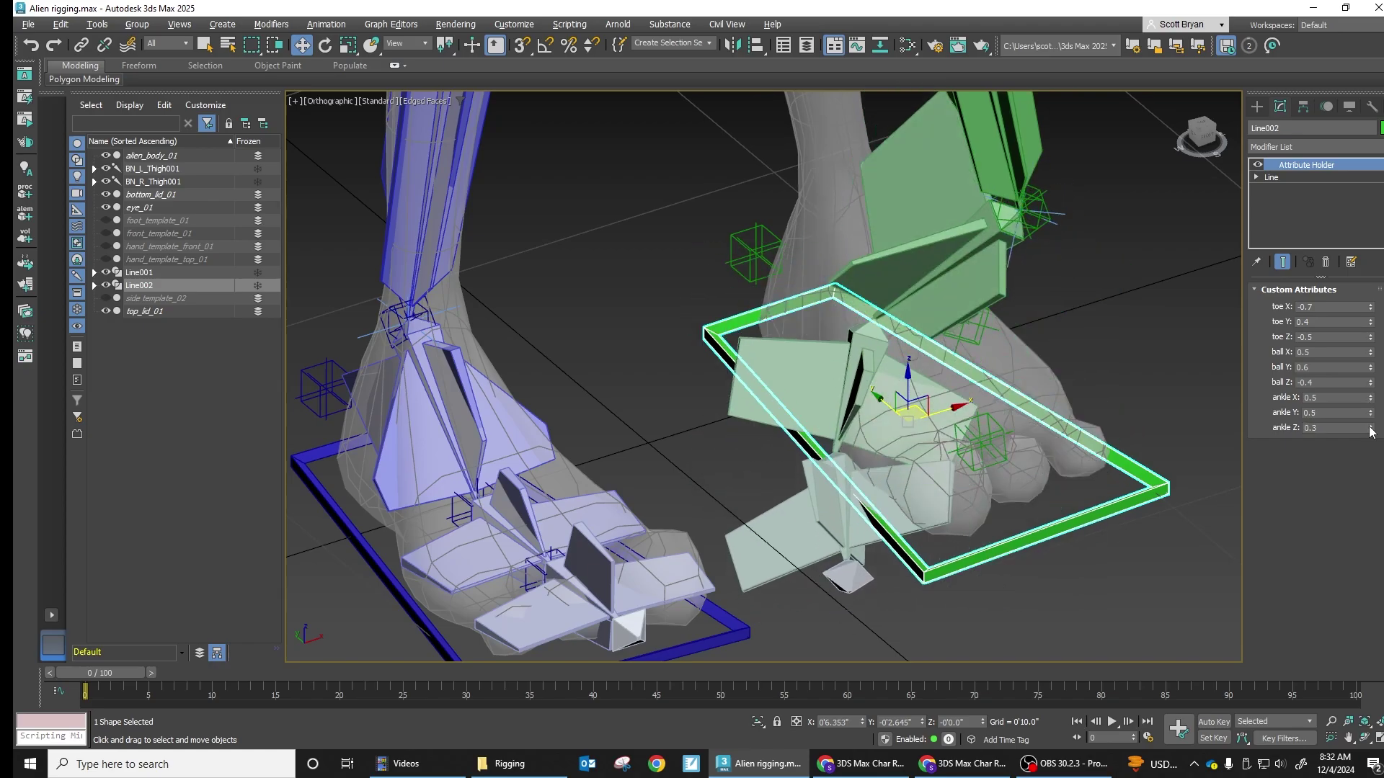
{"action": "right_click", "coordinate": [1374, 428]}
{"action": "right_click", "coordinate": [1372, 413]}
{"action": "right_click", "coordinate": [1371, 404]}
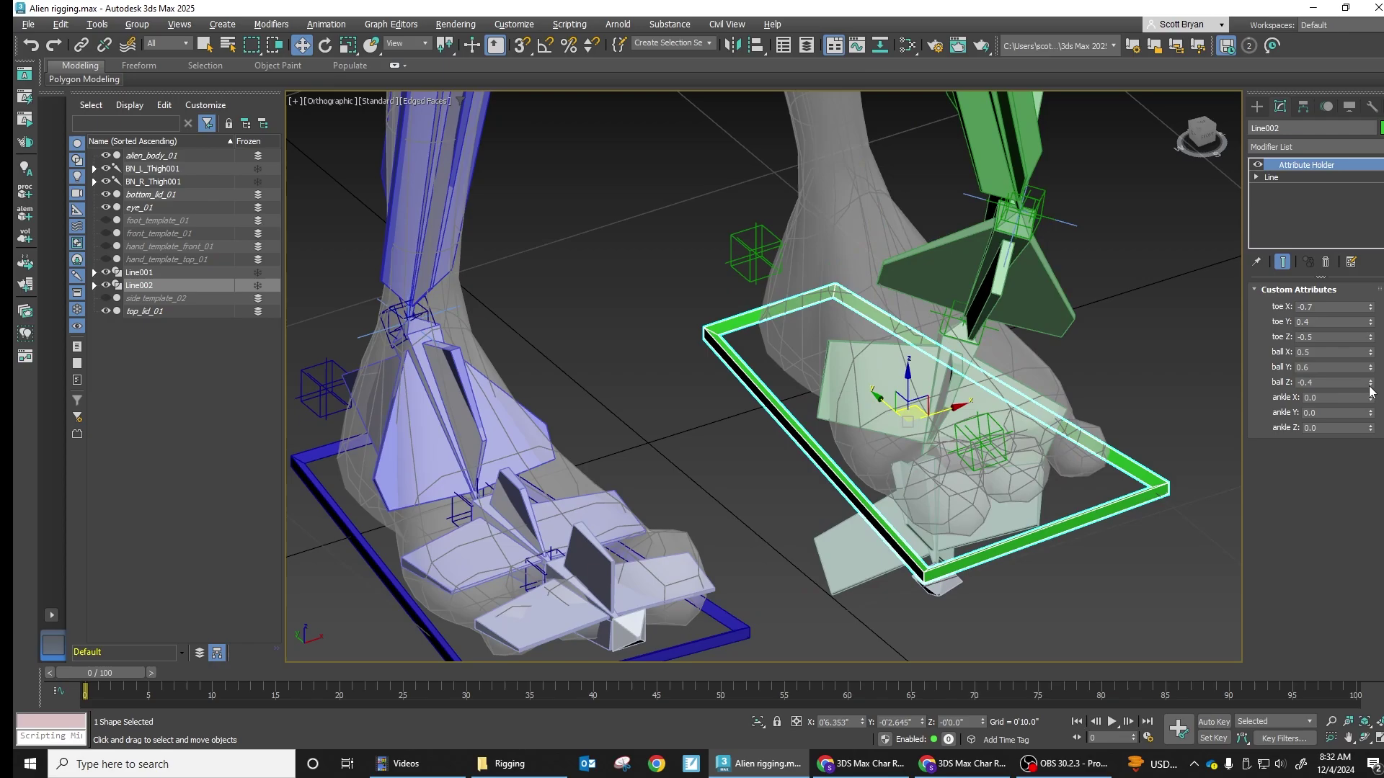
{"action": "right_click", "coordinate": [1371, 383]}
{"action": "right_click", "coordinate": [1372, 368]}
{"action": "right_click", "coordinate": [1372, 354]}
{"action": "right_click", "coordinate": [1371, 338]}
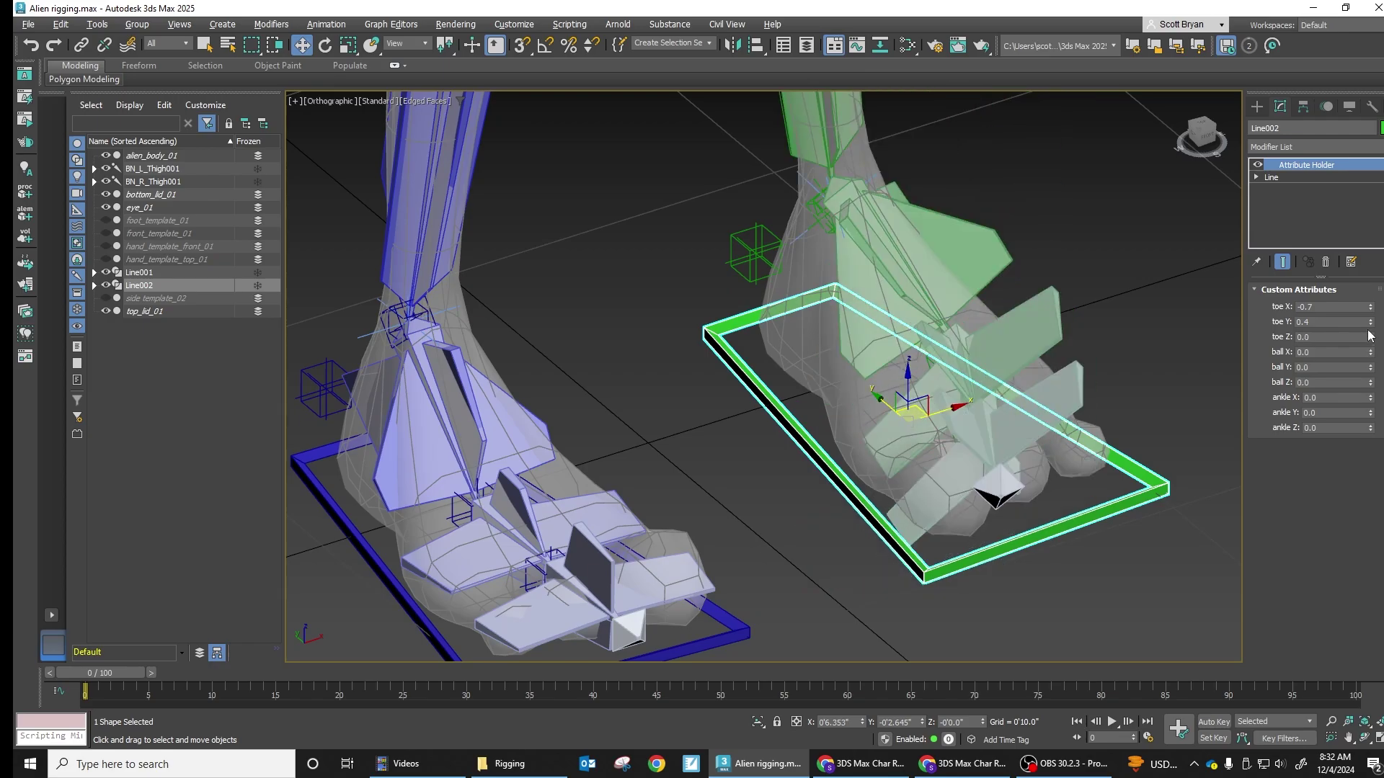
{"action": "right_click", "coordinate": [1371, 327]}
{"action": "key", "text": "Escape"}
{"action": "right_click", "coordinate": [1371, 324]}
{"action": "right_click", "coordinate": [1371, 309]}
Test the toe, ball and ankle attributes on the left foot outline and reset each one to 0.
{"action": "left_click", "coordinate": [426, 433]}
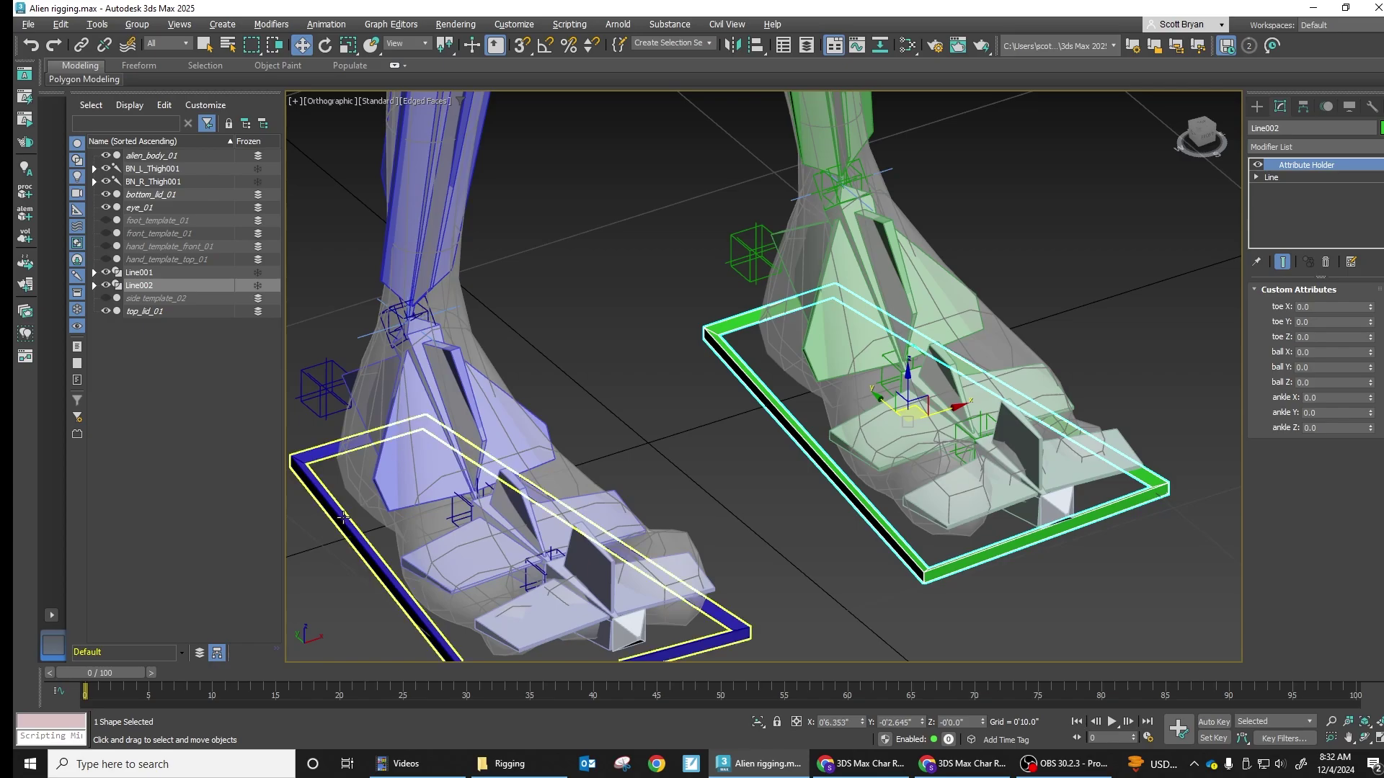
{"action": "left_click_drag", "start_coordinate": [1372, 311], "coordinate": [1371, 441]}
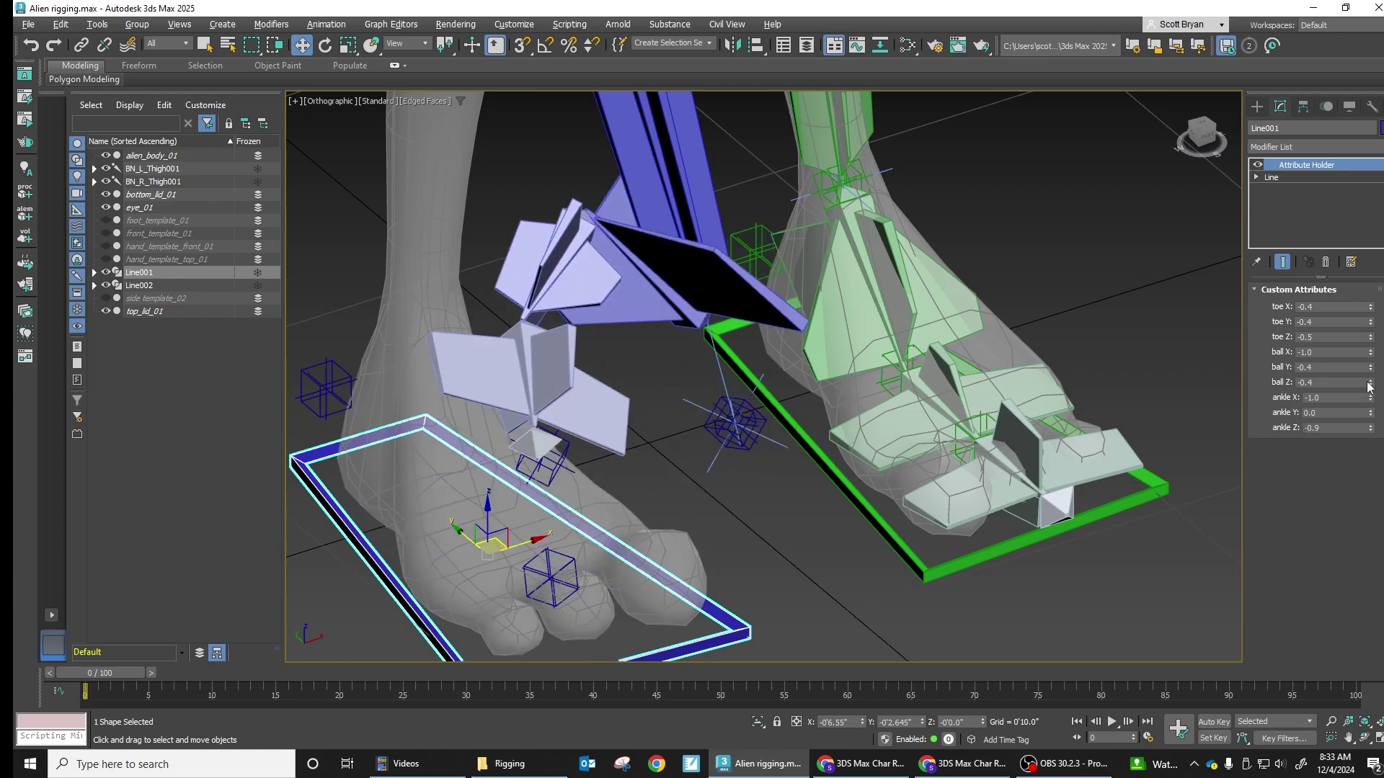
{"action": "right_click", "coordinate": [1372, 307]}
{"action": "right_click", "coordinate": [1372, 322]}
{"action": "right_click", "coordinate": [1372, 337]}
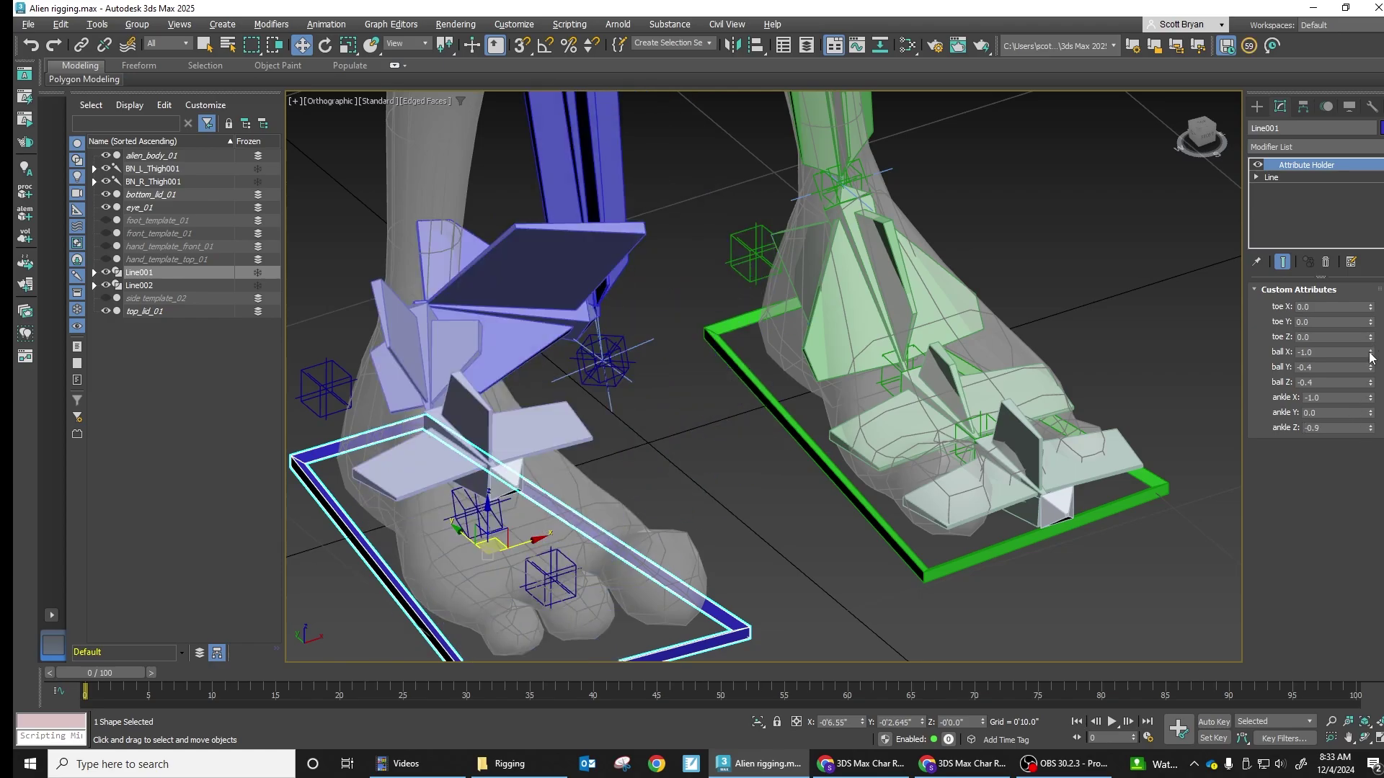
{"action": "right_click", "coordinate": [1372, 352]}
{"action": "right_click", "coordinate": [1372, 368]}
{"action": "right_click", "coordinate": [1372, 383]}
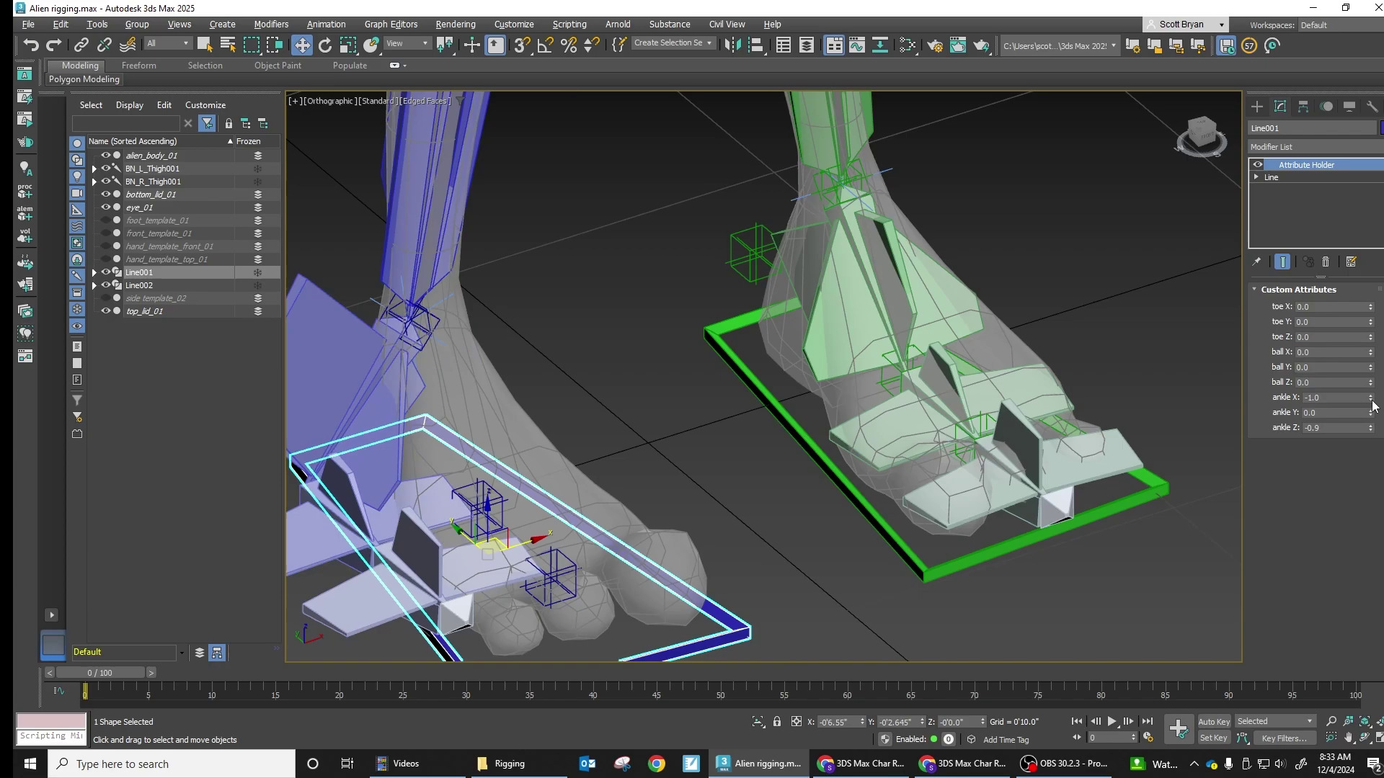
{"action": "right_click", "coordinate": [1372, 398]}
Draw a circle spline with a radius of about 1.016" in front of the blue foot in the Top view.
{"action": "scroll", "coordinate": [785, 347], "scroll_direction": "down", "scroll_amount": 5}
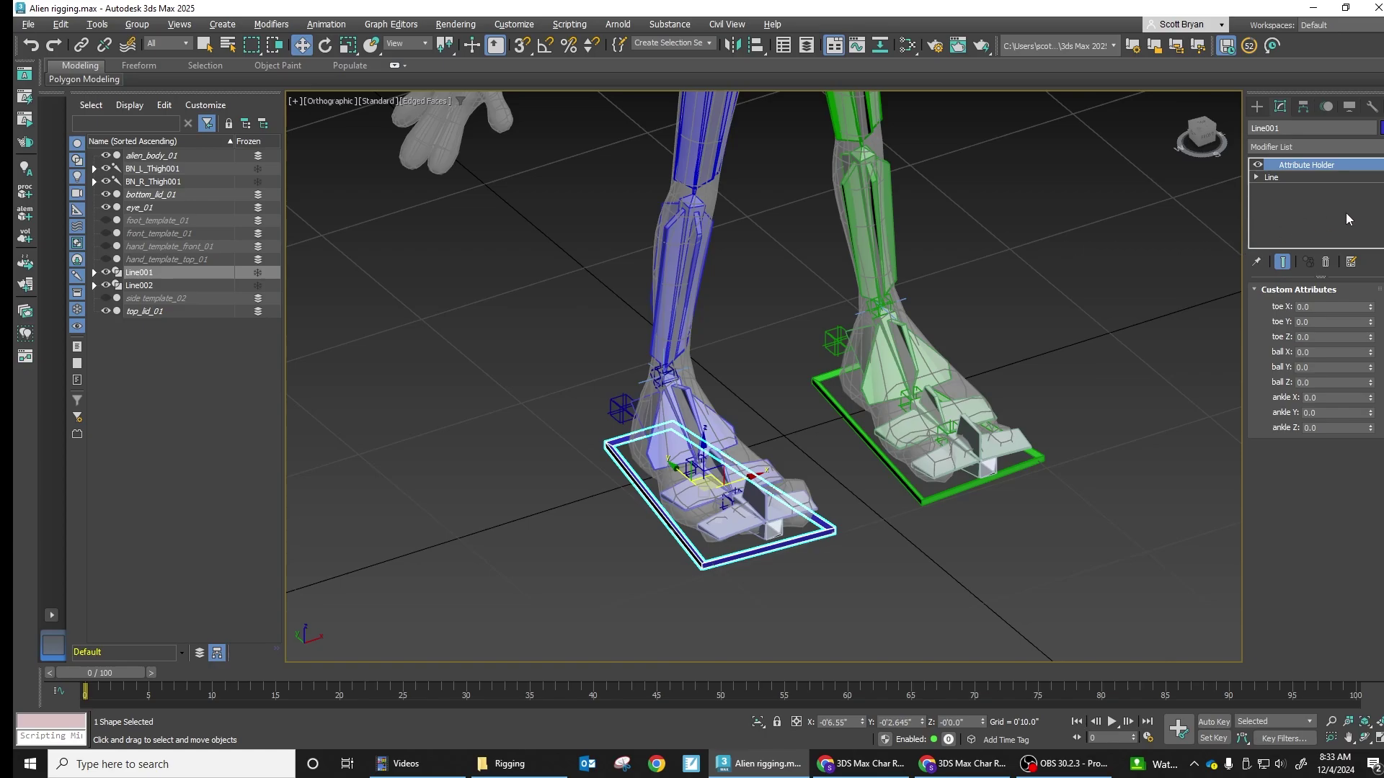
{"action": "left_click", "coordinate": [1256, 106]}
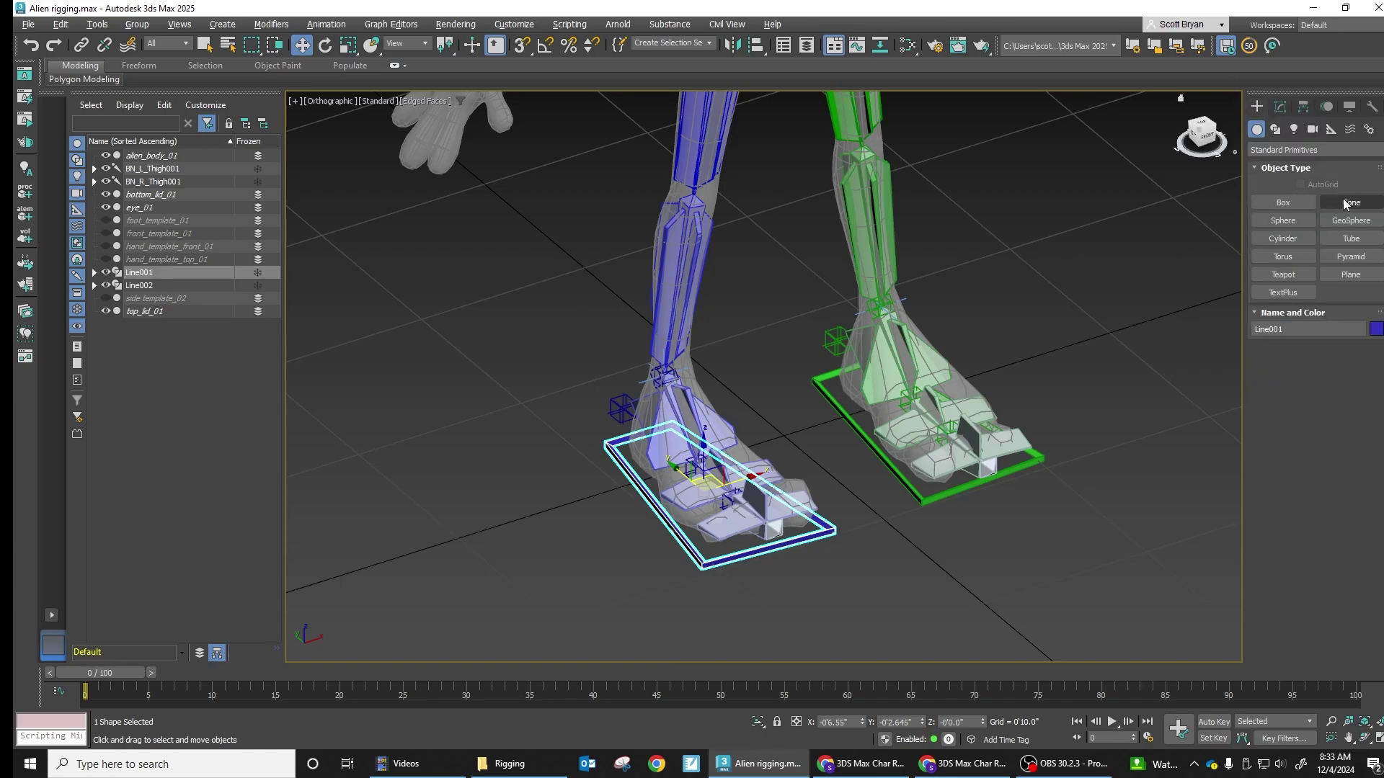
{"action": "middle_click_drag", "start_coordinate": [1036, 232], "coordinate": [914, 211]}
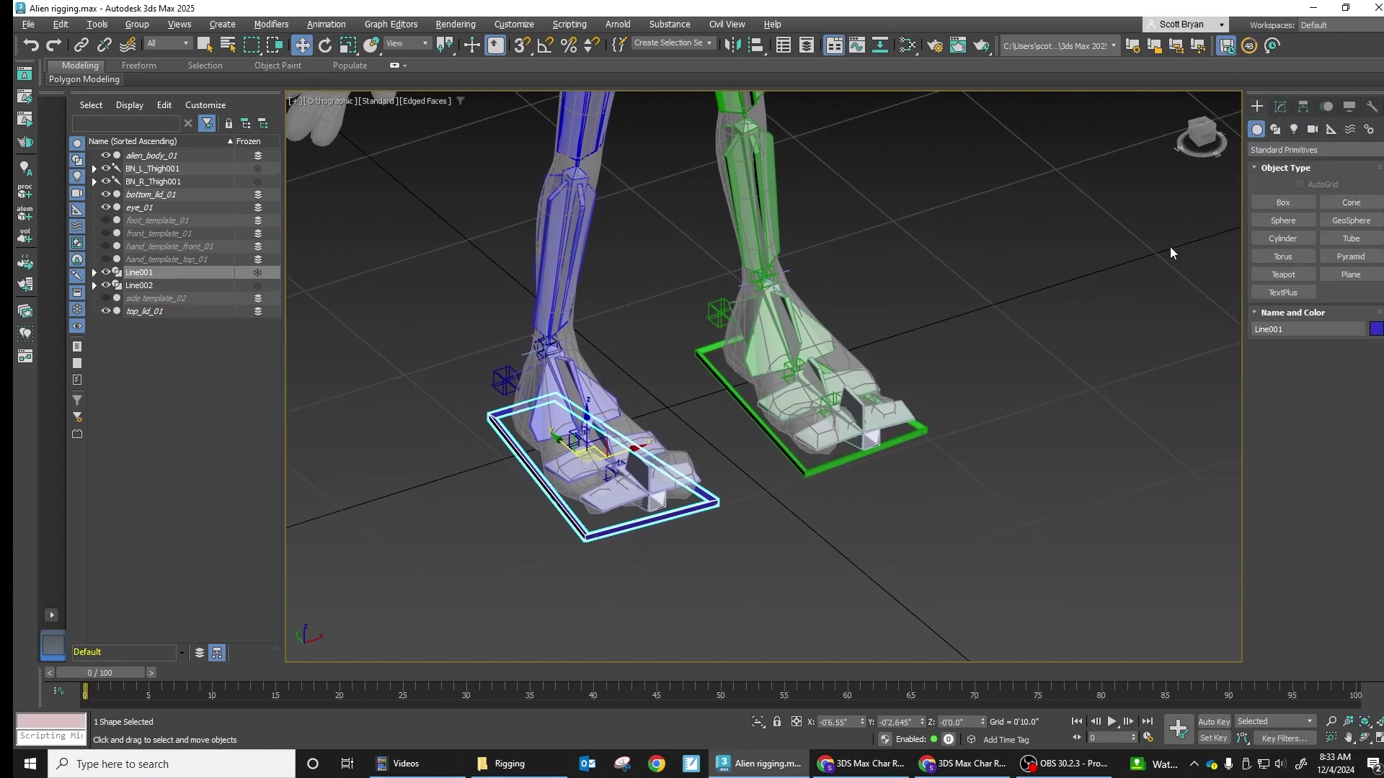
{"action": "left_click", "coordinate": [1275, 129]}
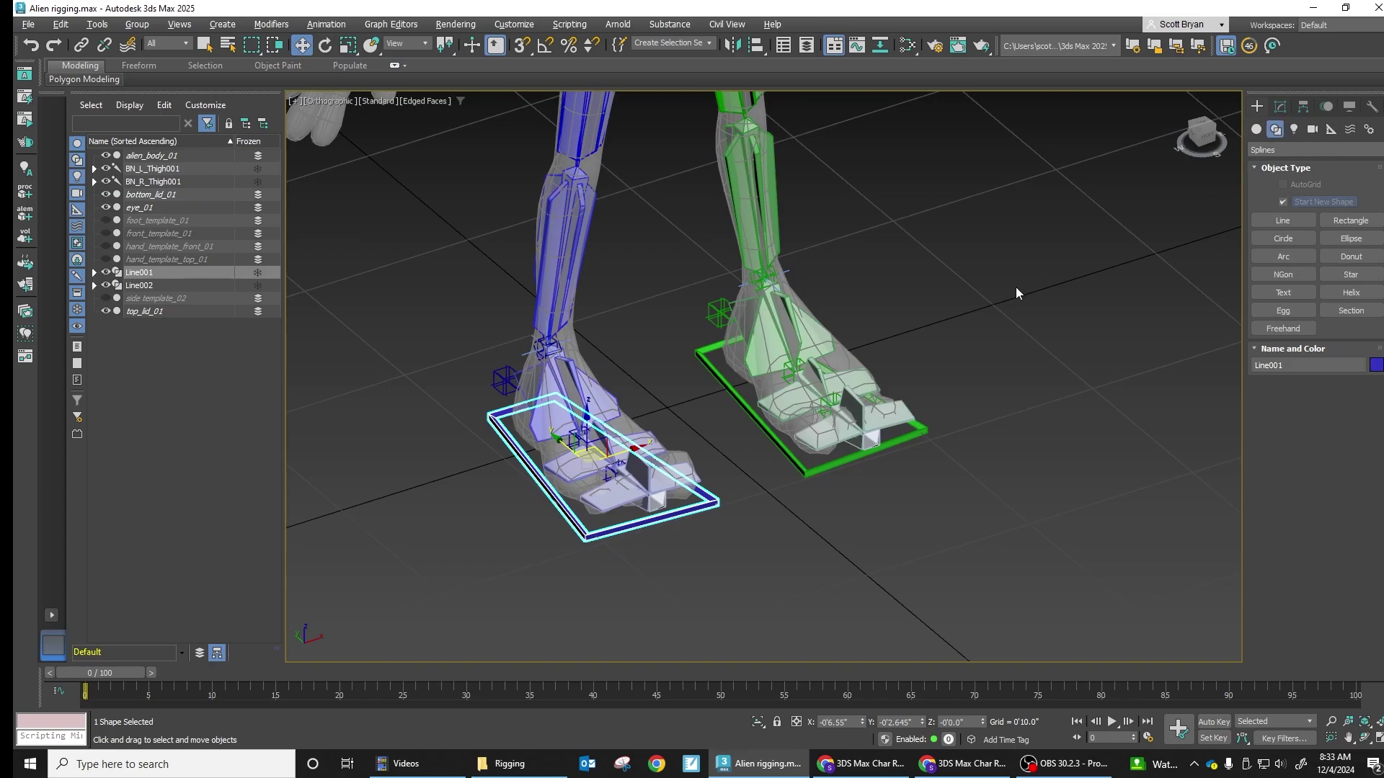
{"action": "middle_click_drag", "start_coordinate": [1014, 287], "coordinate": [684, 269]}
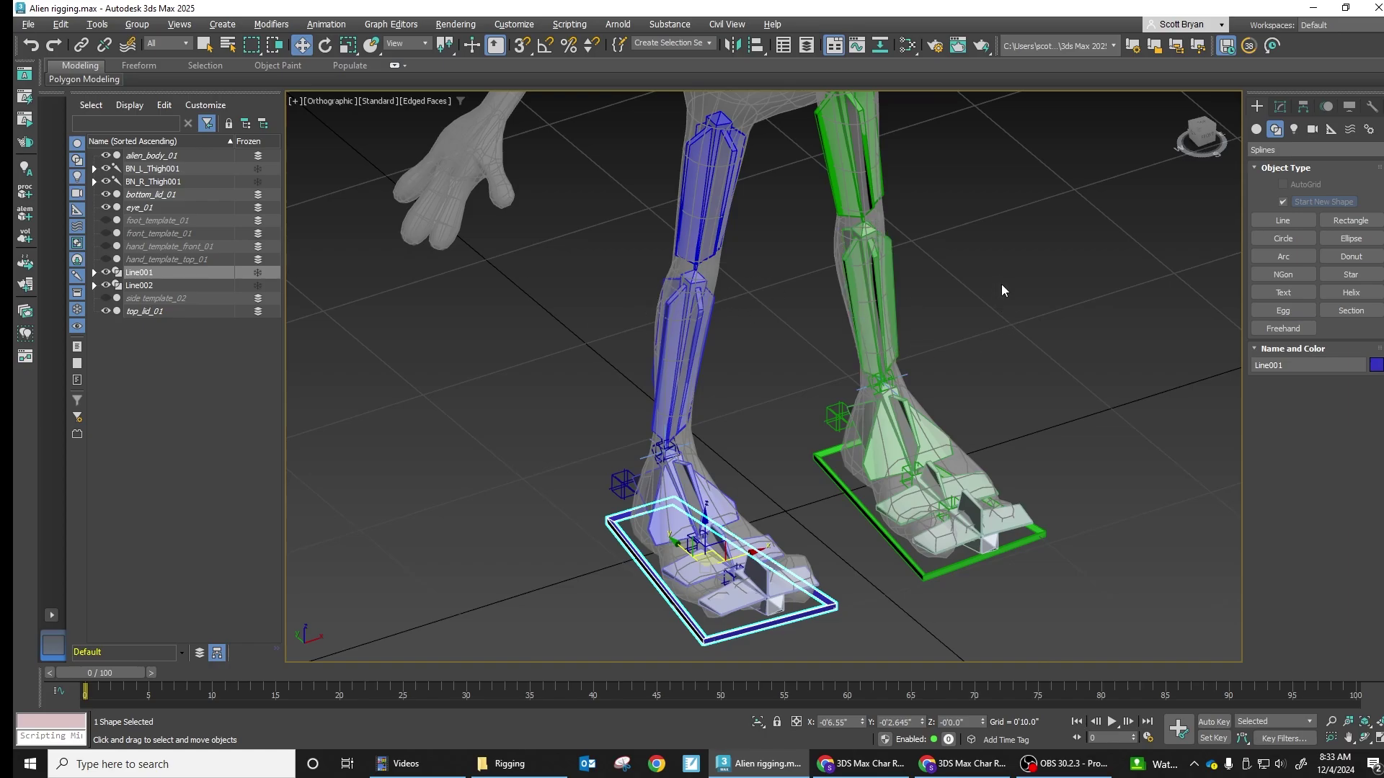
{"action": "key", "text": "t"}
{"action": "scroll", "coordinate": [741, 448], "scroll_direction": "up", "scroll_amount": 5}
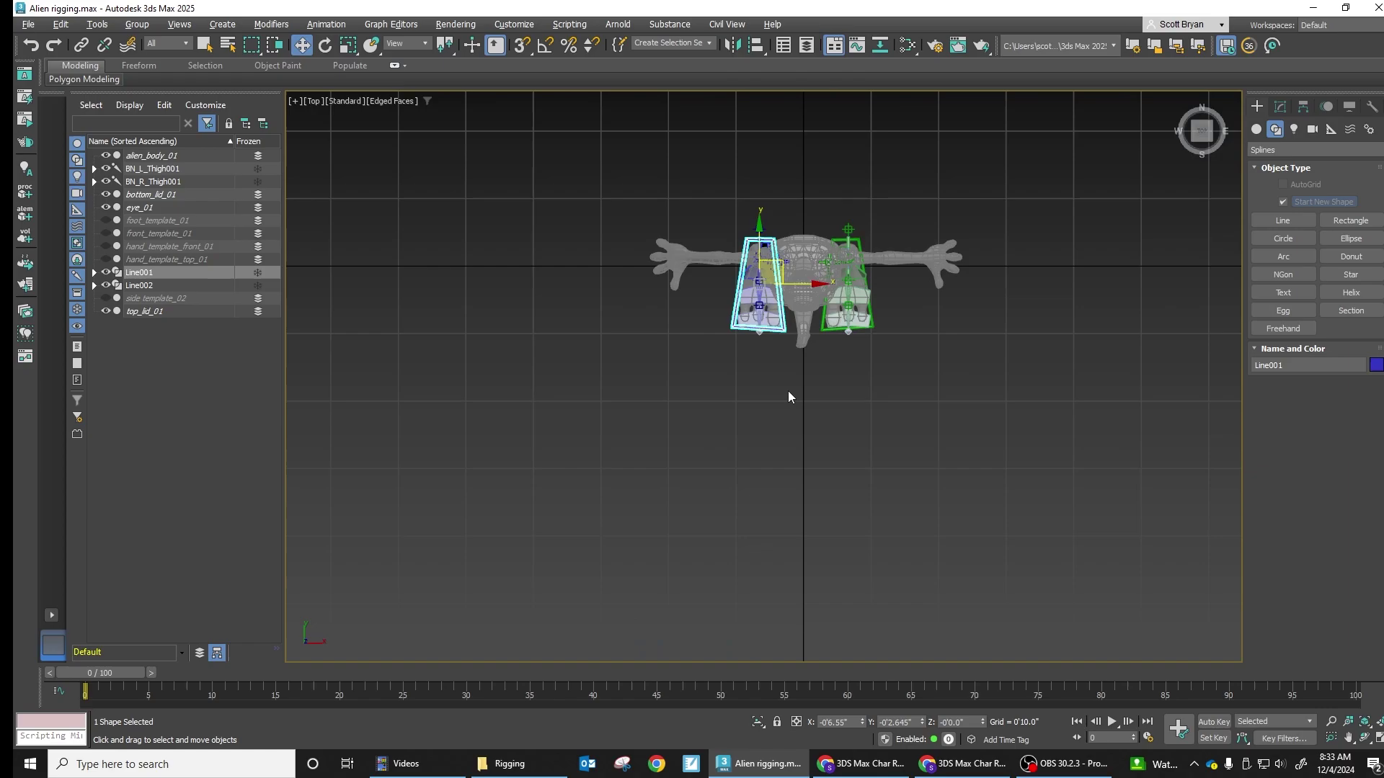
{"action": "scroll", "coordinate": [862, 341], "scroll_direction": "up", "scroll_amount": 4}
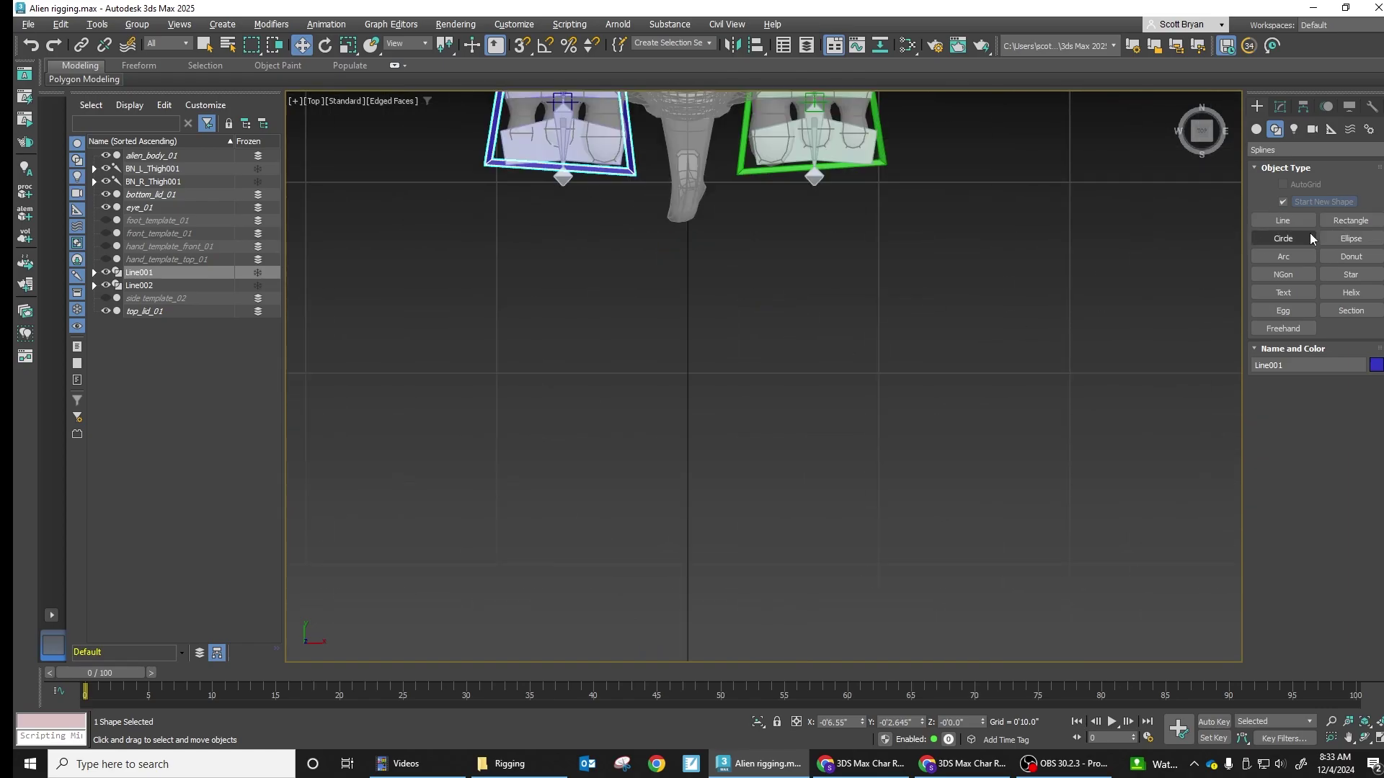
{"action": "left_click", "coordinate": [1283, 238]}
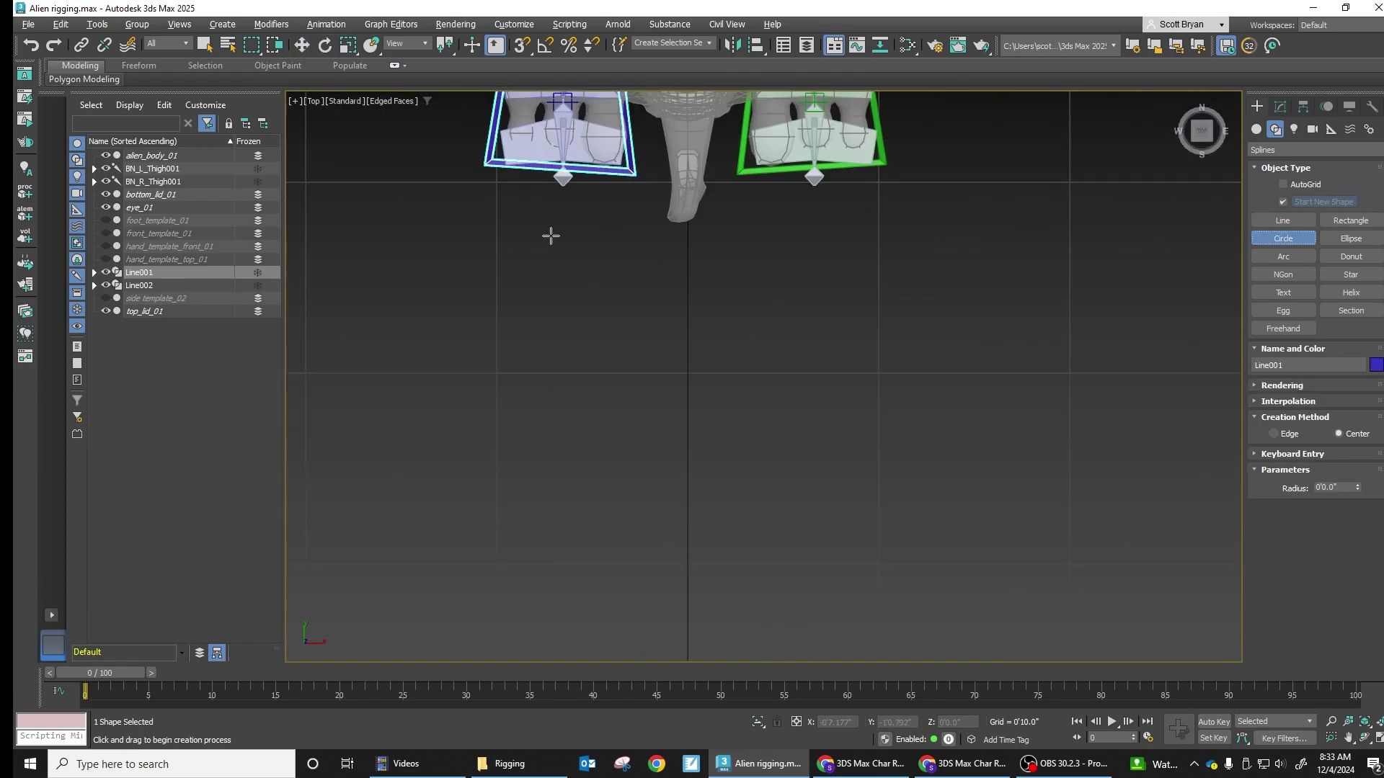
{"action": "left_click_drag", "start_coordinate": [551, 235], "coordinate": [572, 237]}
{"action": "middle_click_drag", "start_coordinate": [642, 270], "coordinate": [732, 420]}
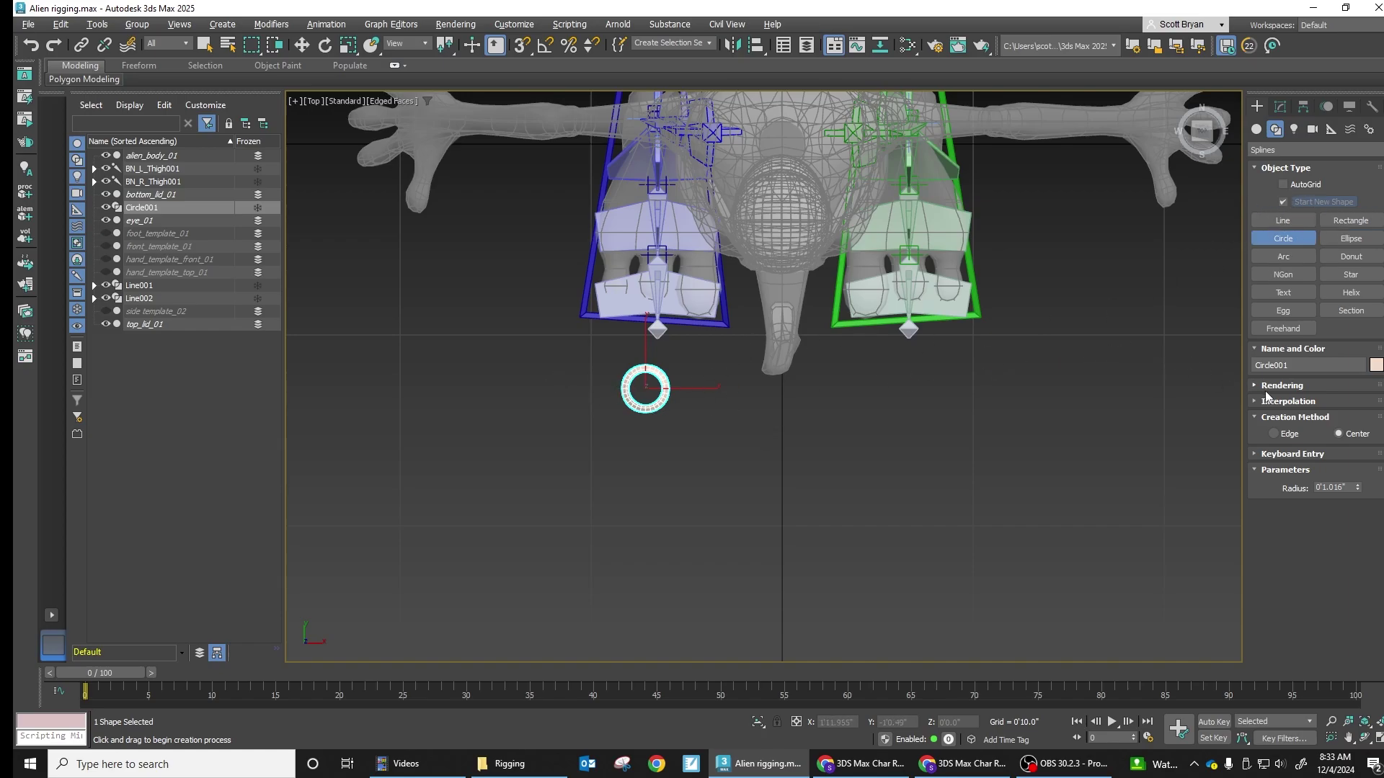
Set the circle's radial rendering thickness to 0.31".
{"action": "left_click", "coordinate": [1281, 106]}
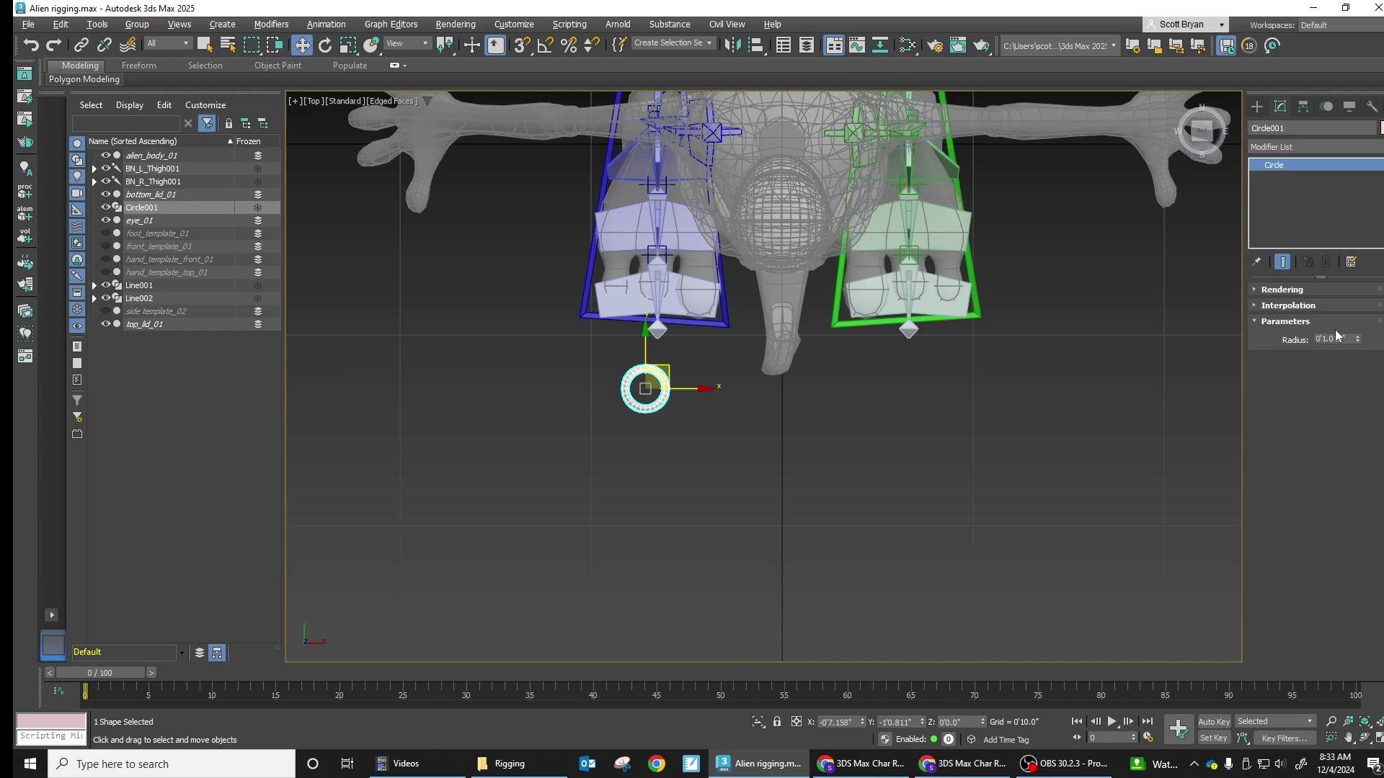
{"action": "left_click", "coordinate": [1256, 291]}
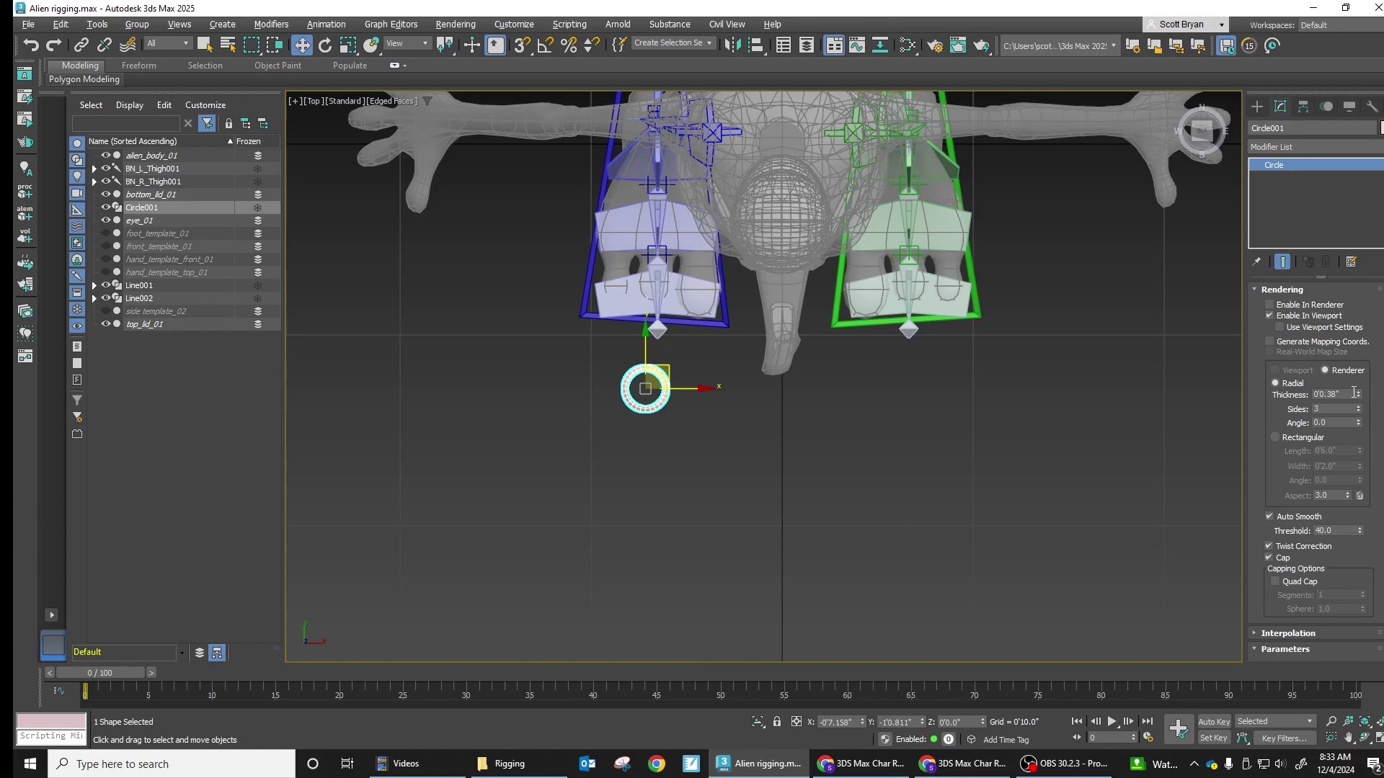
{"action": "left_click_drag", "start_coordinate": [1362, 400], "coordinate": [1361, 404]}
Turn on angle snap and rotate-clone the circle twice by 90 degrees as copies, forming three perpendicular rings.
{"action": "left_click", "coordinate": [545, 46]}
{"action": "middle_click_drag", "start_coordinate": [710, 396], "coordinate": [721, 304], "text": "alt"}
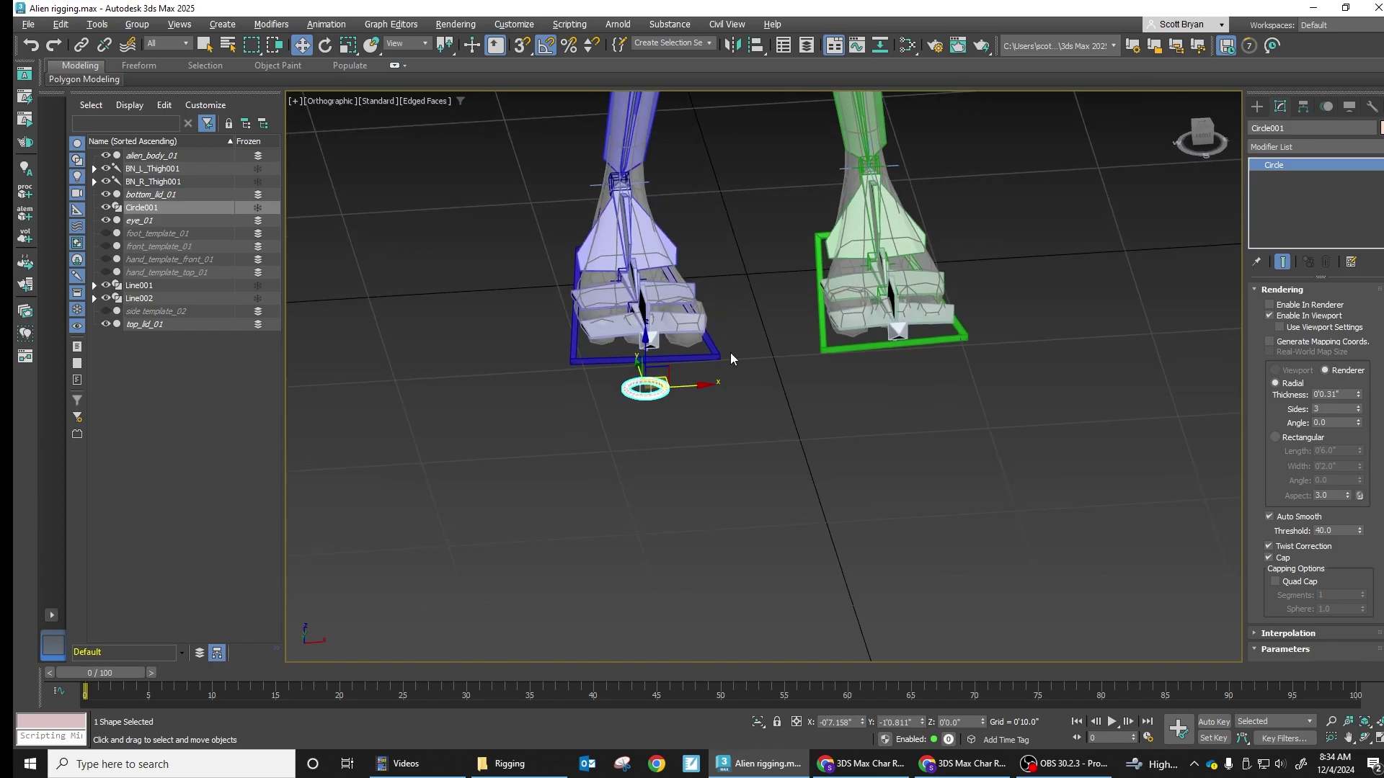
{"action": "left_click", "coordinate": [325, 45]}
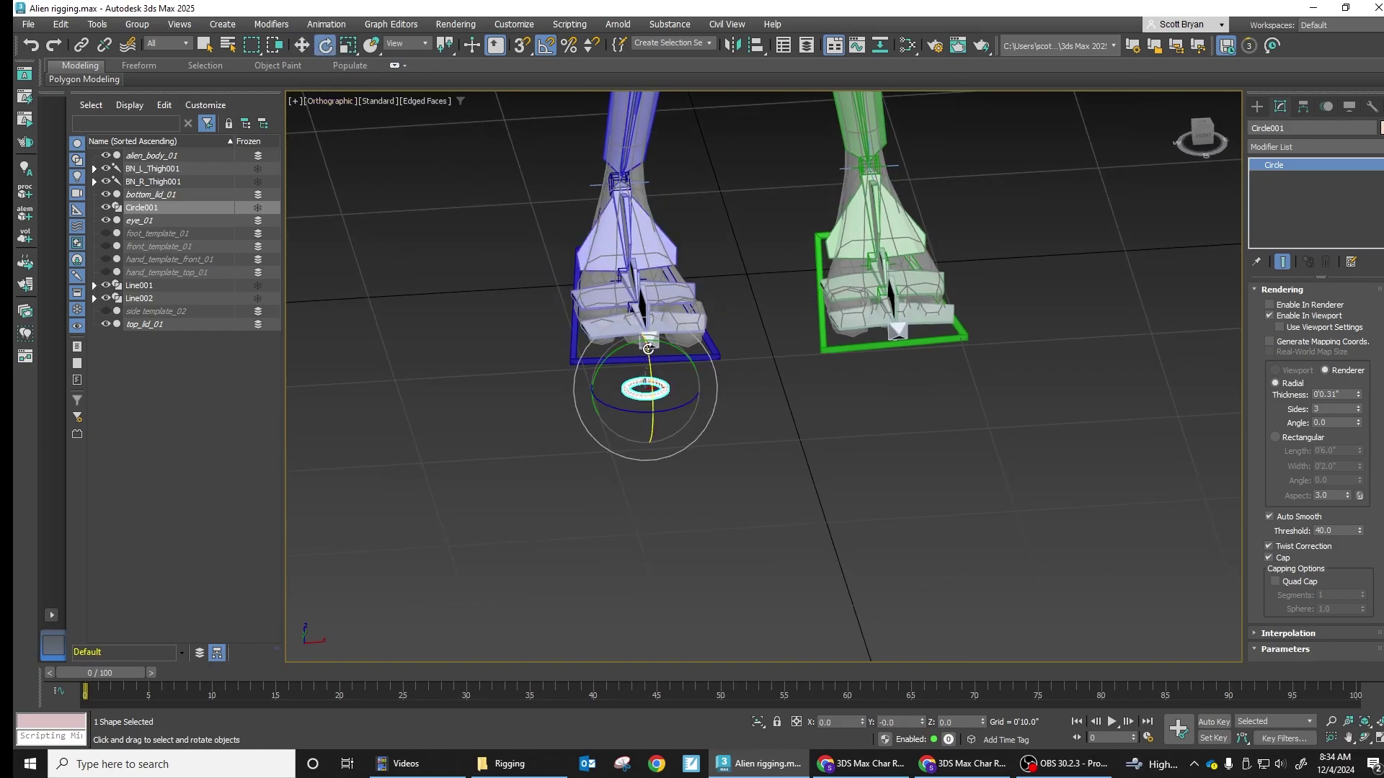
{"action": "left_click_drag", "start_coordinate": [648, 349], "coordinate": [682, 337], "text": "shift"}
{"action": "left_click", "coordinate": [714, 445]}
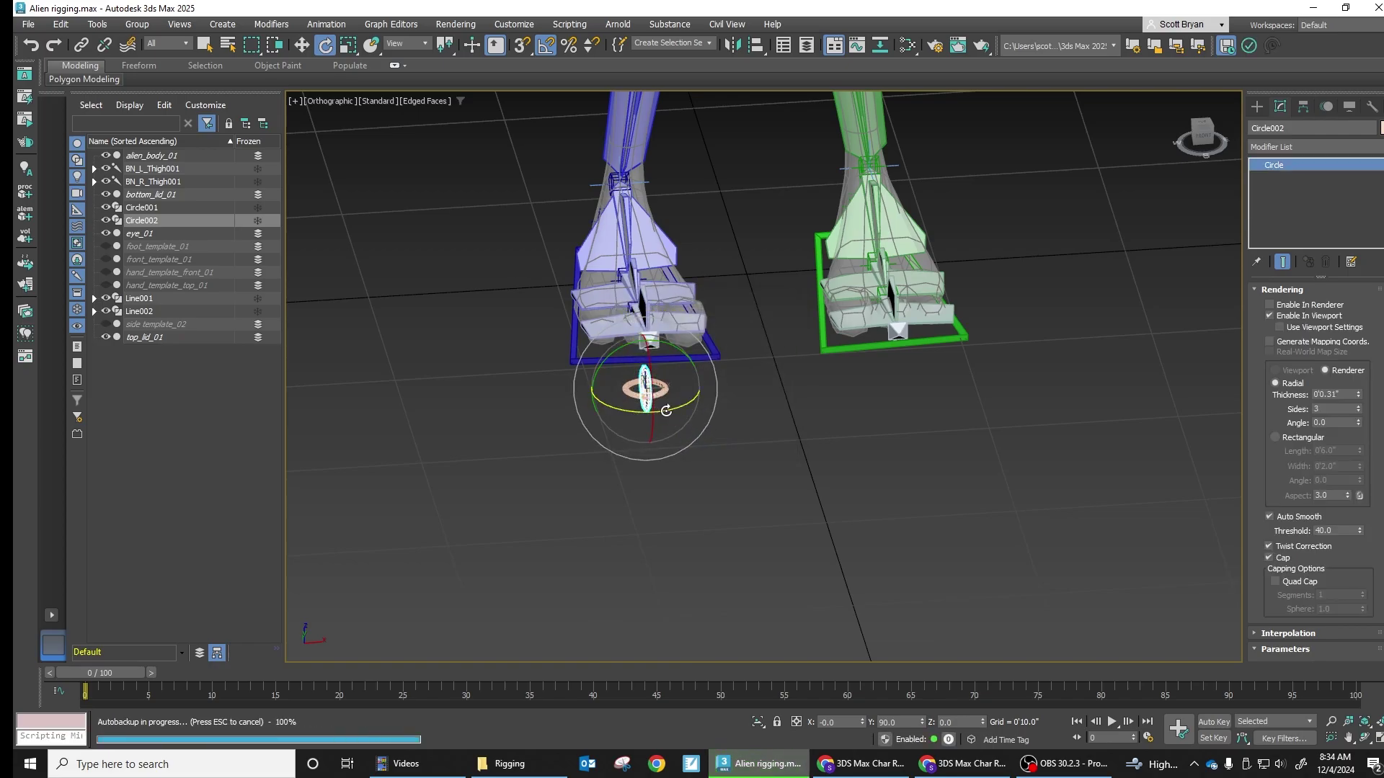
{"action": "left_click_drag", "start_coordinate": [665, 412], "coordinate": [602, 418], "text": "shift"}
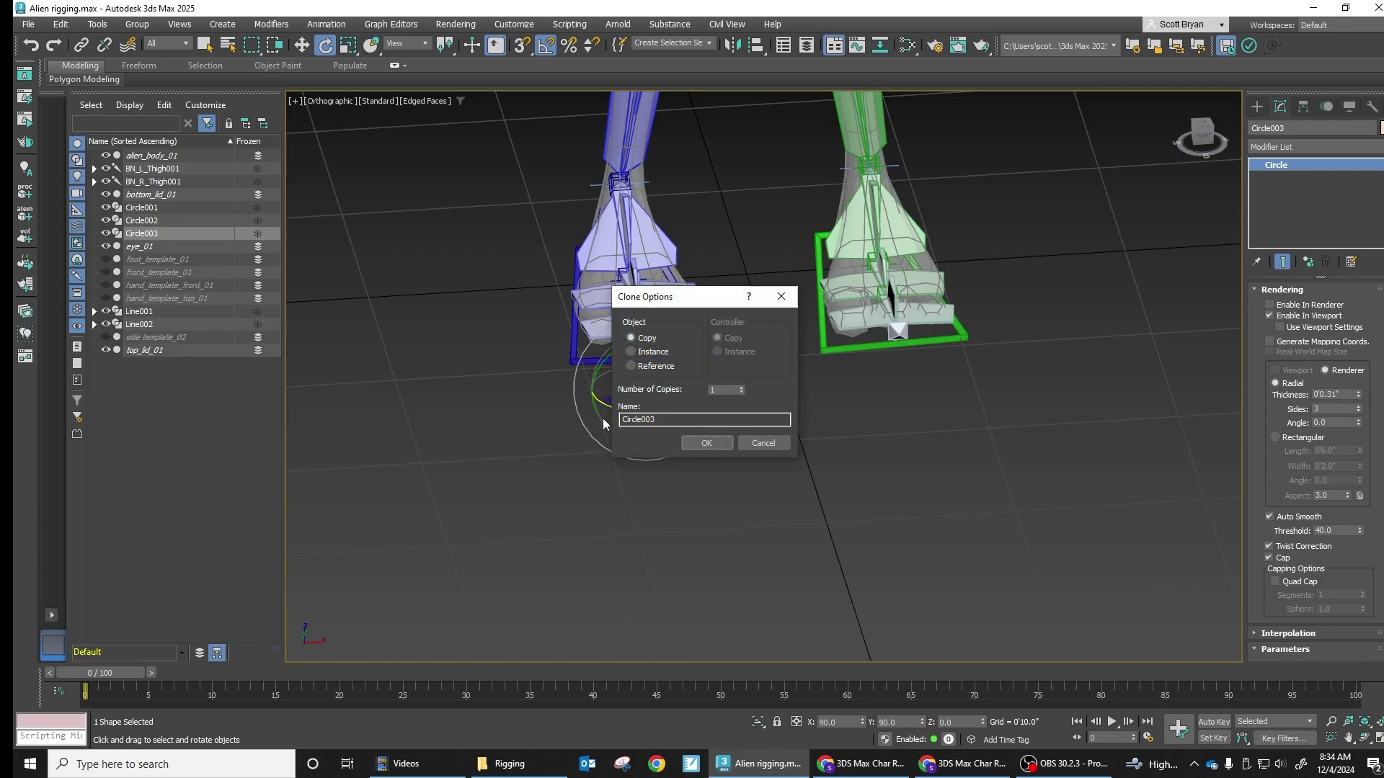
{"action": "left_click", "coordinate": [708, 445]}
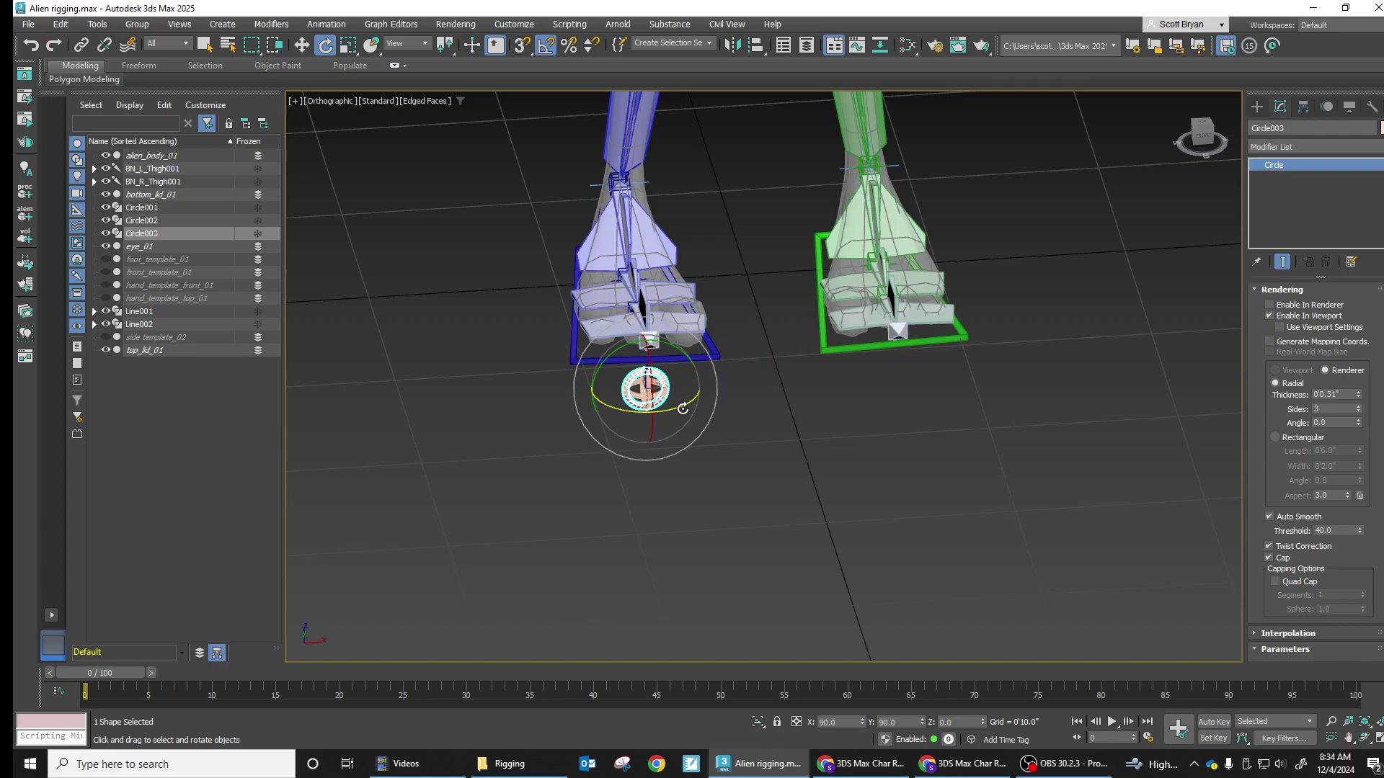
Convert the last ring copy to an Editable Poly and attach the other two rings to it.
{"action": "scroll", "coordinate": [652, 403], "scroll_direction": "up", "scroll_amount": 6}
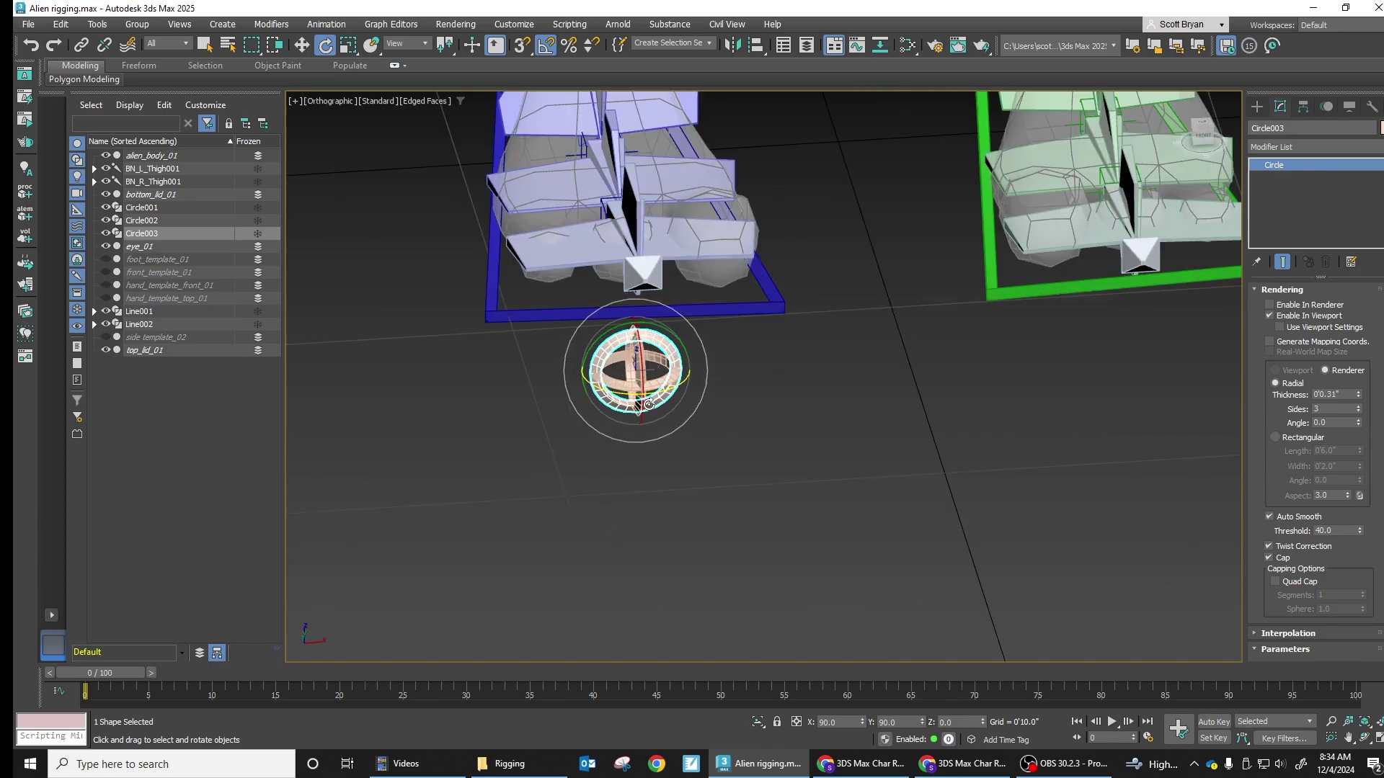
{"action": "scroll", "coordinate": [638, 388], "scroll_direction": "down", "scroll_amount": 5}
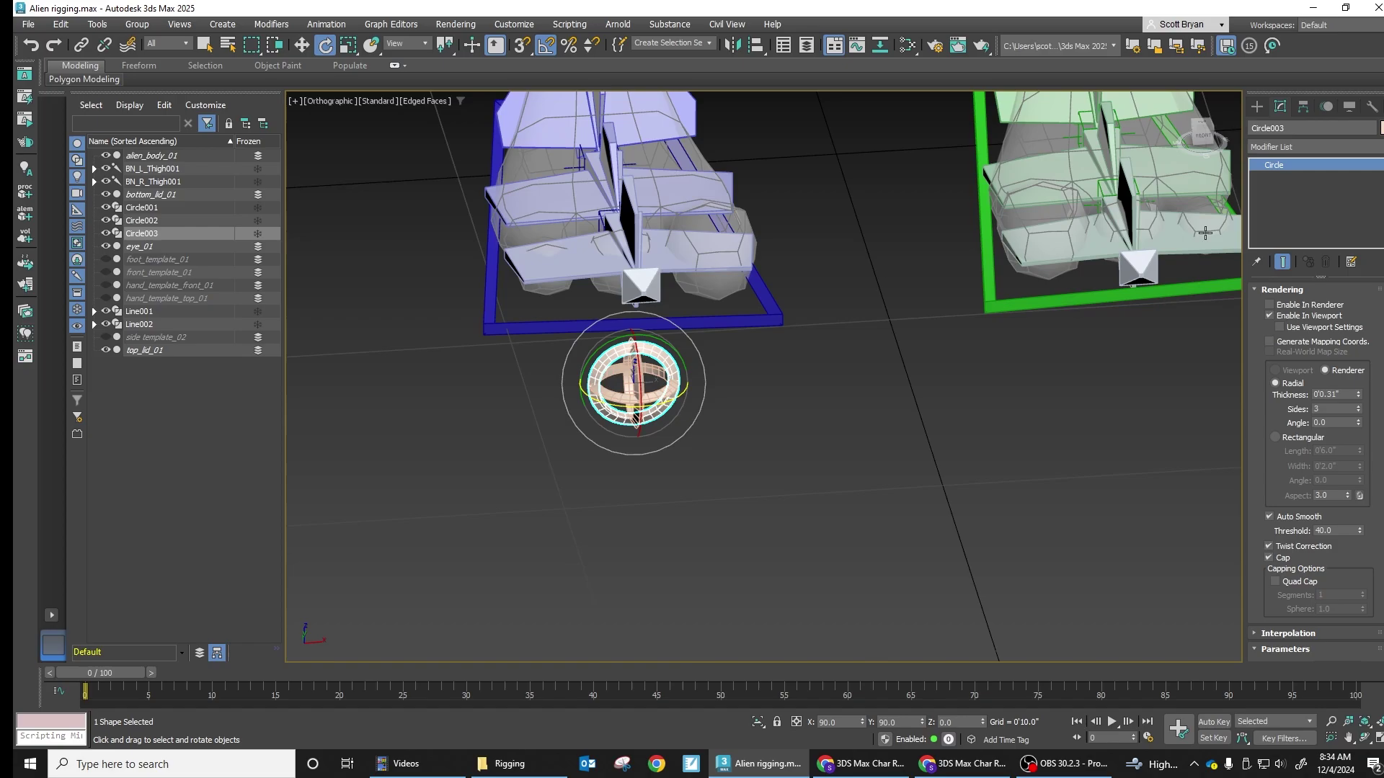
{"action": "right_click", "coordinate": [656, 356]}
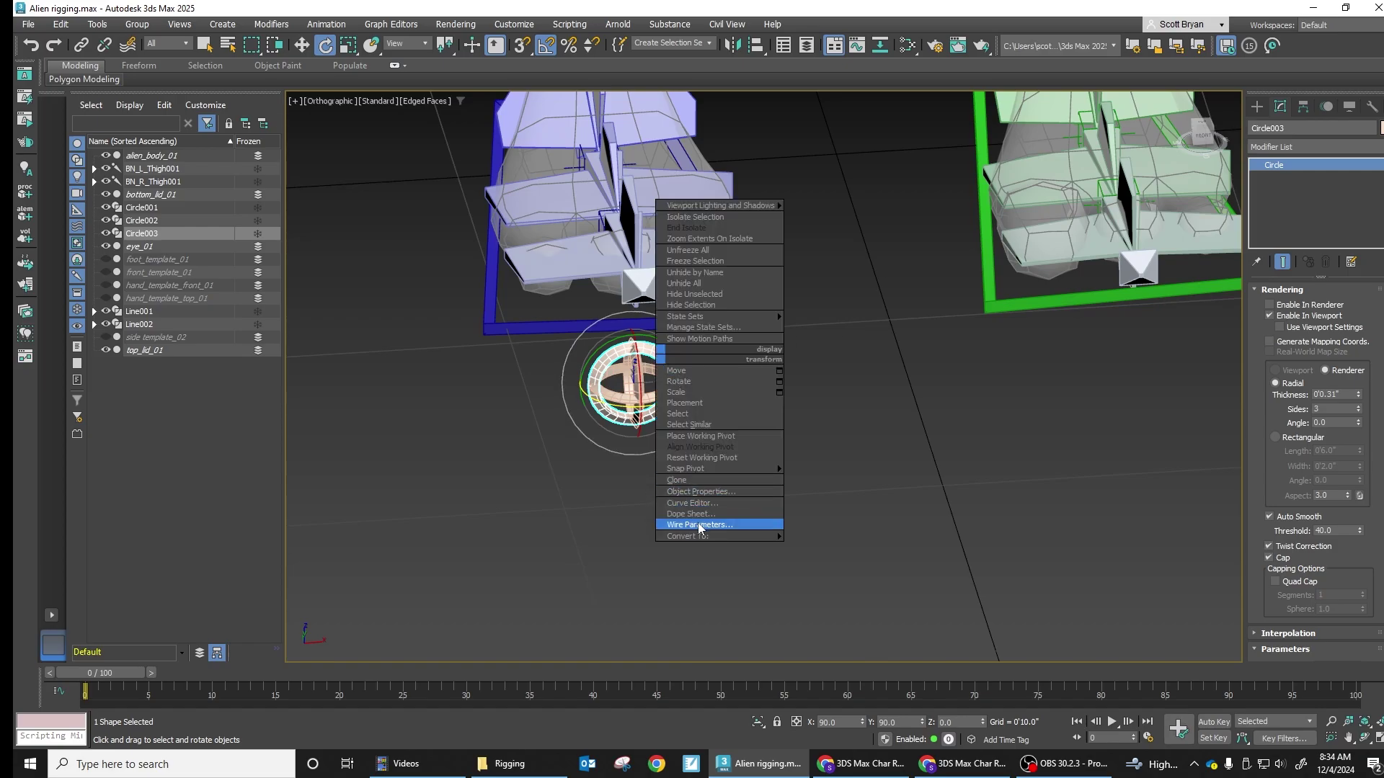
{"action": "mouse_move", "coordinate": [703, 536]}
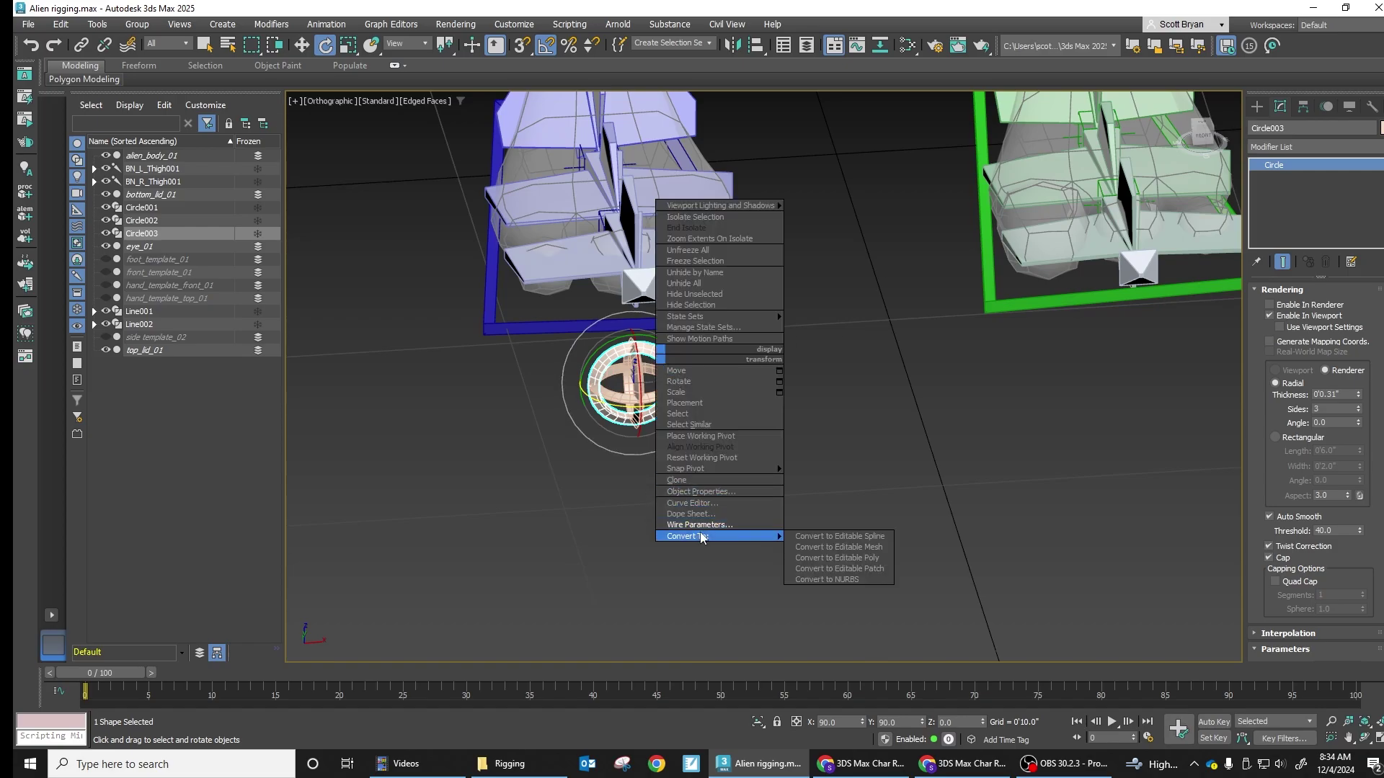
{"action": "left_click", "coordinate": [819, 558]}
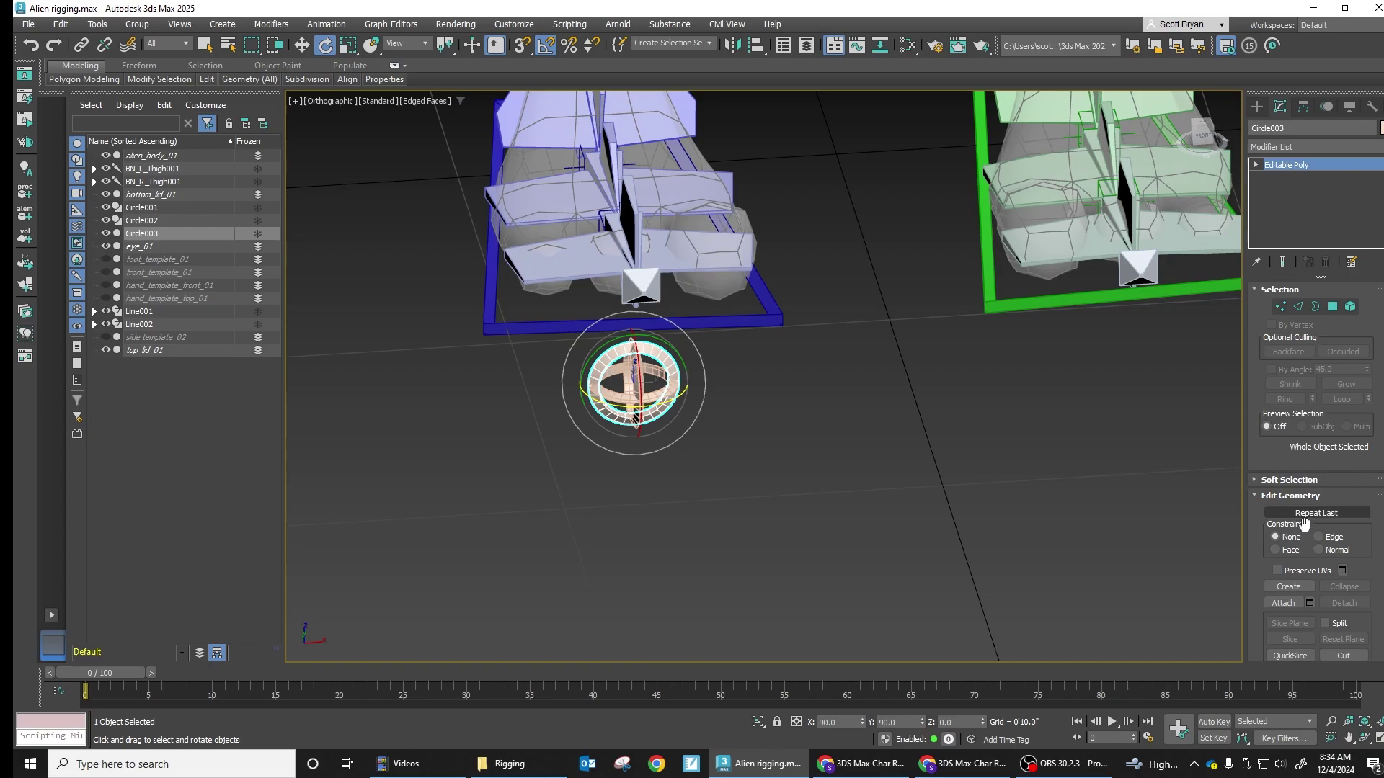
{"action": "scroll", "coordinate": [1287, 513], "scroll_direction": "down", "scroll_amount": 2}
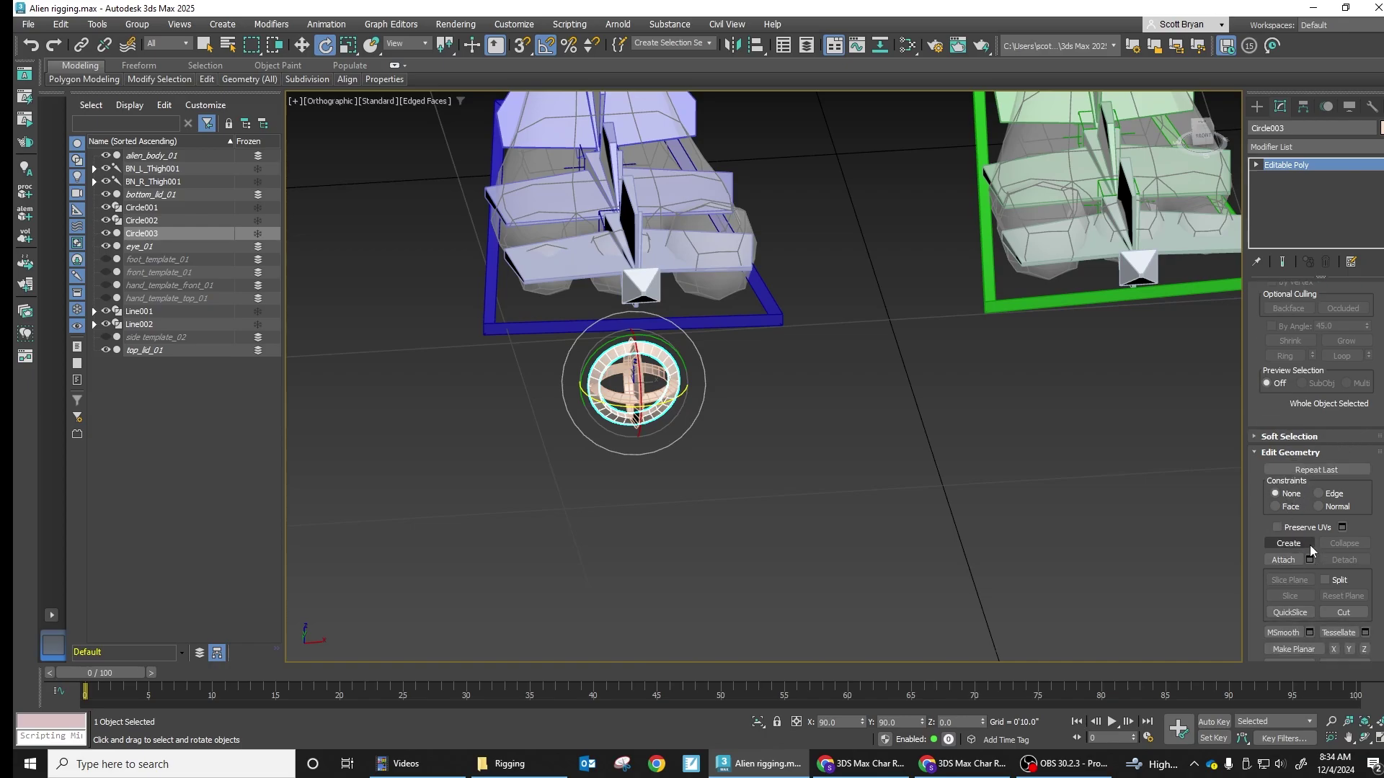
{"action": "left_click", "coordinate": [1295, 560]}
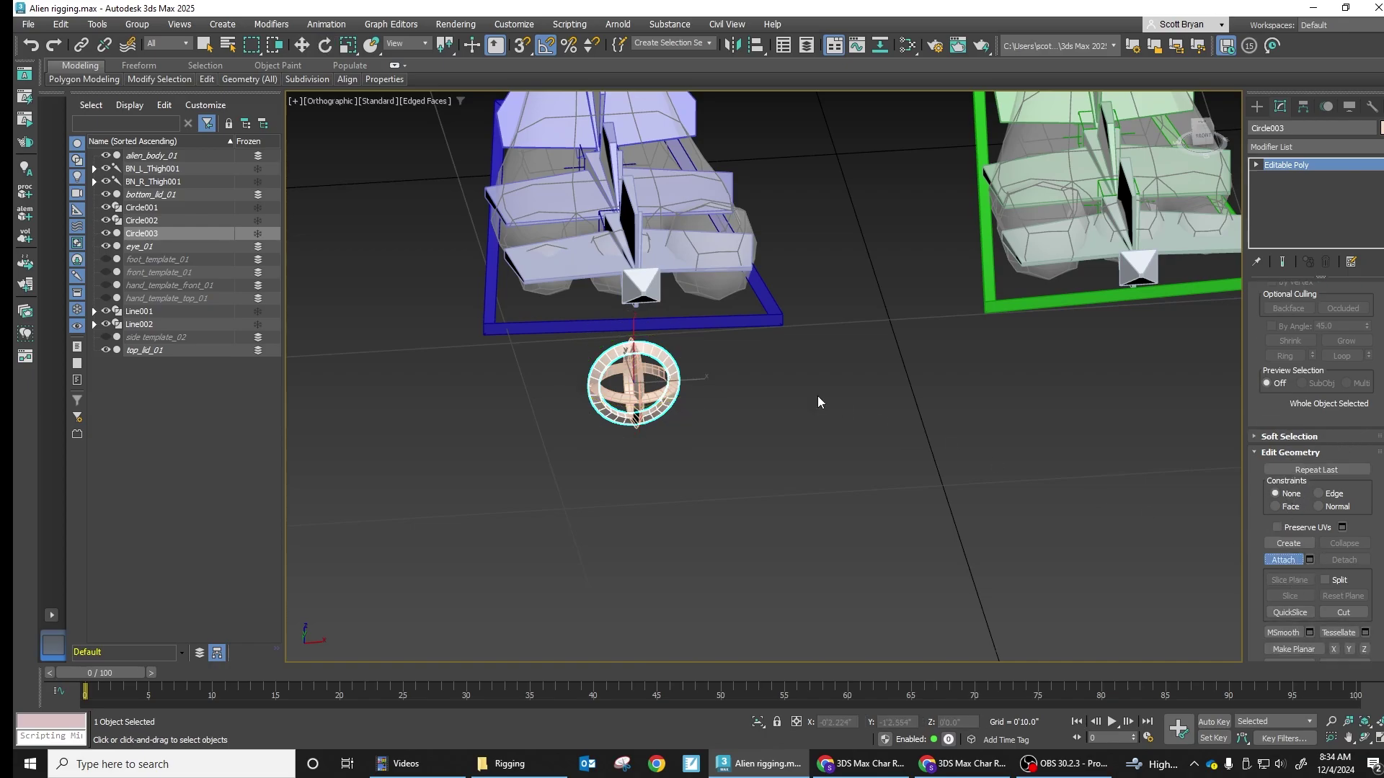
{"action": "left_click", "coordinate": [644, 384]}
{"action": "left_click", "coordinate": [677, 376]}
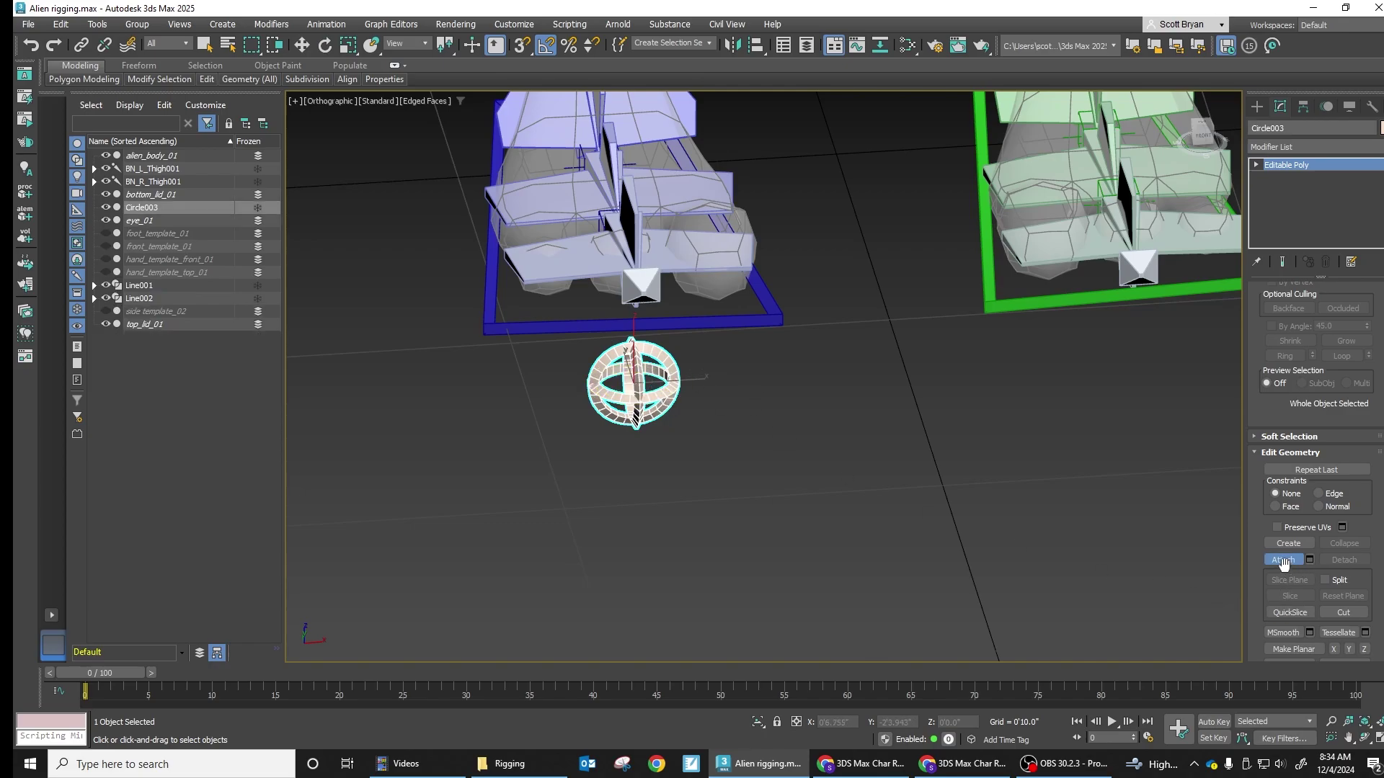
{"action": "key", "text": "w"}
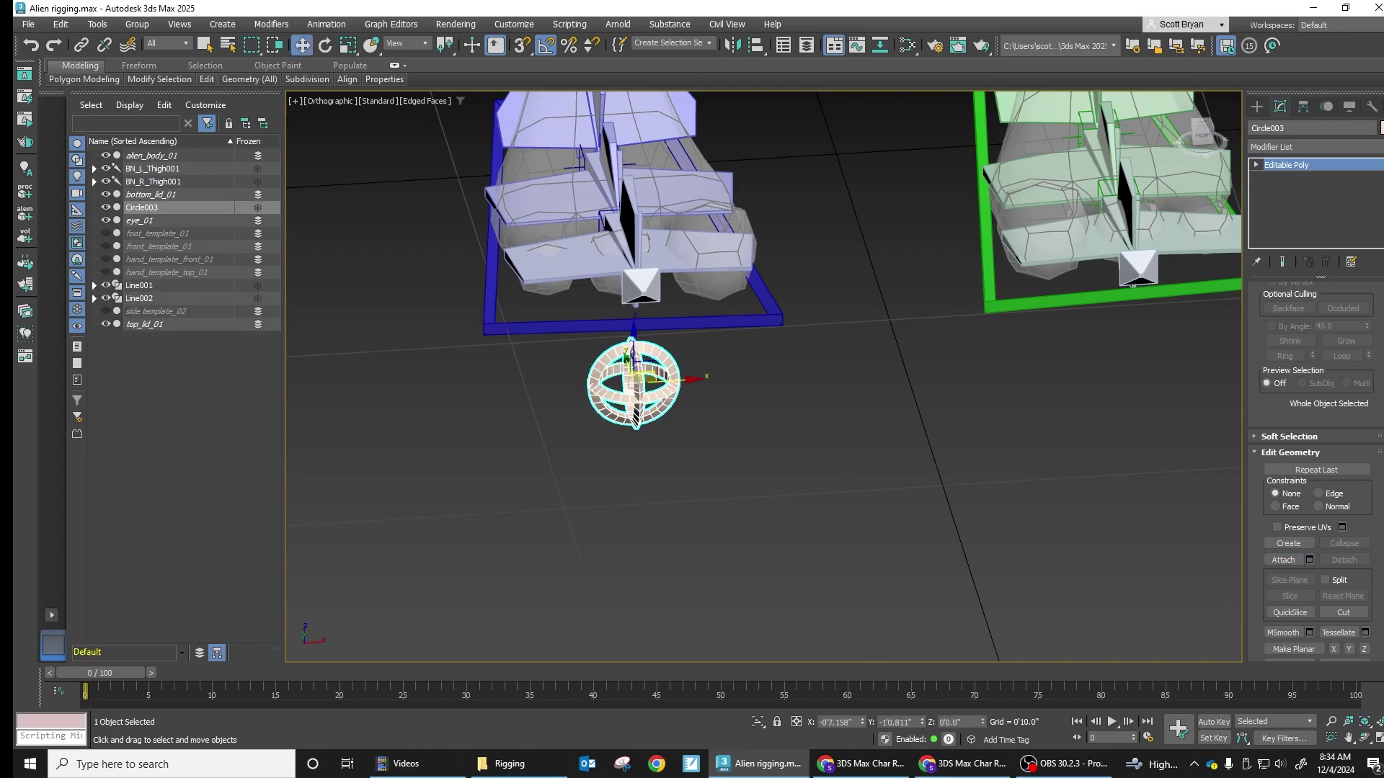
Set the ring control's object color to the dark blue of the left leg.
{"action": "left_click", "coordinate": [1380, 127]}
{"action": "left_click", "coordinate": [763, 371]}
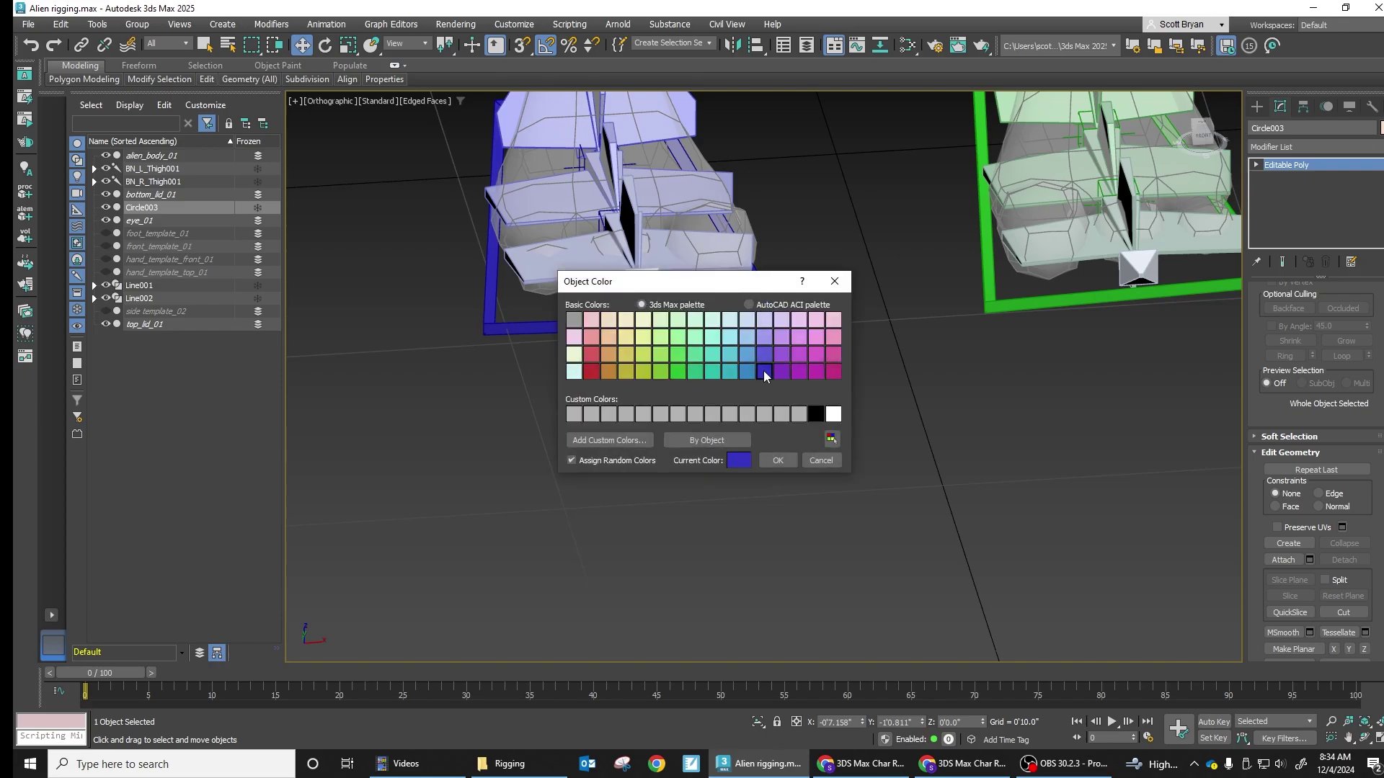
{"action": "left_click", "coordinate": [777, 460]}
{"action": "scroll", "coordinate": [785, 461], "scroll_direction": "down", "scroll_amount": 6}
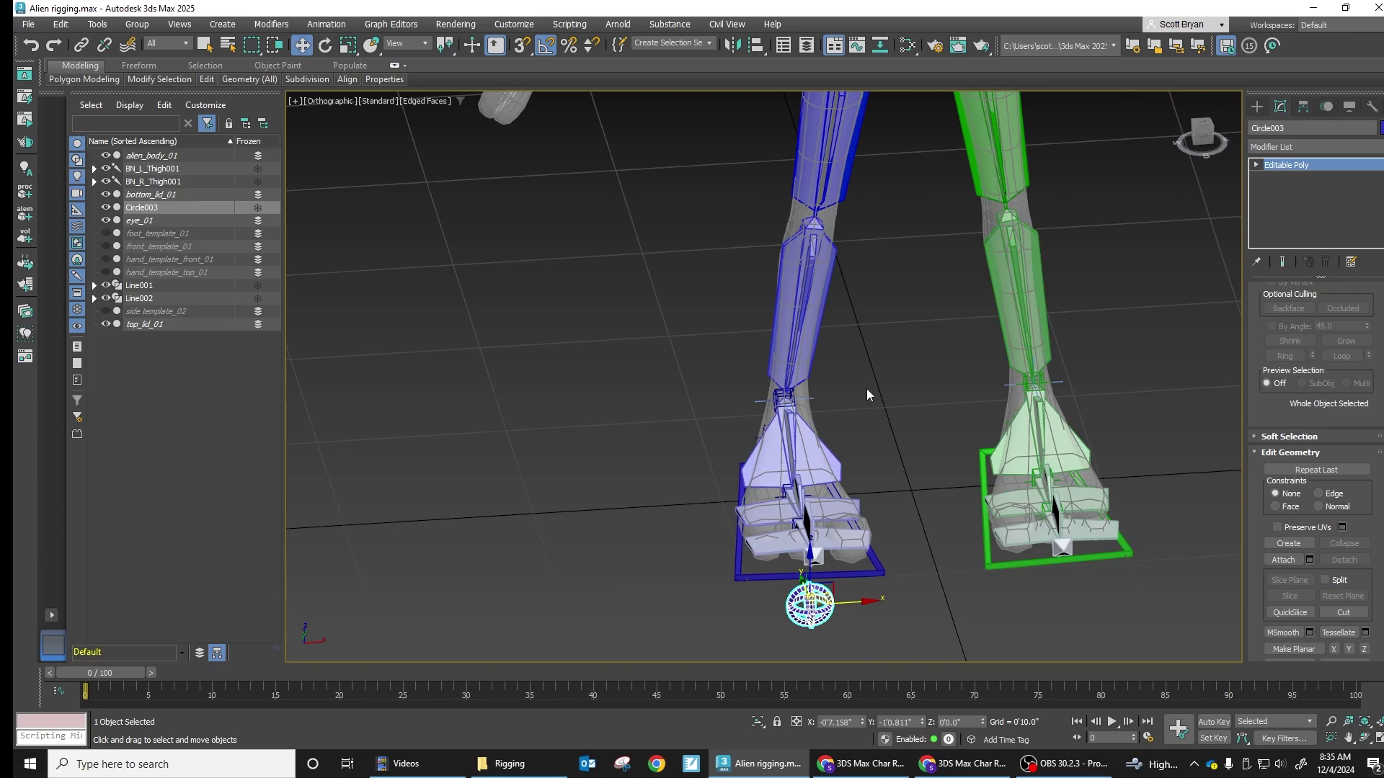
{"action": "left_click", "coordinate": [814, 229]}
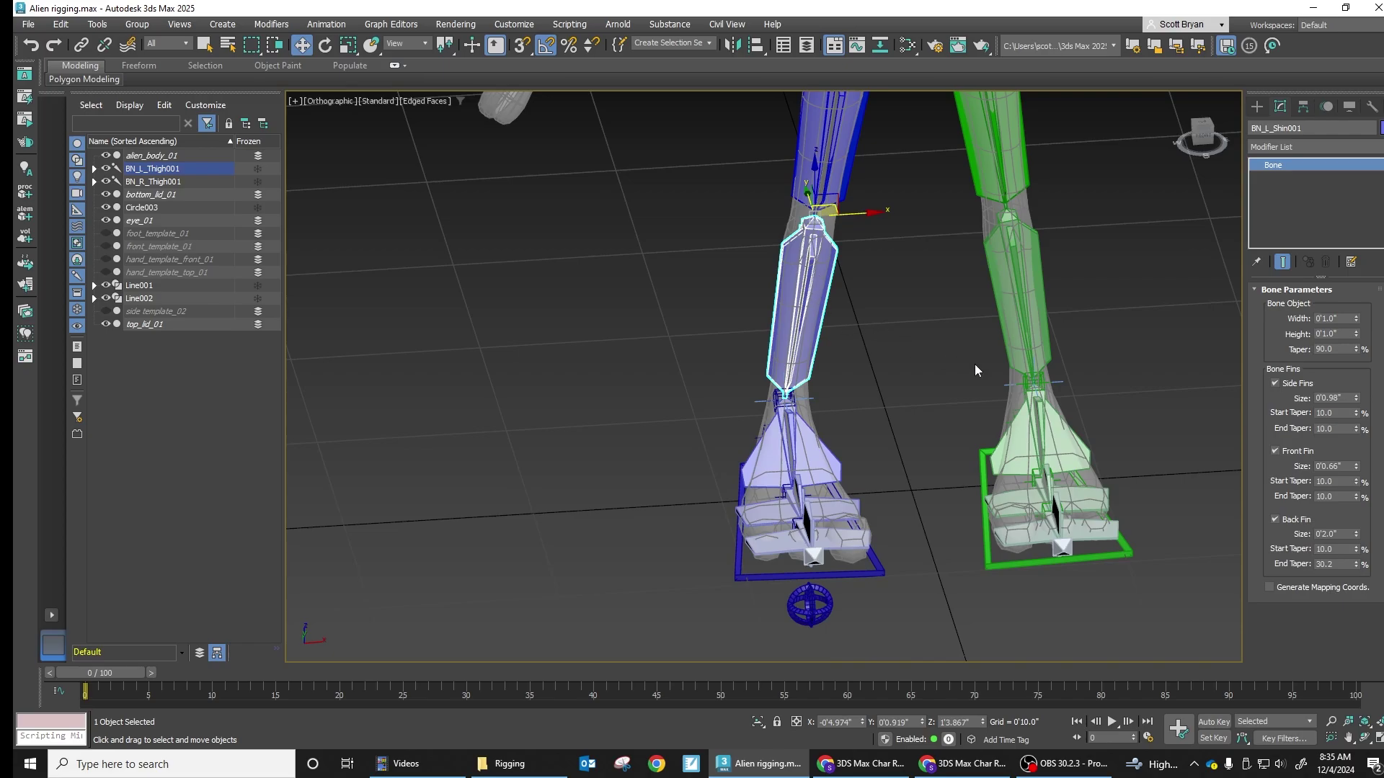
{"action": "key", "text": "alt+a"}
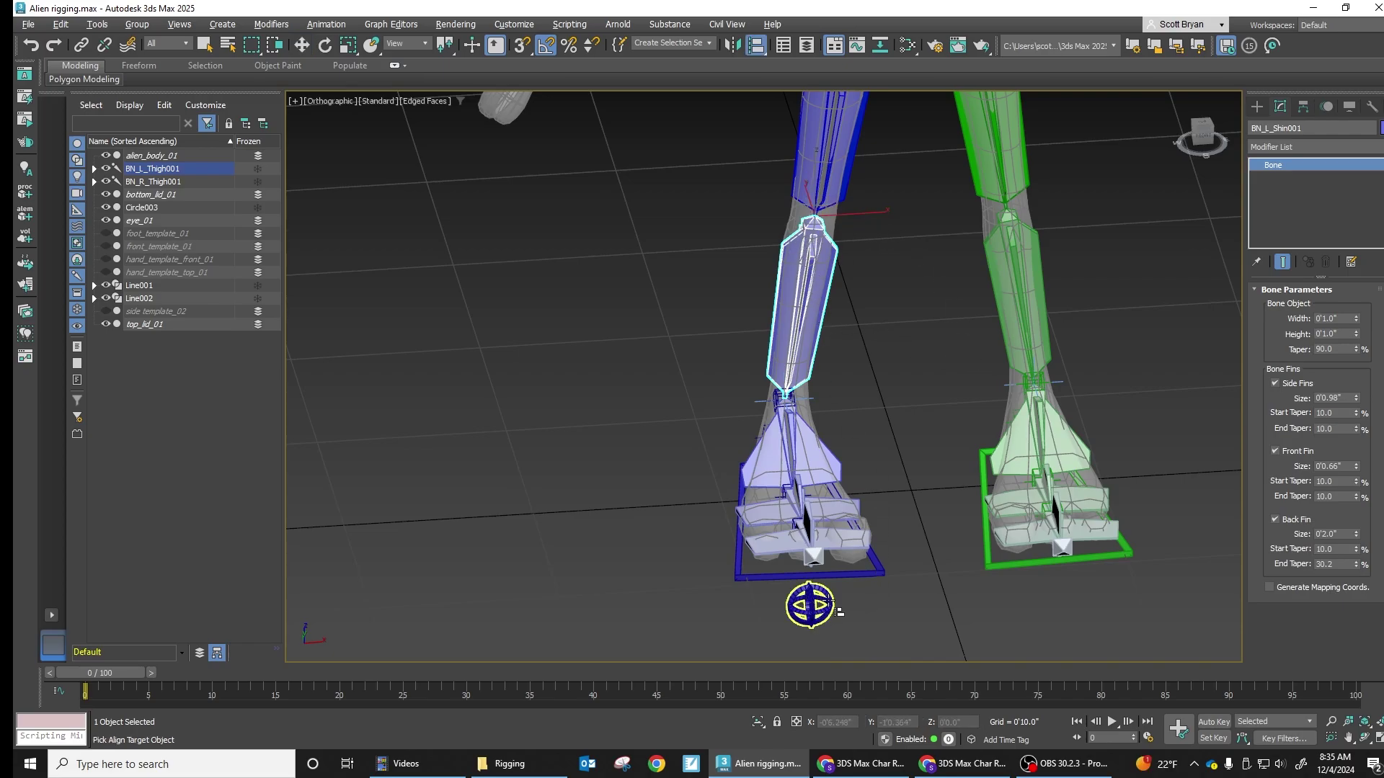
{"action": "key", "text": "w"}
Align the ring control to the left shin bone in X, Y and Z position, pivot point to pivot point, without orientation.
{"action": "left_click", "coordinate": [810, 592]}
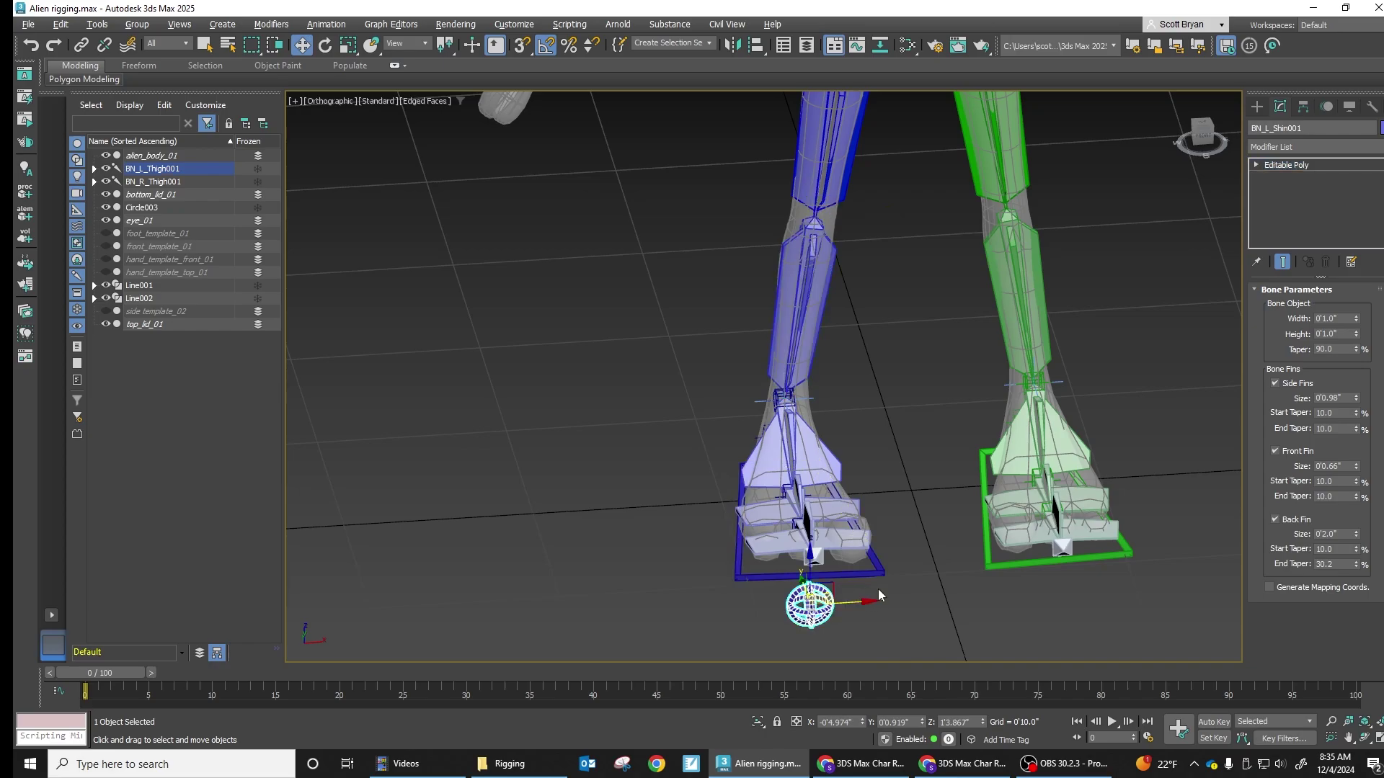
{"action": "key", "text": "alt+a"}
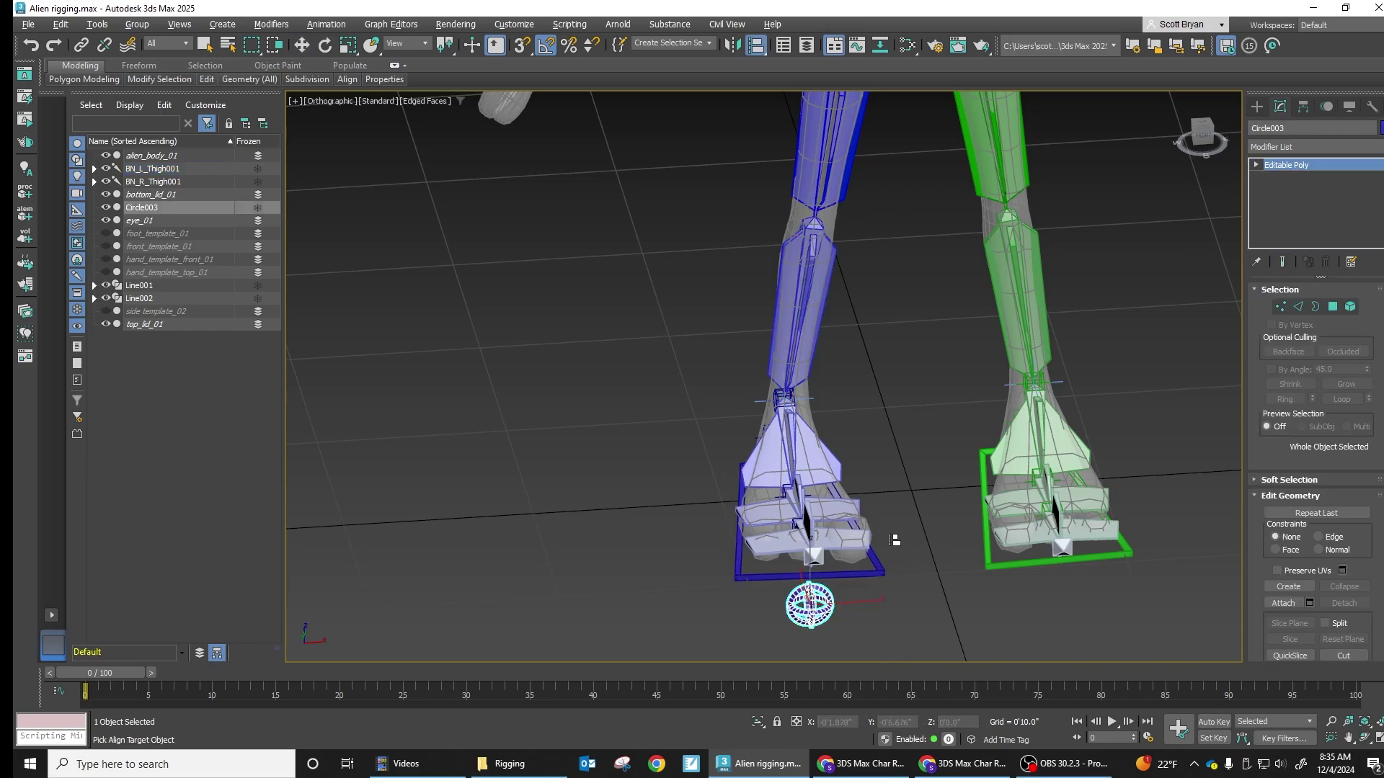
{"action": "left_click", "coordinate": [820, 297]}
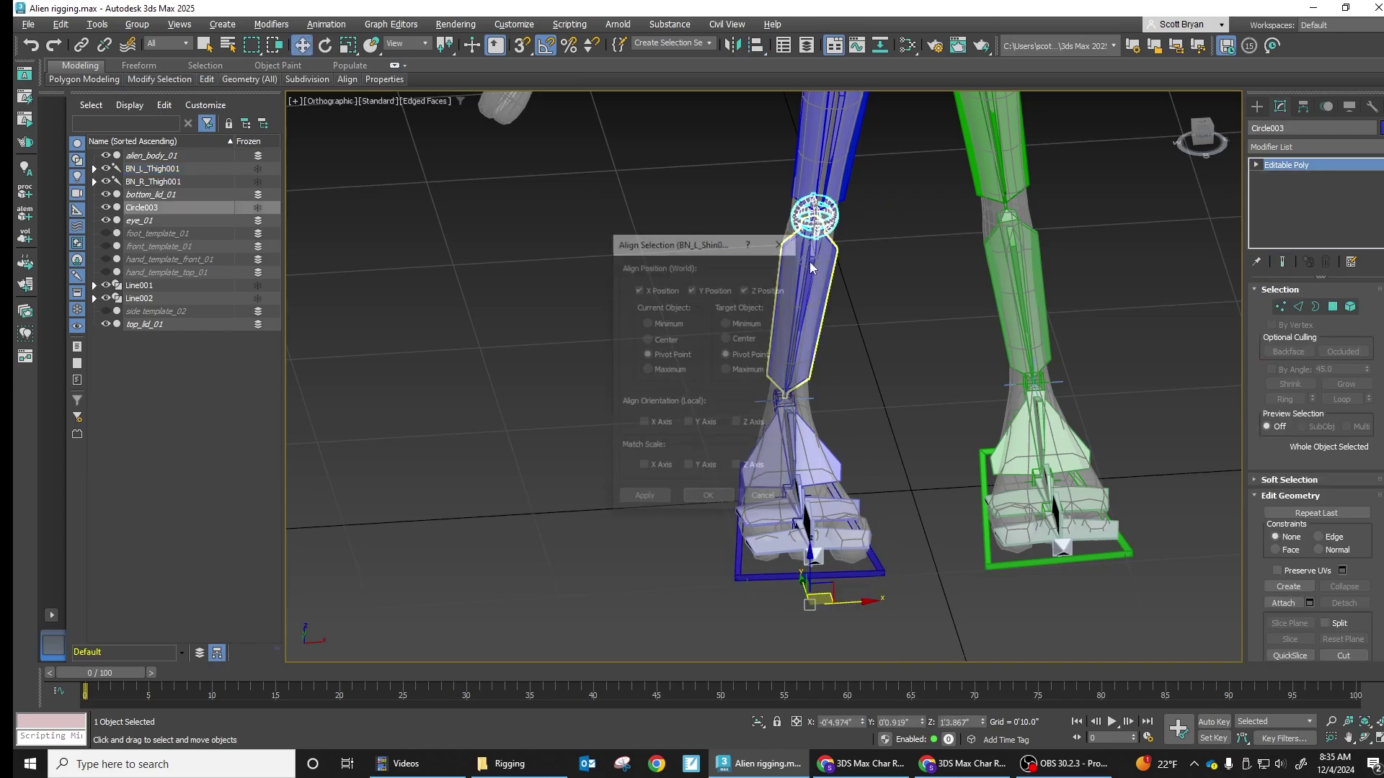
{"action": "left_click", "coordinate": [659, 428]}
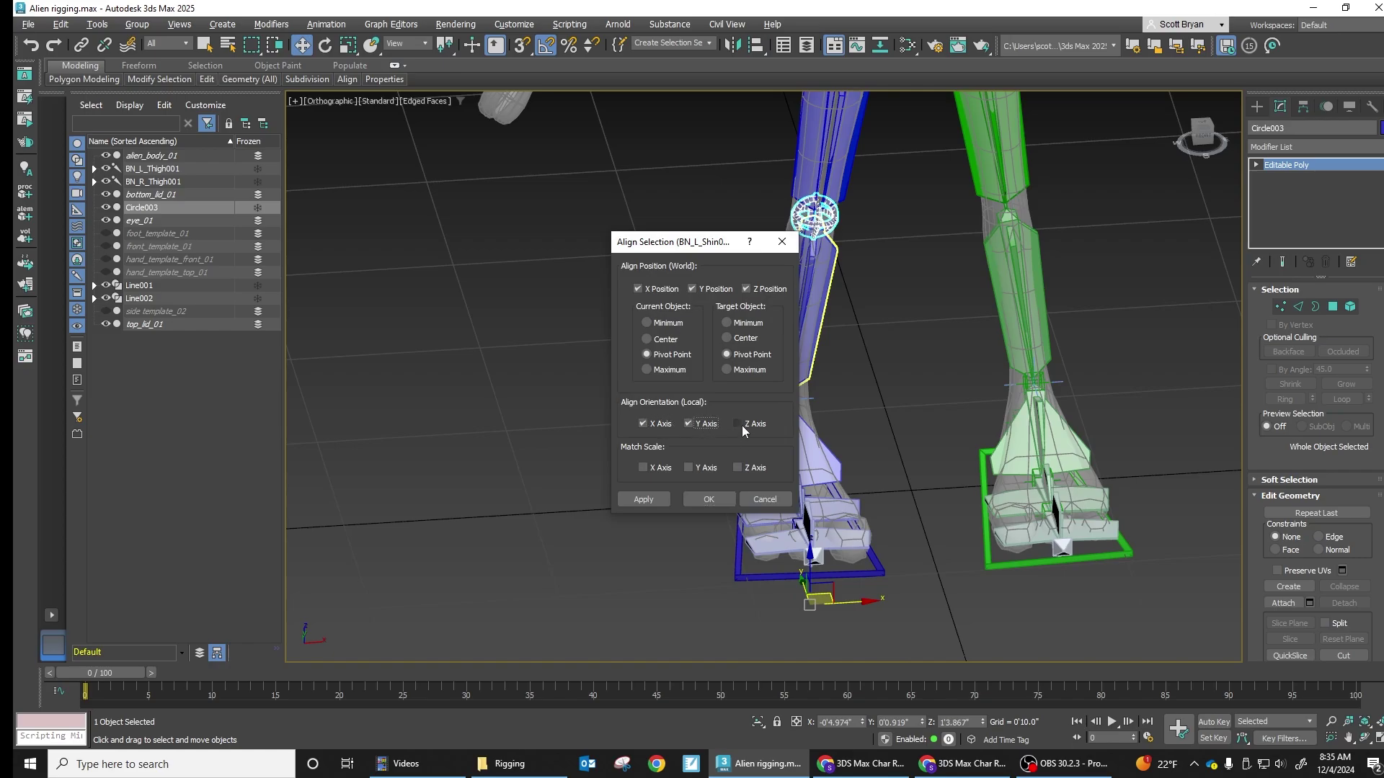
{"action": "left_click", "coordinate": [742, 424]}
{"action": "left_click", "coordinate": [661, 427]}
{"action": "left_click", "coordinate": [703, 427]}
{"action": "left_click", "coordinate": [751, 427]}
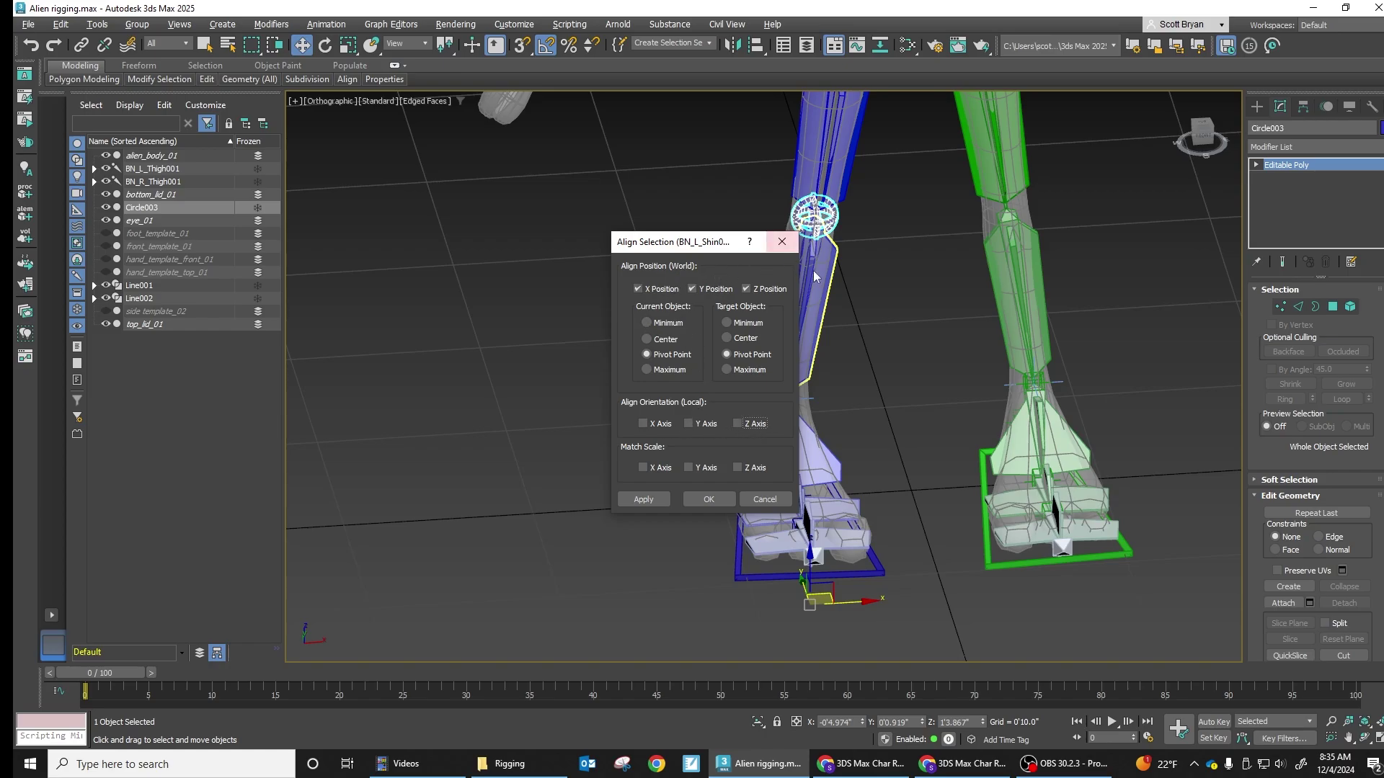
{"action": "left_click", "coordinate": [709, 499]}
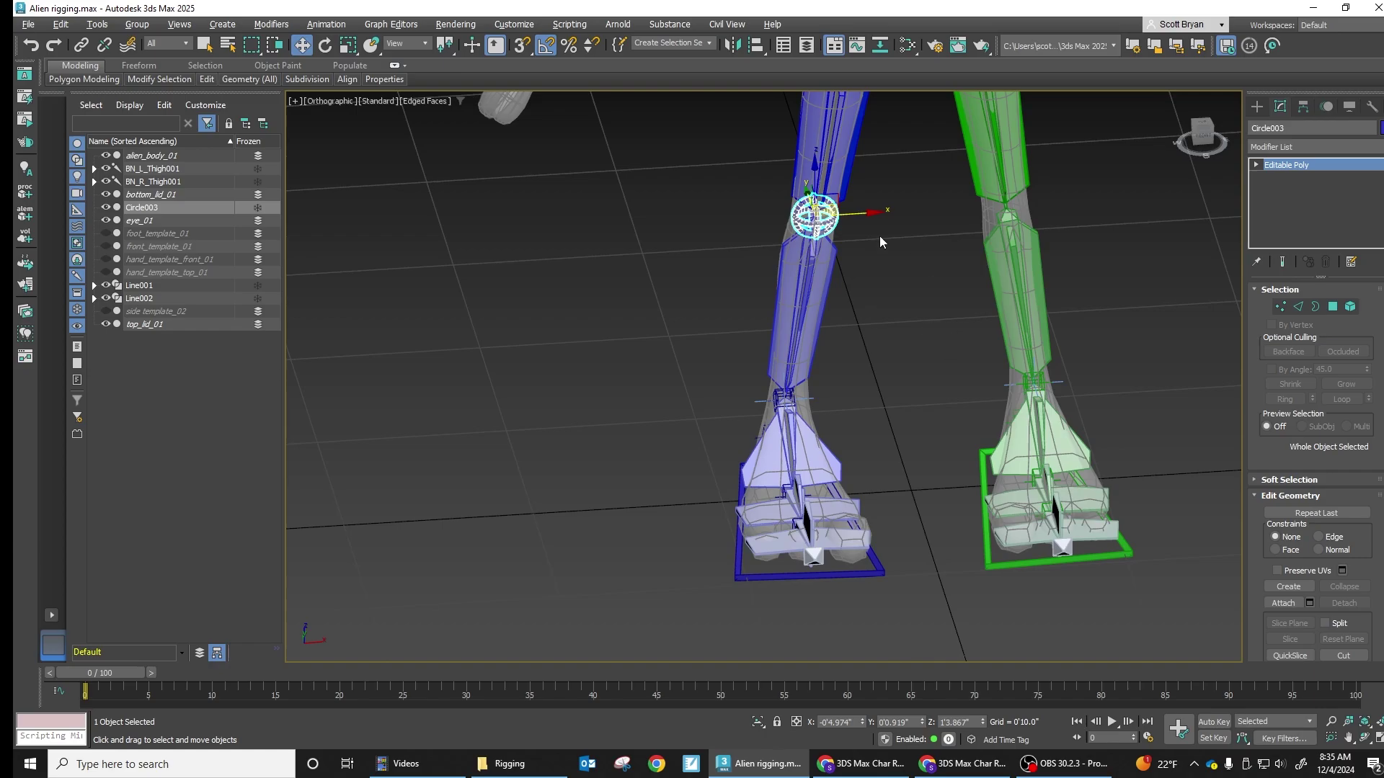
Clone the left knee ring toward the right leg as a single copy and list the helpers layer's contents in the layer-sorted scene list.
{"action": "mouse_move", "coordinate": [866, 213]}
{"action": "left_mouse_down", "text": "shift"}
{"action": "mouse_move", "coordinate": [1010, 225]}
{"action": "mouse_move", "coordinate": [992, 225]}
{"action": "left_mouse_up", "text": "shift"}
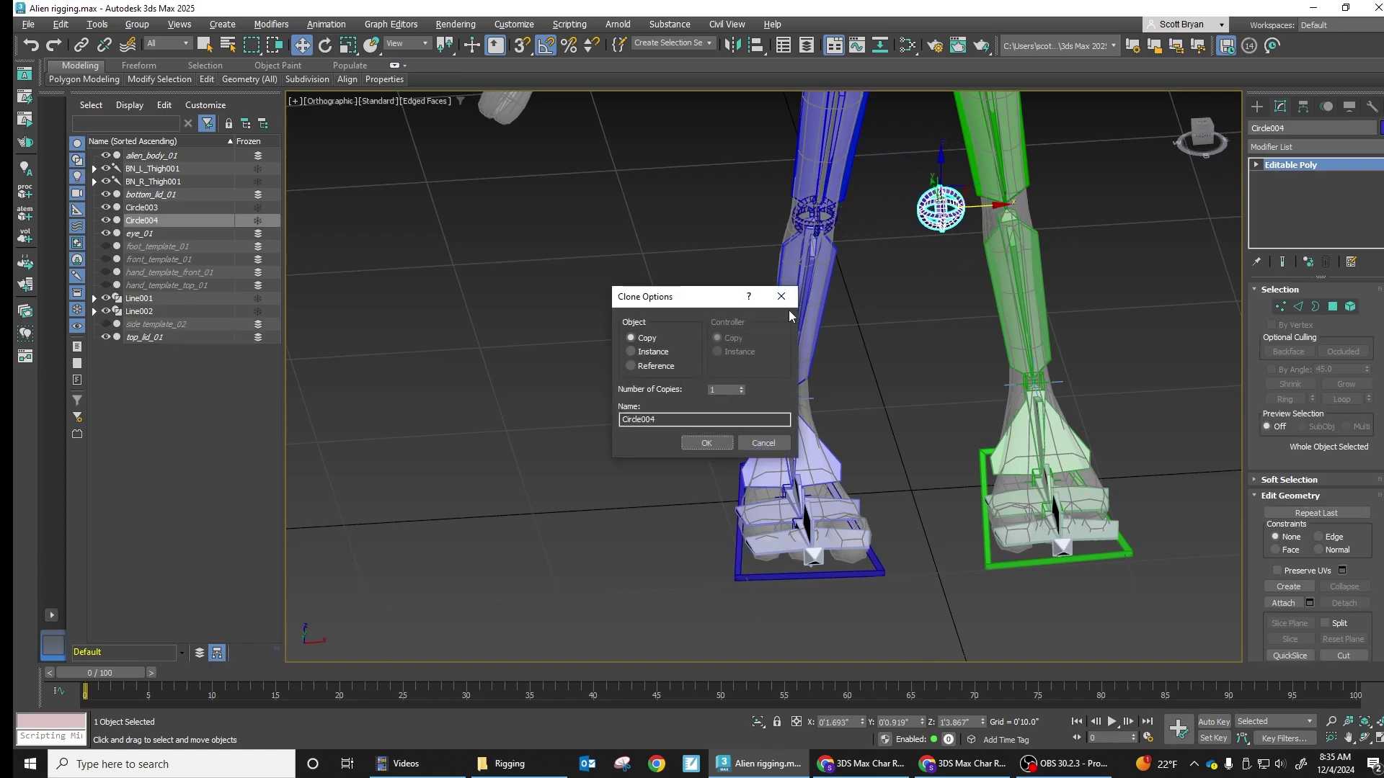
{"action": "left_click", "coordinate": [706, 443]}
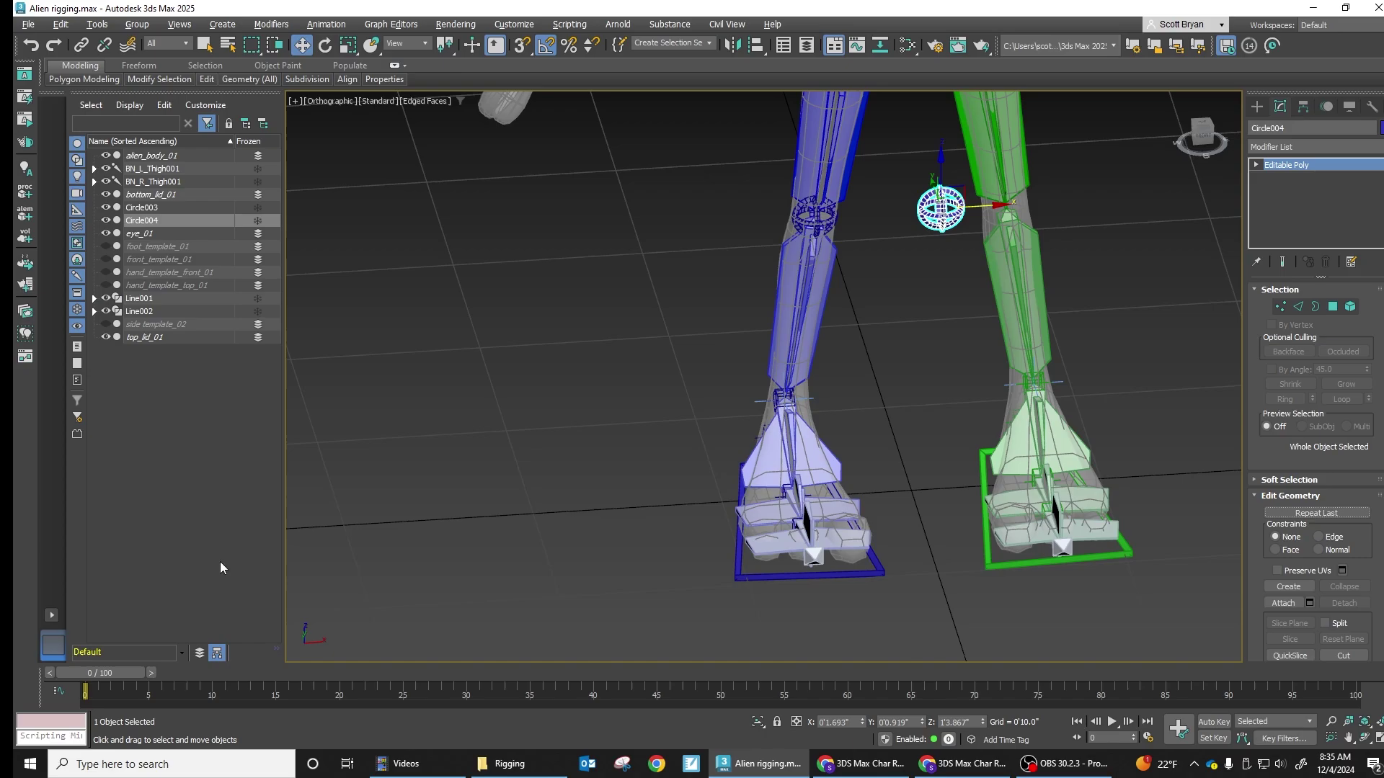
{"action": "left_click", "coordinate": [199, 652]}
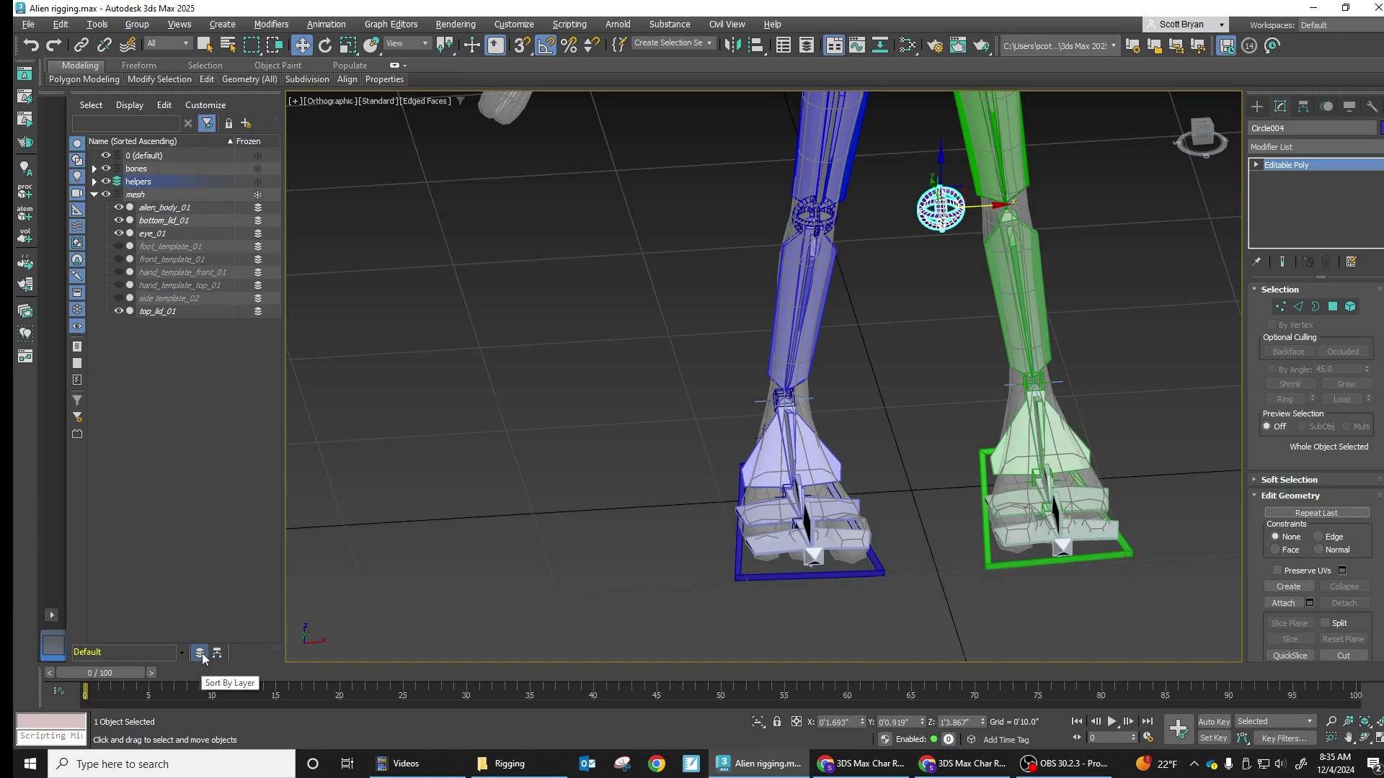
{"action": "left_click", "coordinate": [94, 181]}
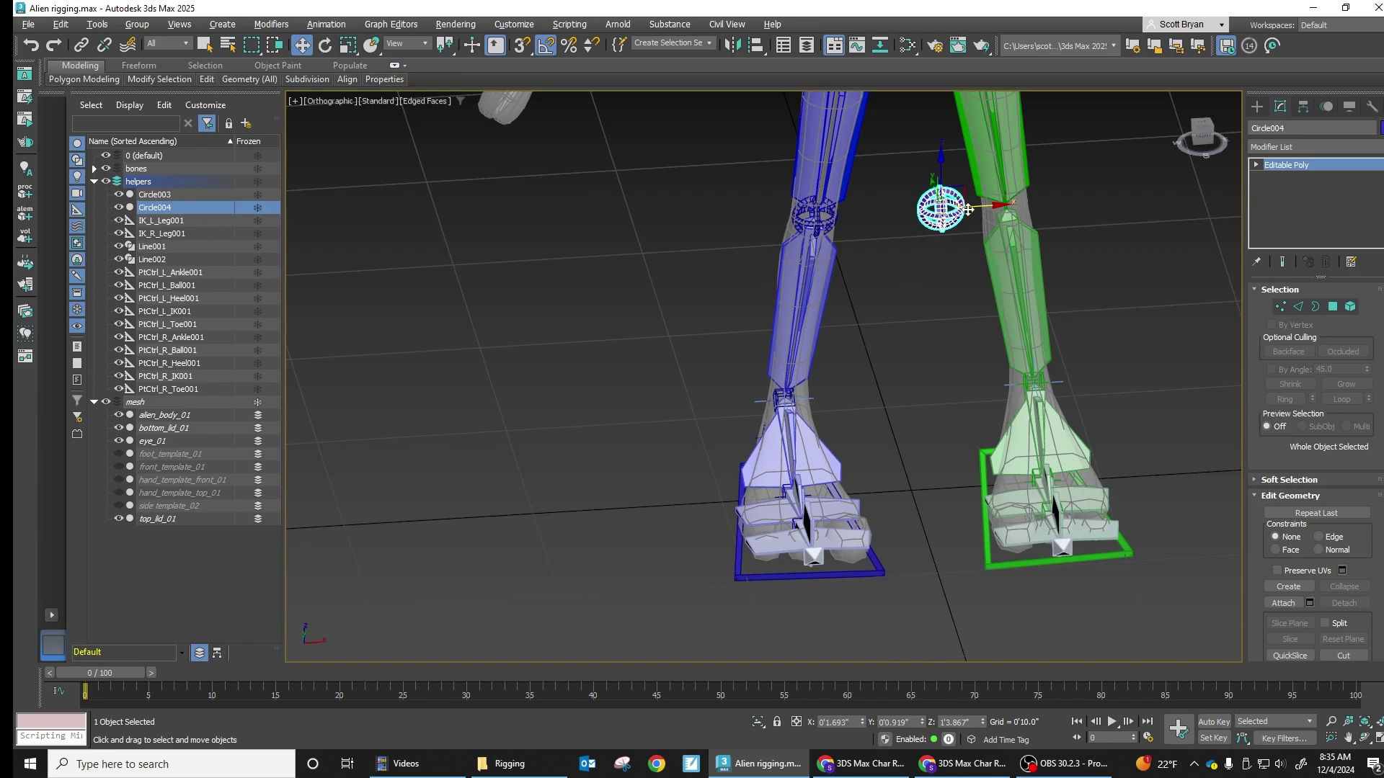
Set the copied ring's object color to the green of the right leg and move it onto the right knee.
{"action": "left_click", "coordinate": [1380, 130]}
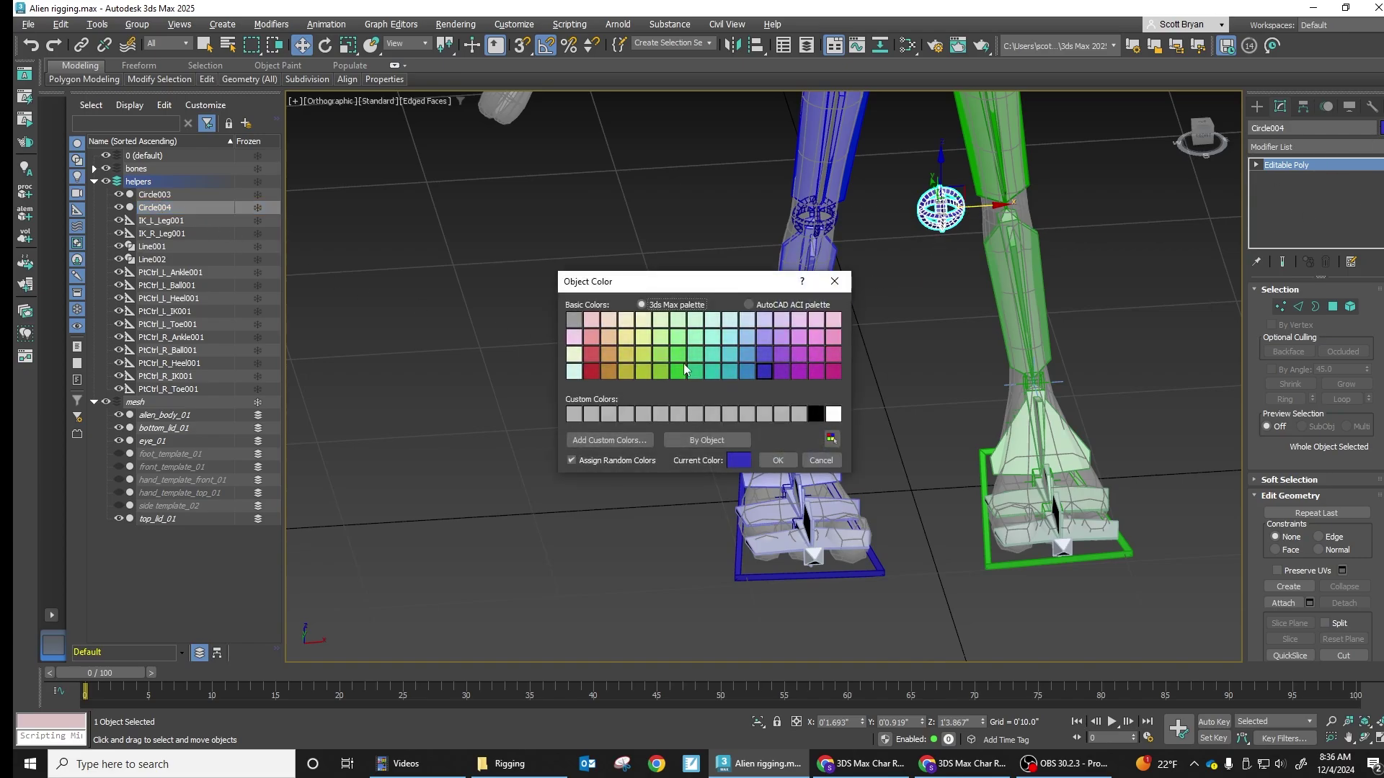
{"action": "left_click", "coordinate": [674, 373]}
{"action": "left_click", "coordinate": [778, 460]}
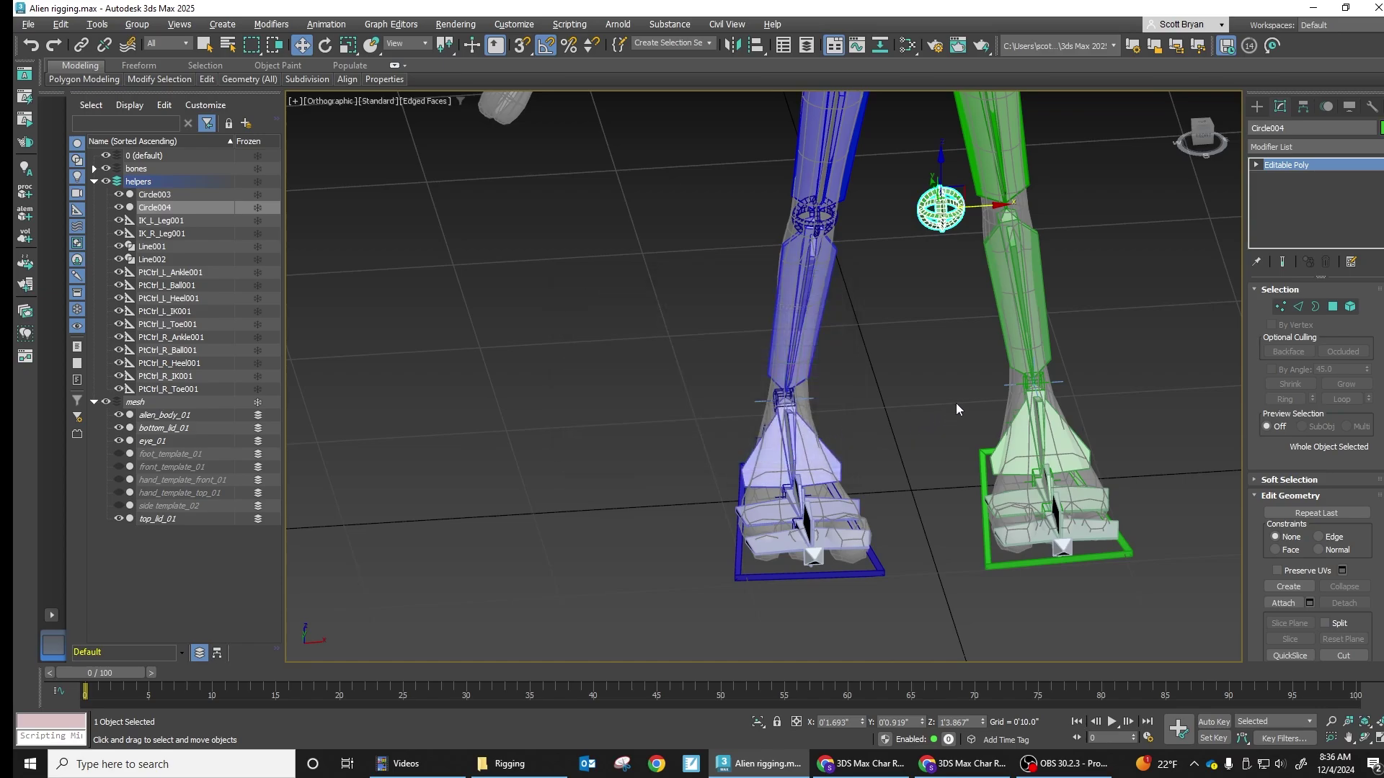
{"action": "left_click_drag", "start_coordinate": [941, 209], "coordinate": [1006, 208]}
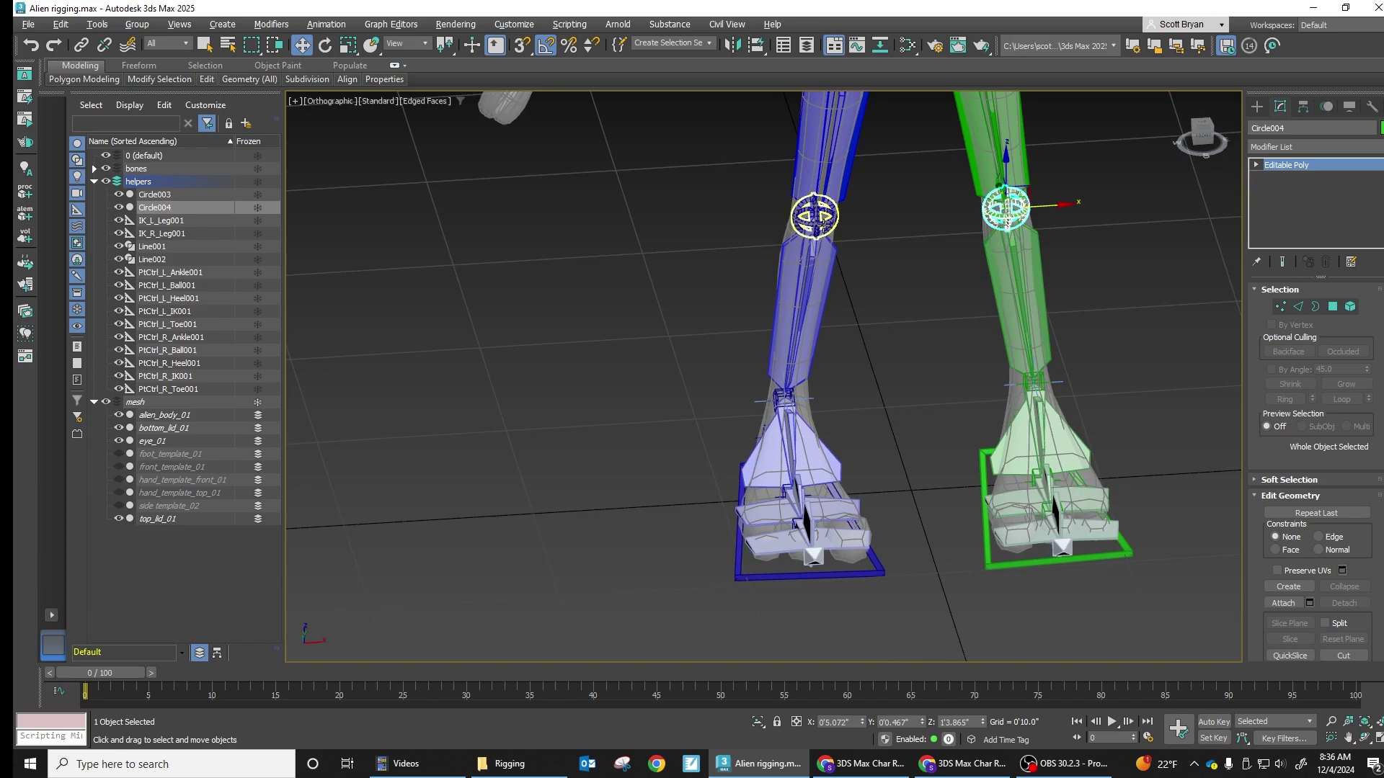
Select both knee rings and move them together straight forward of the knees in the Left view.
{"action": "left_click", "coordinate": [820, 226], "text": "ctrl"}
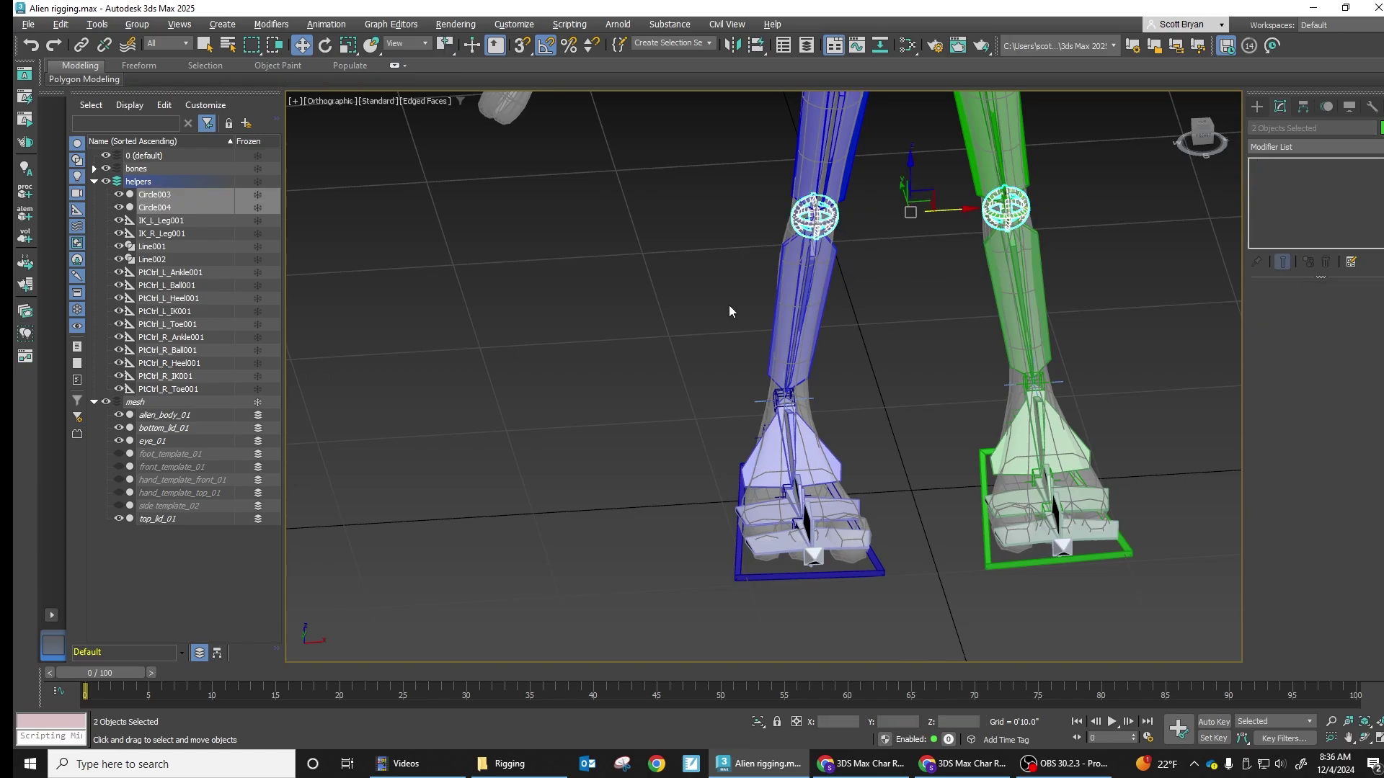
{"action": "key", "text": "l"}
{"action": "scroll", "coordinate": [783, 352], "scroll_direction": "up", "scroll_amount": 6}
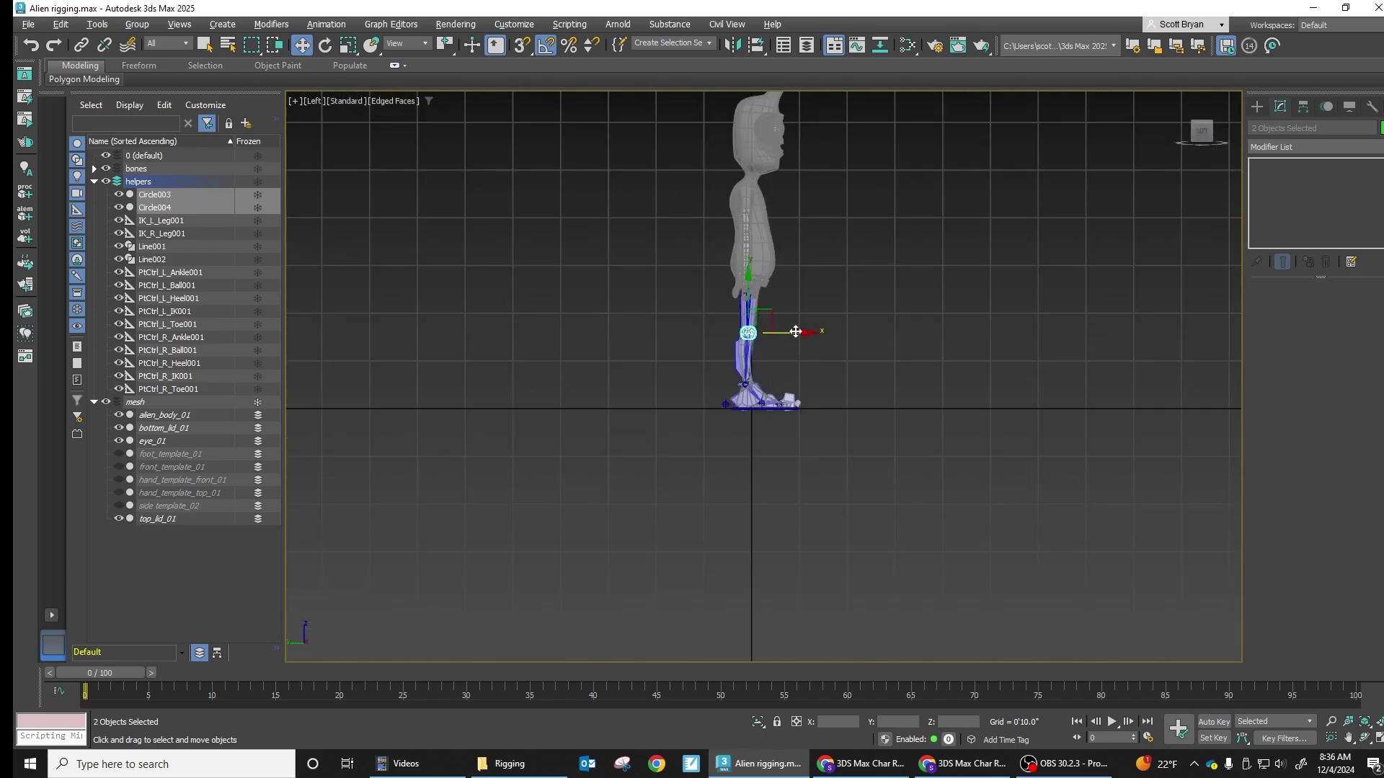
{"action": "scroll", "coordinate": [784, 358], "scroll_direction": "up", "scroll_amount": 2}
{"action": "middle_click_drag", "start_coordinate": [742, 331], "coordinate": [730, 432]}
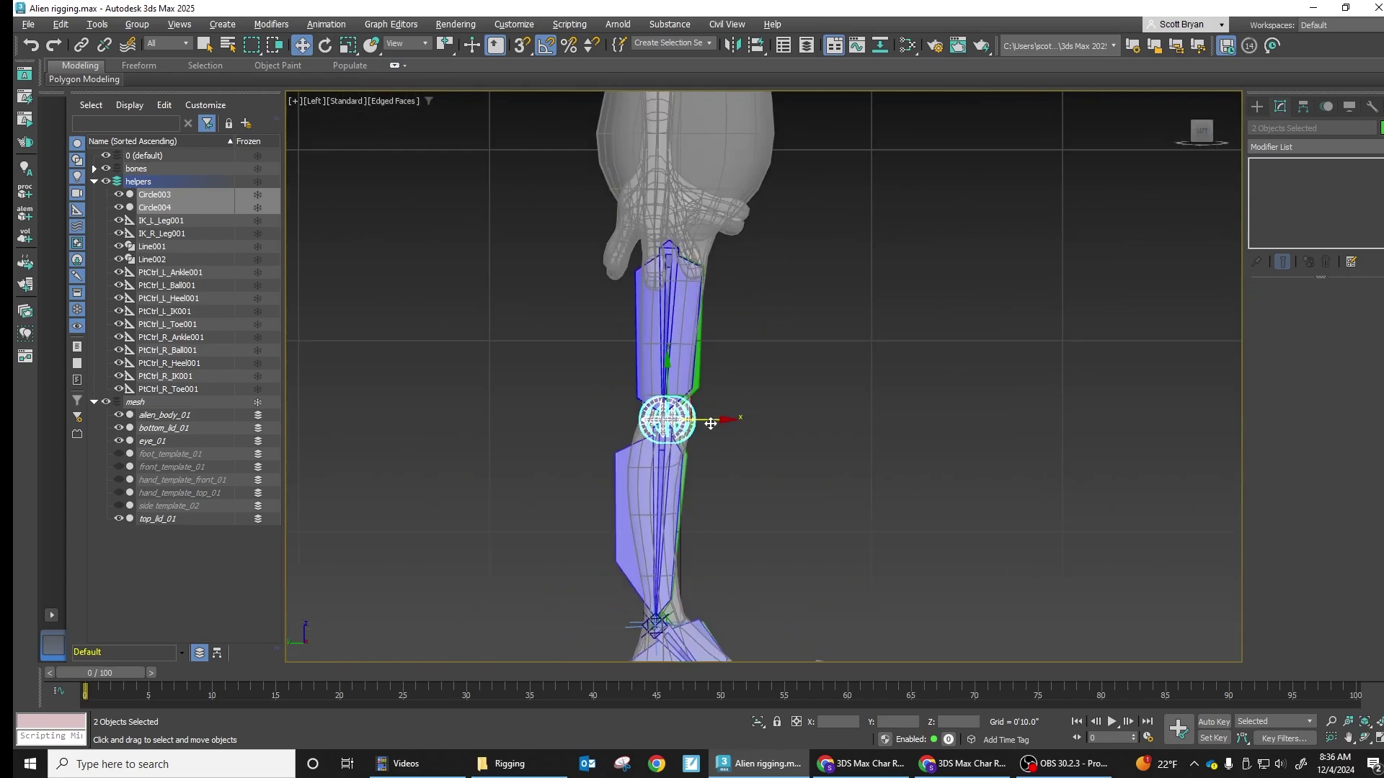
{"action": "left_click_drag", "start_coordinate": [710, 424], "coordinate": [809, 425]}
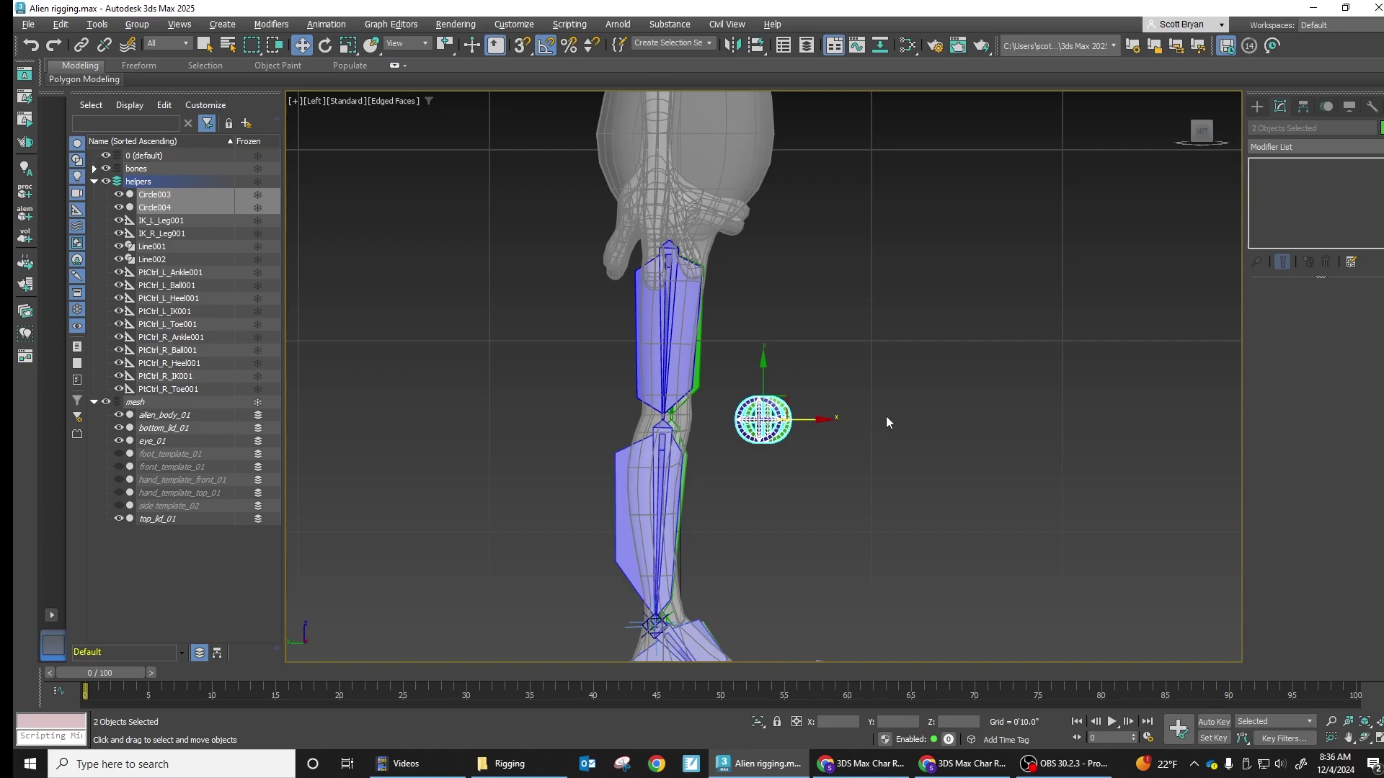
Link the left knee ring to the left foot control spline and the right knee ring to the right foot control spline.
{"action": "middle_click_drag", "start_coordinate": [933, 374], "coordinate": [881, 321], "text": "alt"}
{"action": "left_click", "coordinate": [863, 411], "text": "alt"}
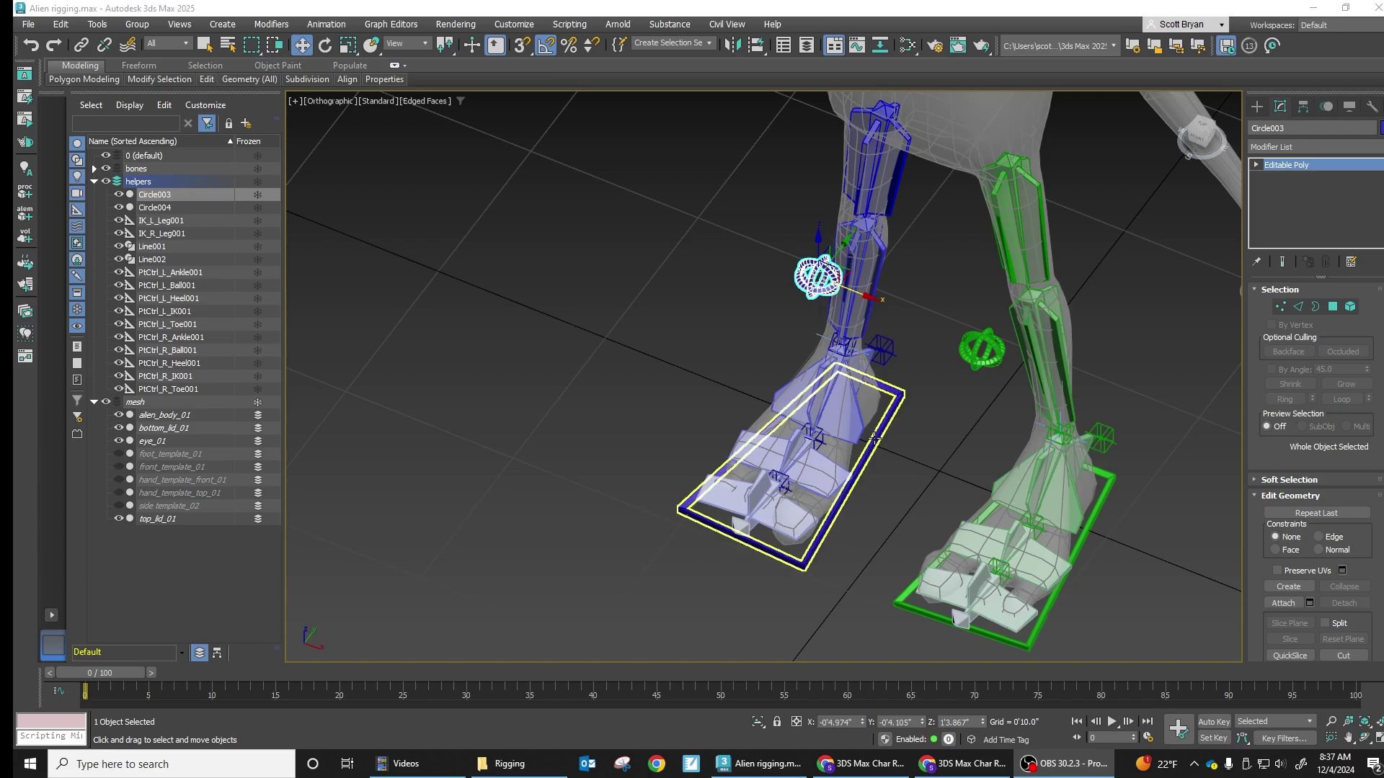
{"action": "left_click", "coordinate": [81, 45]}
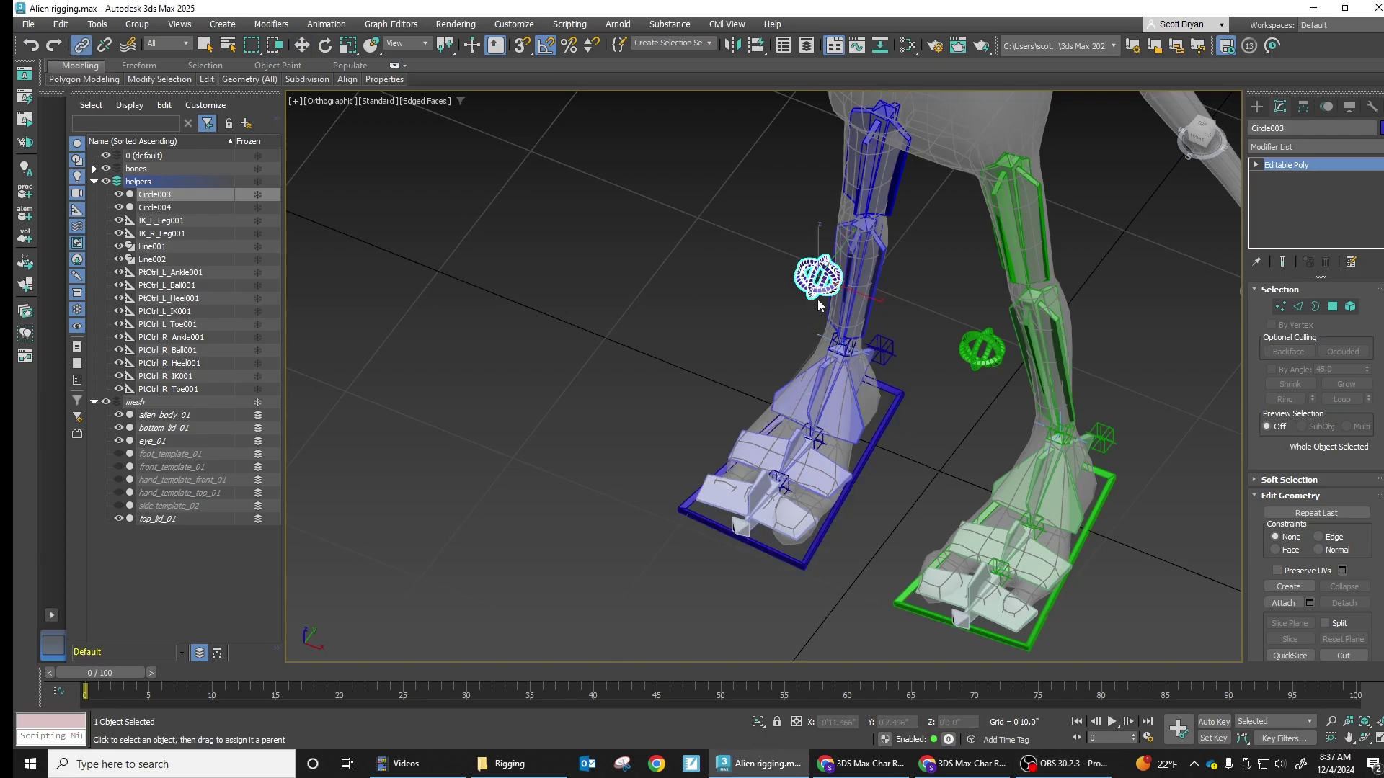
{"action": "left_click_drag", "start_coordinate": [829, 294], "coordinate": [878, 449]}
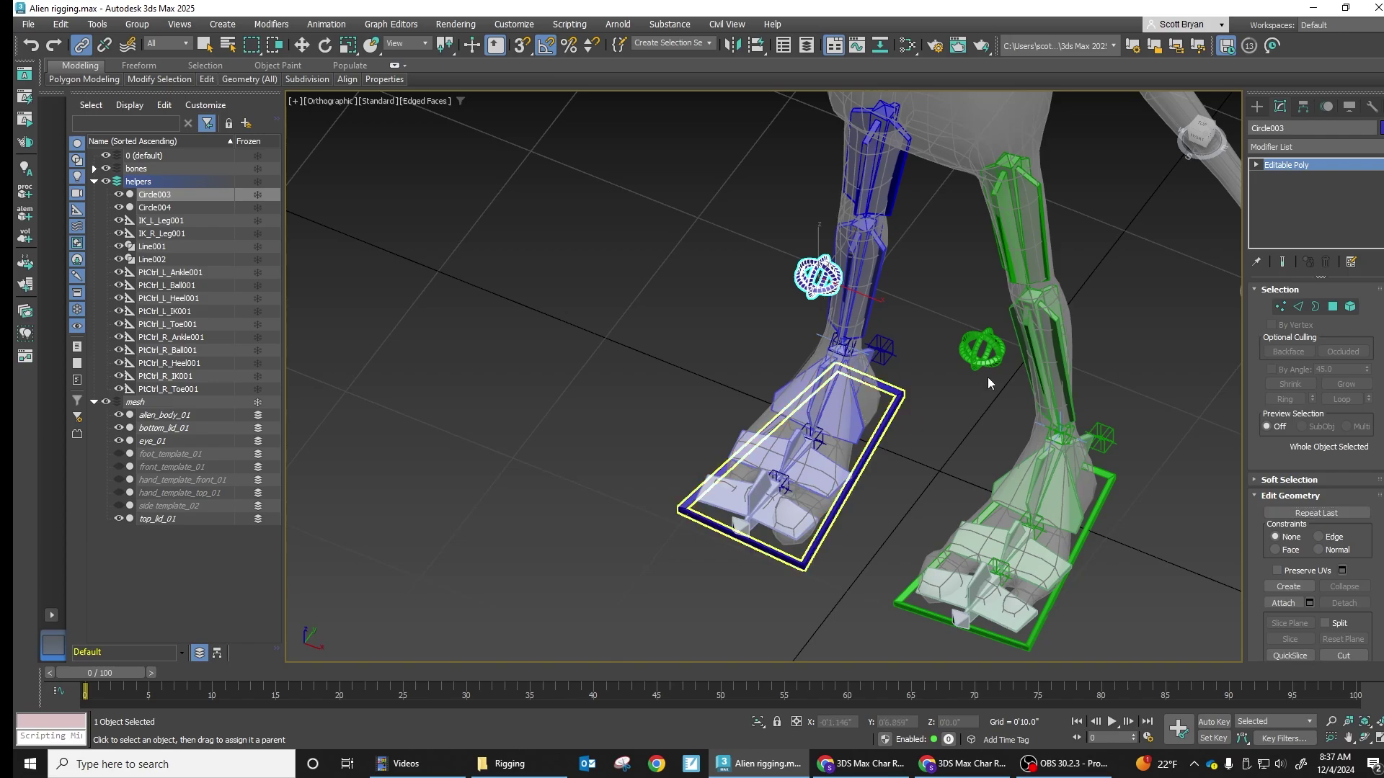
{"action": "left_click_drag", "start_coordinate": [982, 363], "coordinate": [1083, 557]}
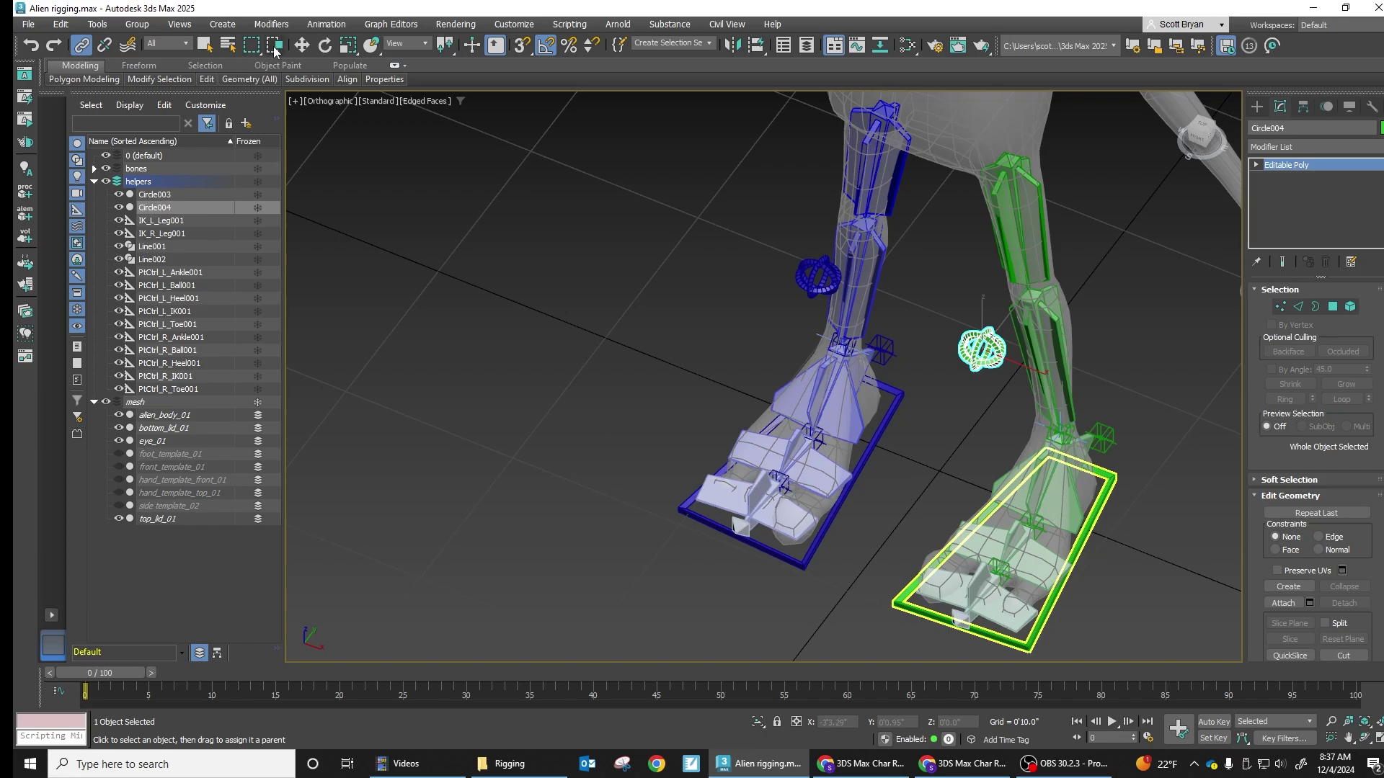
Test the left knee ring's link by raising the left foot control, and undo the move.
{"action": "left_click", "coordinate": [301, 44]}
{"action": "left_click", "coordinate": [843, 492]}
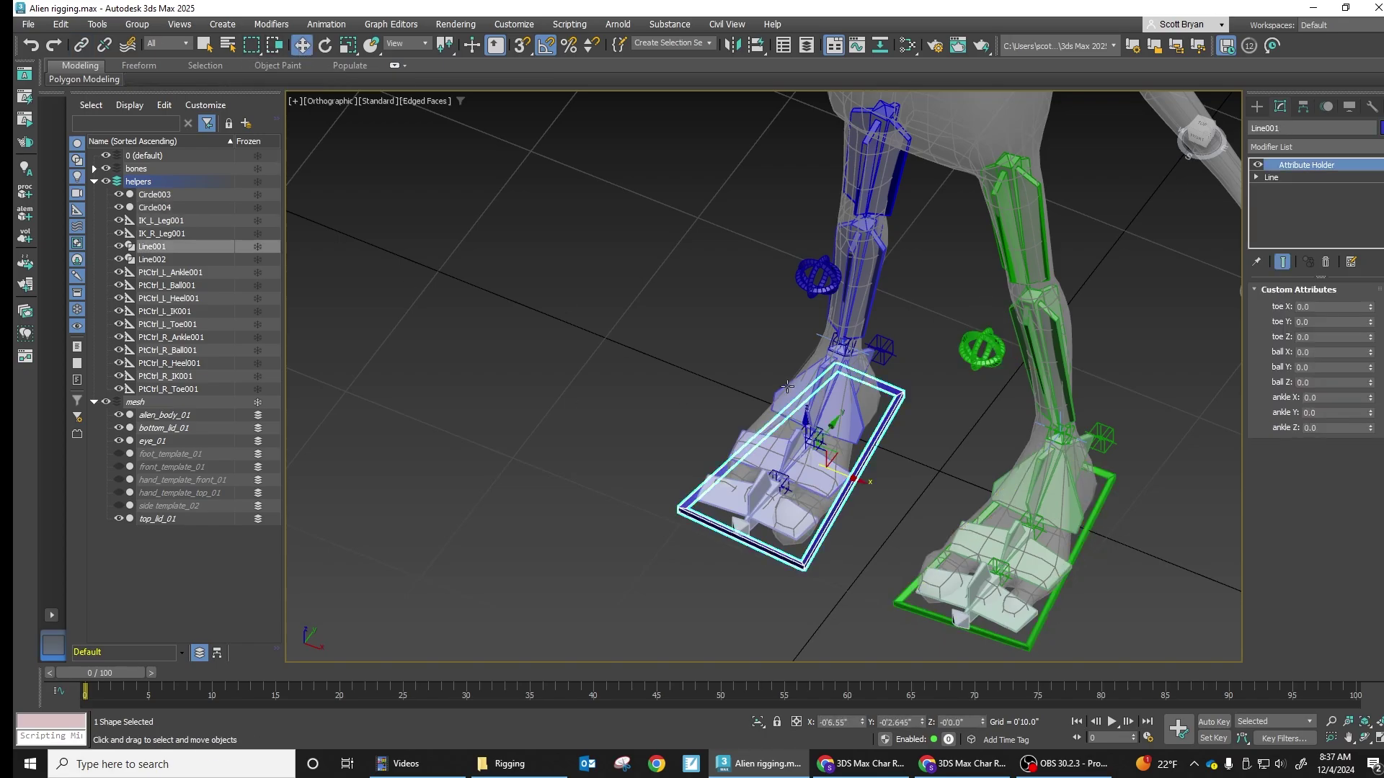
{"action": "left_click_drag", "start_coordinate": [803, 424], "coordinate": [794, 383]}
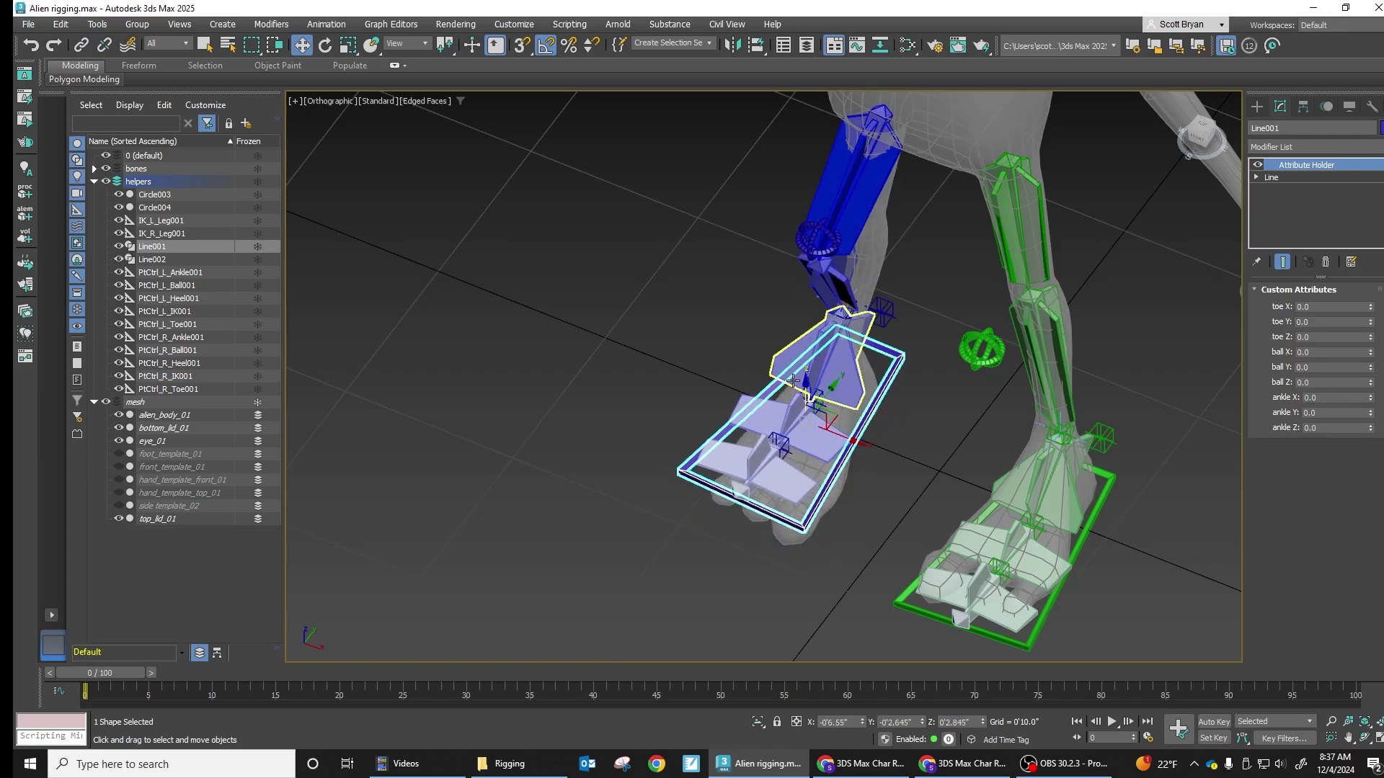
{"action": "key", "text": "ctrl+z"}
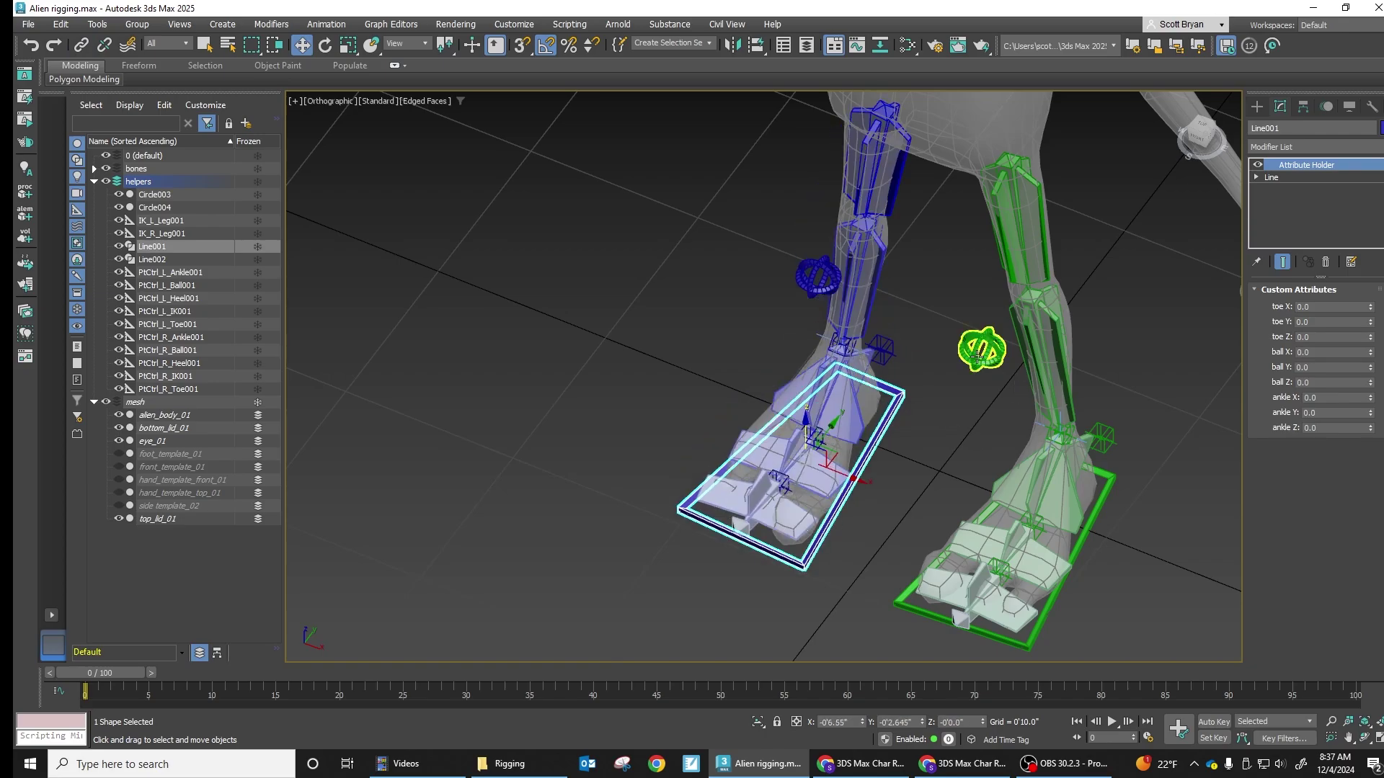
Switch the reference coordinate system to Local and lock the left knee ring's movement in X and Z, leaving Y free.
{"action": "left_click", "coordinate": [811, 276]}
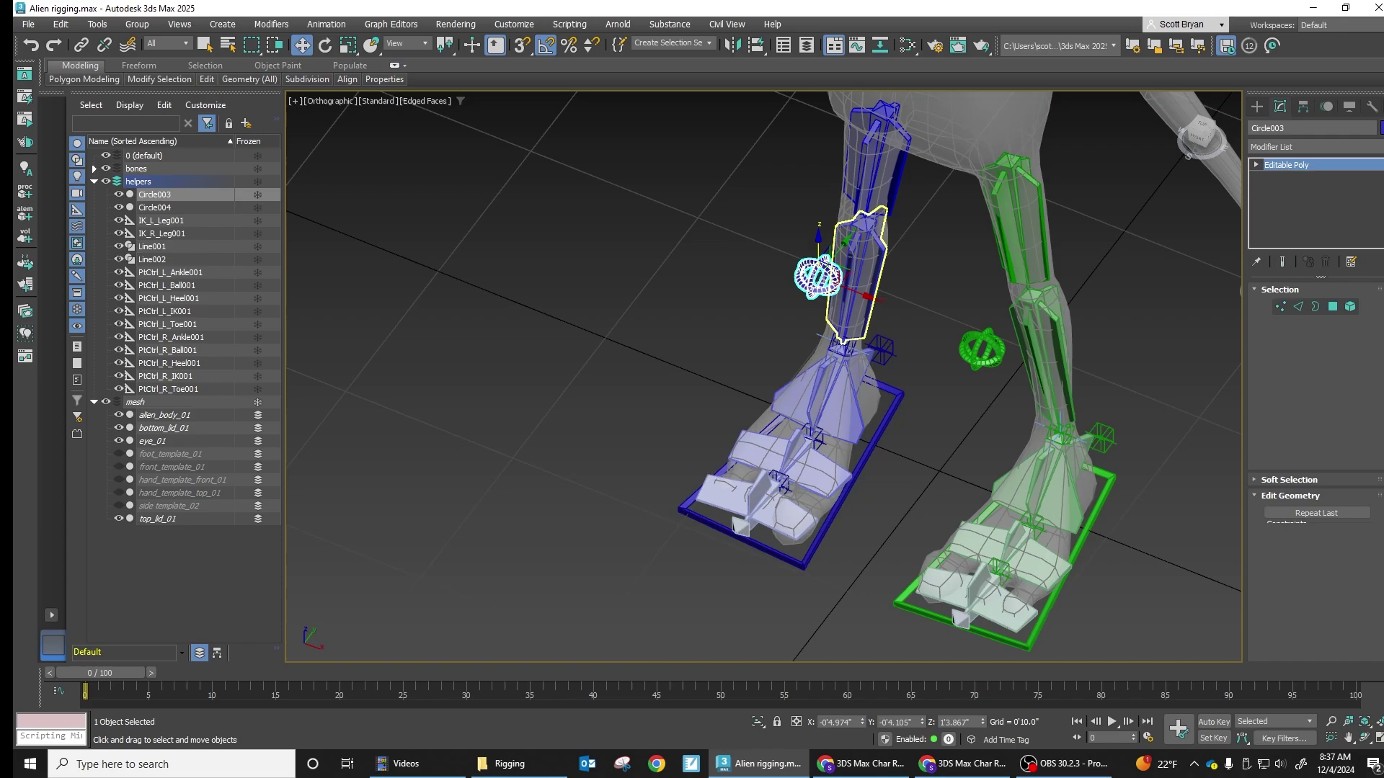
{"action": "left_click", "coordinate": [424, 42]}
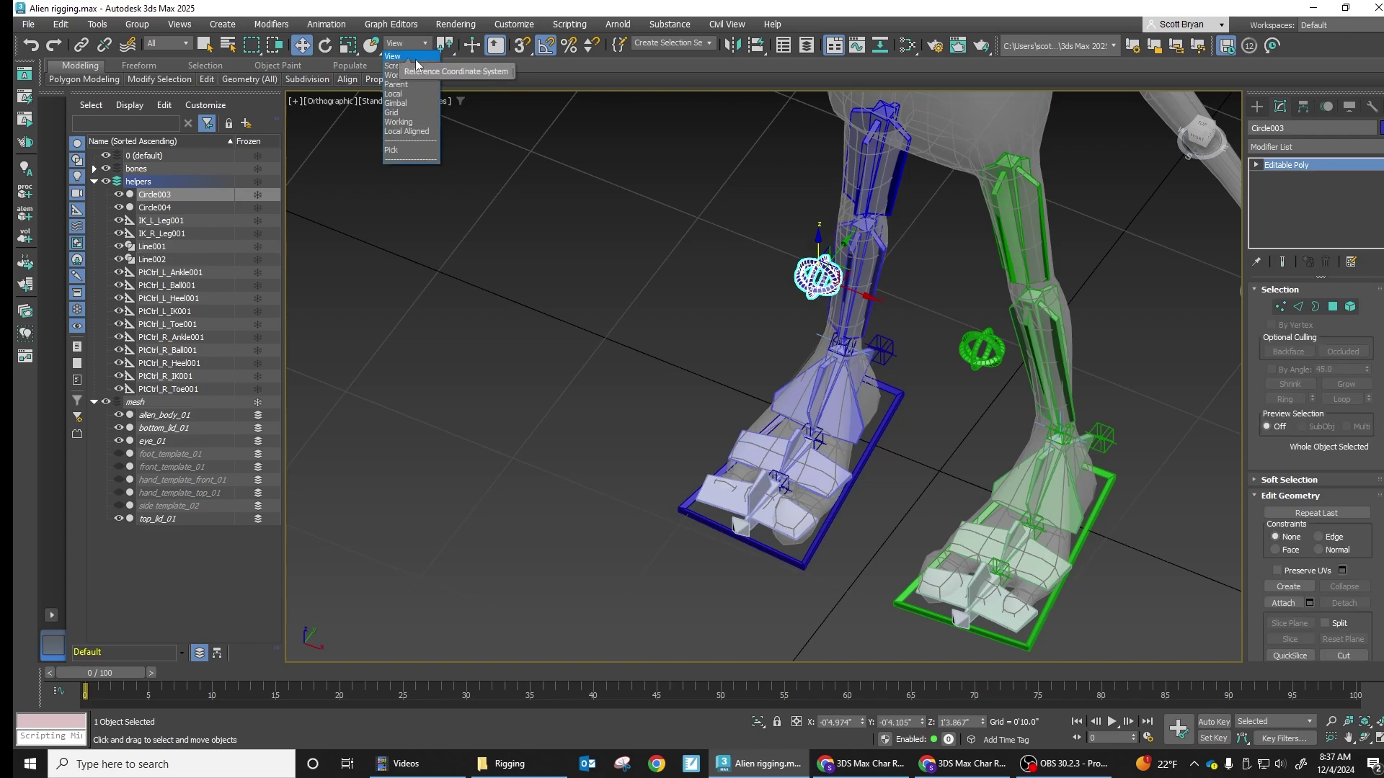
{"action": "left_click", "coordinate": [411, 93]}
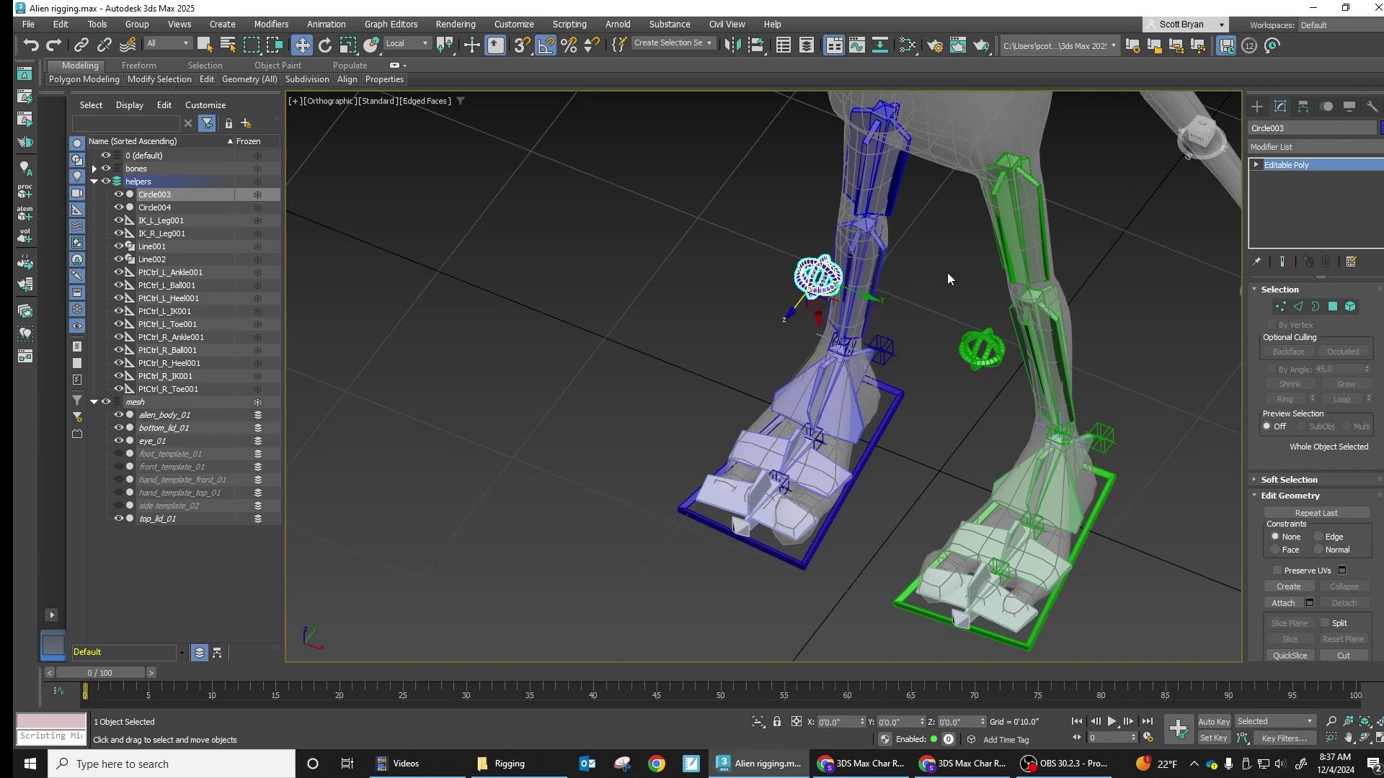
{"action": "left_click", "coordinate": [1298, 109]}
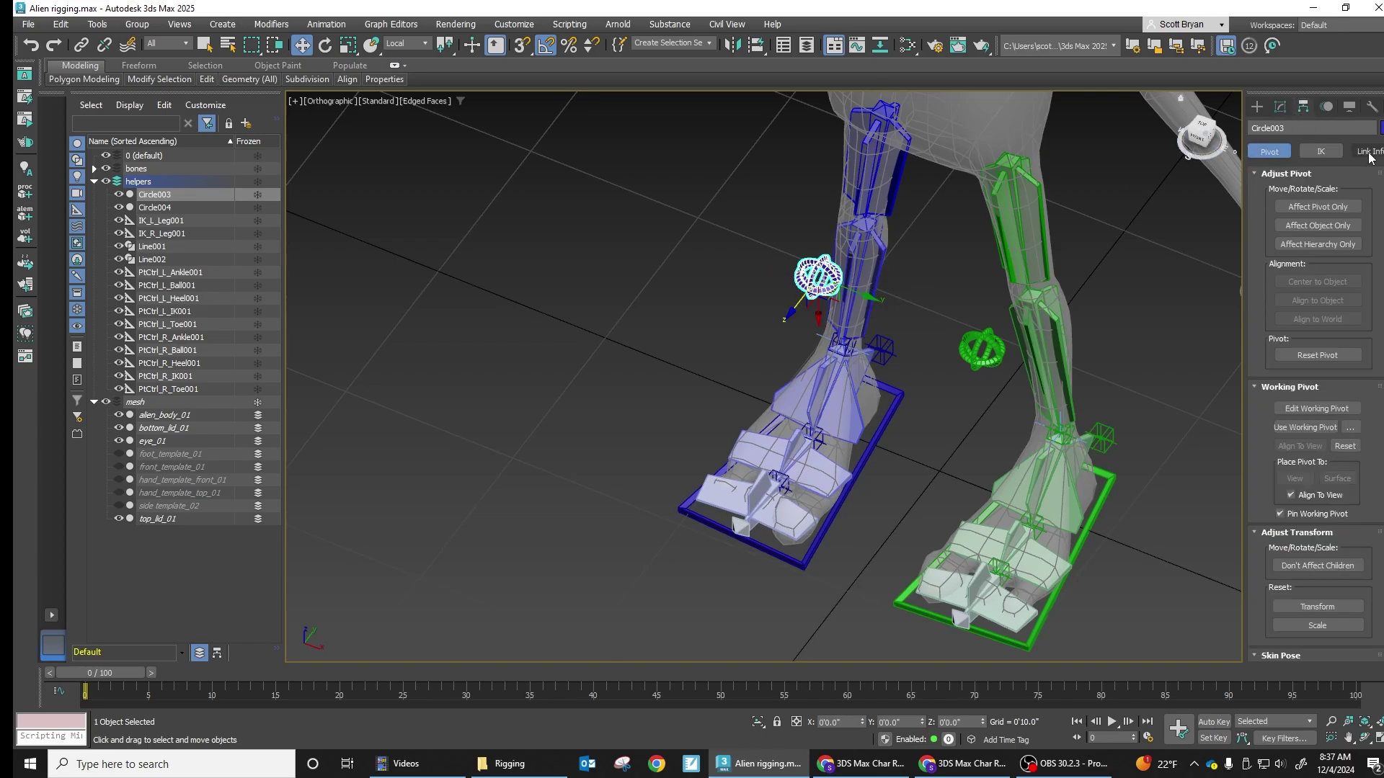
{"action": "left_click", "coordinate": [1373, 152]}
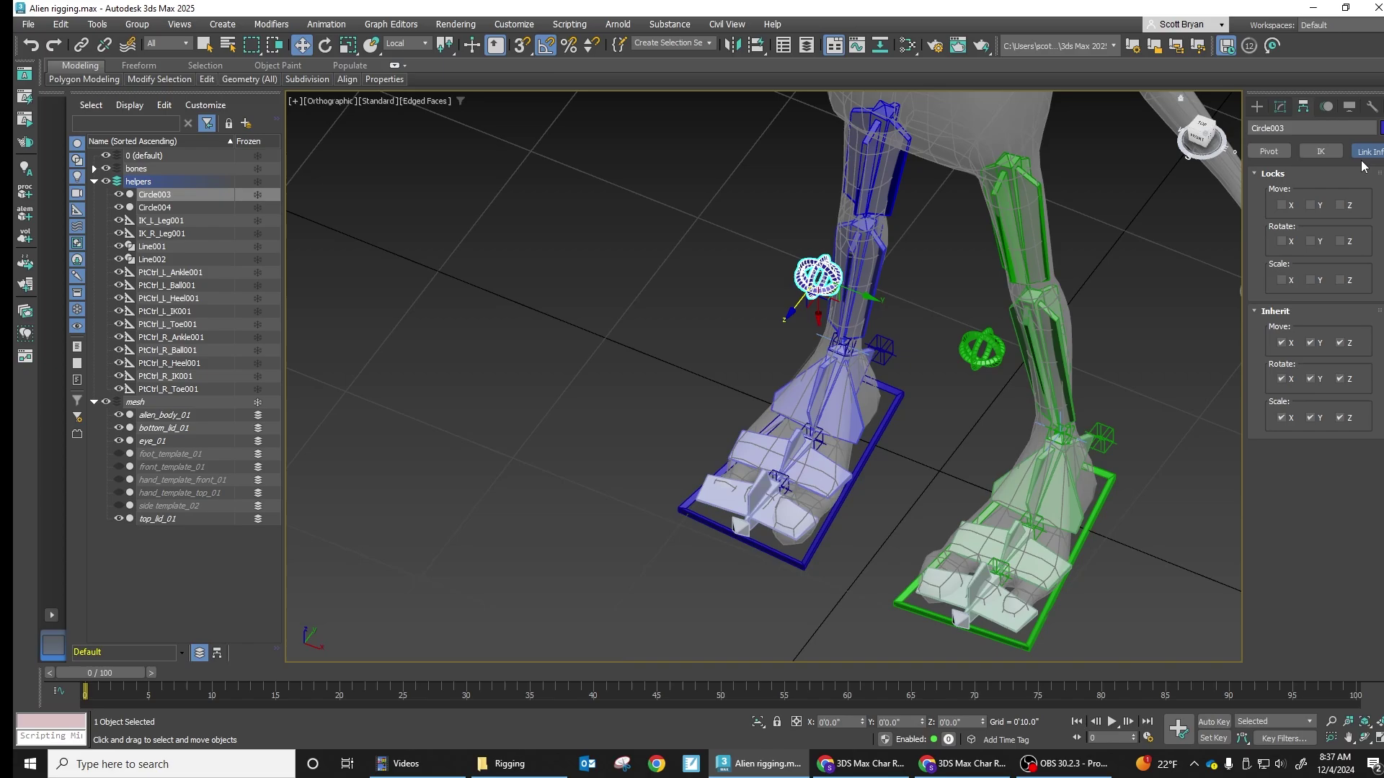
{"action": "left_click", "coordinate": [1282, 205]}
{"action": "left_click", "coordinate": [1311, 205]}
{"action": "left_click", "coordinate": [1311, 206]}
{"action": "left_click", "coordinate": [1340, 205]}
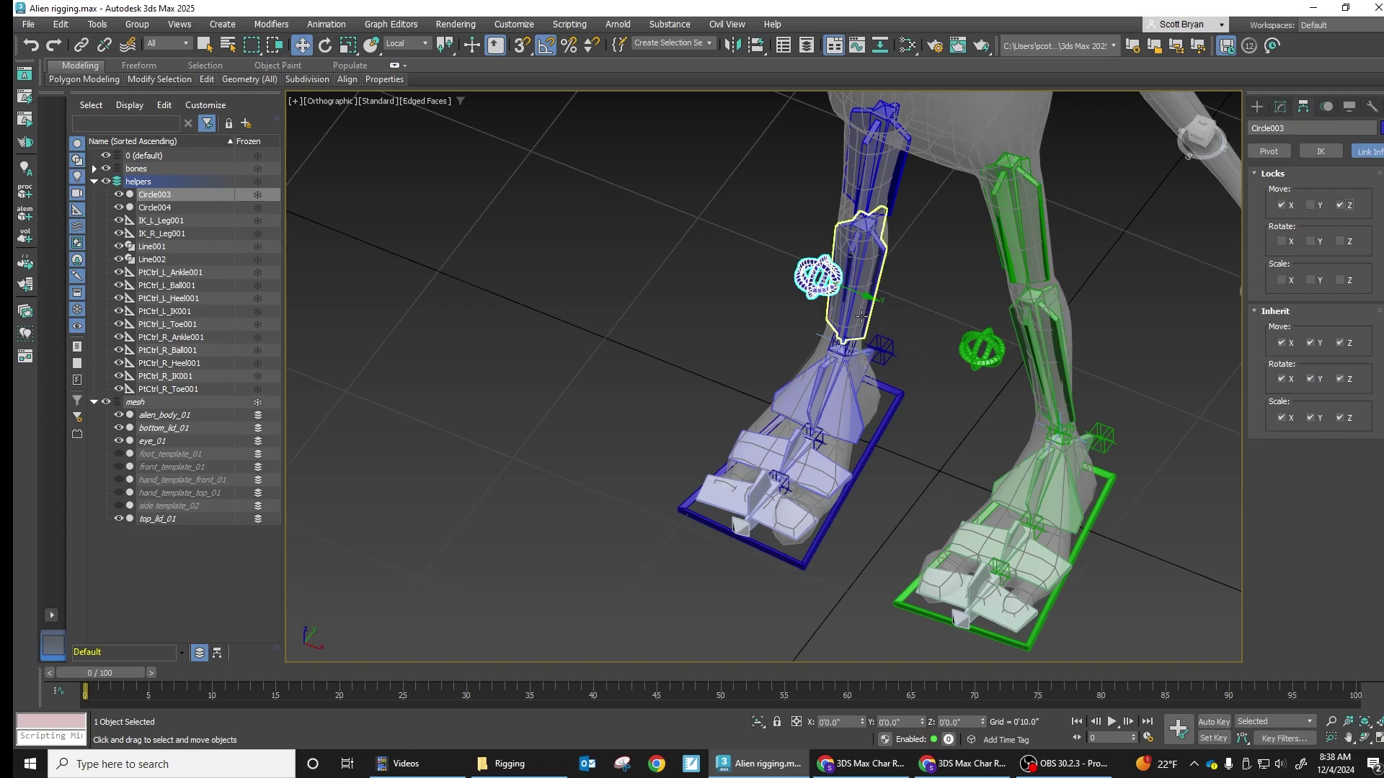
Lock the right knee ring's movement in X and Z, leaving Y free.
{"action": "left_click", "coordinate": [975, 354]}
{"action": "left_click", "coordinate": [977, 350]}
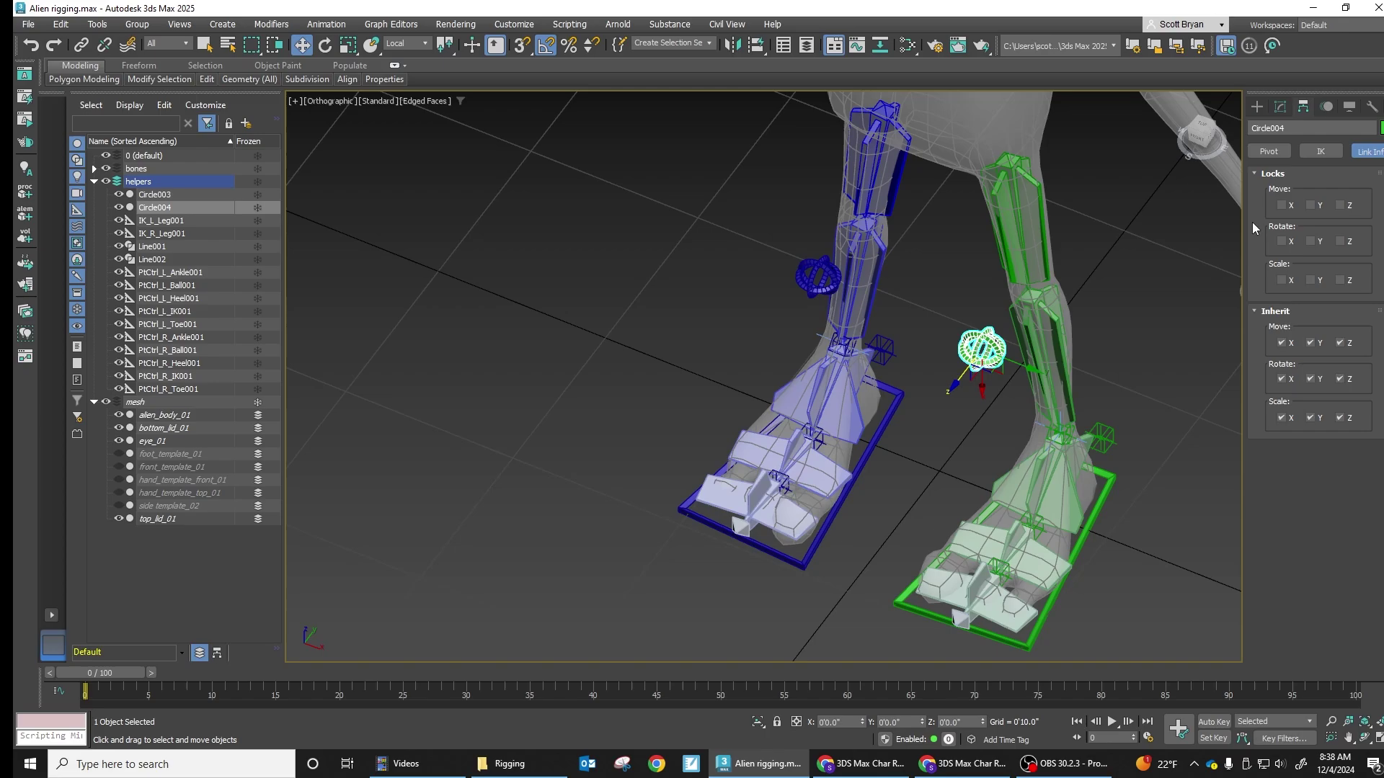
{"action": "left_click", "coordinate": [1281, 205]}
{"action": "left_click", "coordinate": [1340, 205]}
{"action": "left_click", "coordinate": [905, 322]}
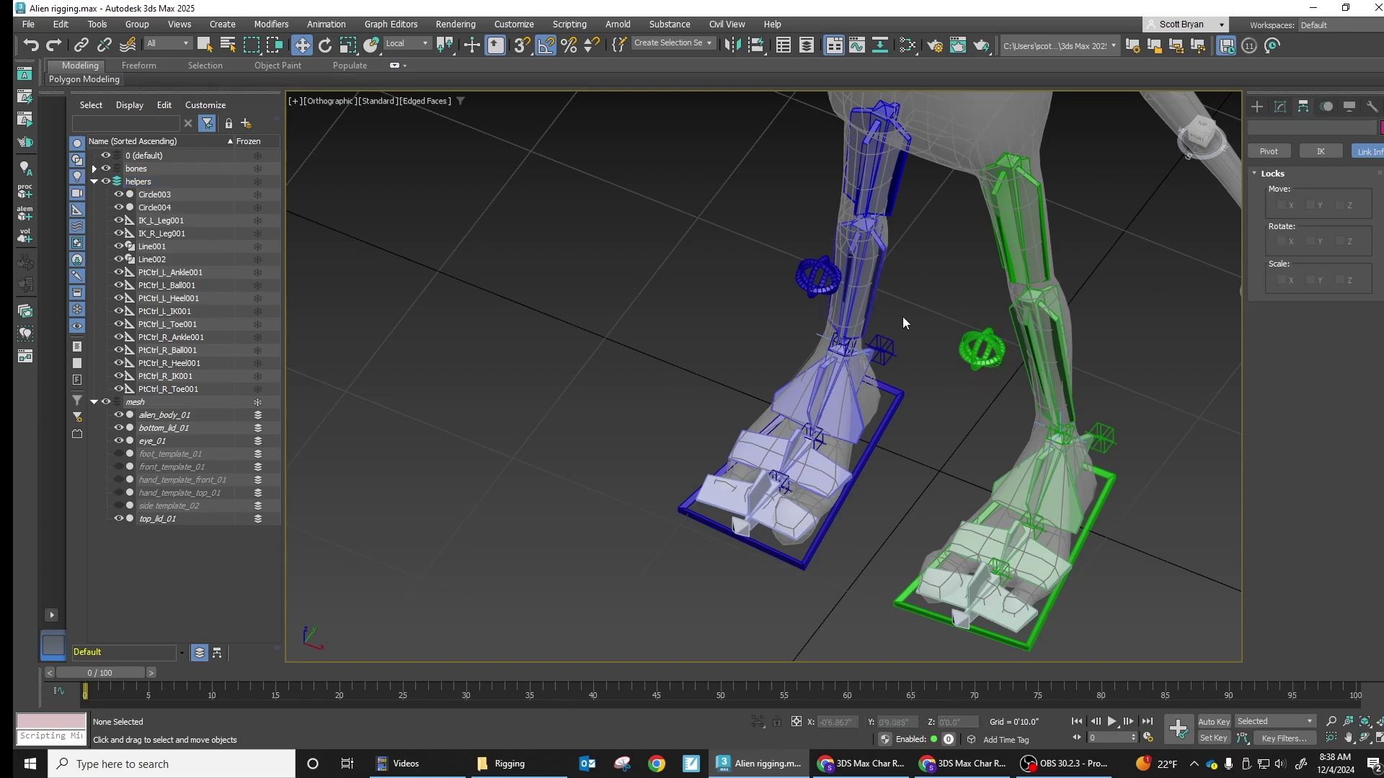
{"action": "left_click", "coordinate": [826, 284]}
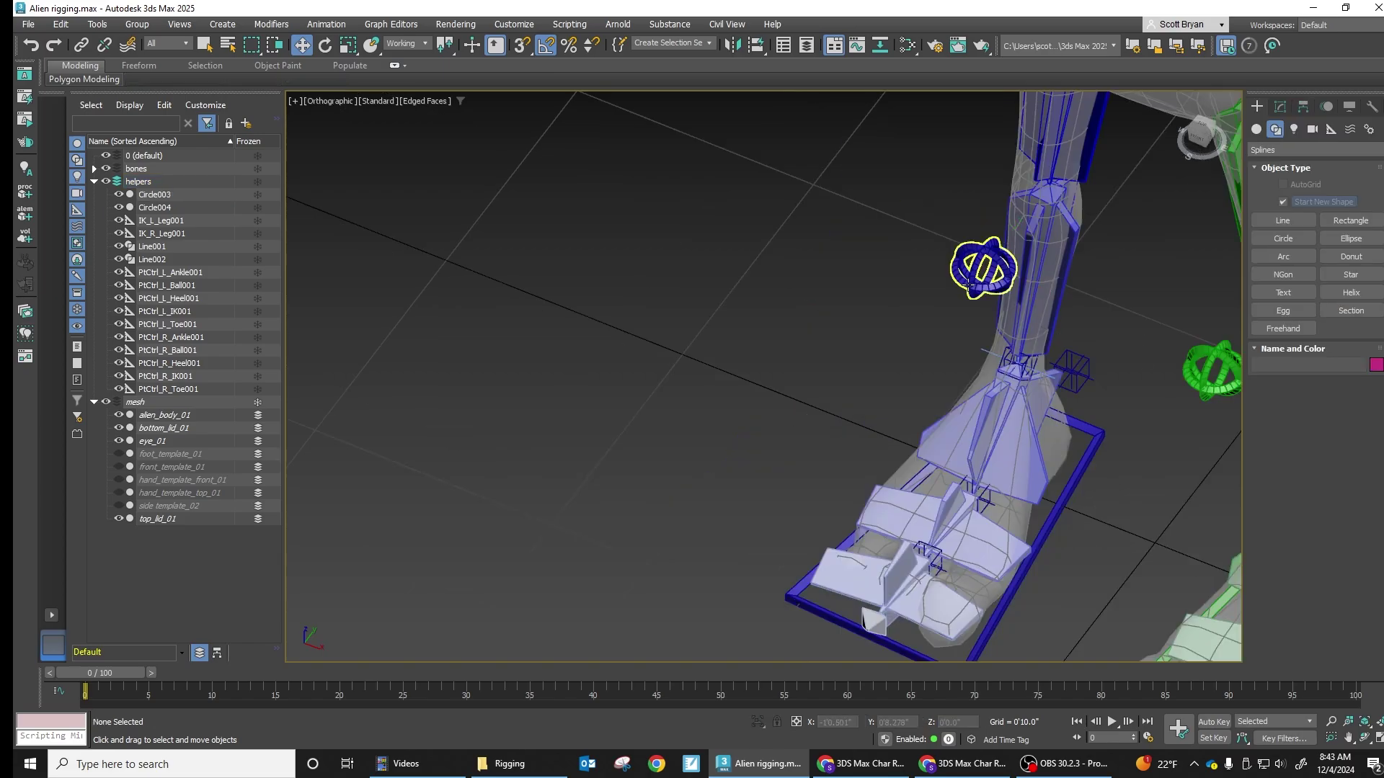
Assign the blue knee ring as the IK solver plane target of the left leg's IK handle.
{"action": "left_click", "coordinate": [985, 353]}
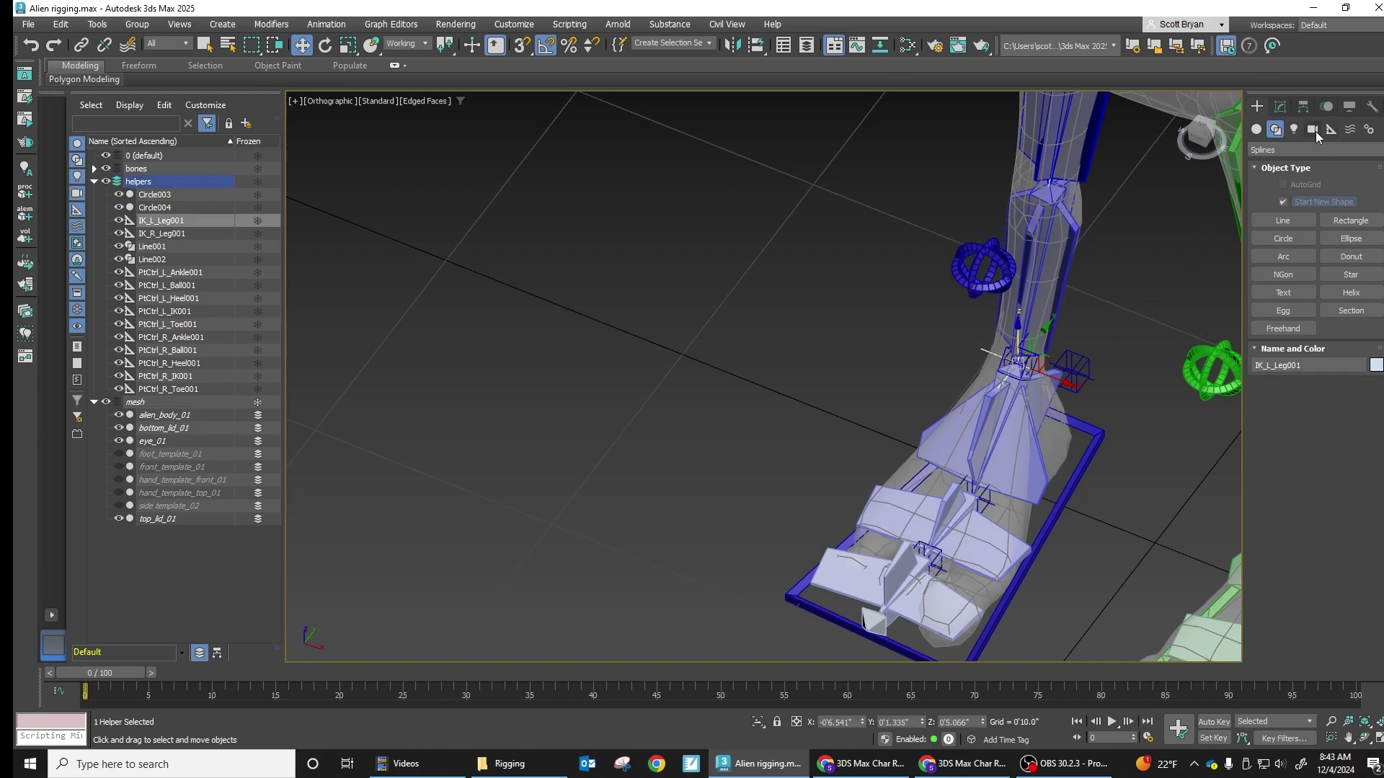
{"action": "left_click", "coordinate": [1304, 106]}
{"action": "left_click", "coordinate": [1326, 108]}
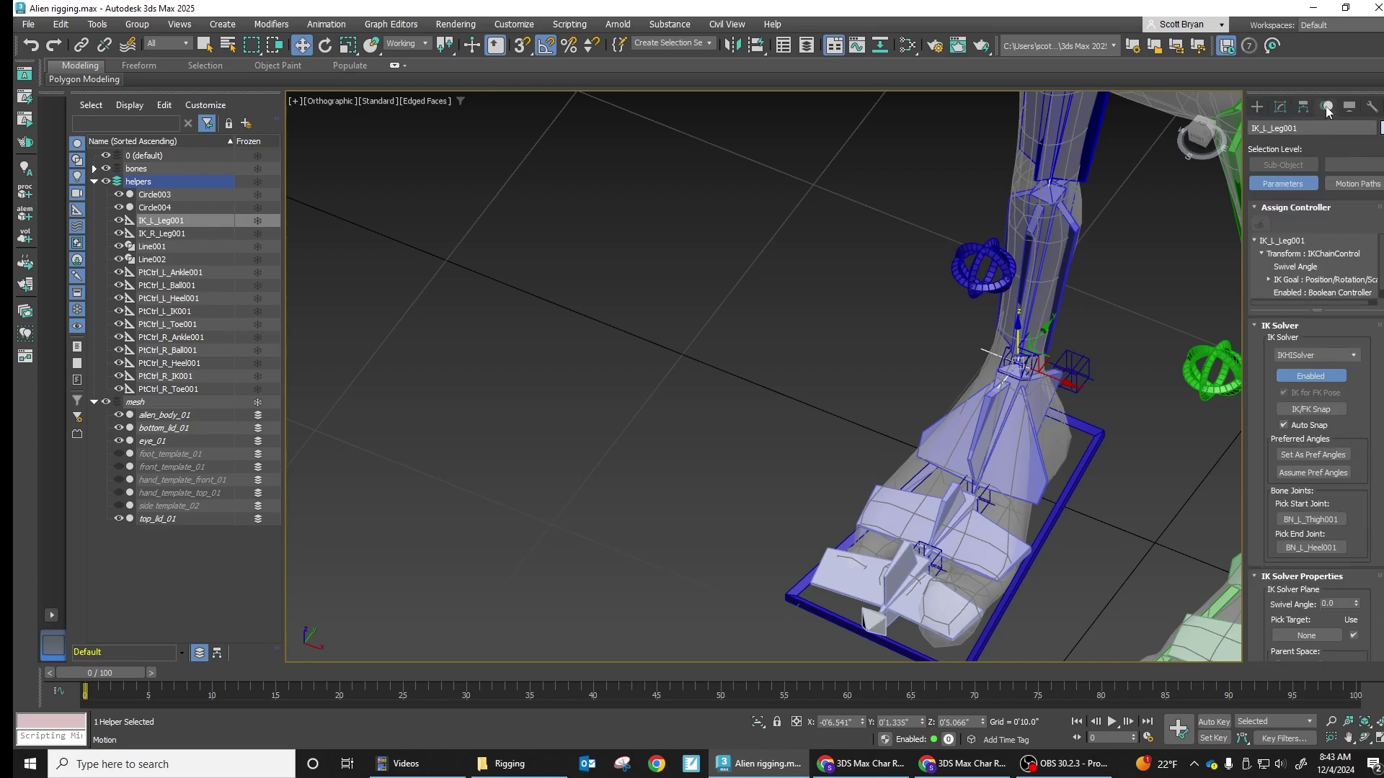
{"action": "scroll", "coordinate": [1358, 532], "scroll_direction": "down", "scroll_amount": 1}
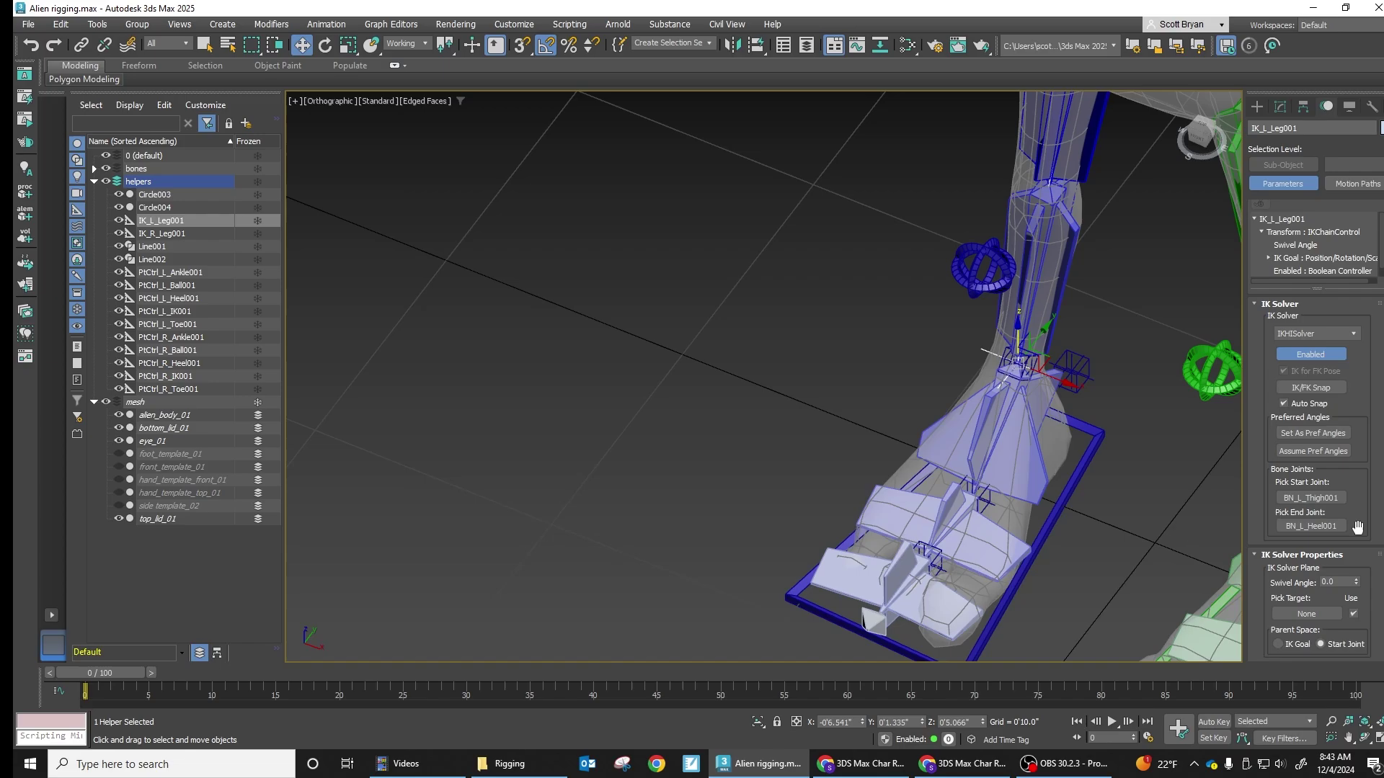
{"action": "scroll", "coordinate": [1357, 527], "scroll_direction": "down", "scroll_amount": 2}
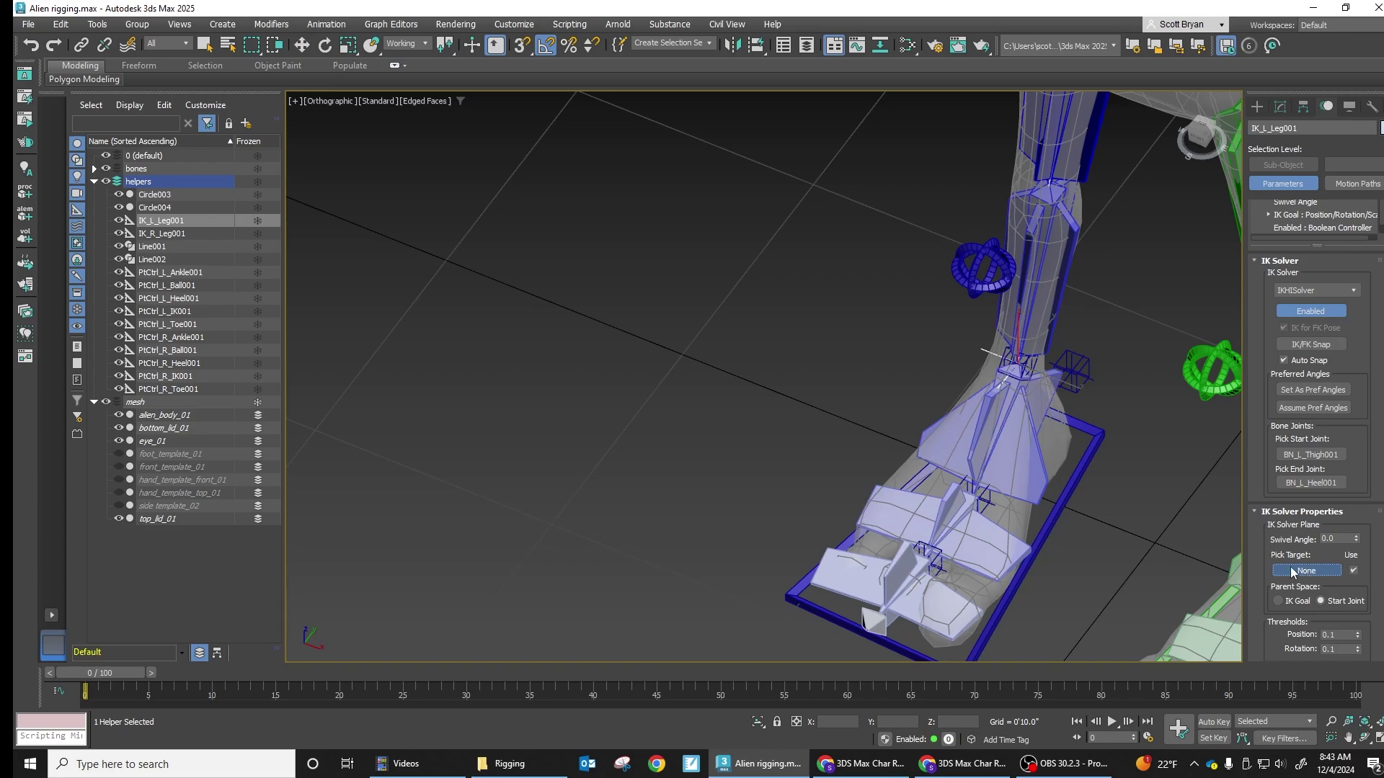
{"action": "left_click", "coordinate": [1307, 569]}
{"action": "left_click", "coordinate": [971, 277]}
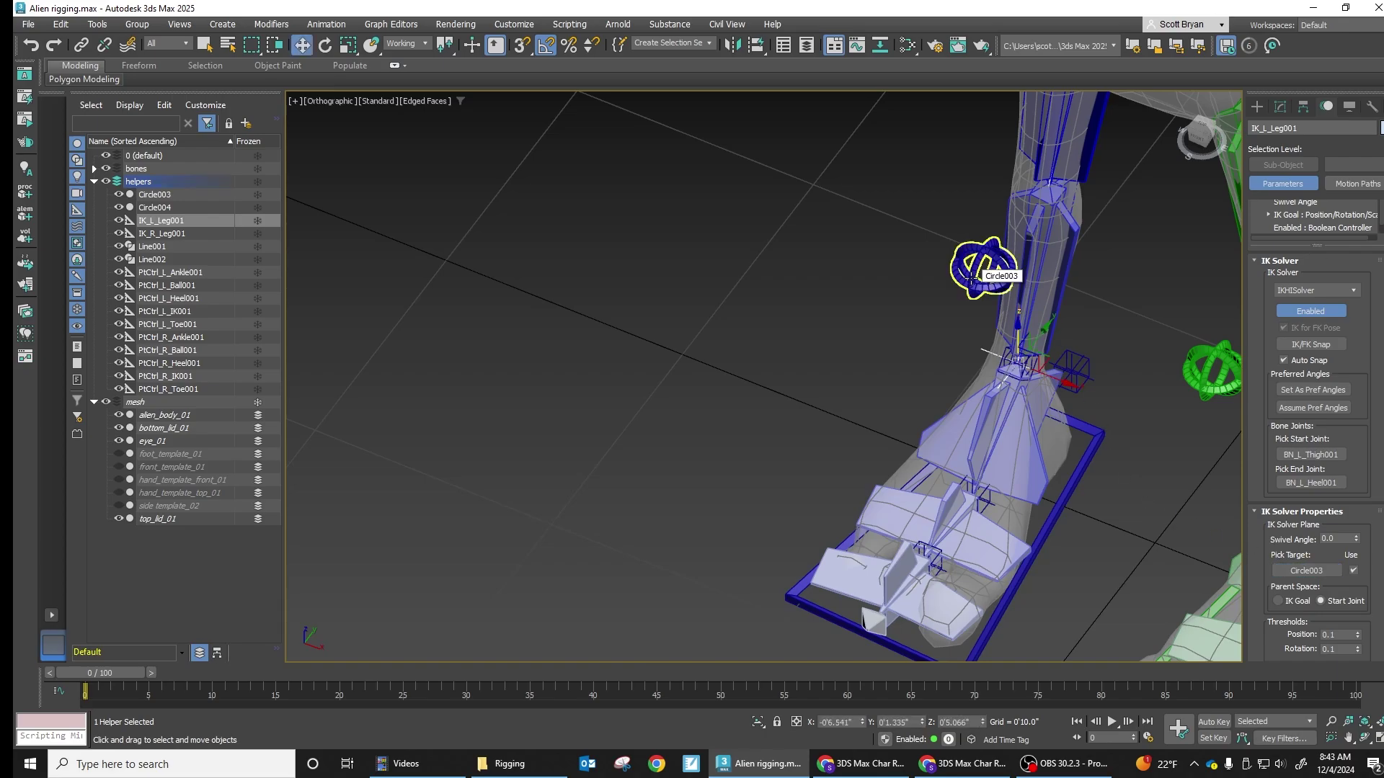
Assign the green knee ring as the IK solver plane target of the right leg's IK handle.
{"action": "middle_click_drag", "start_coordinate": [1143, 464], "coordinate": [973, 435]}
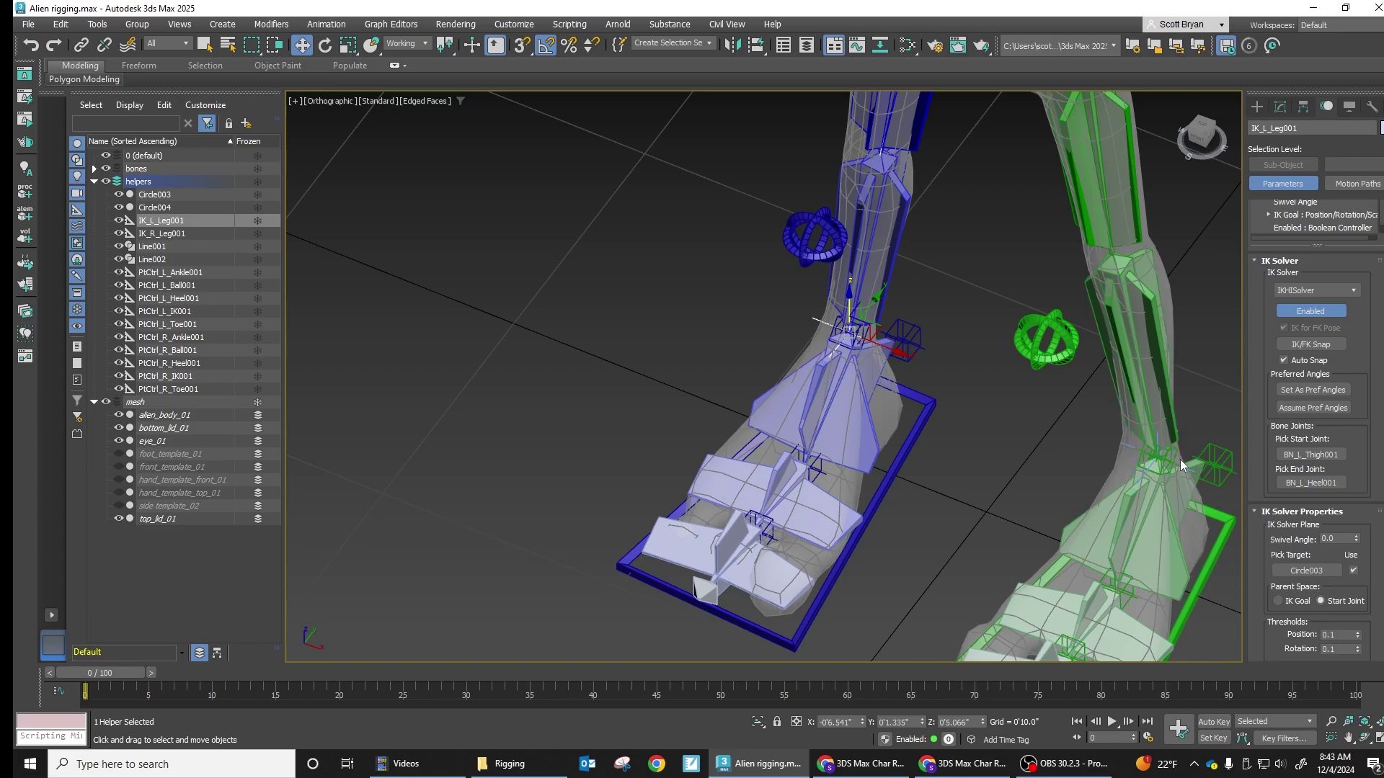
{"action": "left_click", "coordinate": [1123, 441]}
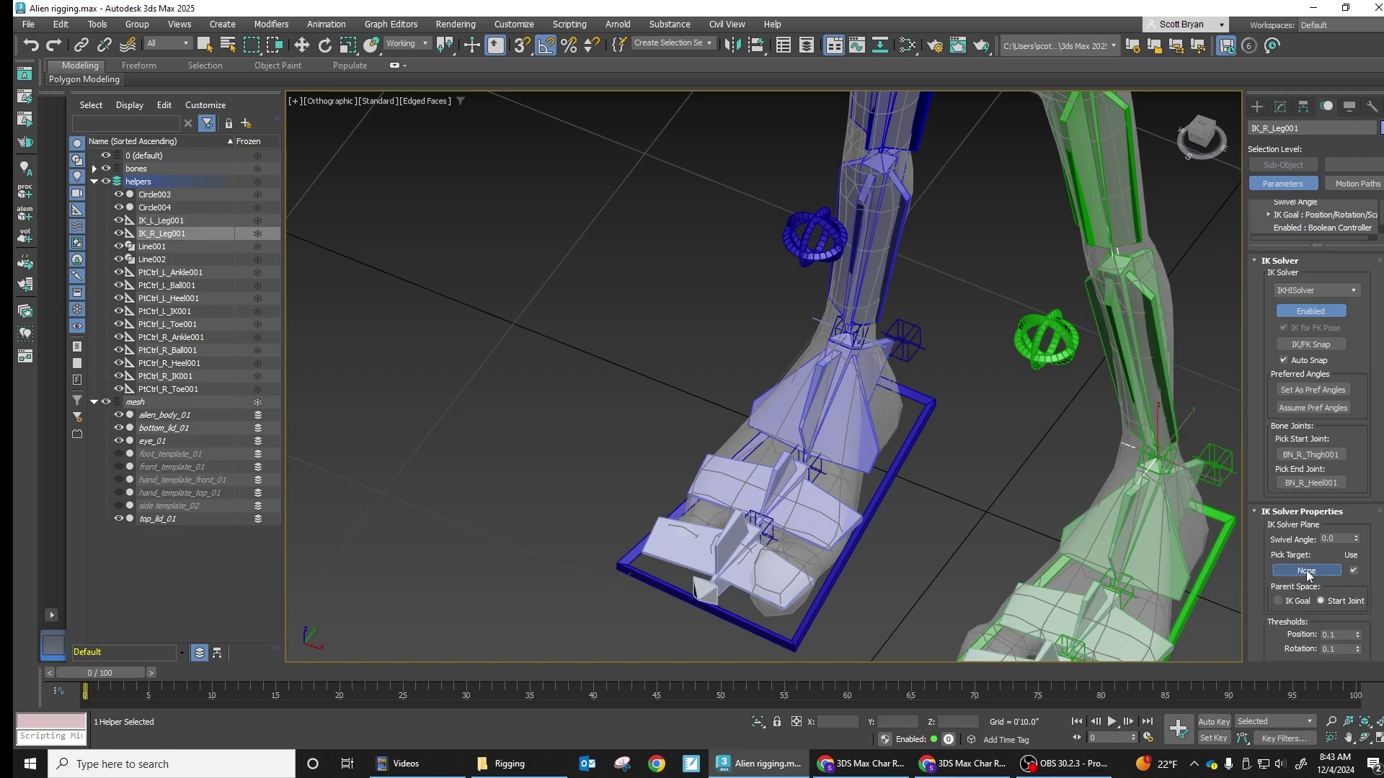
{"action": "left_click", "coordinate": [1307, 571]}
{"action": "left_click", "coordinate": [1045, 337]}
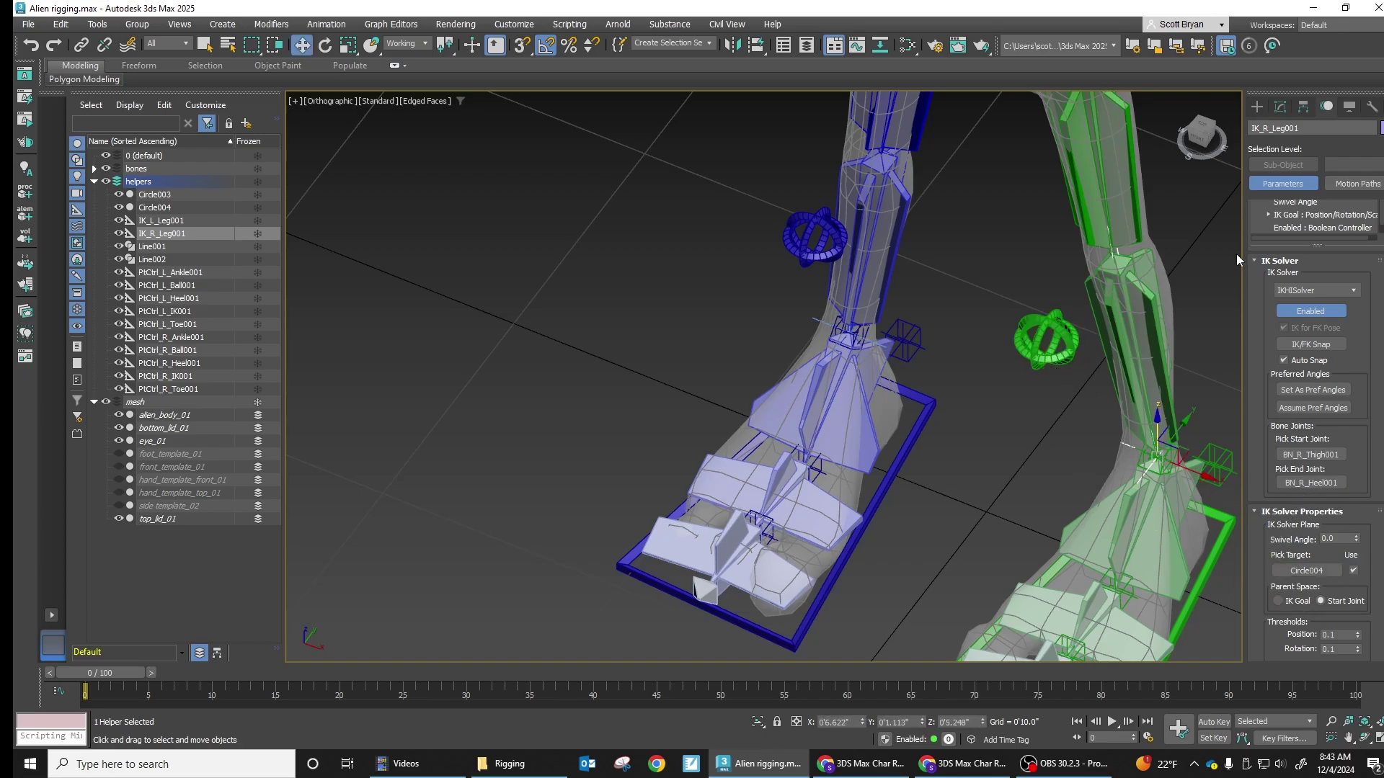
Test the leg IK by moving the green and blue knee rings along X, and undo both moves.
{"action": "left_click", "coordinate": [1036, 347]}
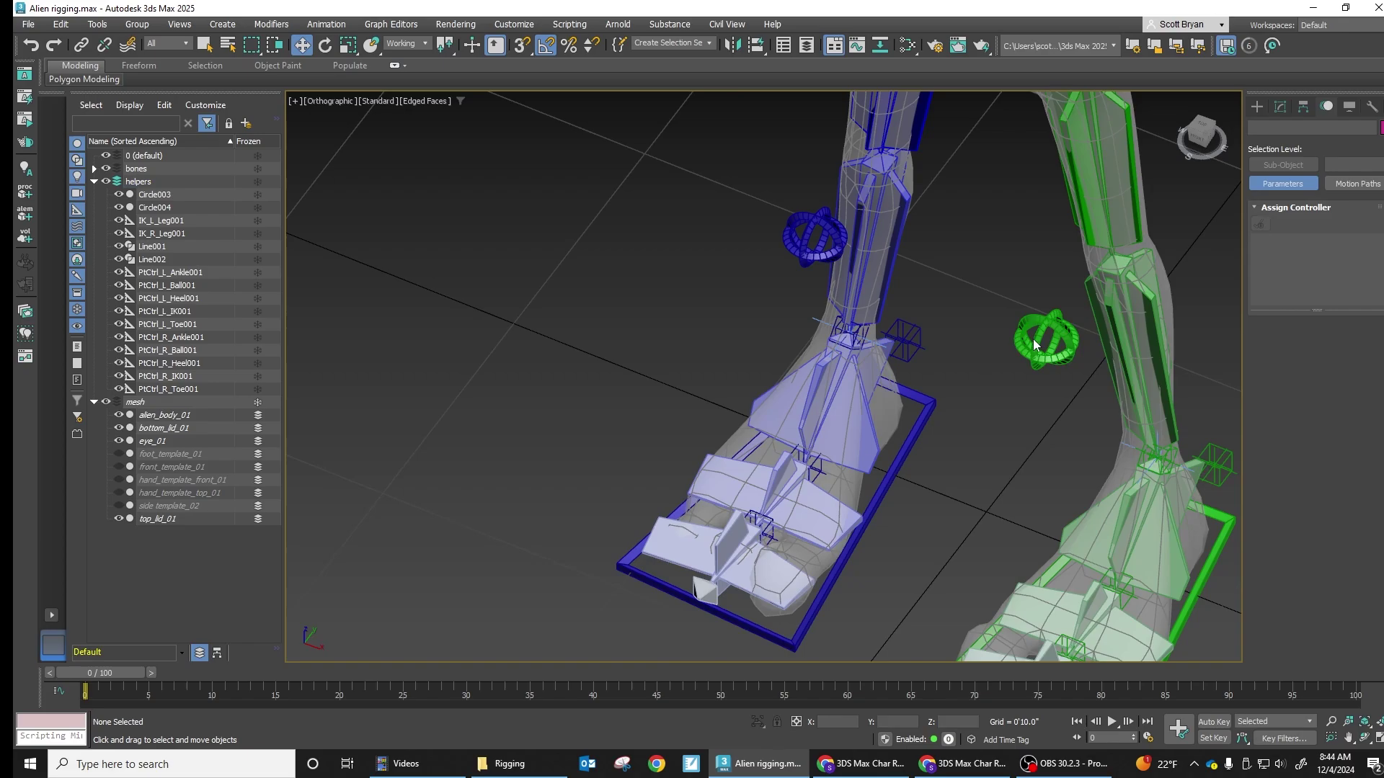
{"action": "left_click_drag", "start_coordinate": [1081, 355], "coordinate": [1116, 386]}
{"action": "left_click", "coordinate": [816, 234]}
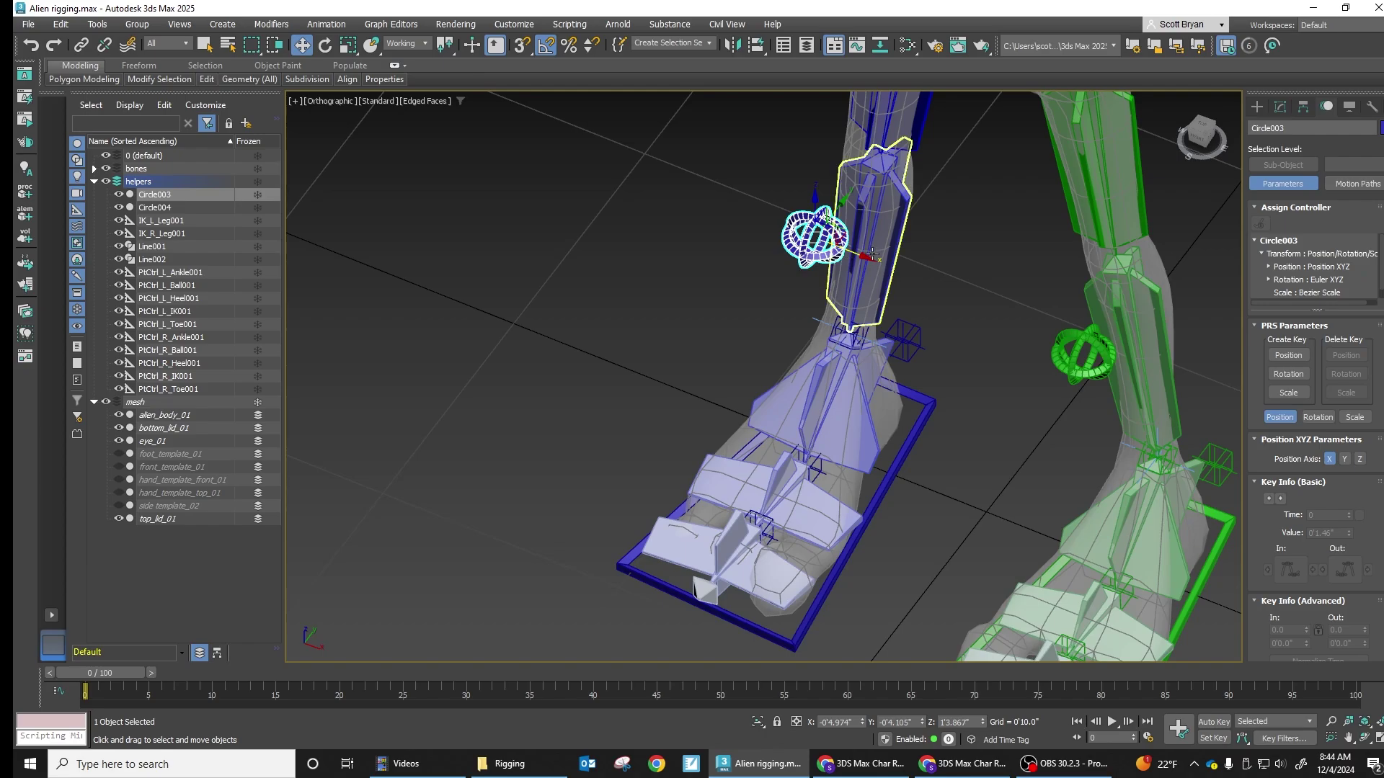
{"action": "left_click_drag", "start_coordinate": [833, 246], "coordinate": [863, 255]}
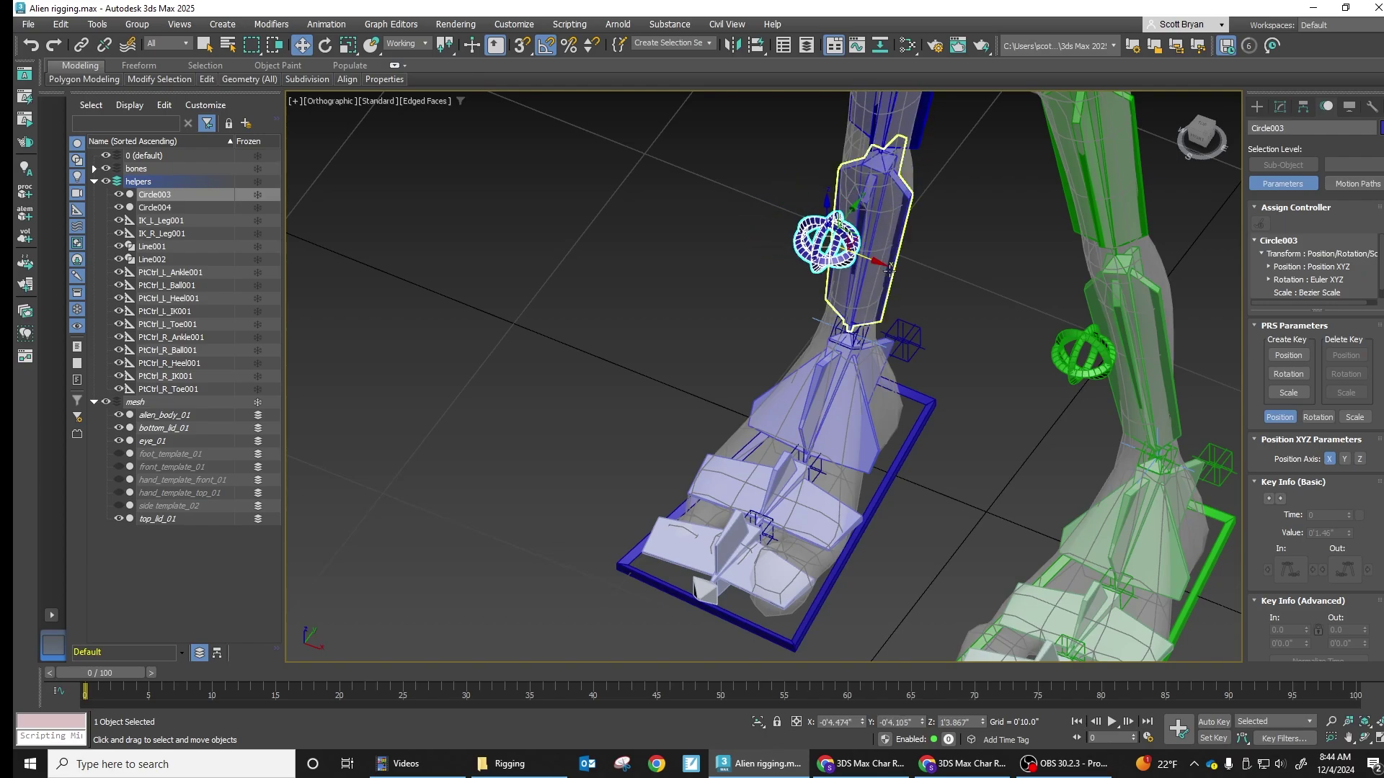
{"action": "key", "text": "ctrl+z"}
{"action": "key", "text": "ctrl+z"}
{"action": "key", "text": "ctrl+z"}
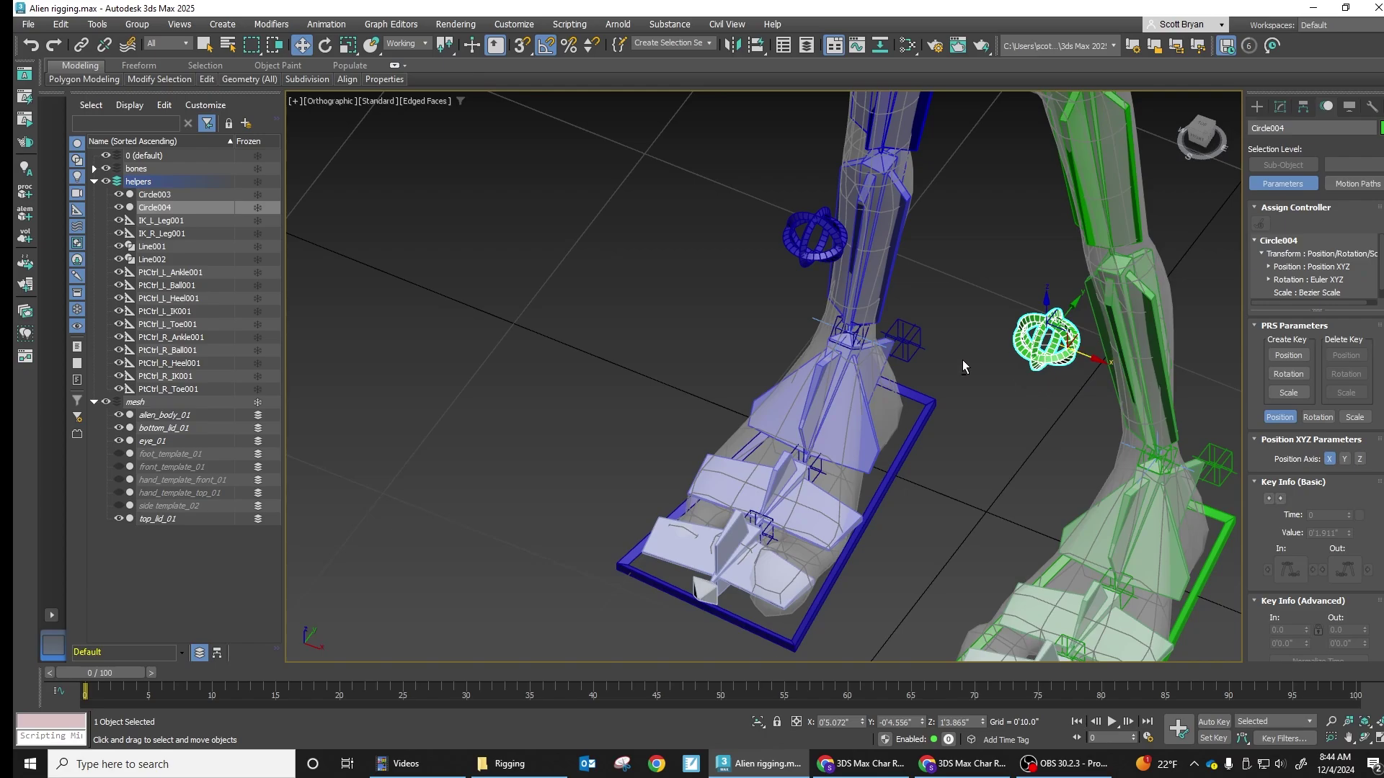
Examine the alien's torso above the thigh bones and both rigged legs from several angles, with everything deselected.
{"action": "middle_click_drag", "start_coordinate": [962, 360], "coordinate": [984, 628], "text": "alt"}
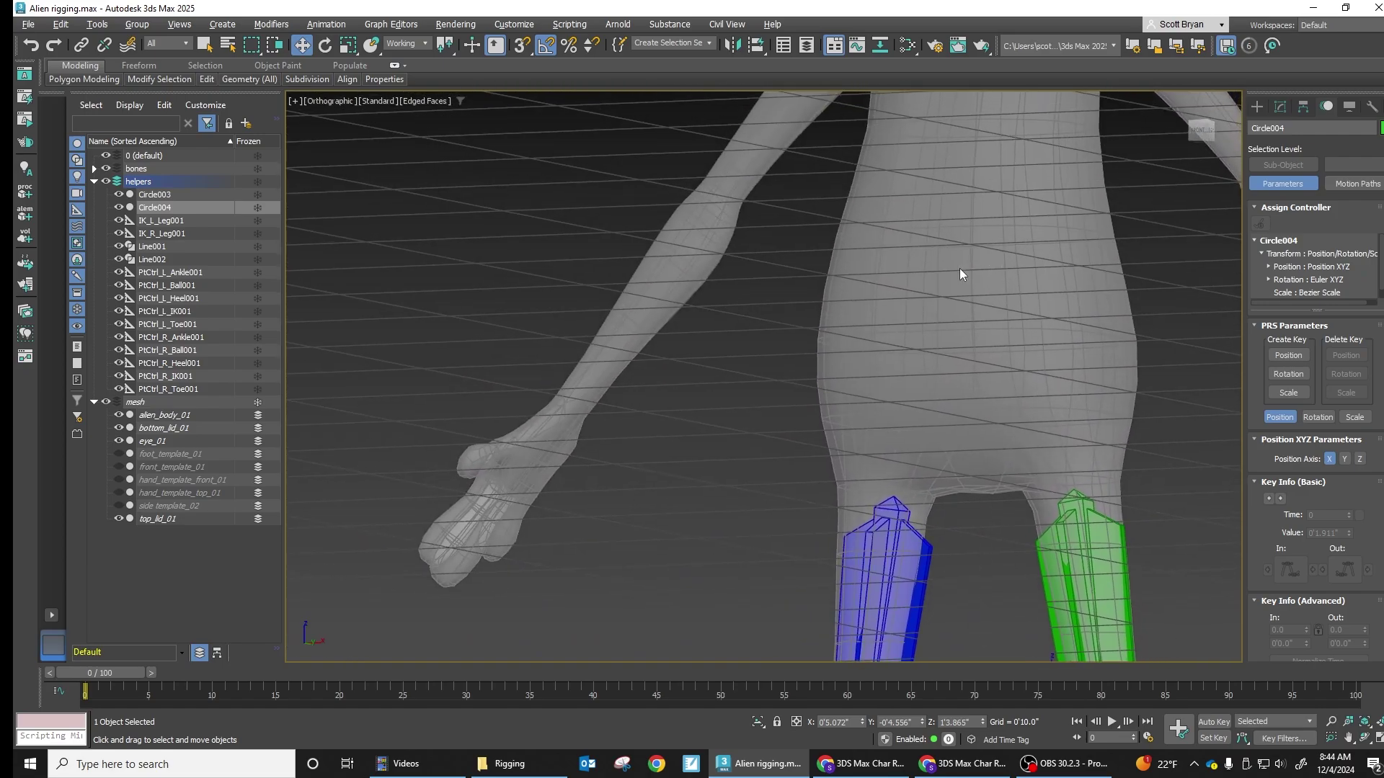
{"action": "scroll", "coordinate": [913, 330], "scroll_direction": "down", "scroll_amount": 3}
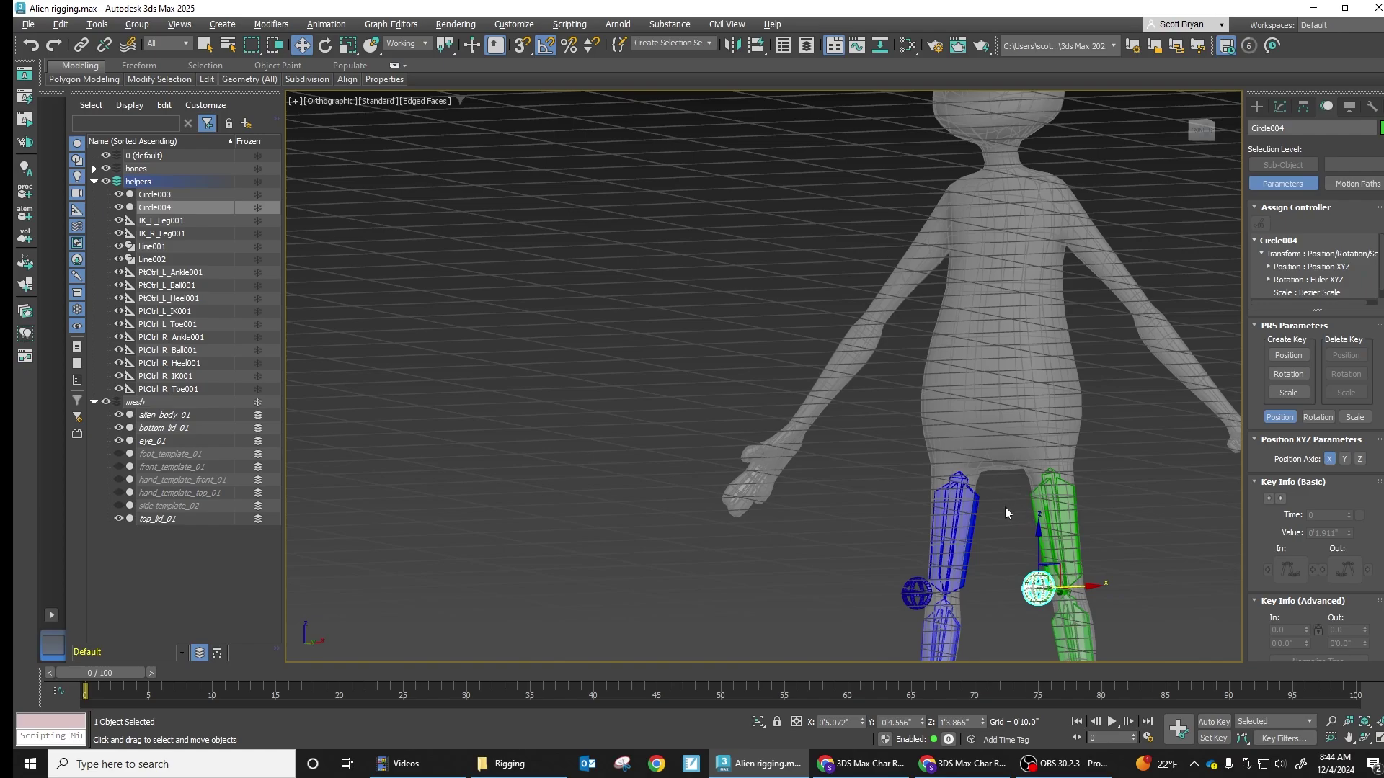
{"action": "middle_click_drag", "start_coordinate": [1017, 421], "coordinate": [1037, 483]}
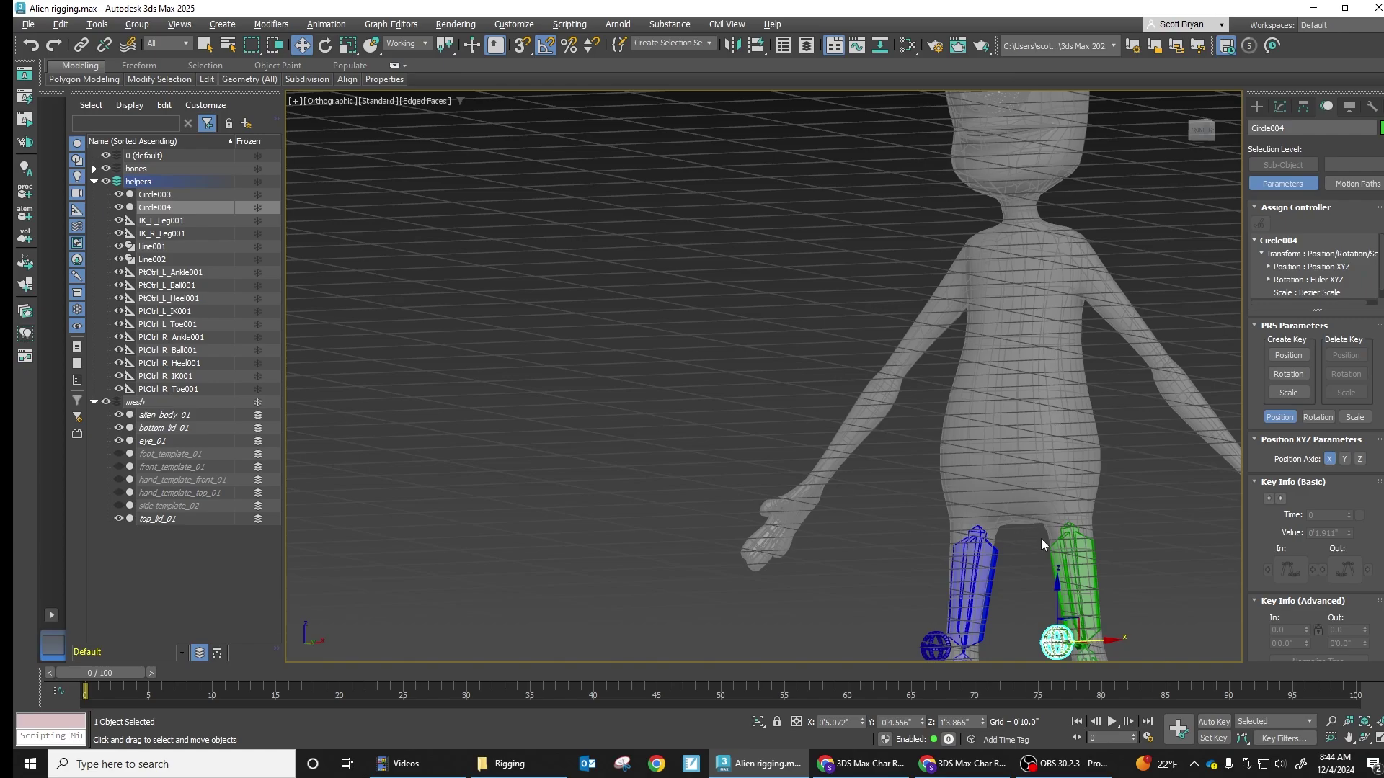
{"action": "middle_click_drag", "start_coordinate": [1041, 539], "coordinate": [1210, 479], "text": "alt"}
{"action": "left_click", "coordinate": [1161, 490]}
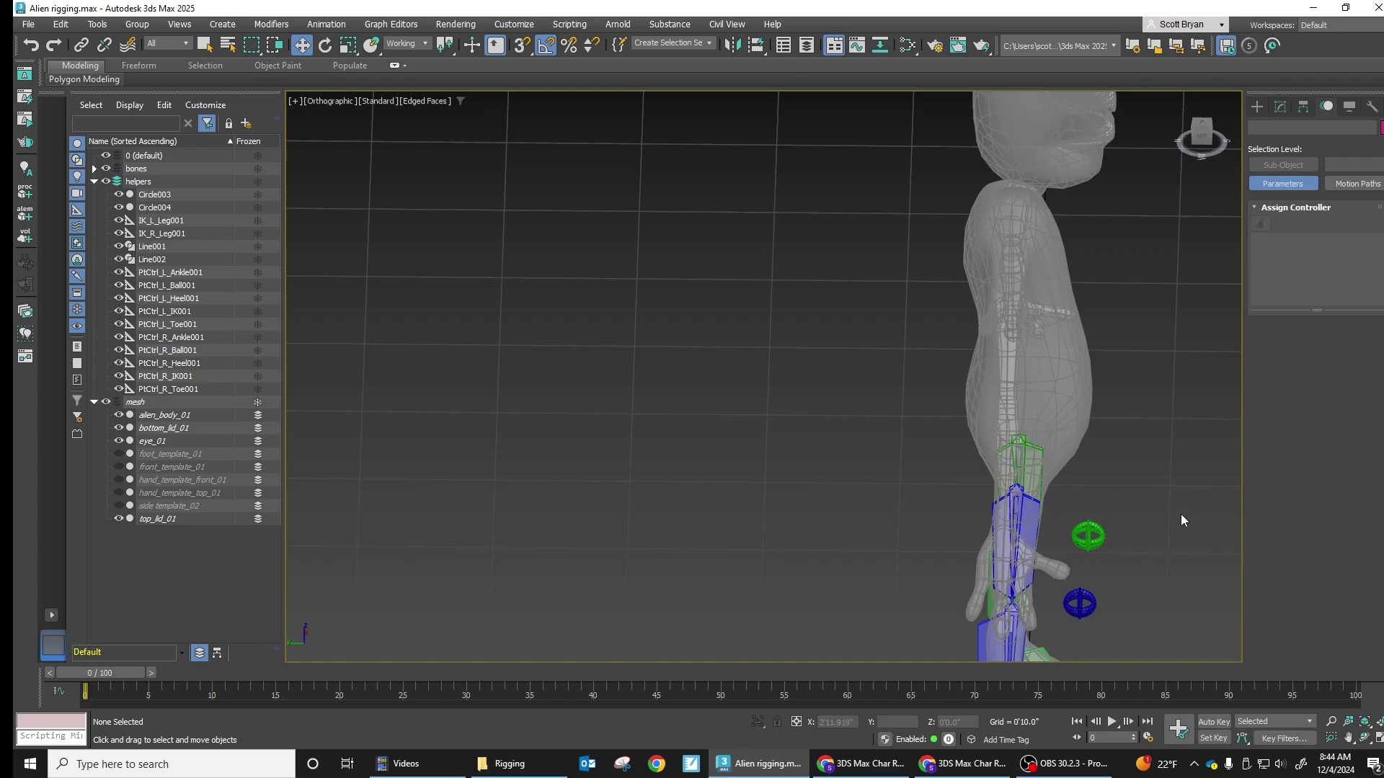
{"action": "middle_click_drag", "start_coordinate": [1180, 505], "coordinate": [920, 337], "text": "alt"}
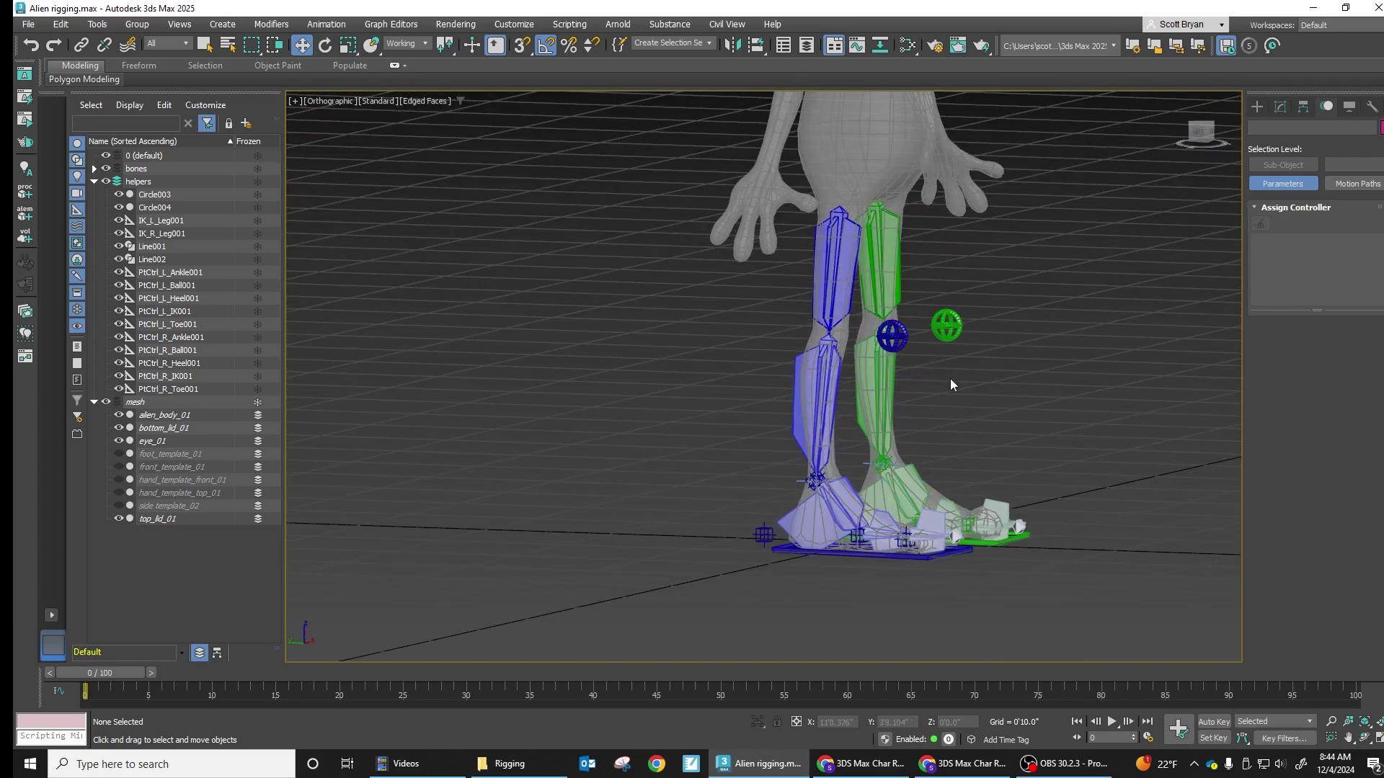
{"action": "middle_click_drag", "start_coordinate": [976, 359], "coordinate": [1020, 468], "text": "alt"}
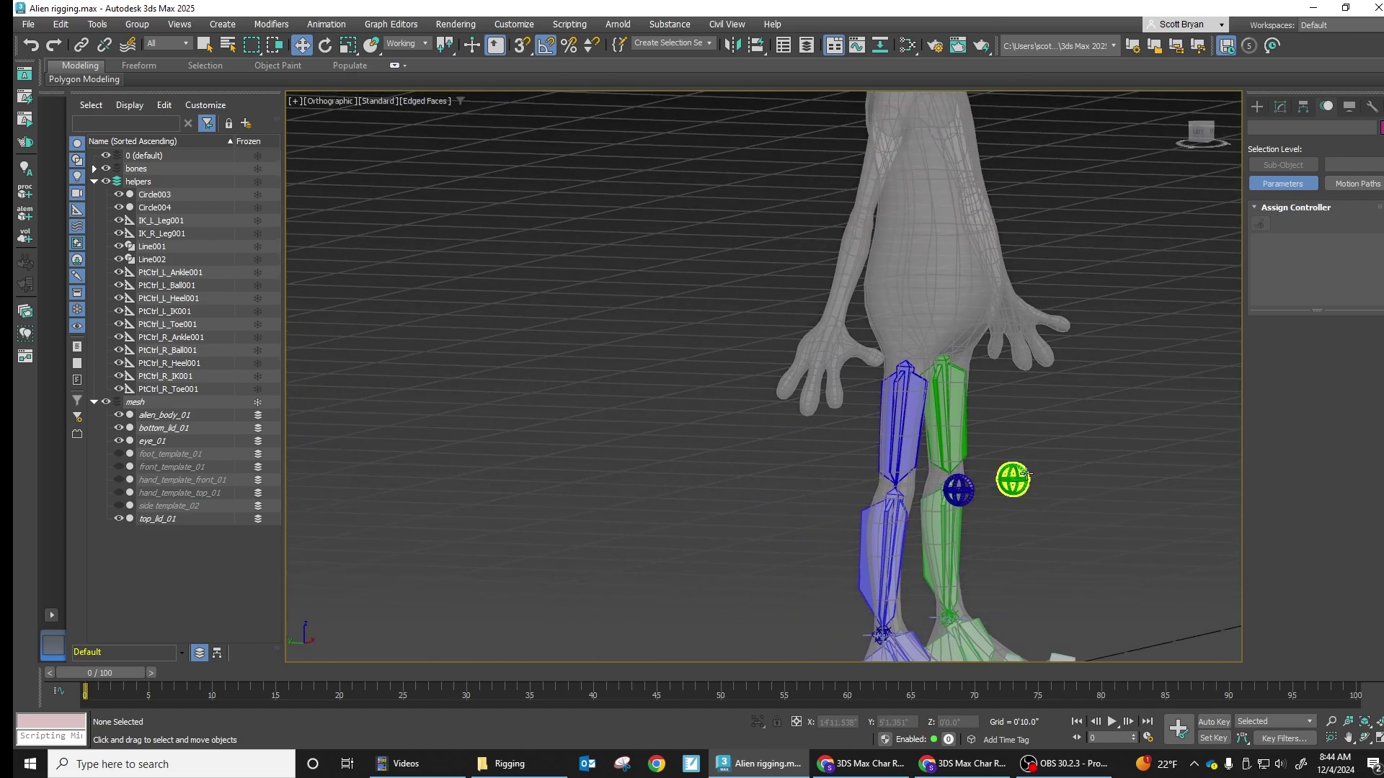
Select the right thigh bone and display its bone and fin parameters.
{"action": "left_click", "coordinate": [958, 386]}
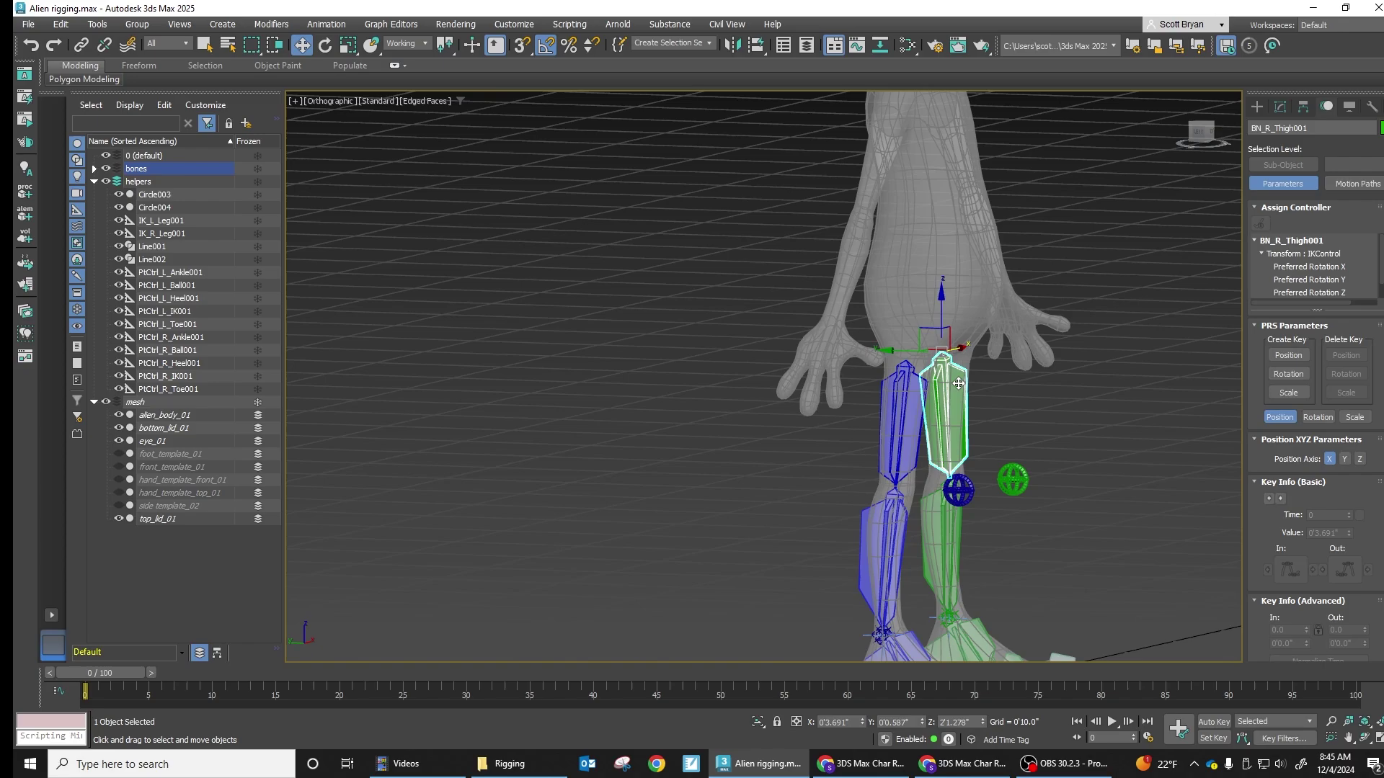
{"action": "left_click", "coordinate": [1279, 108]}
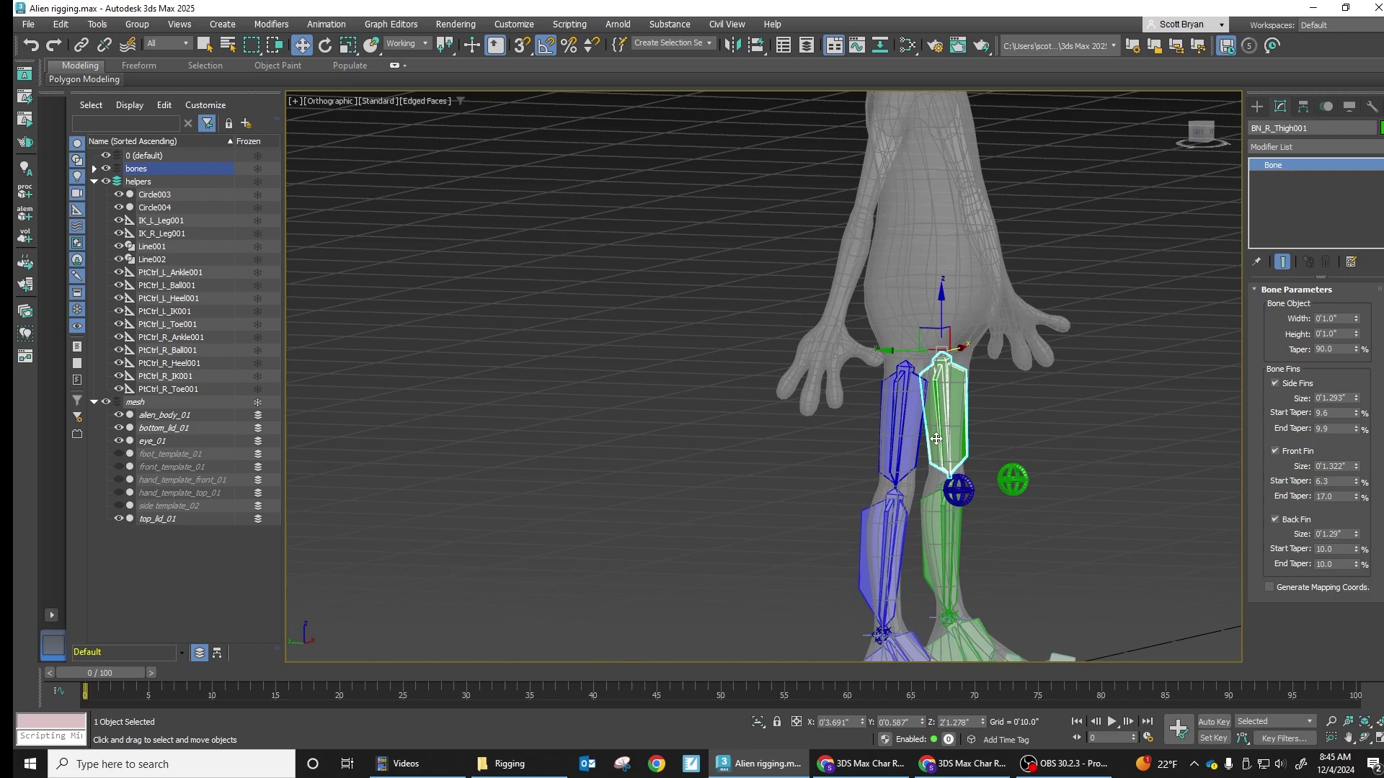
{"action": "middle_click_drag", "start_coordinate": [1109, 426], "coordinate": [1096, 368]}
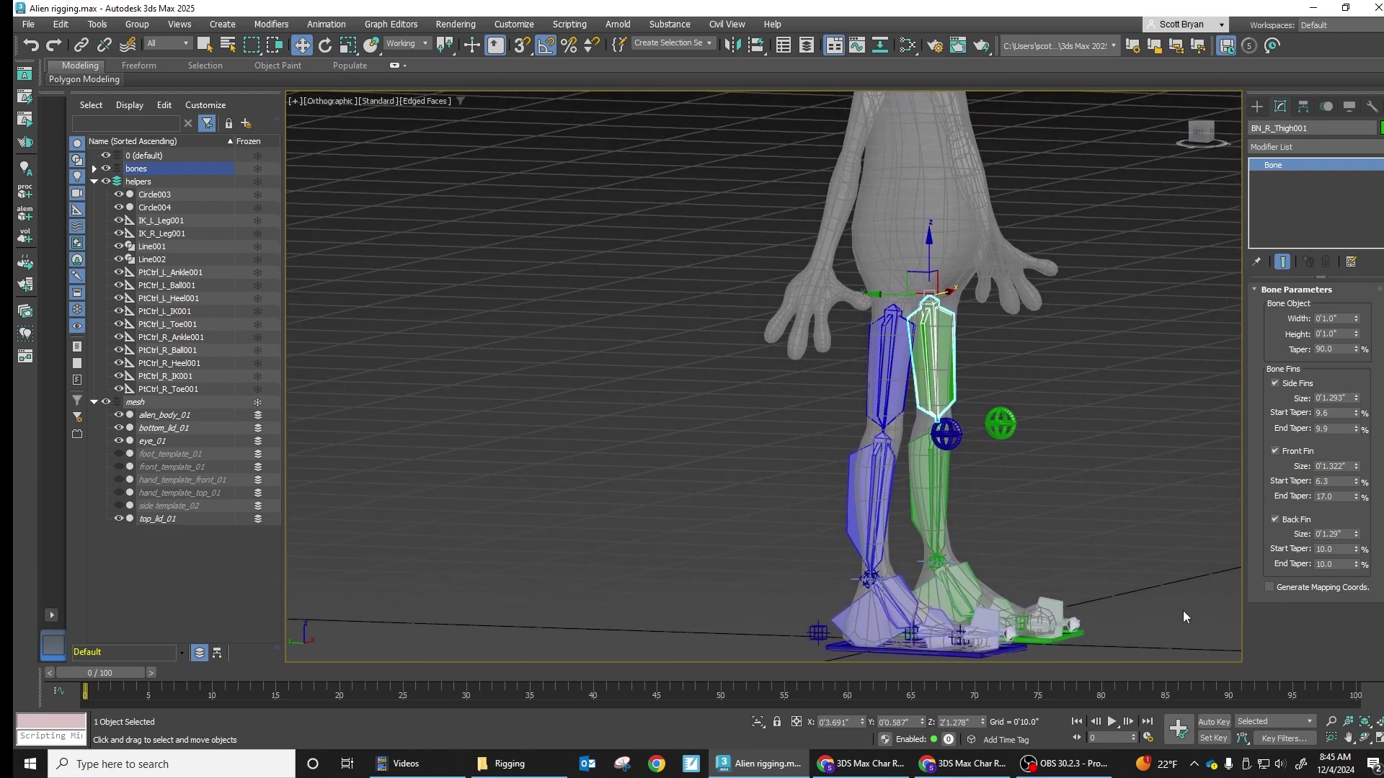